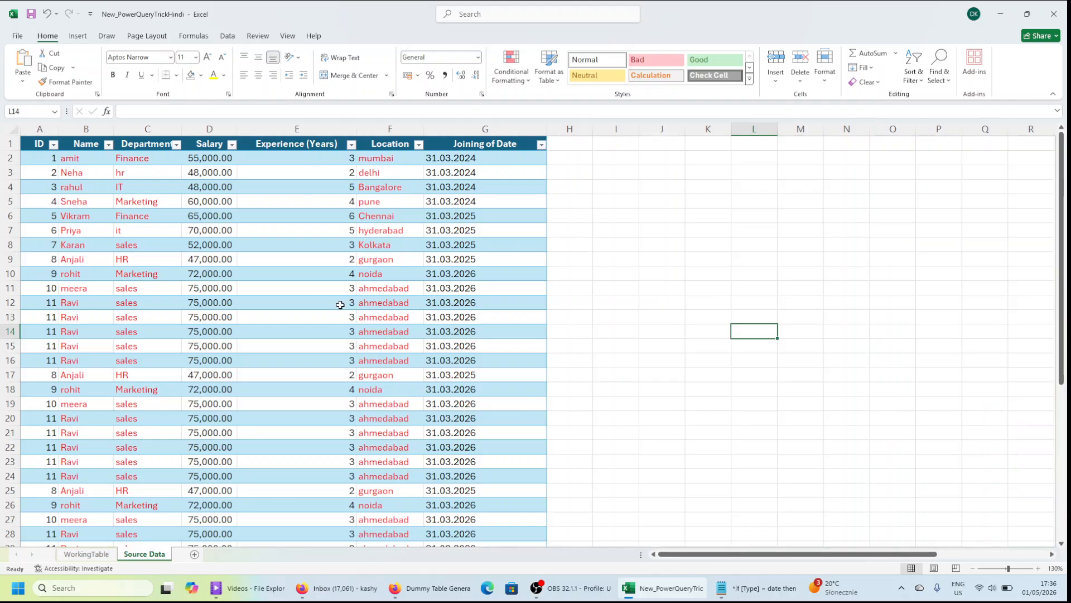
Examine the letter casing in the Name, Department and Location columns of the Source Data table.
click(340, 305)
key(ctrl+Up)
key(Left)
key(Left)
key(Left)
key(Left)
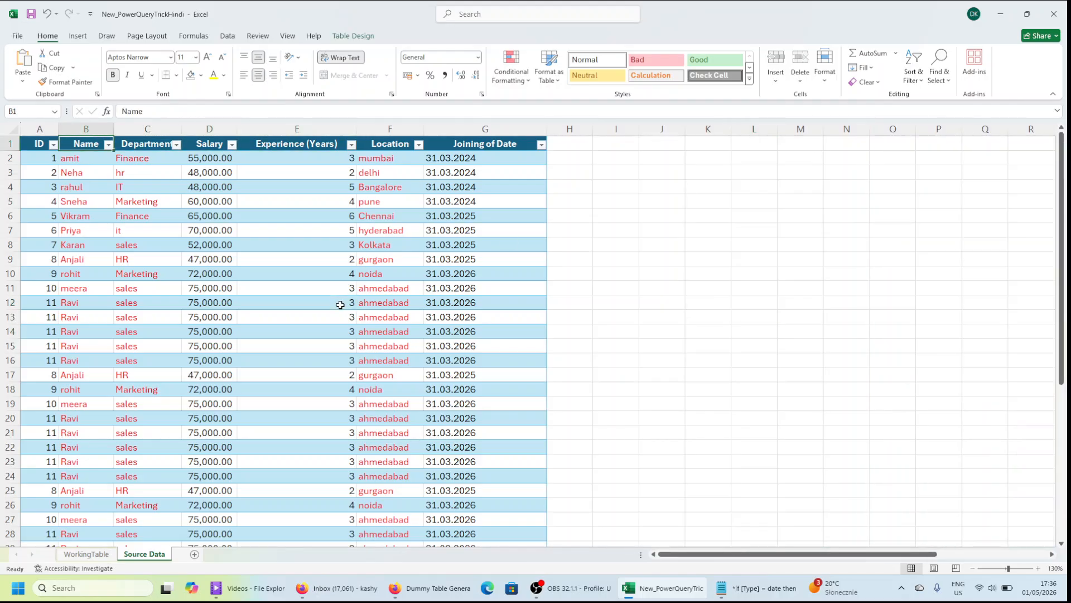
click(77, 170)
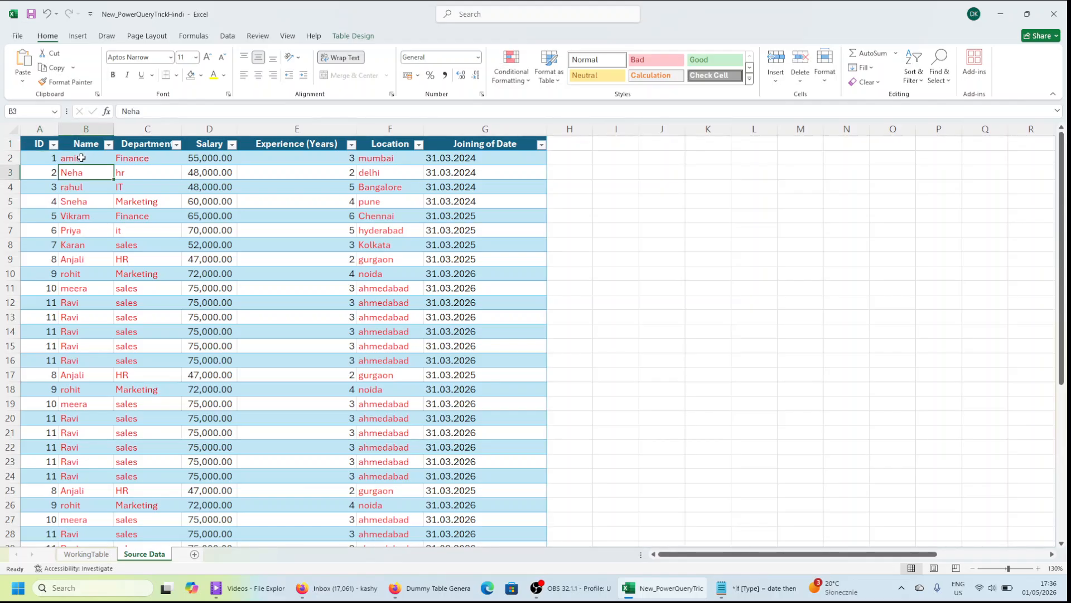
drag(80, 158, 142, 203)
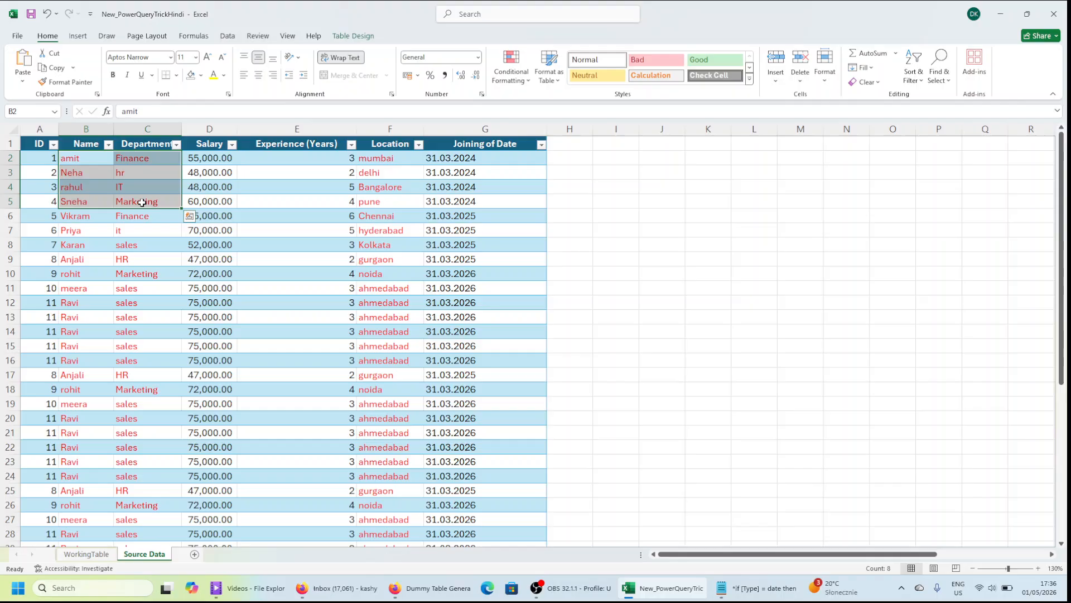
click(387, 163)
click(384, 221)
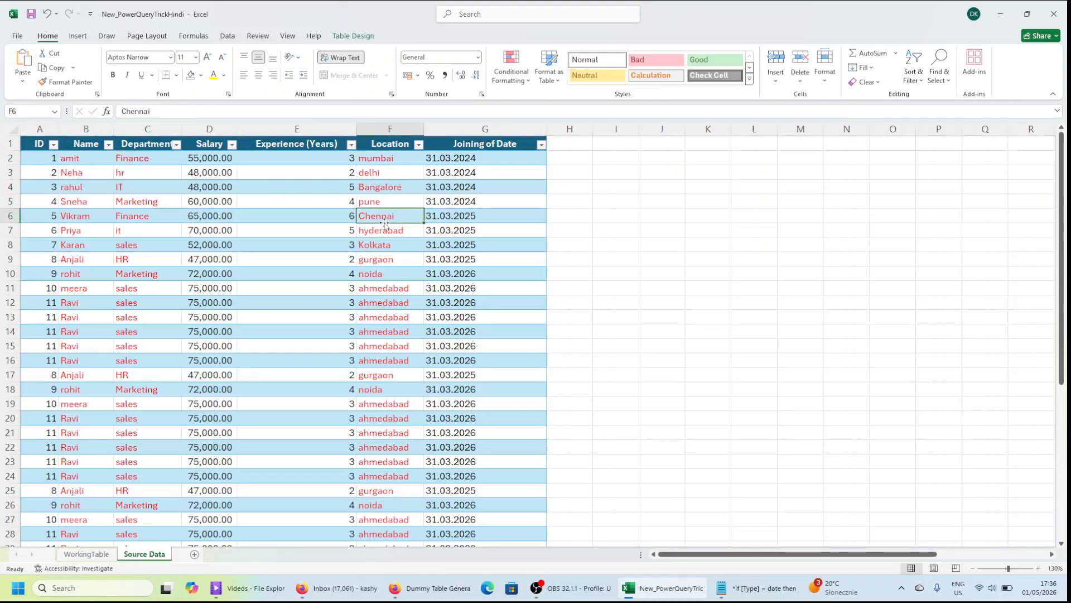
click(79, 148)
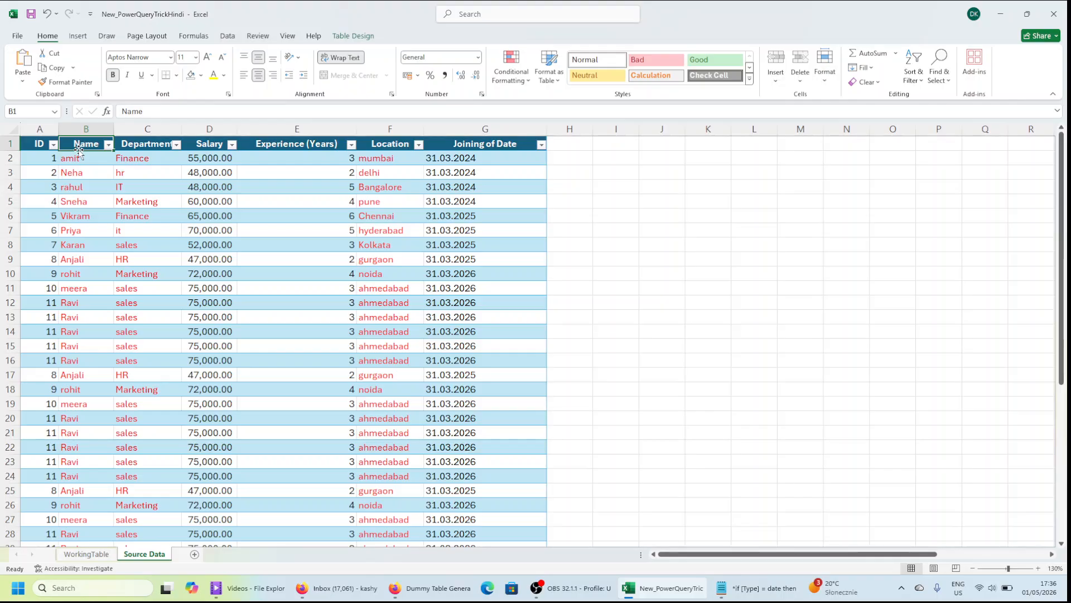
Load the employee table on the Source Data sheet into the Power Query Editor.
click(295, 293)
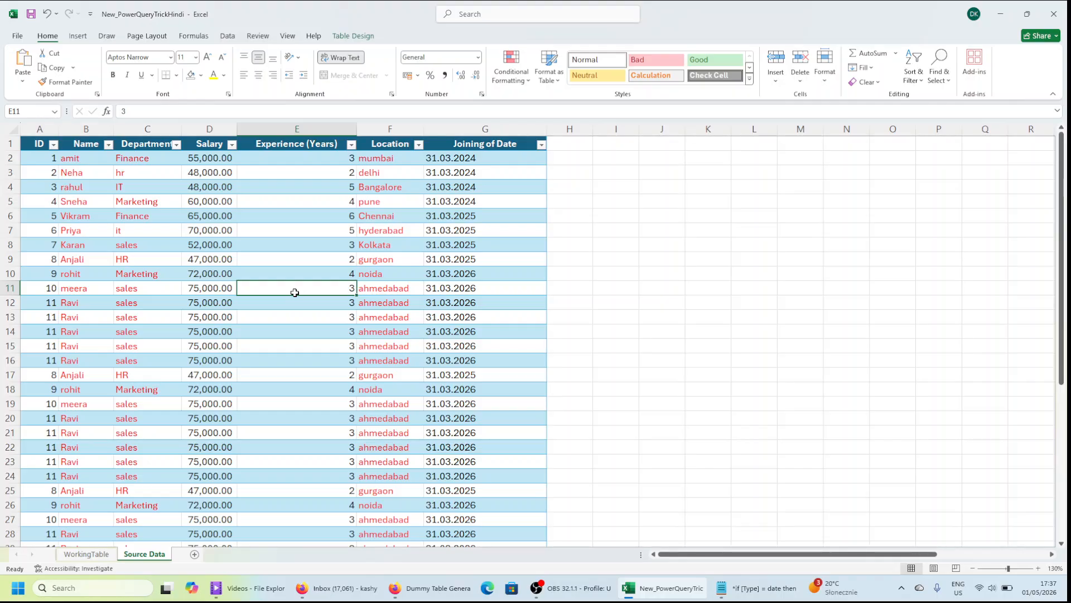
click(305, 356)
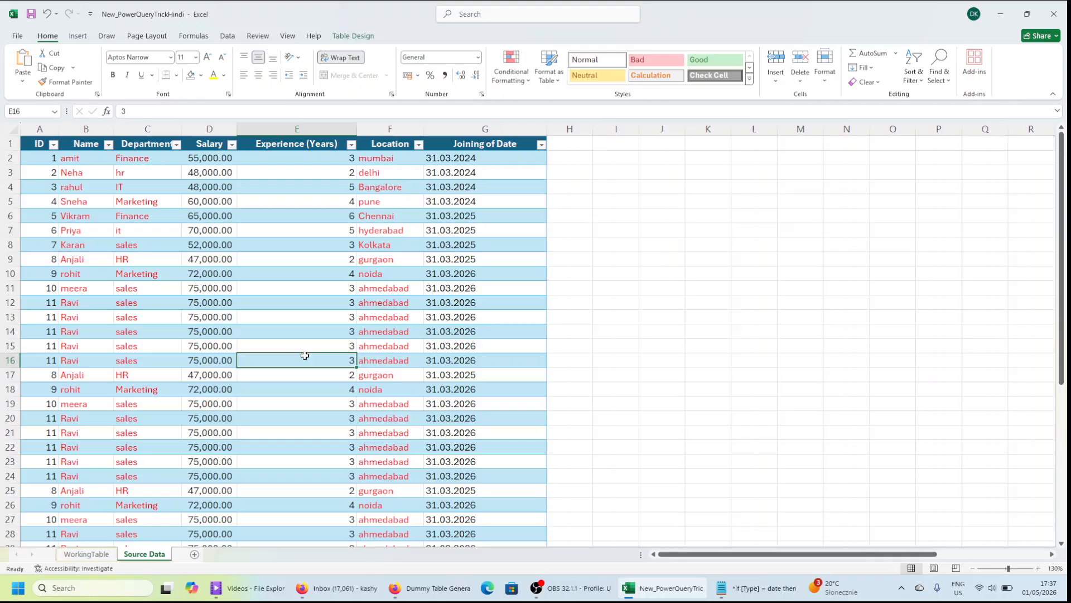
click(389, 273)
click(264, 257)
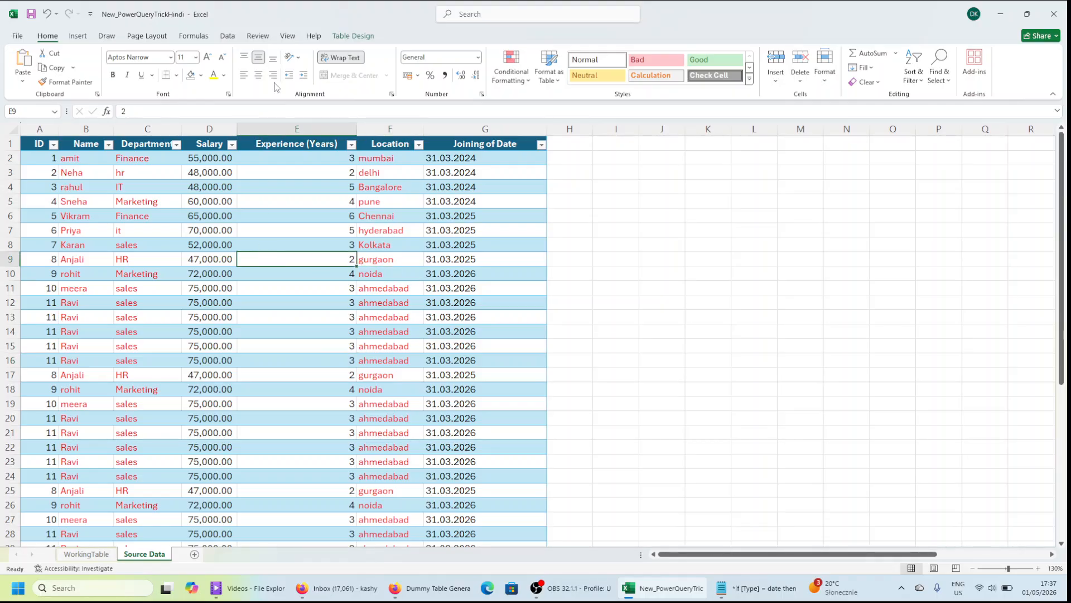
click(227, 36)
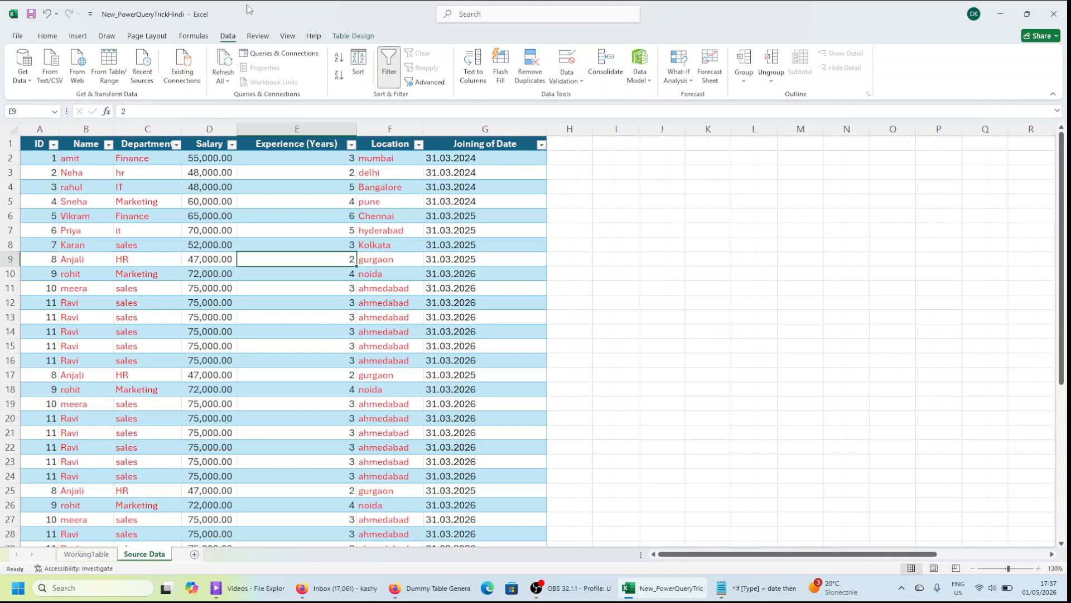
click(109, 64)
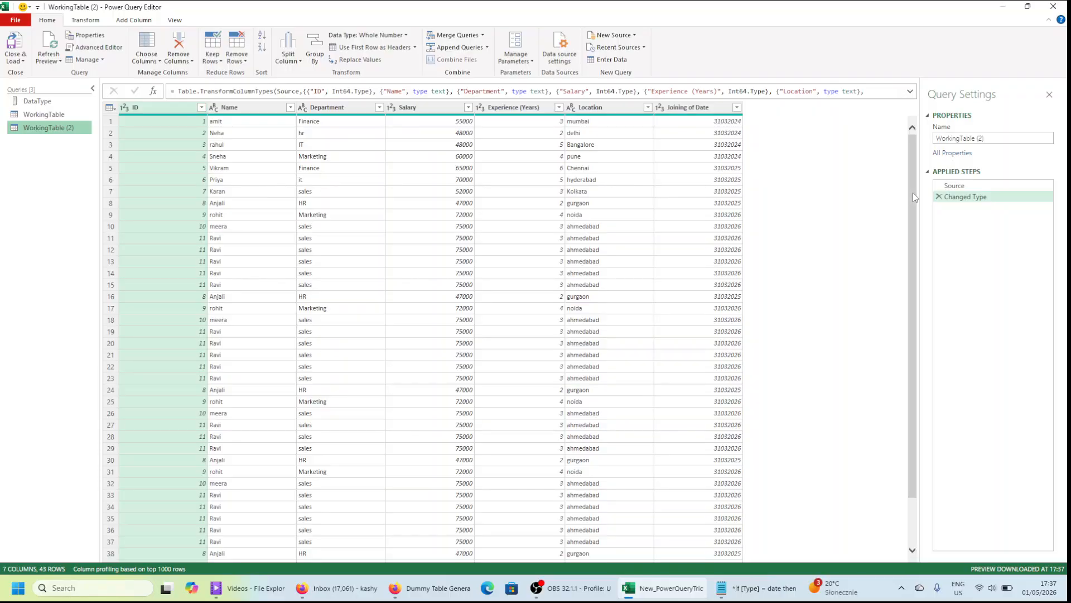
Convert the text in the Name, Department and Location columns to uppercase.
drag(913, 193, 914, 160)
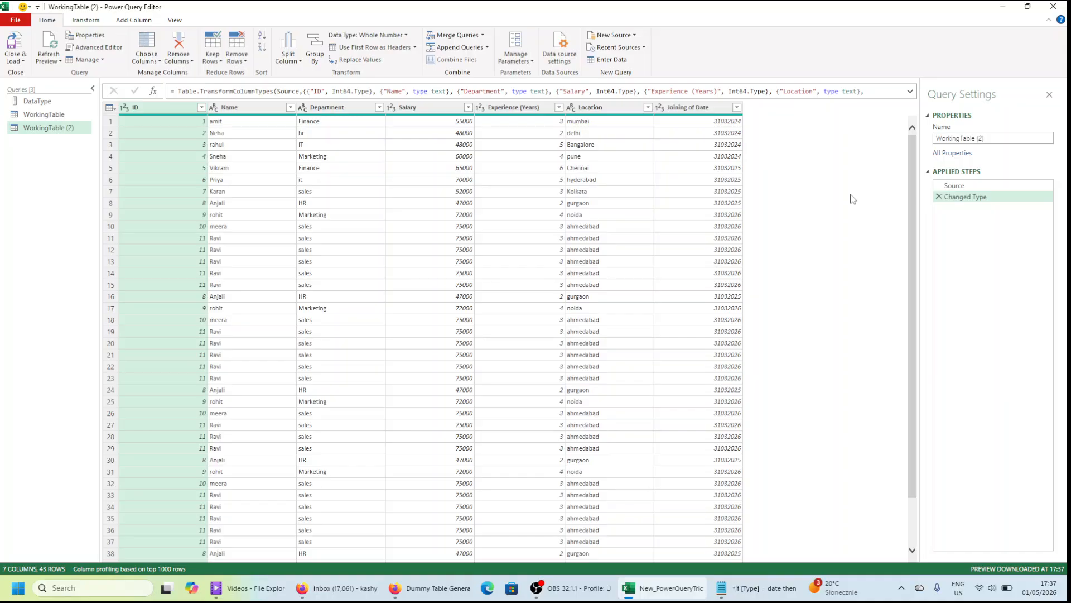
key(ctrl+shift+plus)
key(ctrl+shift+plus)
key(ctrl+shift+minus)
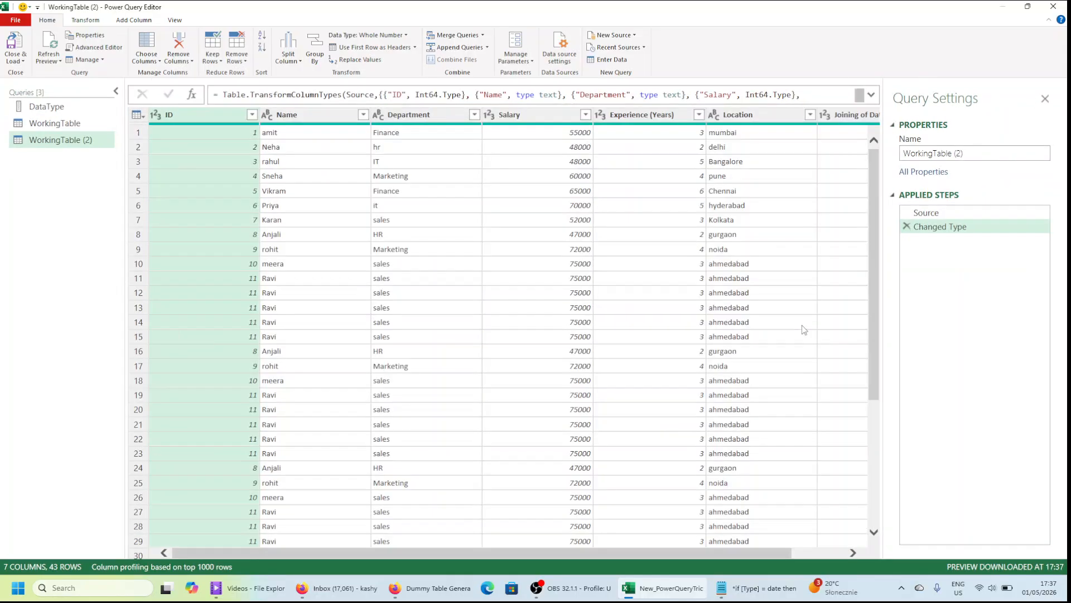
drag(732, 552, 784, 553)
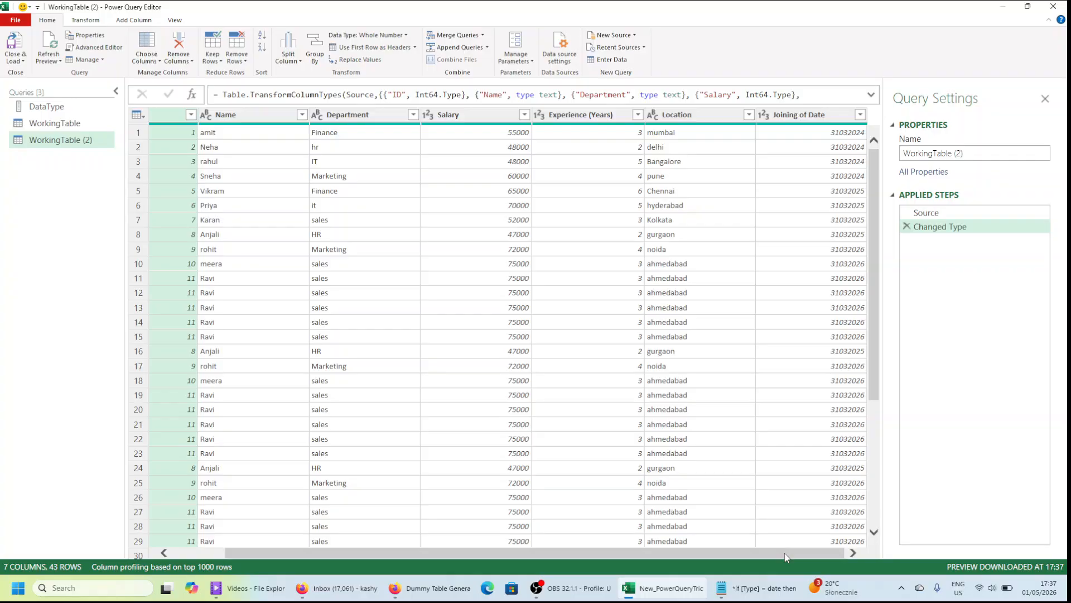
click(258, 118)
ctrl+click(346, 116)
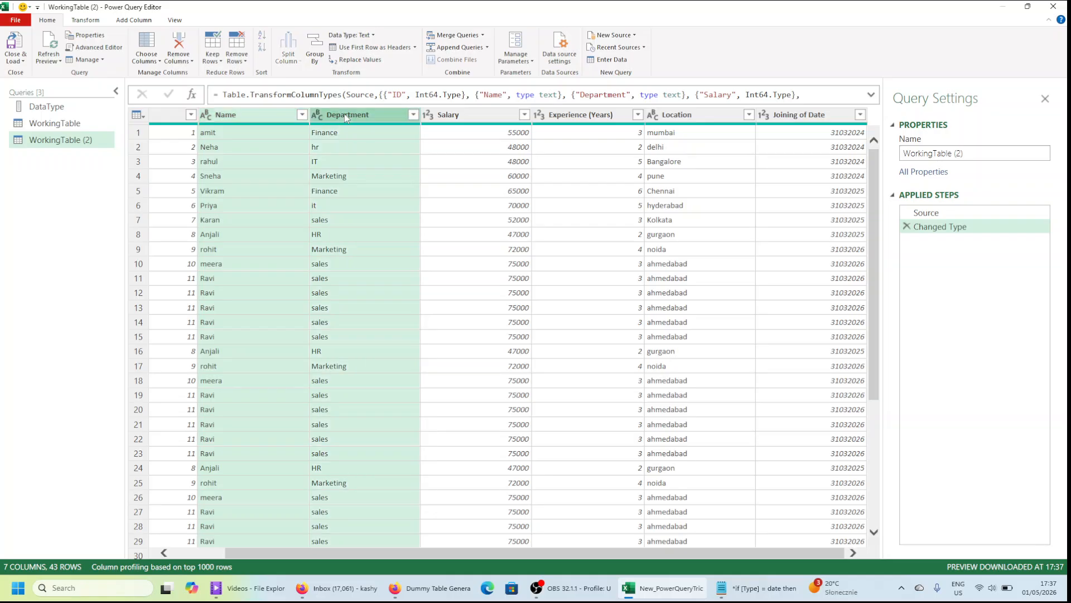
ctrl+click(681, 118)
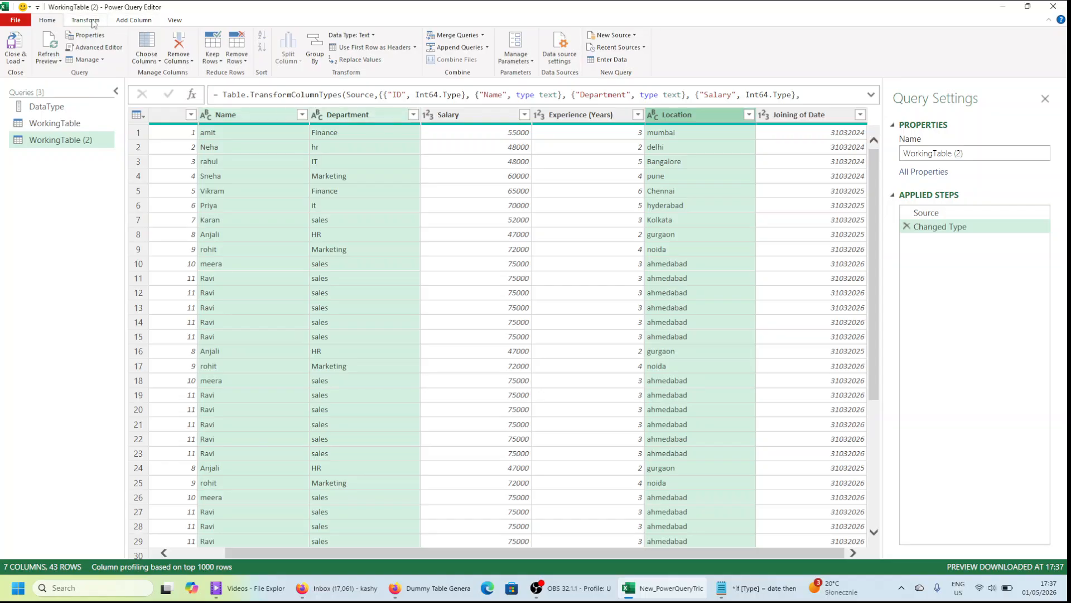
click(92, 21)
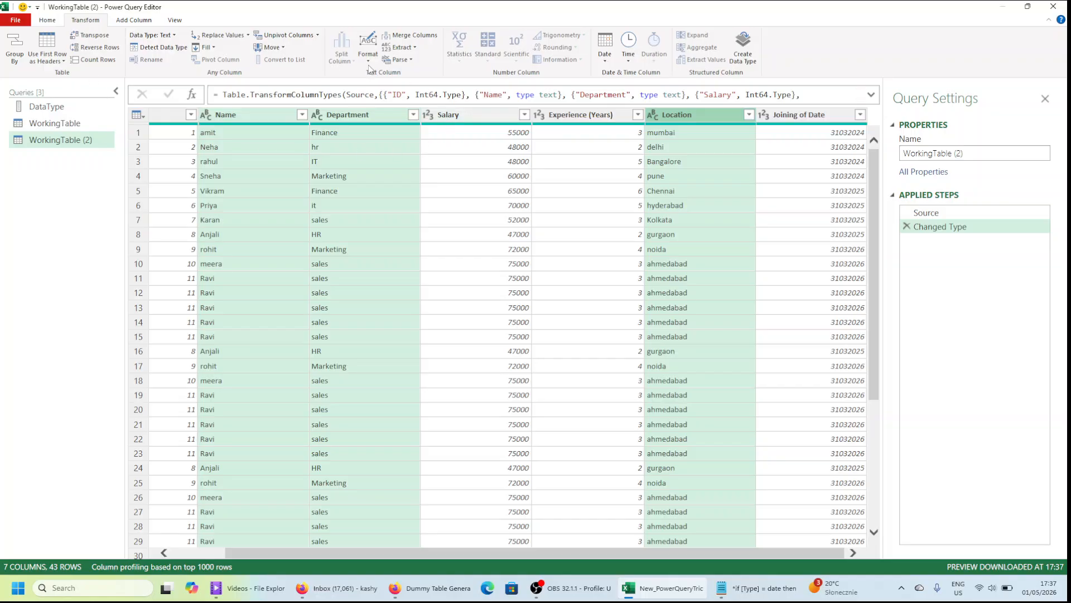
click(368, 56)
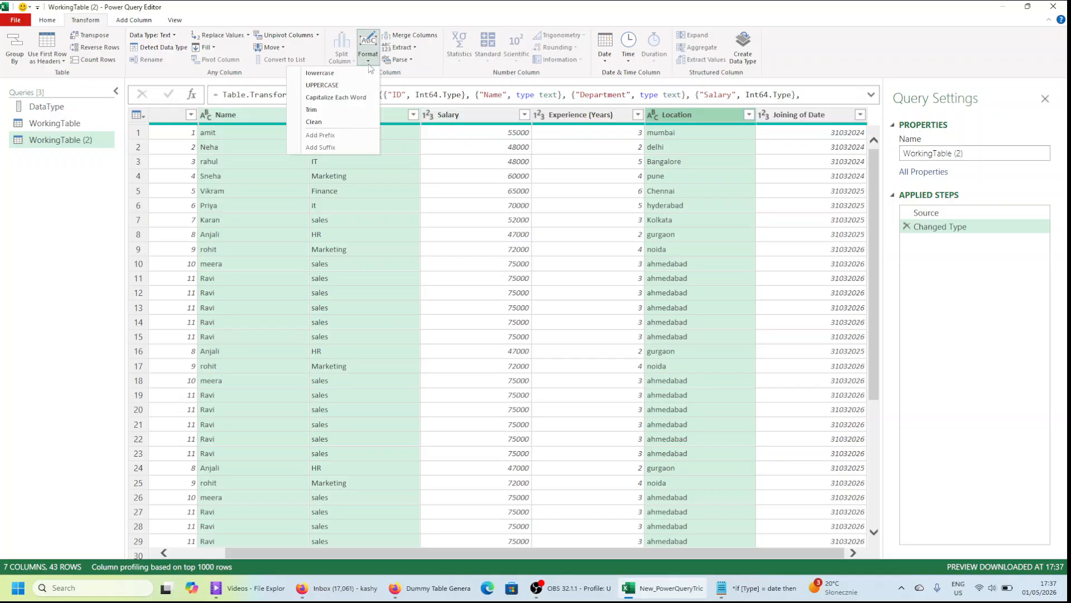
click(334, 87)
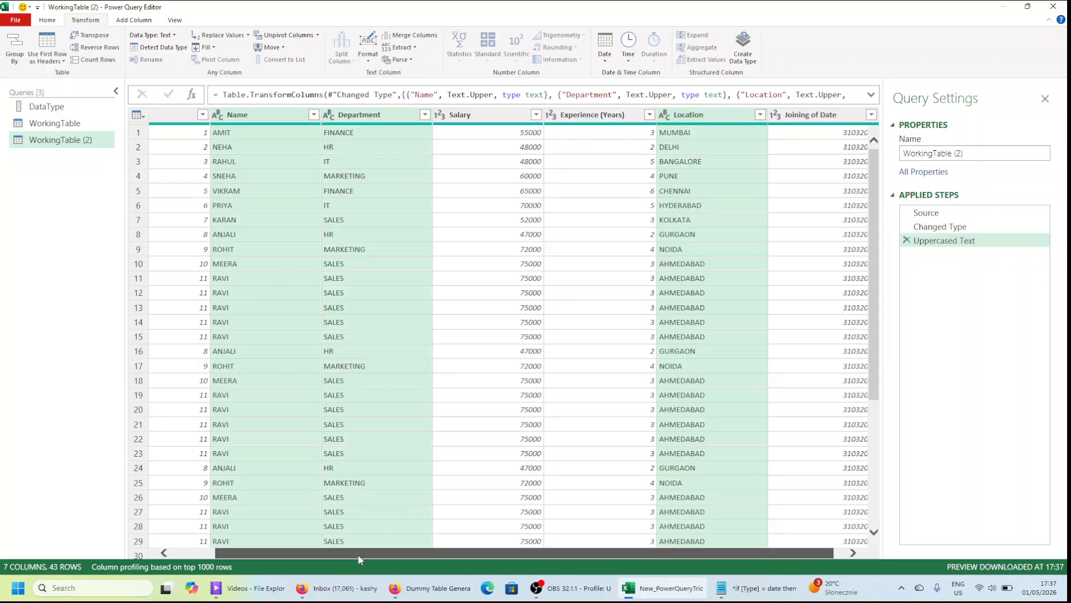
Close the query editor and load the transformed query as a table in a new worksheet.
scroll(357, 554, right, 1)
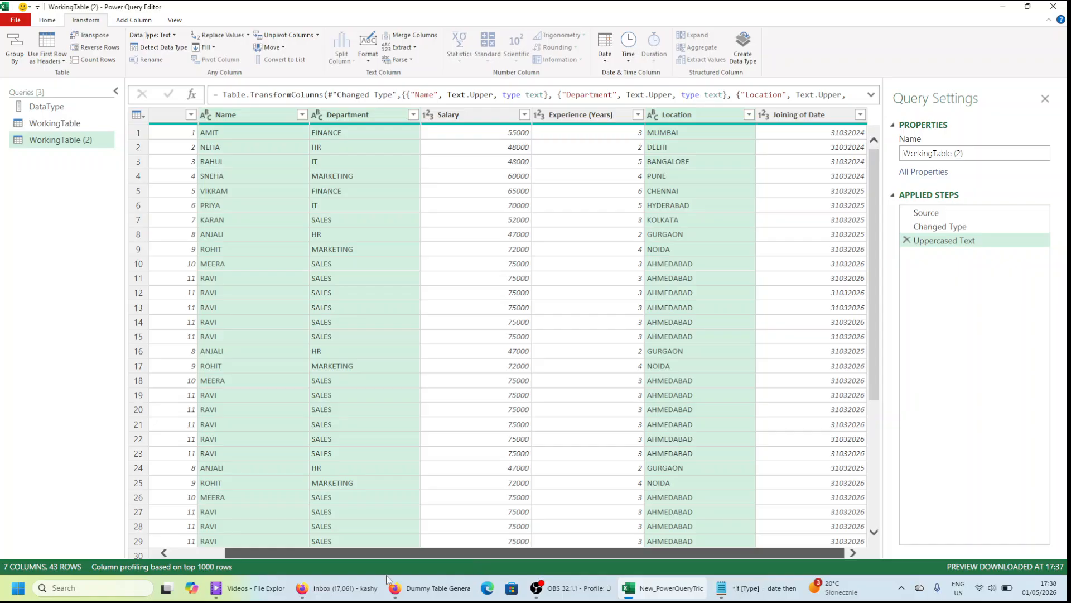
scroll(295, 553, left, 3)
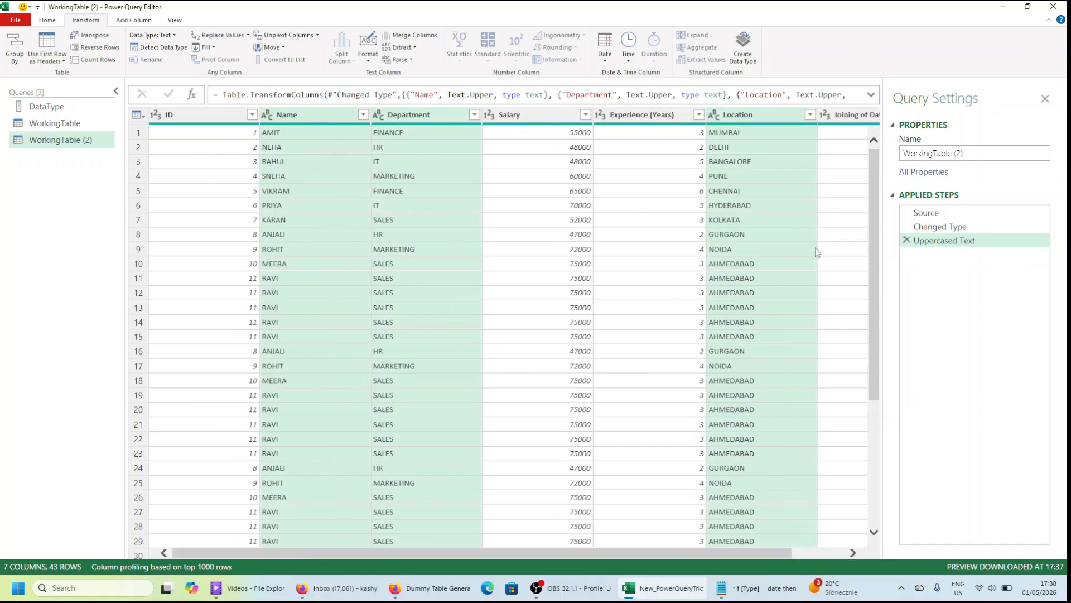
click(48, 23)
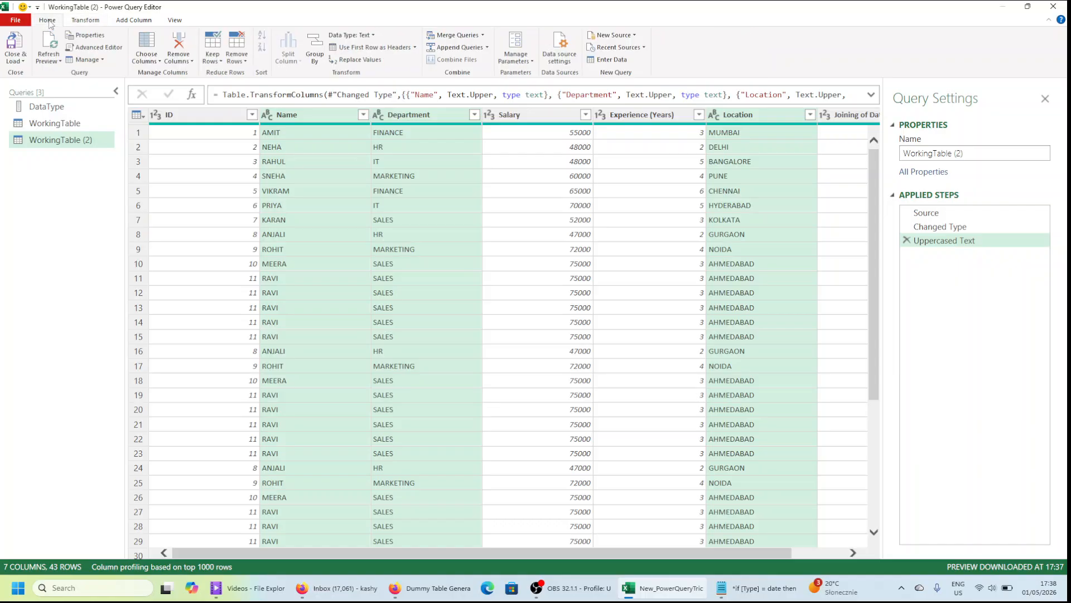
click(24, 63)
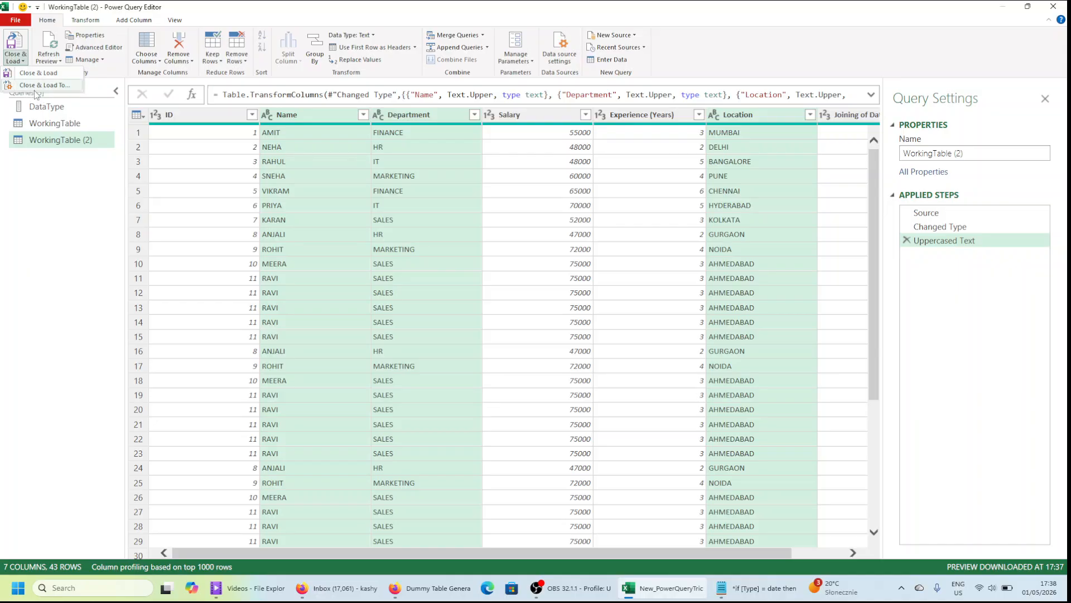
click(37, 86)
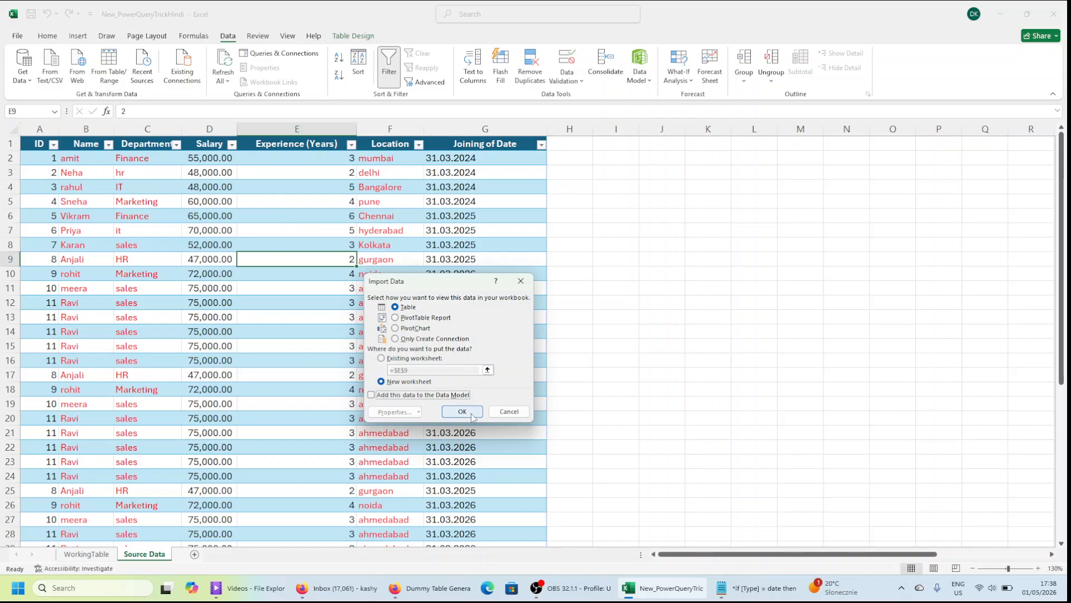
click(463, 411)
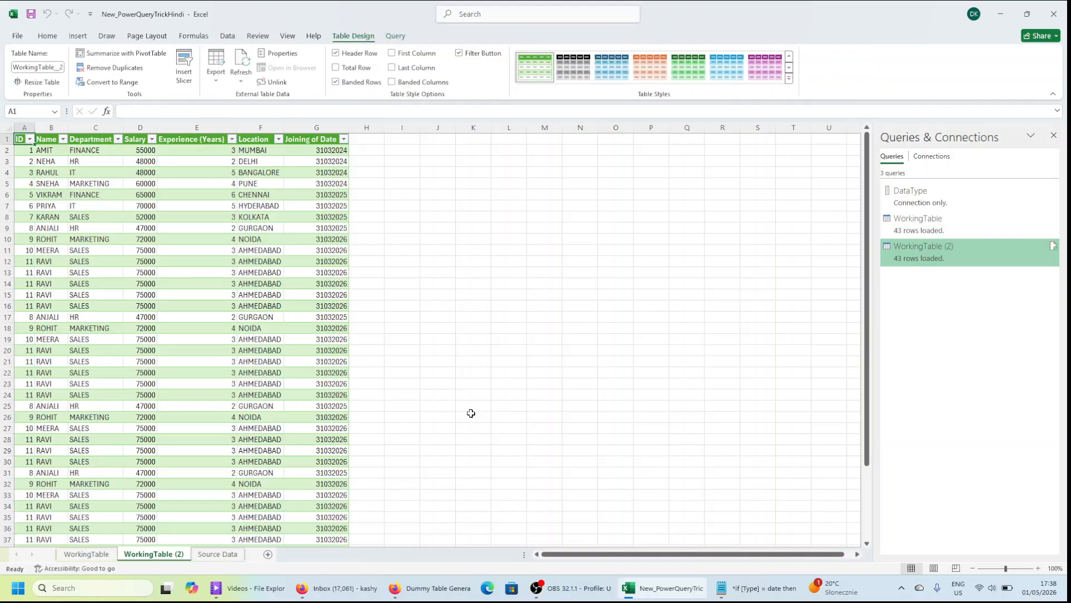
Color the sheet tab of WorkingTable (2) yellow.
click(232, 385)
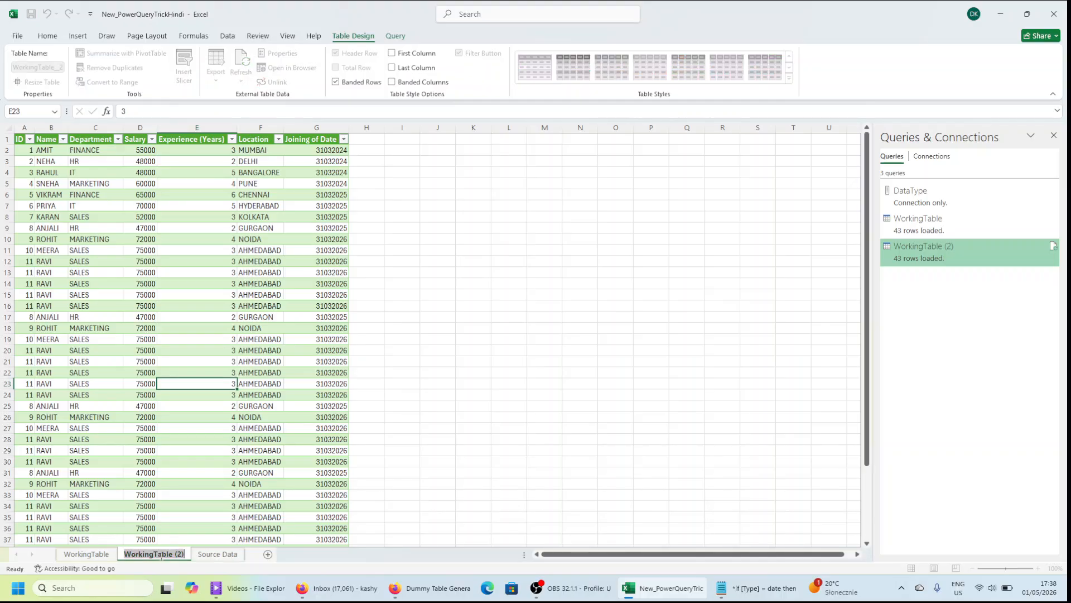
click(223, 505)
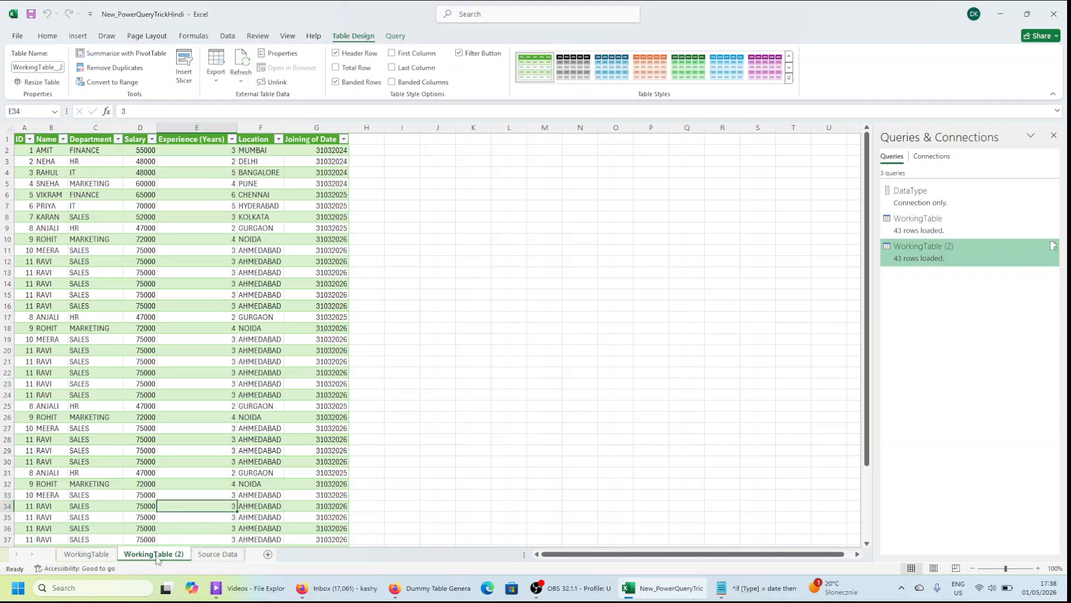
right_click(158, 557)
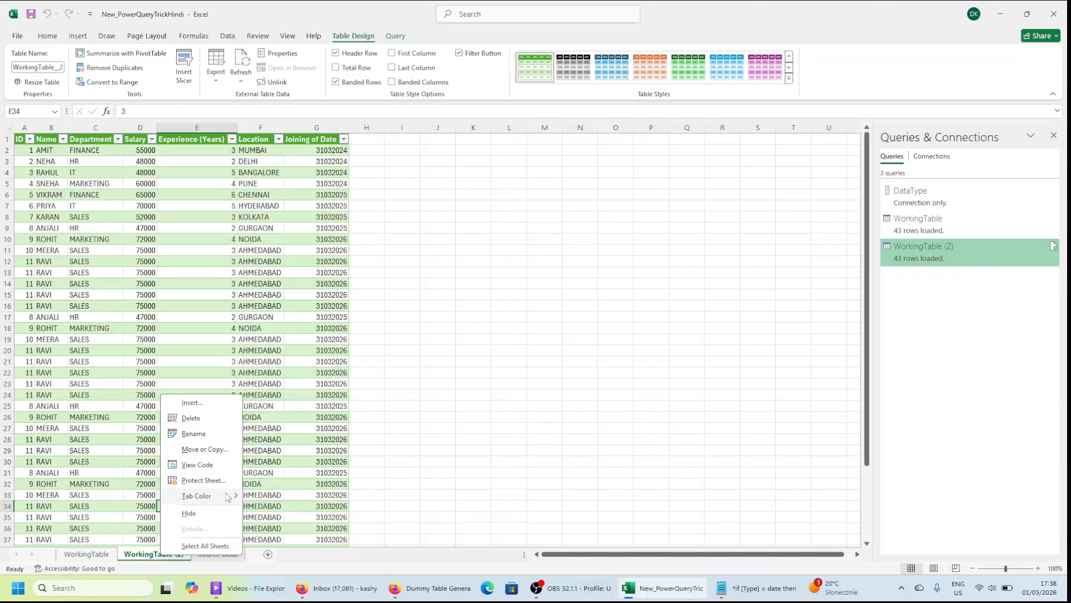
mouse_move(229, 495)
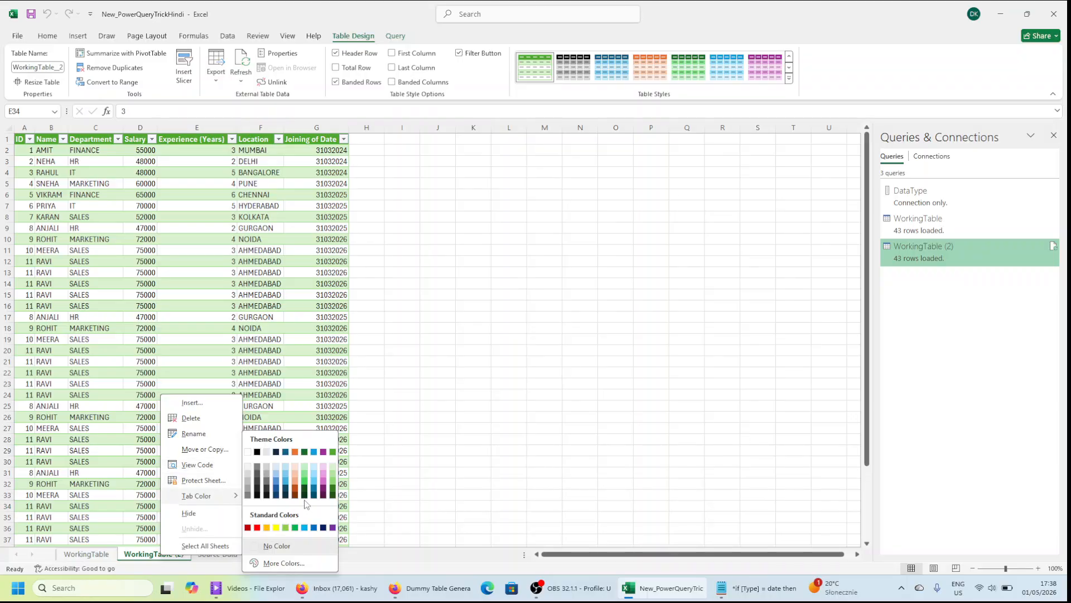
click(277, 528)
click(438, 427)
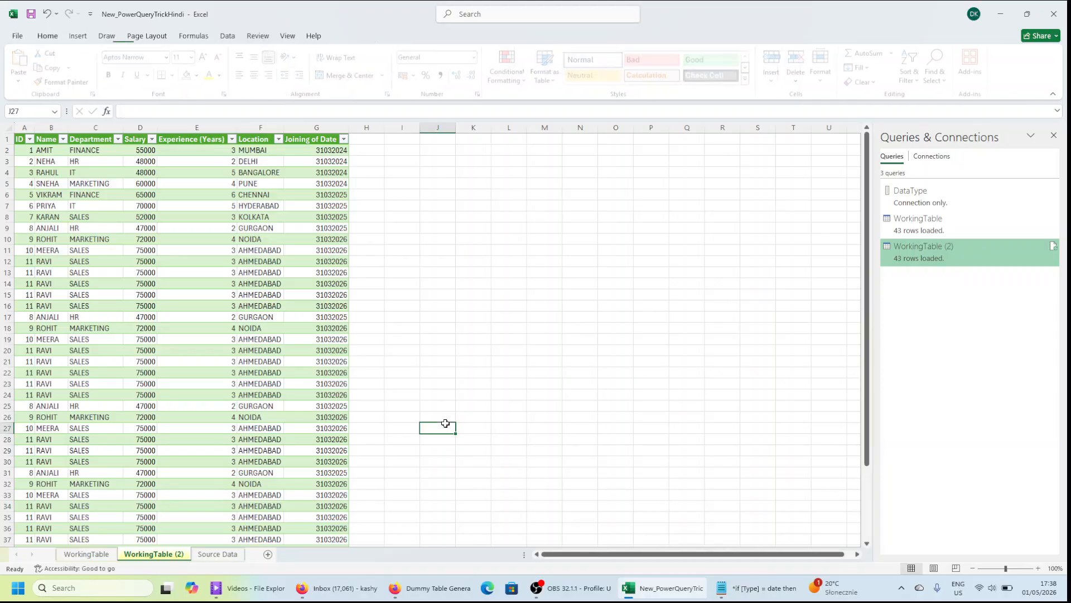
Return to the Source Data sheet and go to the first empty row below its table.
click(240, 371)
key(ctrl+Up)
key(ctrl+Left)
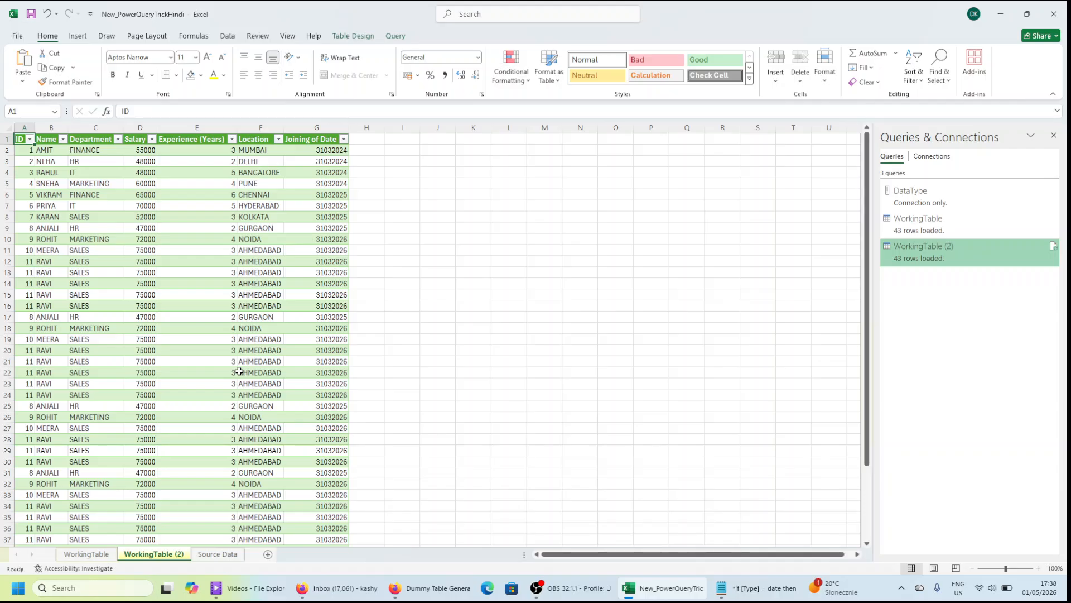
click(217, 553)
click(226, 506)
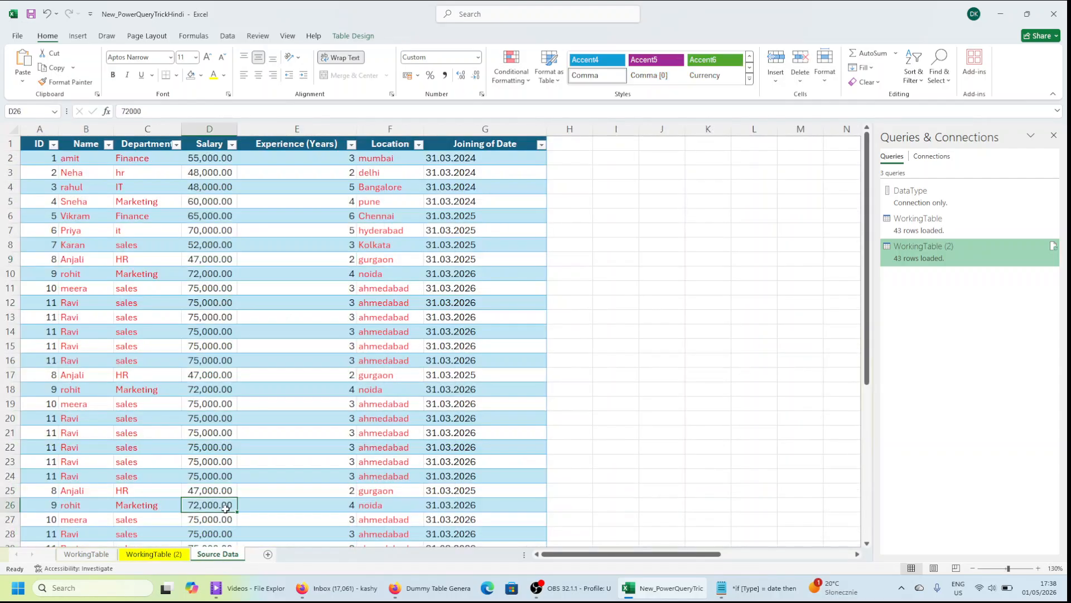
key(Down)
key(Down)
key(Down)
key(Down)
key(Down)
key(Down)
key(Down)
key(Down)
key(Down)
key(Down)
key(Down)
key(Down)
key(Down)
key(Down)
key(Down)
key(Down)
key(Down)
key(Down)
key(Down)
key(Down)
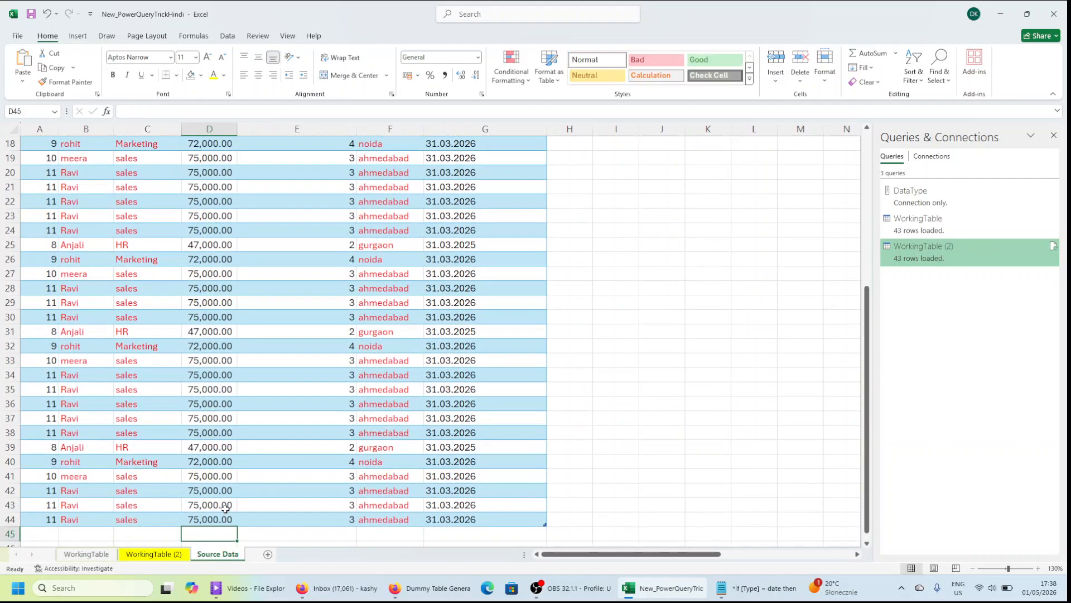
click(58, 307)
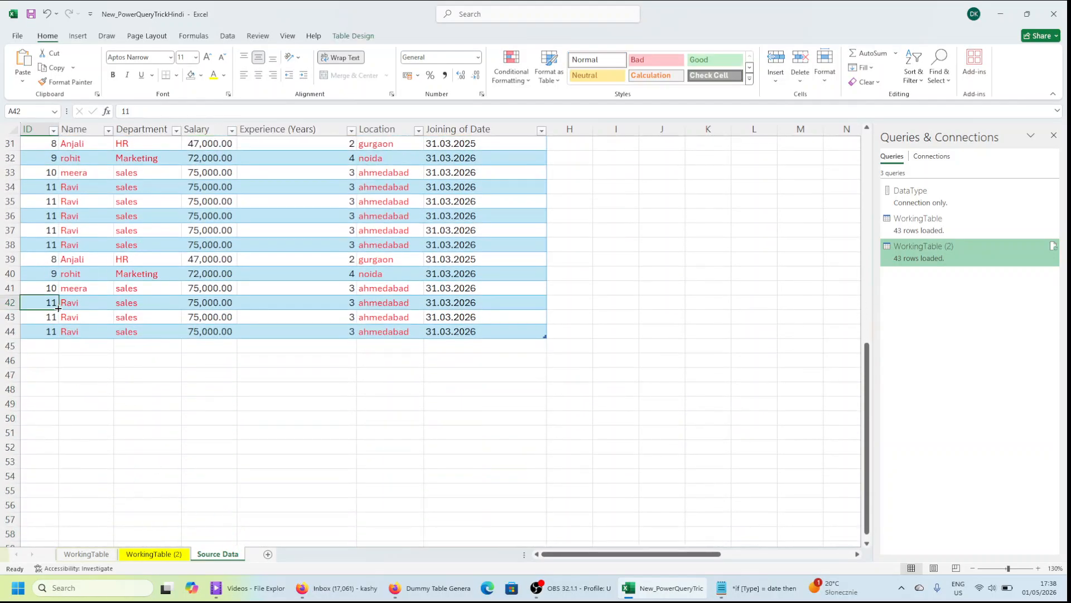
key(Up)
key(Up)
key(Up)
key(Up)
key(Up)
key(ctrl+shift+Right)
key(ctrl+shift+Down)
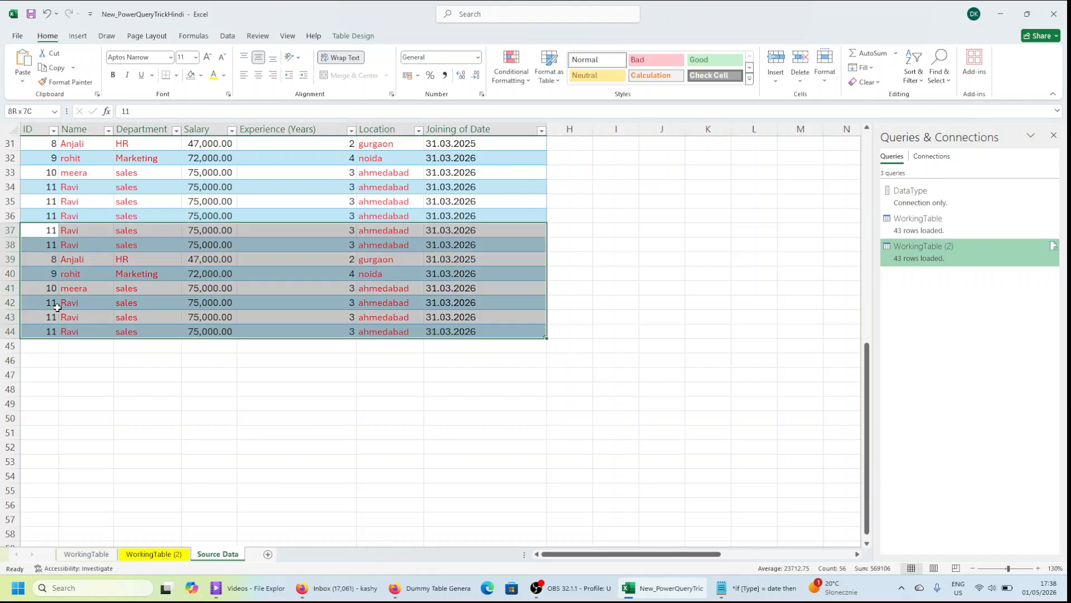
key(ctrl+q)
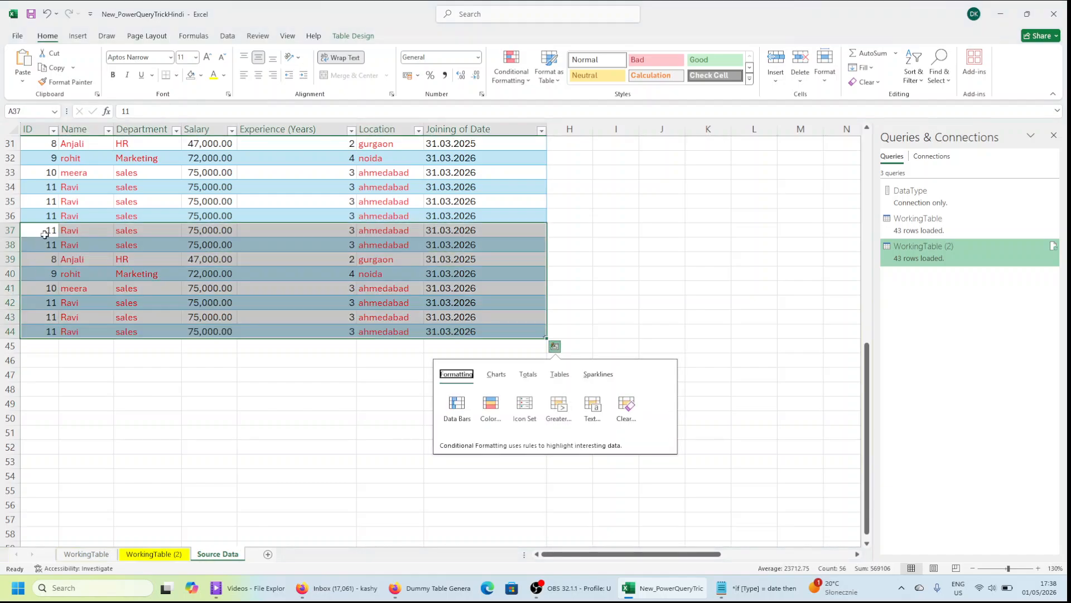
Copy the table rows 37 to 44 on Source Data and paste them directly below the table, starting at A45.
click(44, 235)
key(ctrl+shift+Down)
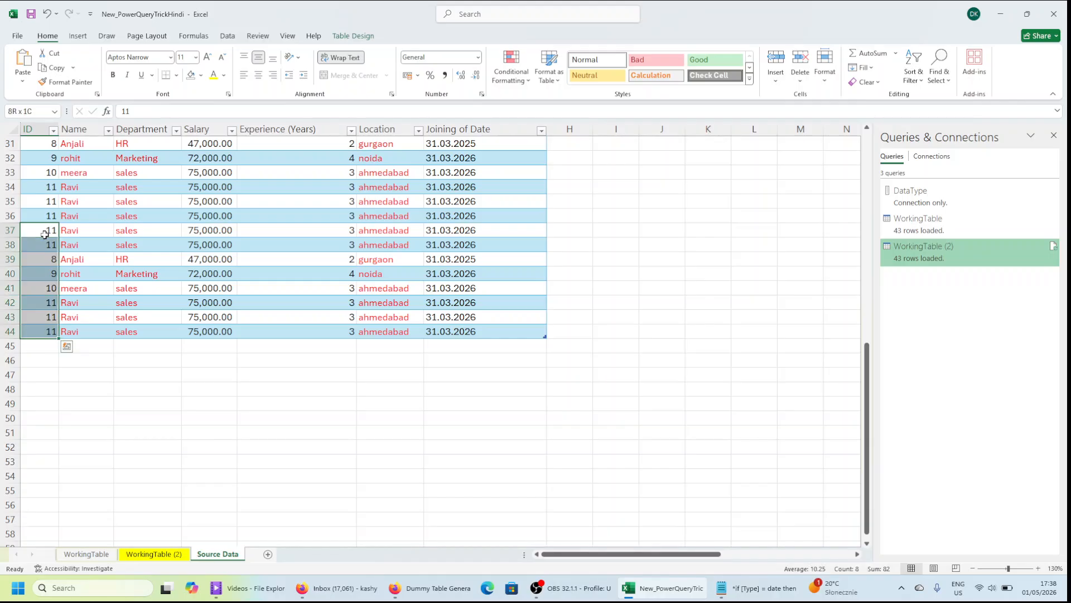
key(ctrl+shift+Right)
key(ctrl+c)
key(ctrl+Down)
key(Down)
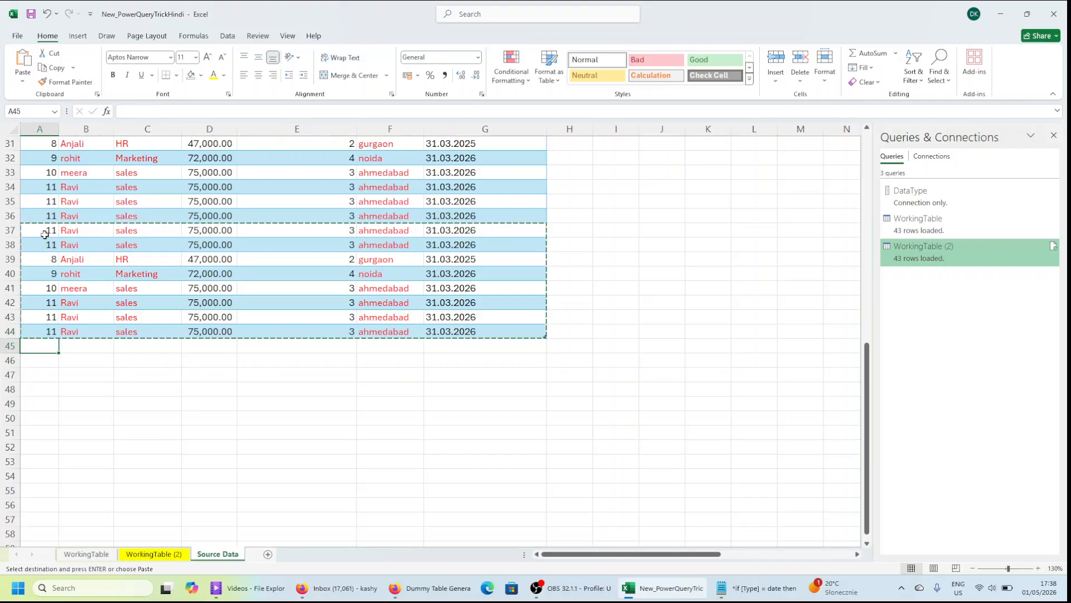
key(Return)
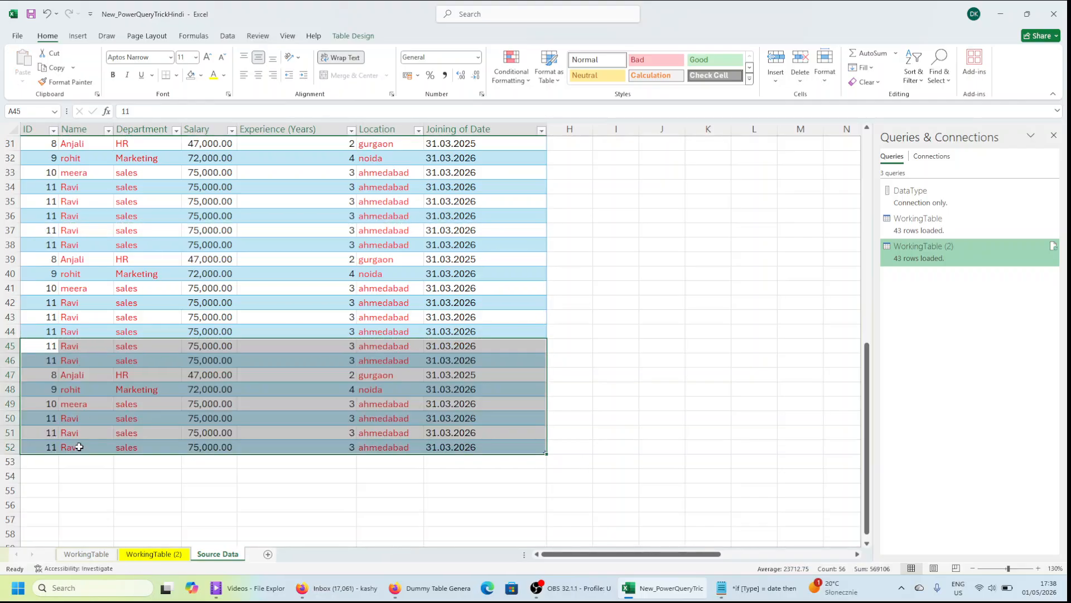
Select all ID values in the Source Data table to check their count.
click(48, 450)
scroll(48, 449, up, 2)
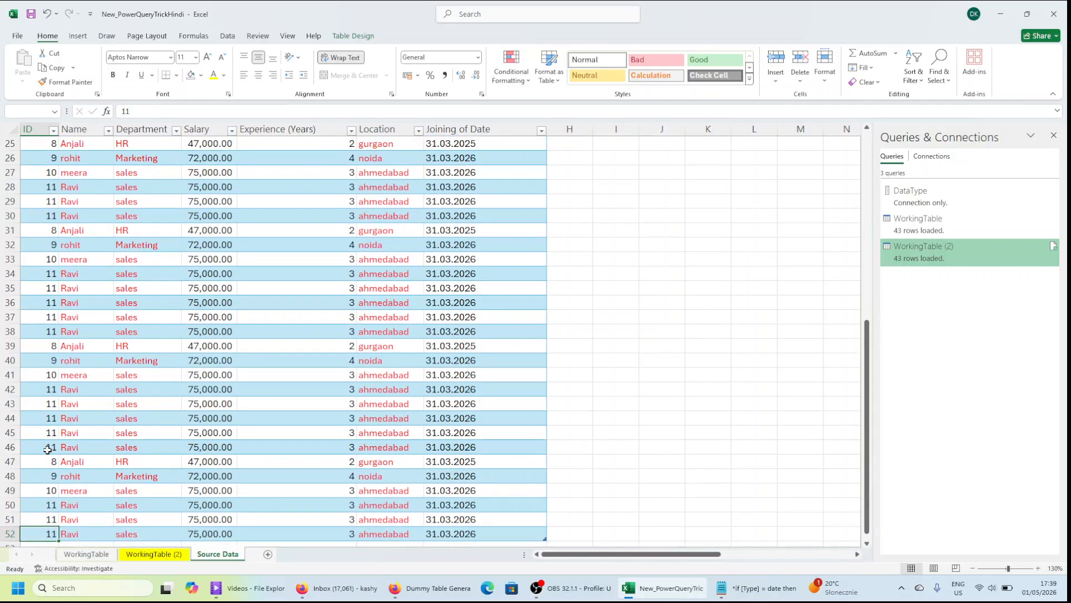
key(ctrl+shift+Up)
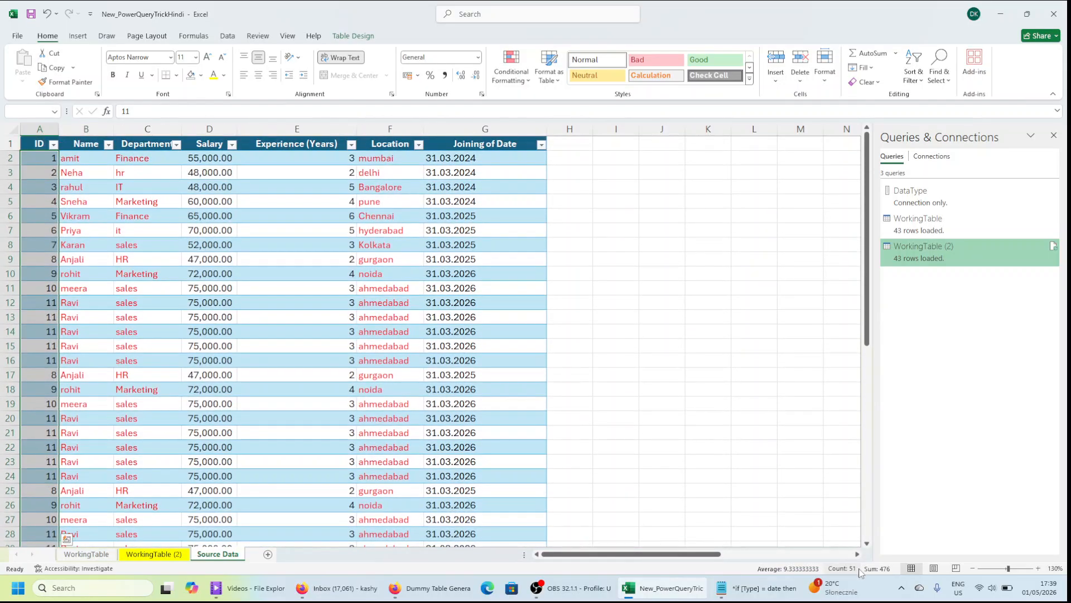
Refresh the query table on the WorkingTable (2) sheet.
click(146, 560)
click(189, 348)
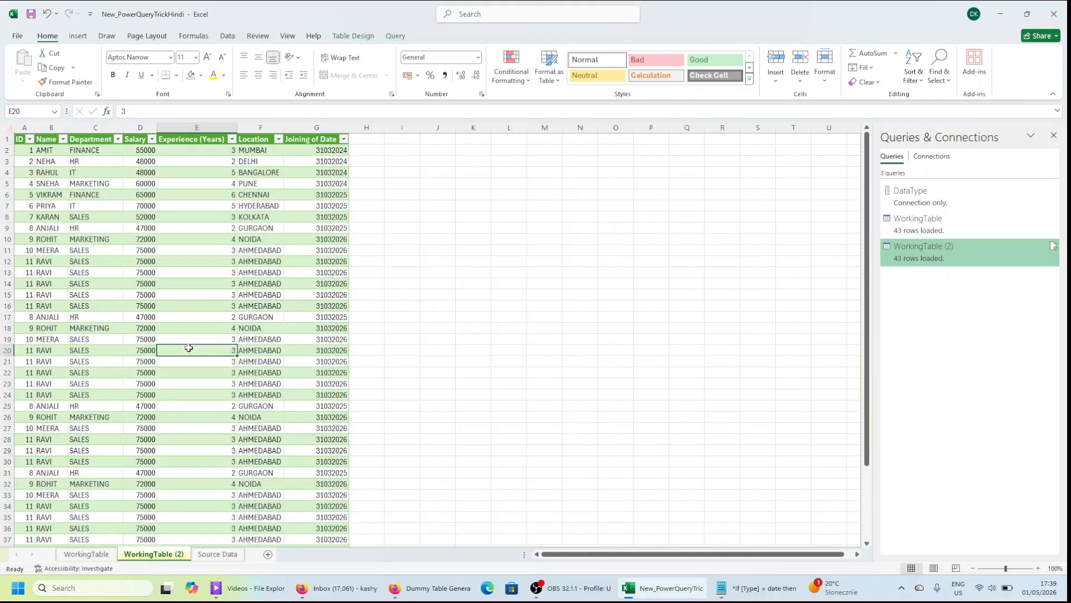
right_click(164, 449)
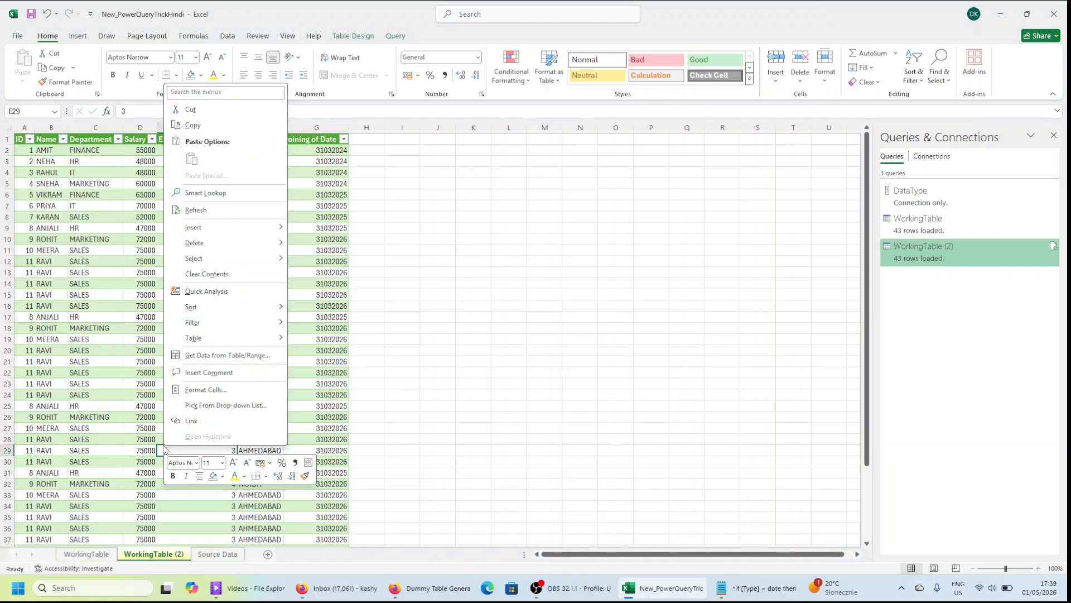
click(196, 210)
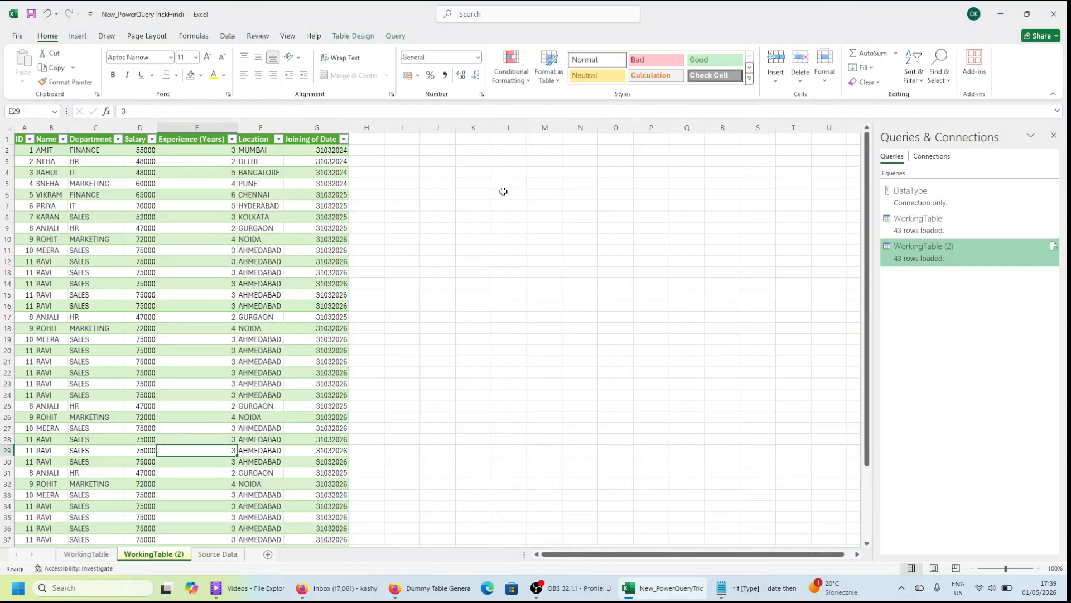
click(226, 37)
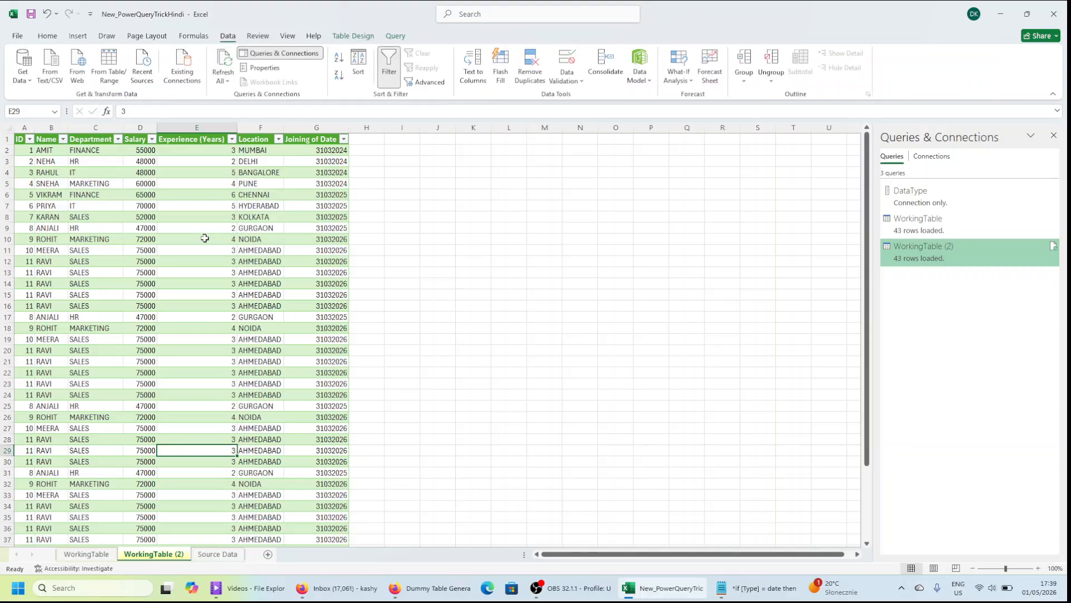
right_click(140, 306)
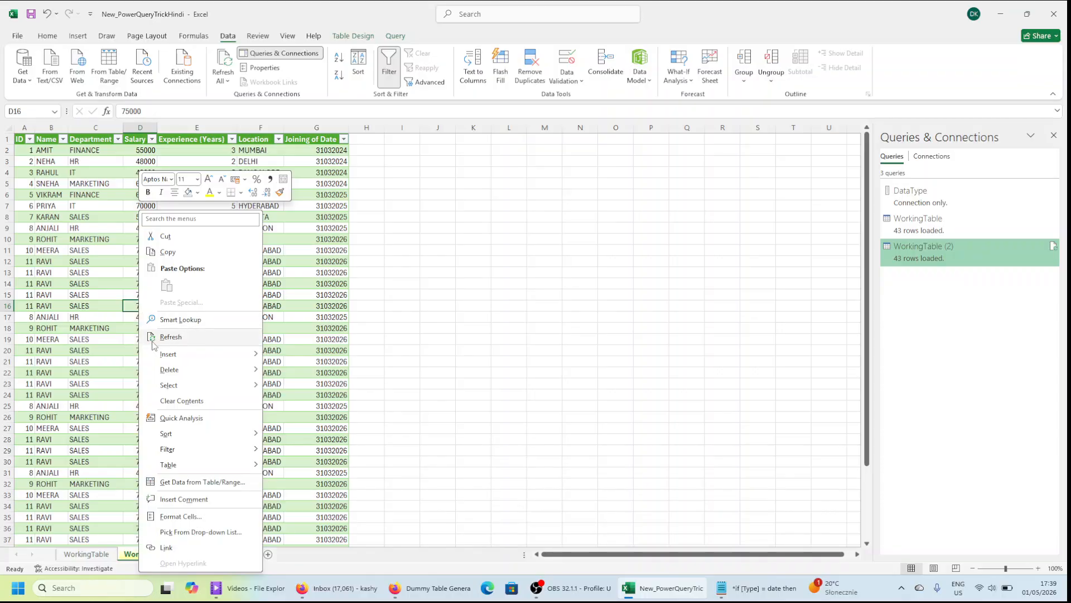
click(151, 337)
click(151, 338)
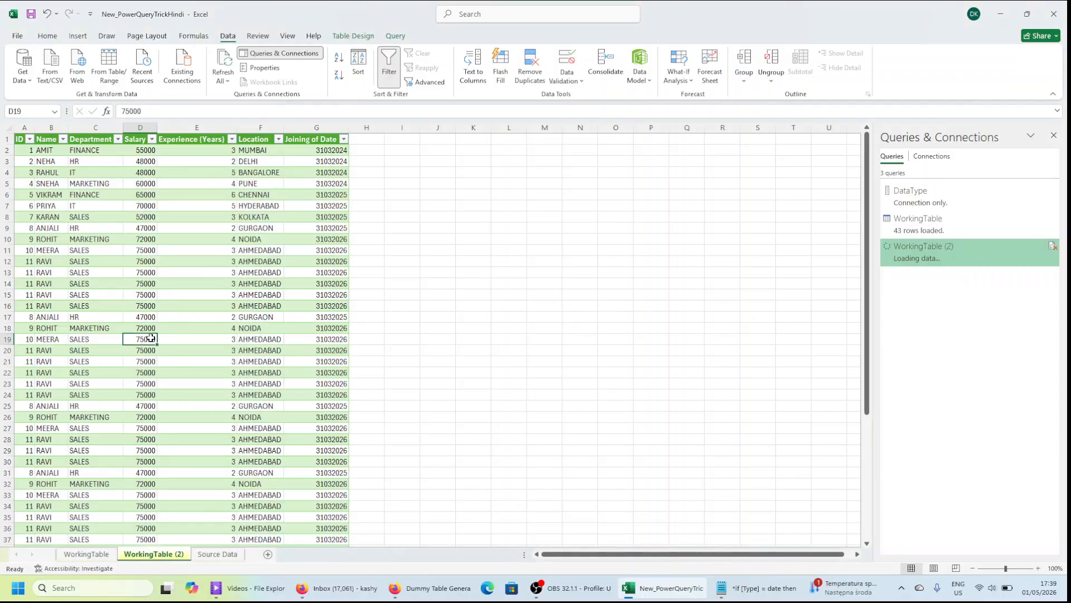
Select all ID values in the WorkingTable (2) table to check their count against the source.
key(ctrl+Up)
key(ctrl+Left)
key(Down)
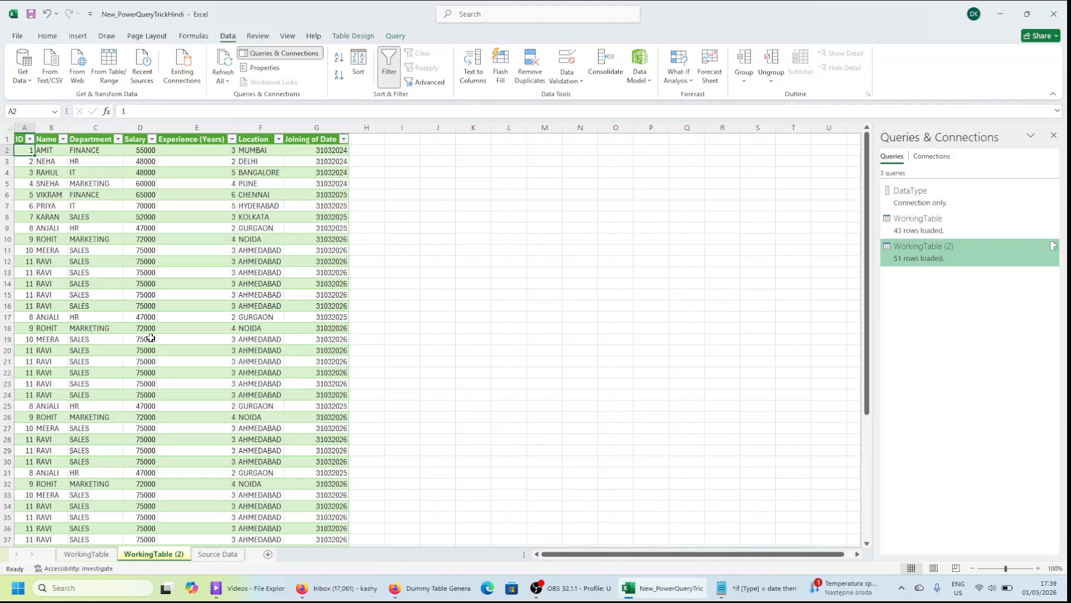
key(ctrl+shift+Down)
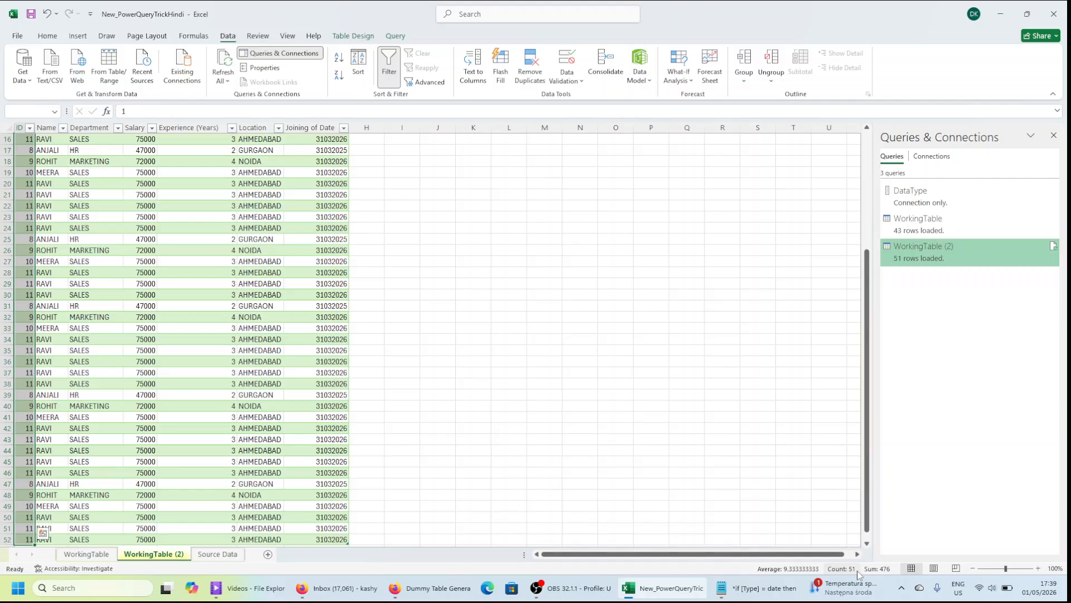
key(ctrl+Right)
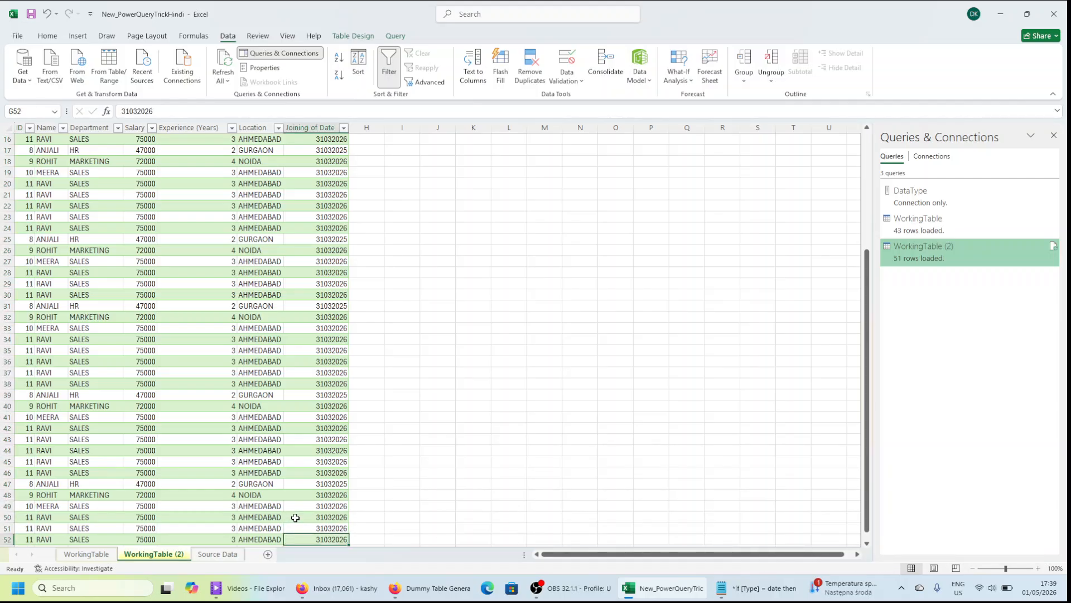
Return to Source Data and highlight the last rows of the table, A47:F52, for comparison.
click(217, 553)
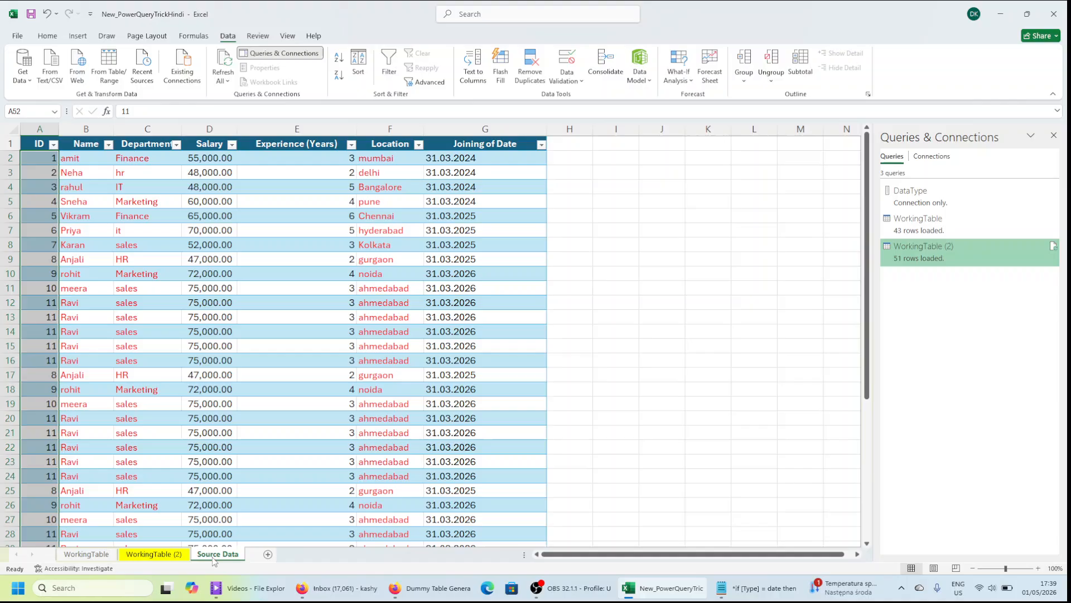
click(81, 489)
key(ctrl+Down)
key(Down)
key(Down)
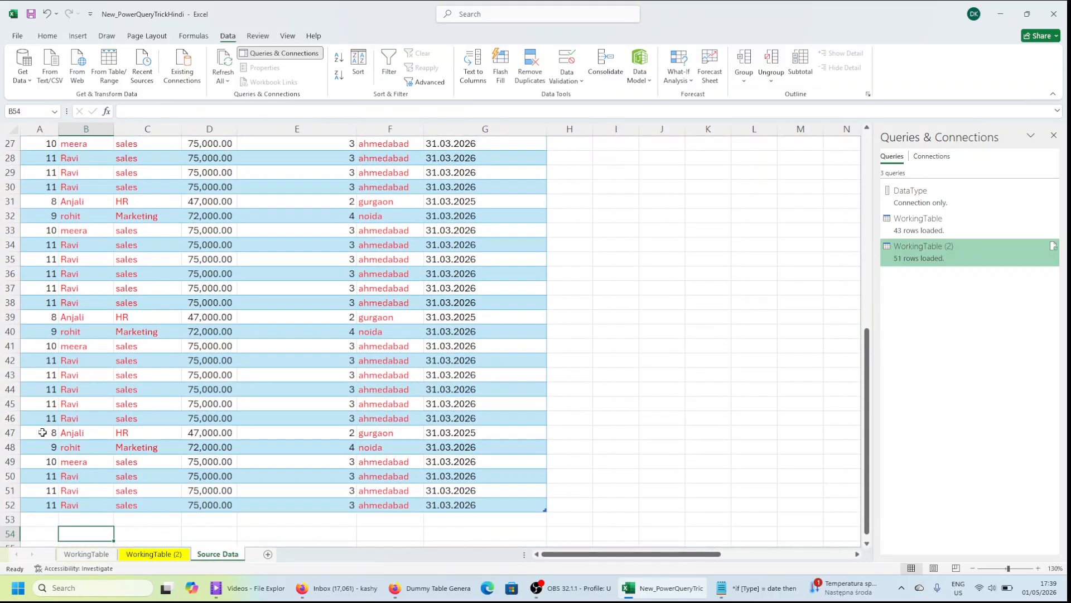
drag(42, 433, 384, 508)
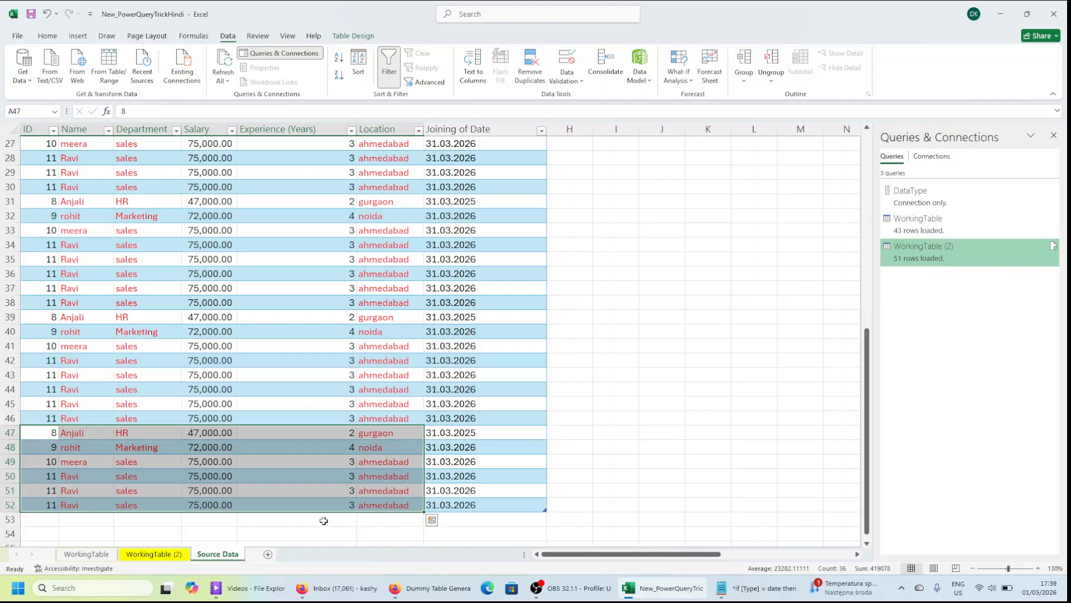
Examine the matching last rows, A44:G52, on WorkingTable (2) and return to cell A1.
click(152, 554)
click(57, 414)
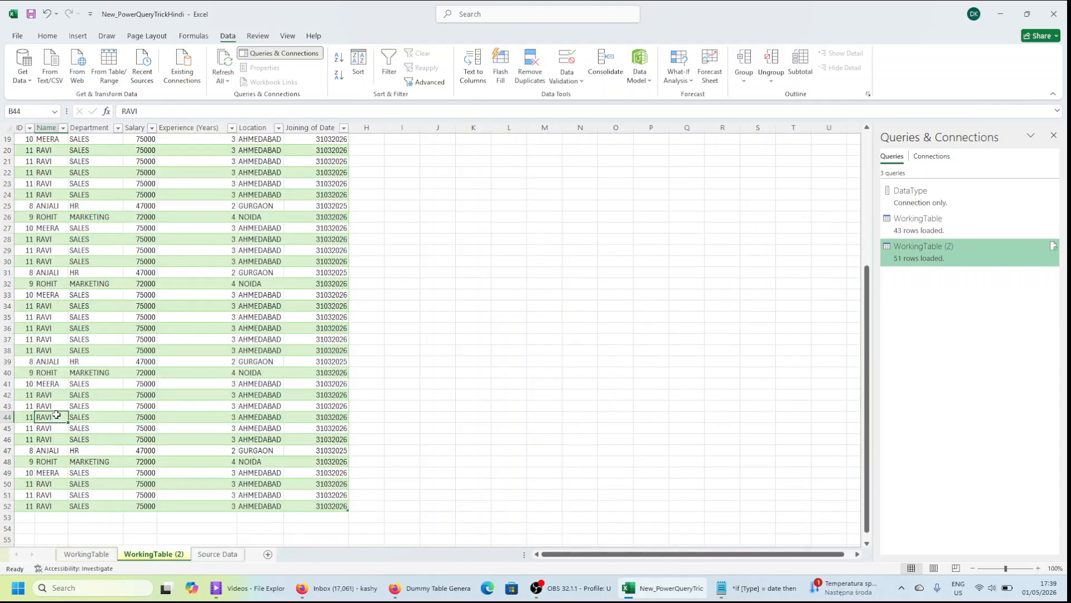
key(Left)
key(ctrl+shift+Right)
key(ctrl+shift+Down)
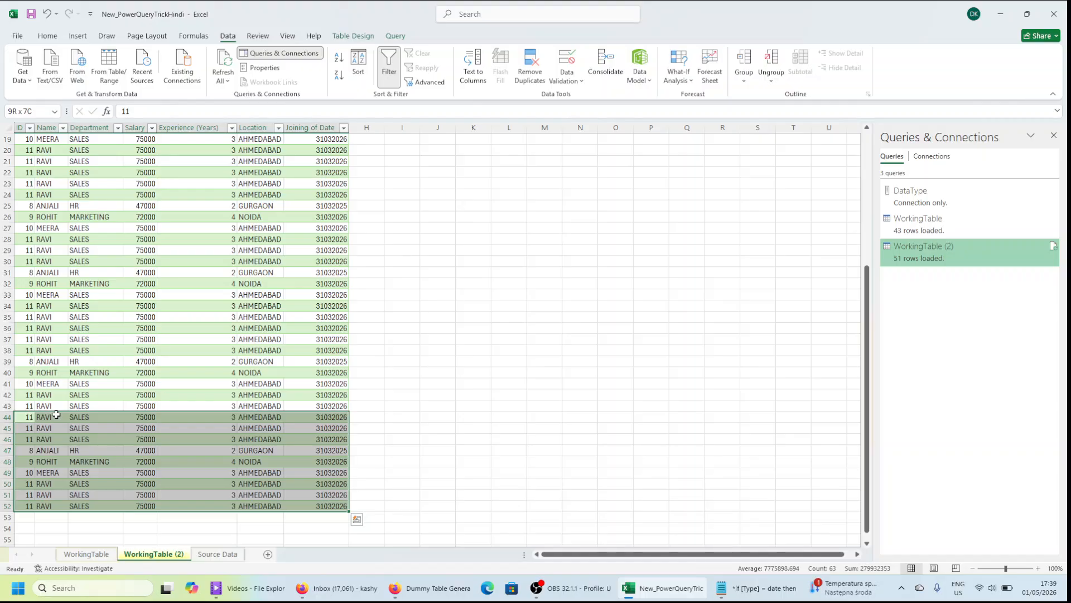
key(ctrl+Home)
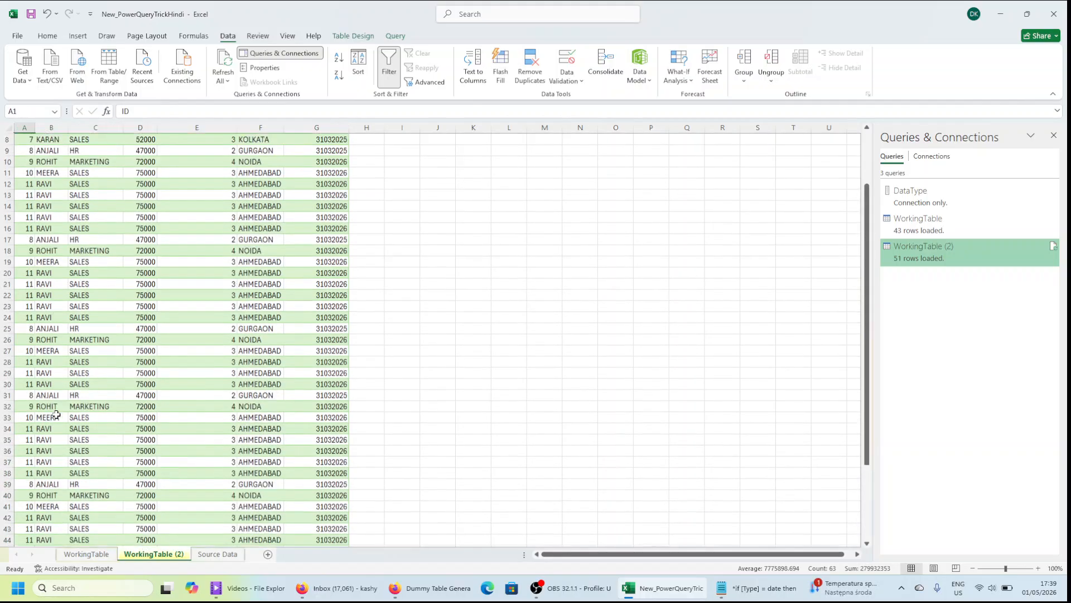
Add a new table column headed Feedback in cell H1 of the Source Data sheet.
click(217, 555)
click(334, 285)
key(ctrl+Up)
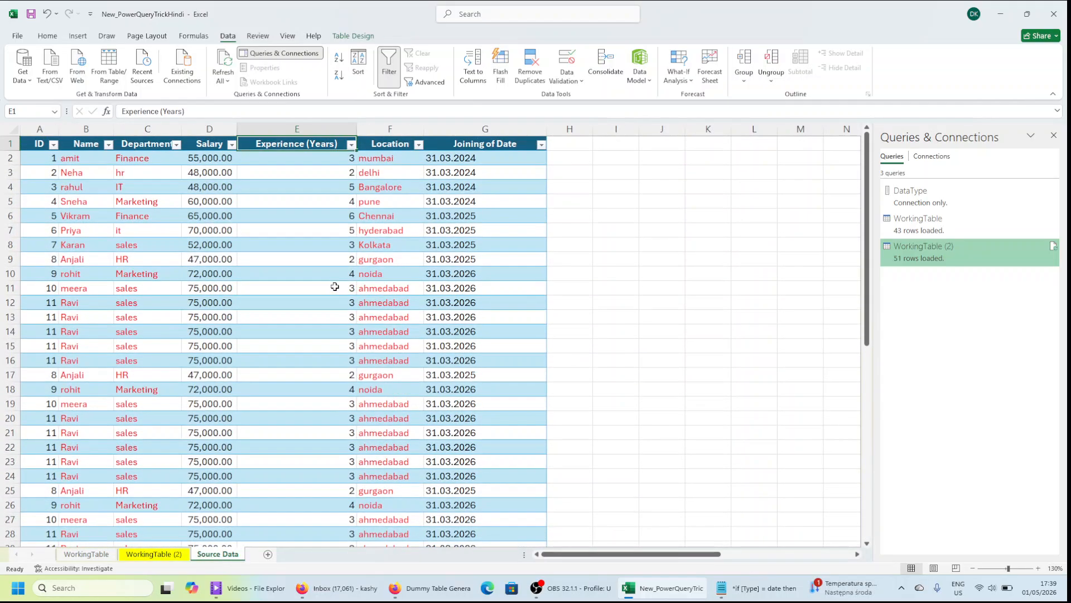
key(Right)
key(Right)
key(Right)
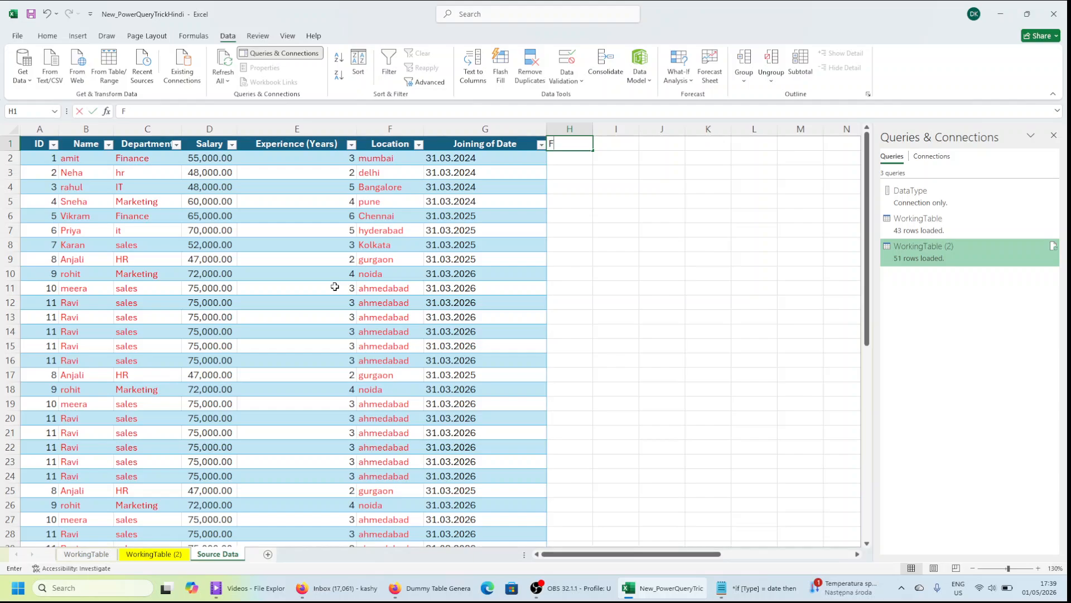
text(Feedba)
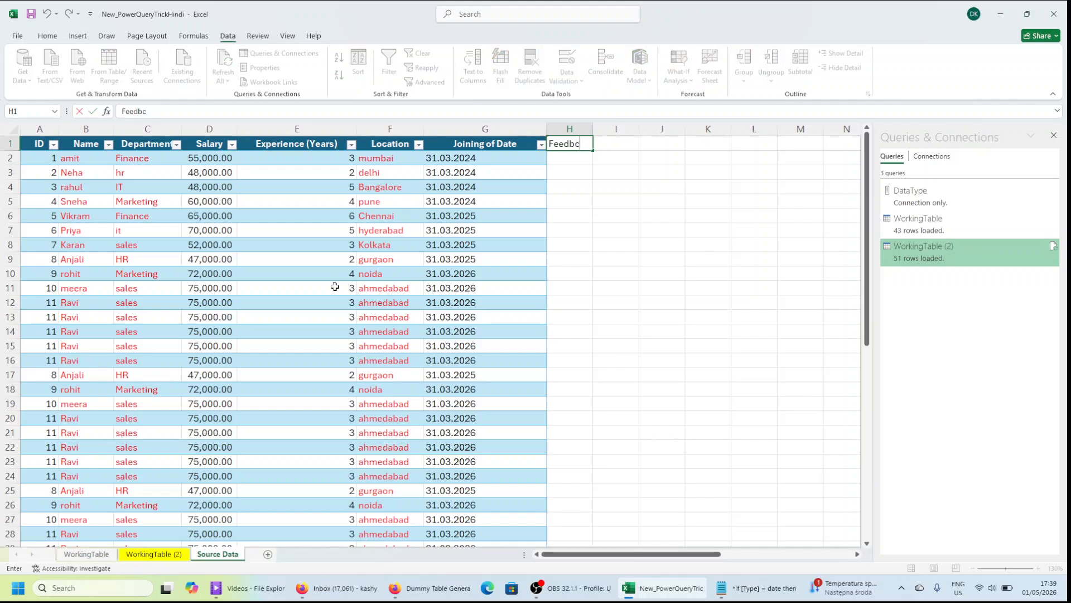
key(BackSpace)
key(BackSpace)
text(back)
key(Return)
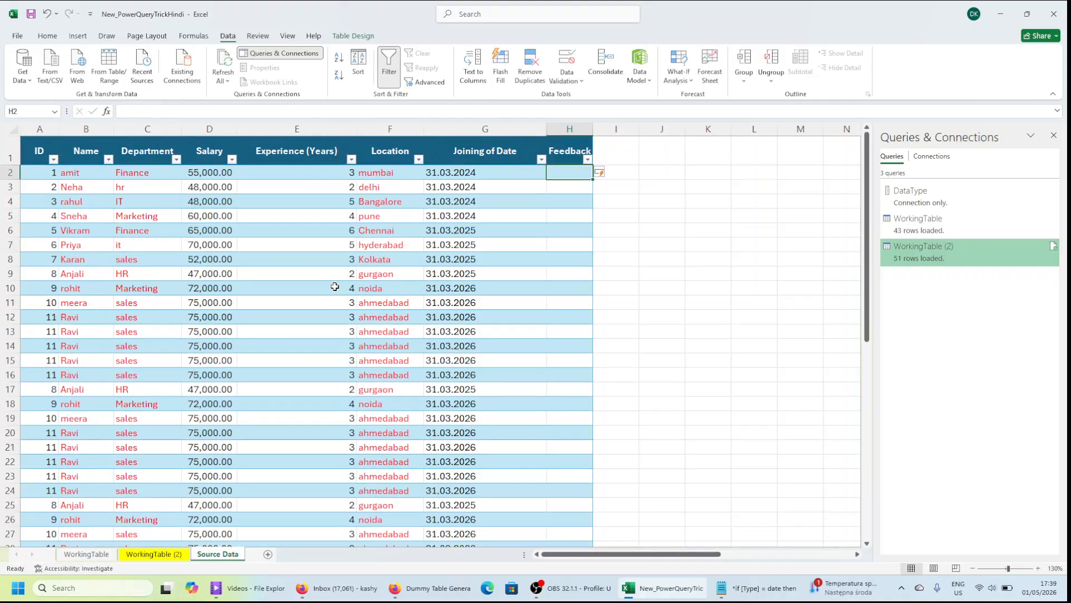
Enter yes in H2 and fill it down the Feedback column to row 26.
text(yes)
key(ctrl+Return)
key(shift+Down)
key(shift+Down)
key(shift+Down)
key(shift+Down)
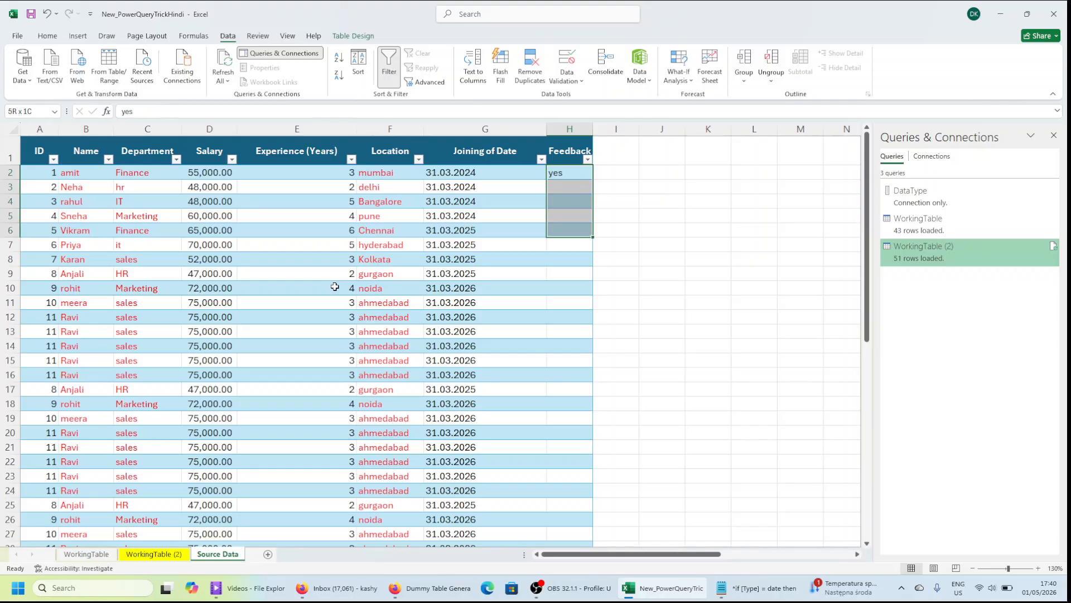
key(shift+Down)
key(shift+Down)
key(shift+Down)
key(shift+Down)
key(shift+Down)
key(shift+Down)
key(shift+Down)
key(shift+Down)
key(shift+Down)
key(shift+Down)
key(shift+Down)
key(shift+Down)
key(shift+Down)
key(shift+Down)
key(shift+Down)
key(shift+Down)
key(shift+Down)
key(shift+Down)
key(shift+Down)
key(shift+Down)
key(ctrl+d)
key(Down)
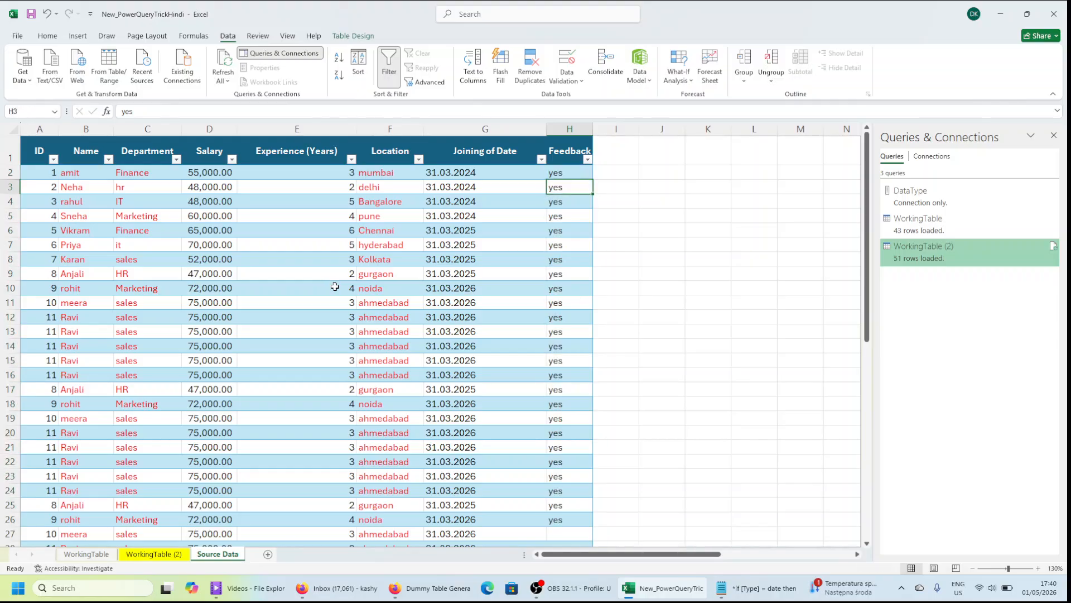
Enter no in H27 and fill it down the Feedback column to the table's last row, 52.
key(Down)
key(Down)
key(ctrl+Down)
key(Down)
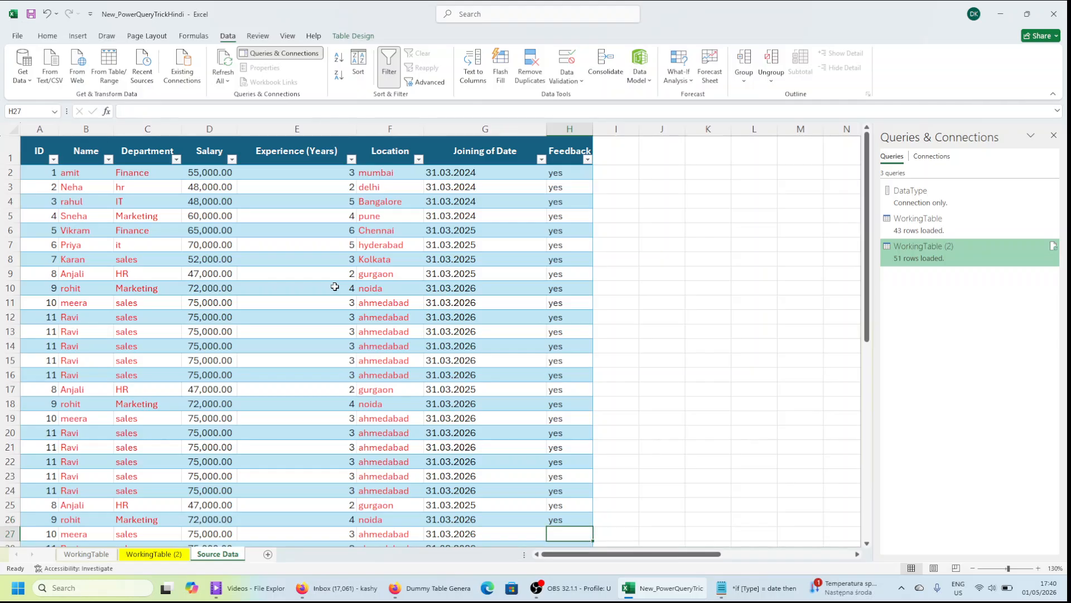
text(no)
key(ctrl+Return)
key(shift+Down)
key(shift+Down)
key(shift+Down)
key(shift+Down)
key(shift+Down)
key(shift+Down)
key(shift+Down)
key(shift+Down)
key(shift+Down)
key(shift+Down)
key(shift+Down)
key(shift+Down)
key(shift+Down)
key(shift+Down)
key(shift+Down)
key(shift+Down)
key(shift+Down)
key(shift+Down)
key(shift+Down)
key(shift+Down)
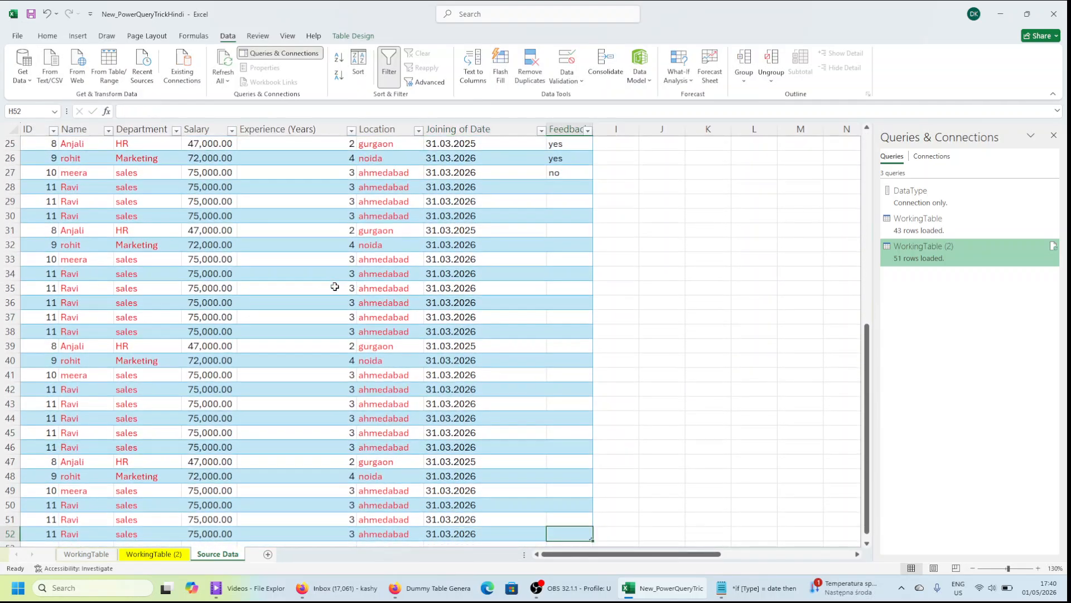
key(ctrl+d)
key(ctrl+Down)
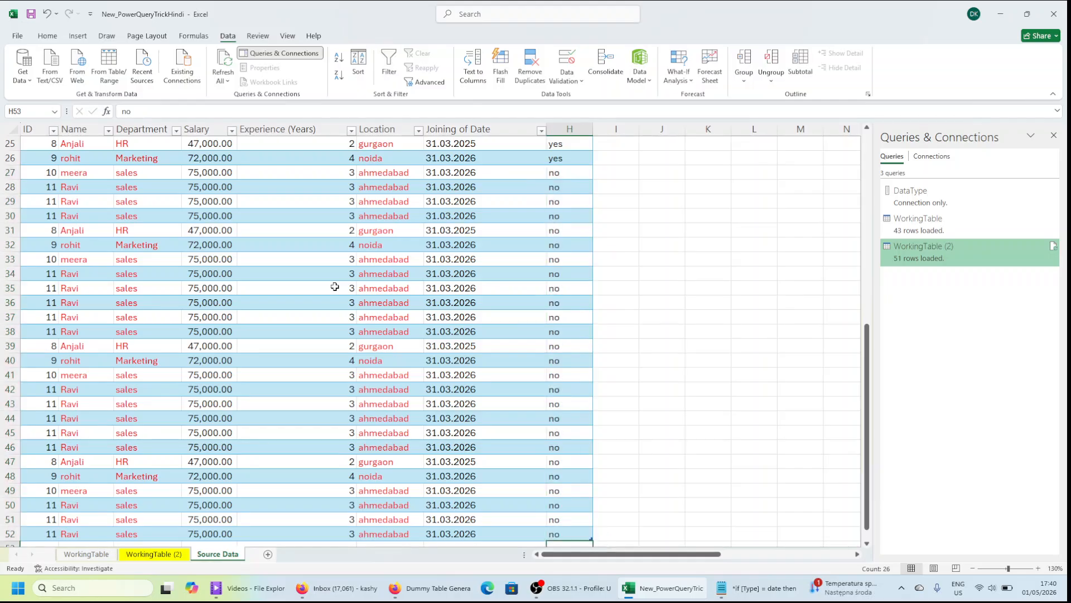
Widen the Feedback column slightly and check its entries down to the last table row.
key(Down)
key(ctrl+Up)
key(ctrl+Up)
key(Down)
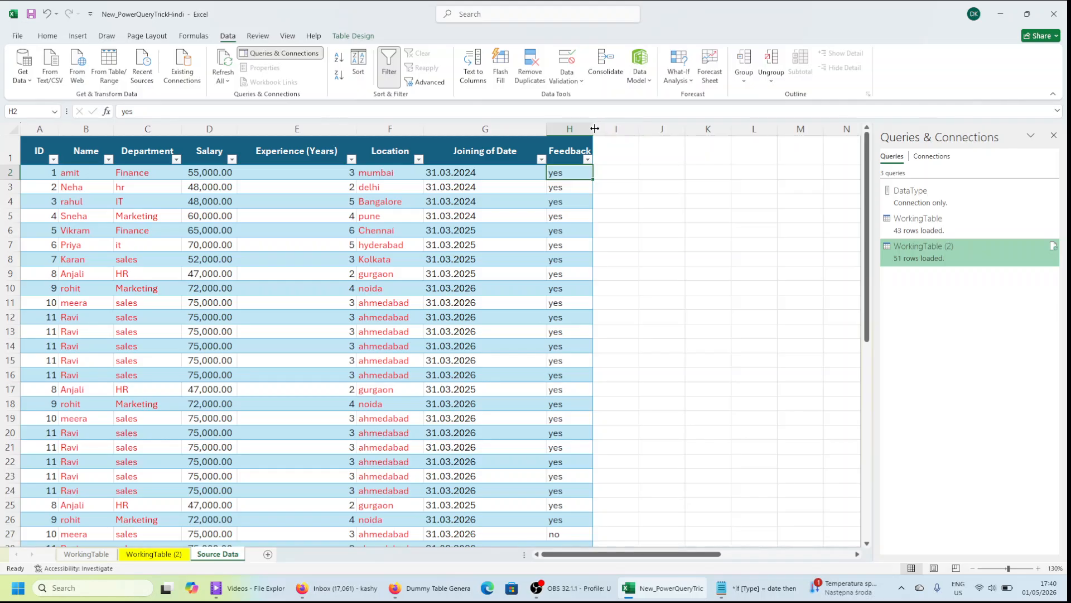
drag(593, 128, 612, 129)
key(ctrl+Down)
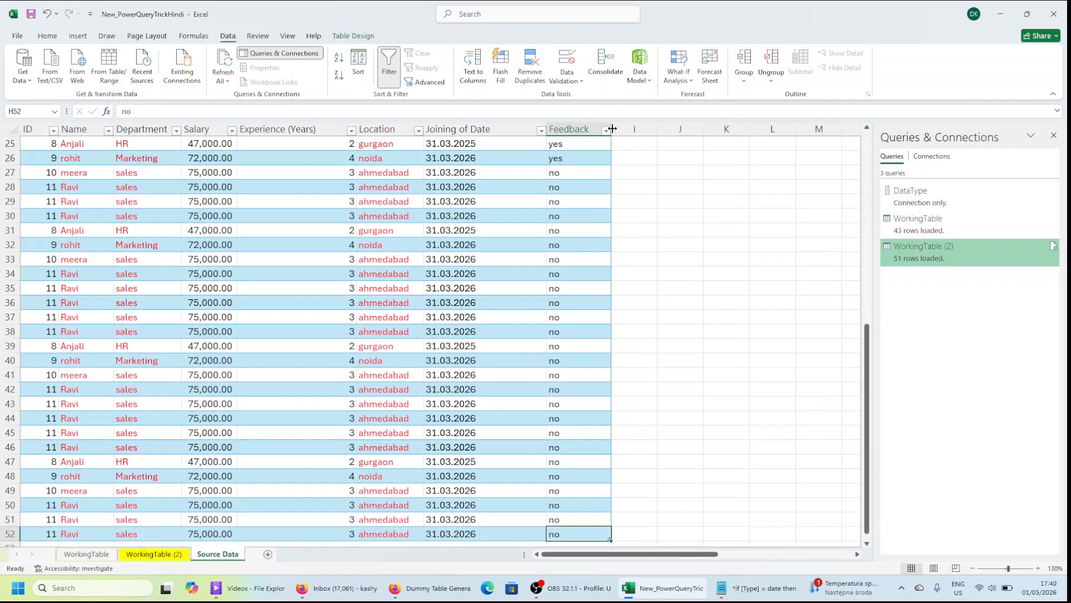
click(323, 445)
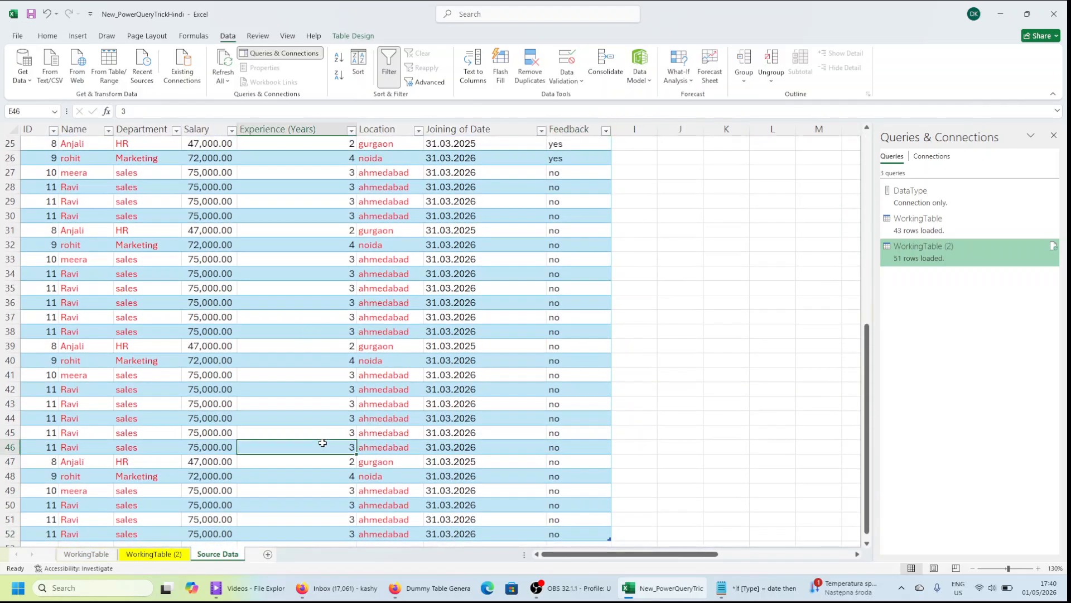
Refresh the WorkingTable (2) output table from the updated source and widen its Feedback column slightly.
click(159, 555)
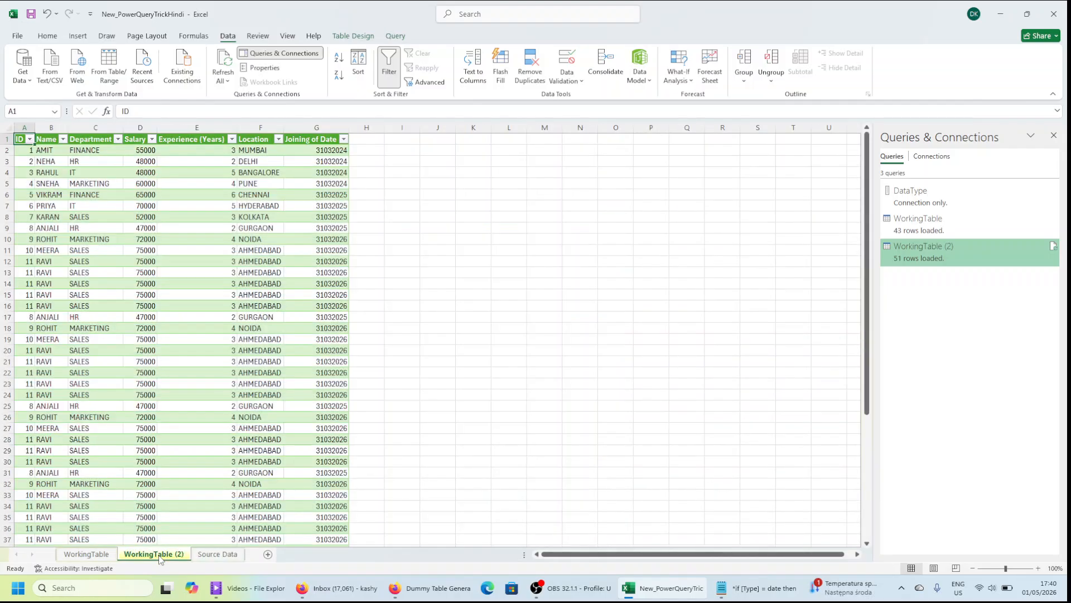
right_click(234, 246)
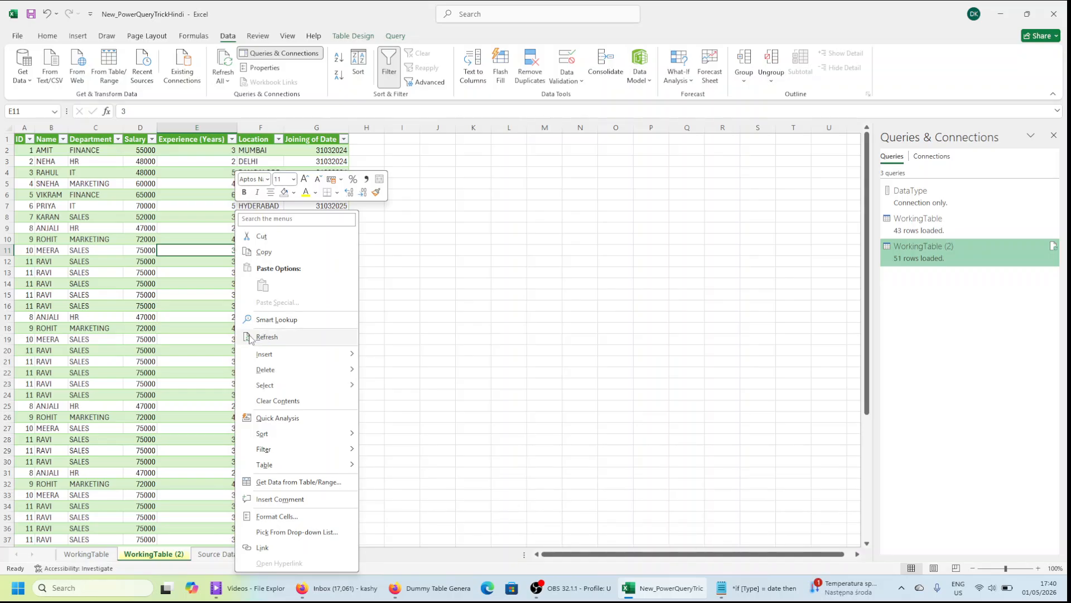
click(267, 337)
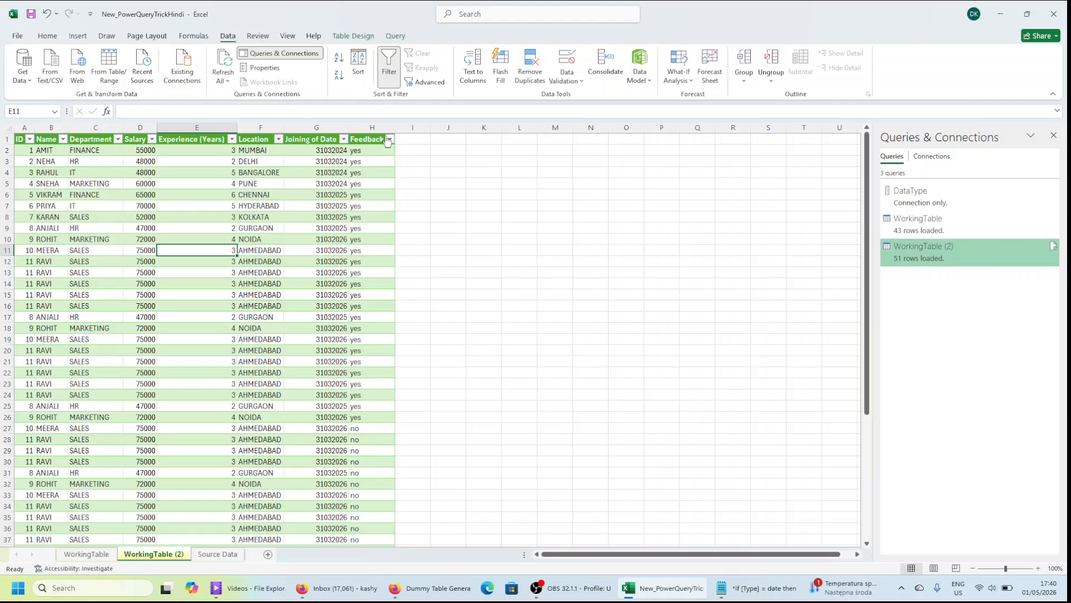
drag(395, 127, 409, 128)
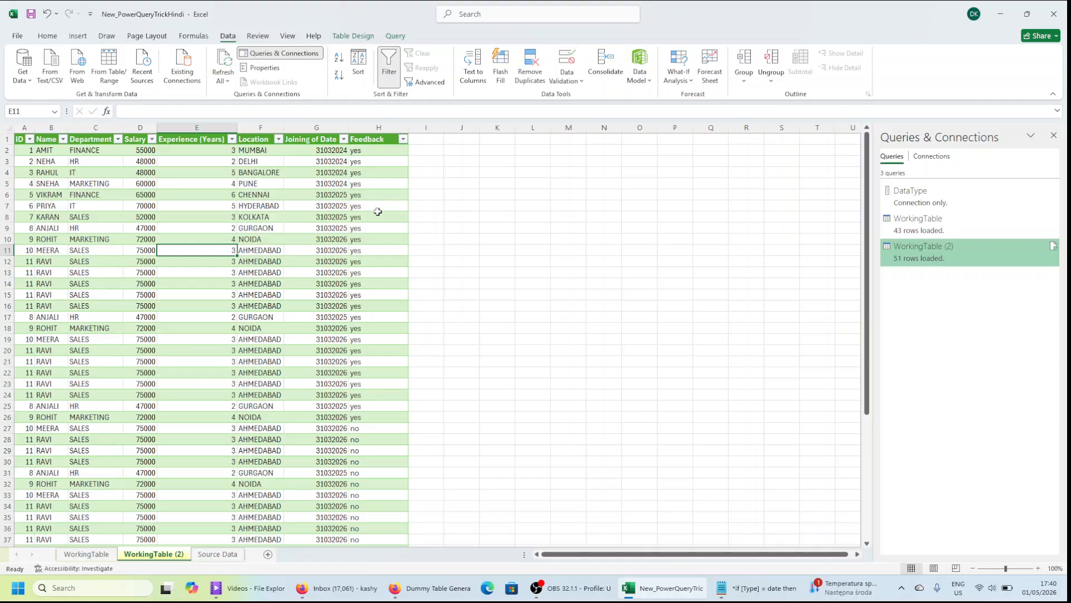
Compare the letter case of the Feedback entries with that of the Name, Department and Location columns in the refreshed table.
click(378, 215)
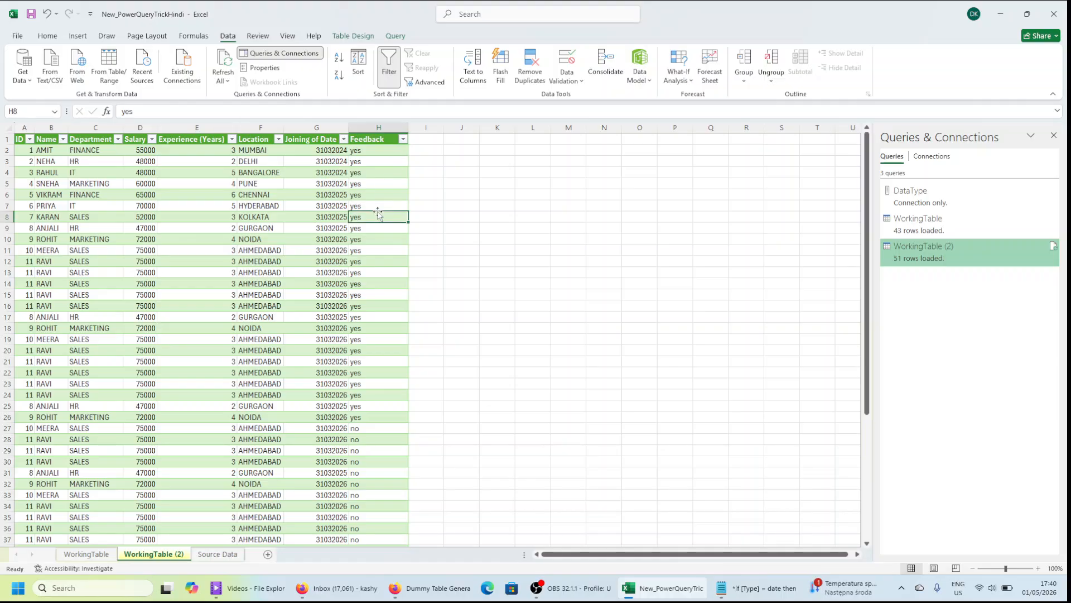
scroll(378, 215, up, 2)
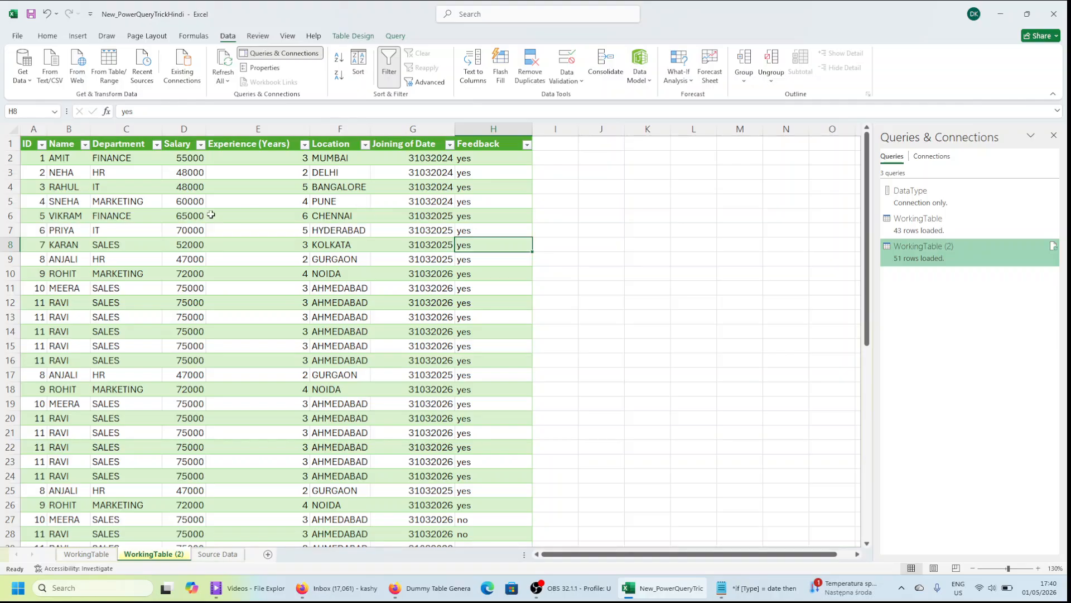
click(65, 160)
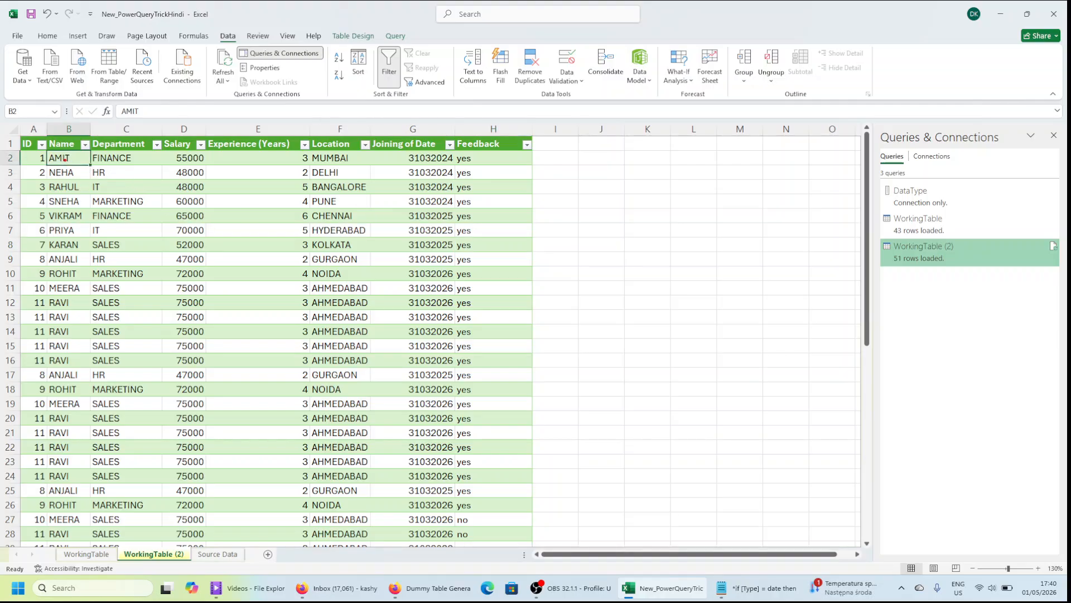
mouse_move(43, 146)
mouse_down()
mouse_move(400, 223)
mouse_move(380, 290)
mouse_up()
mouse_move(38, 120)
mouse_down()
mouse_move(431, 333)
mouse_move(388, 339)
mouse_up()
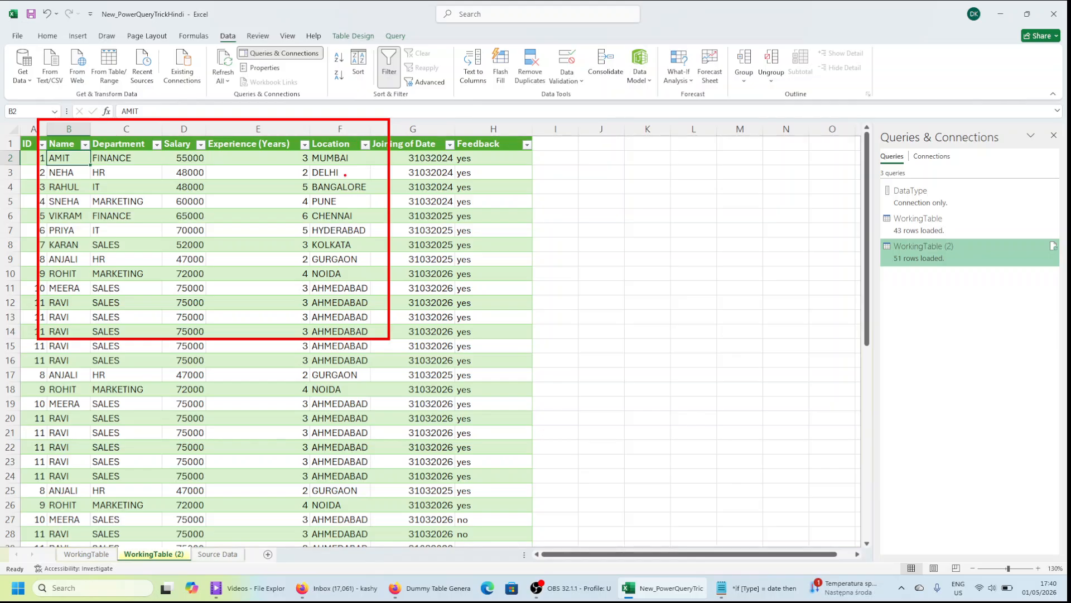
click(473, 185)
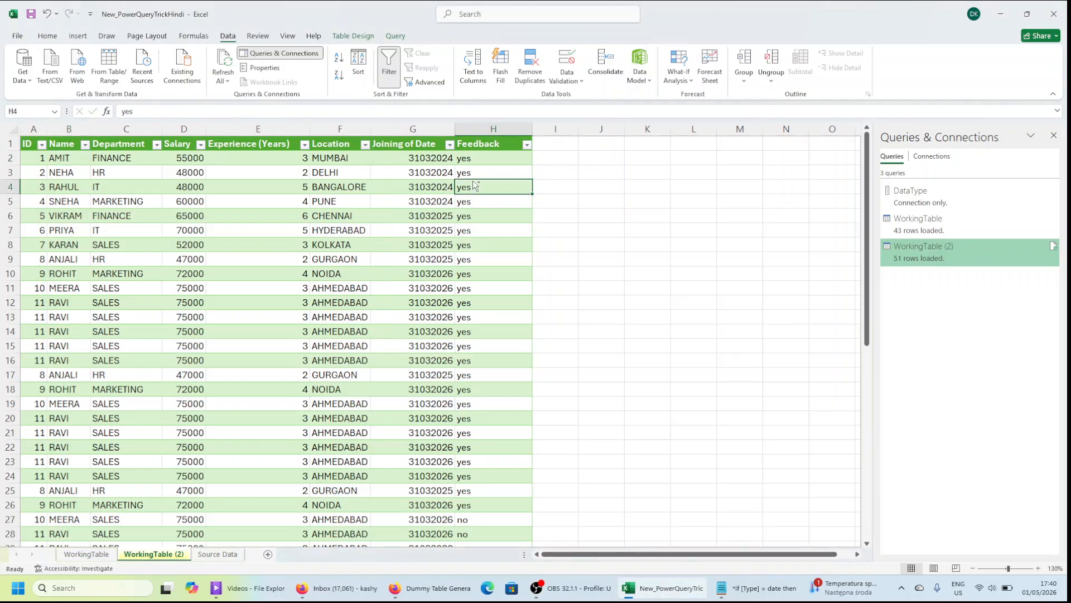
drag(454, 123, 531, 337)
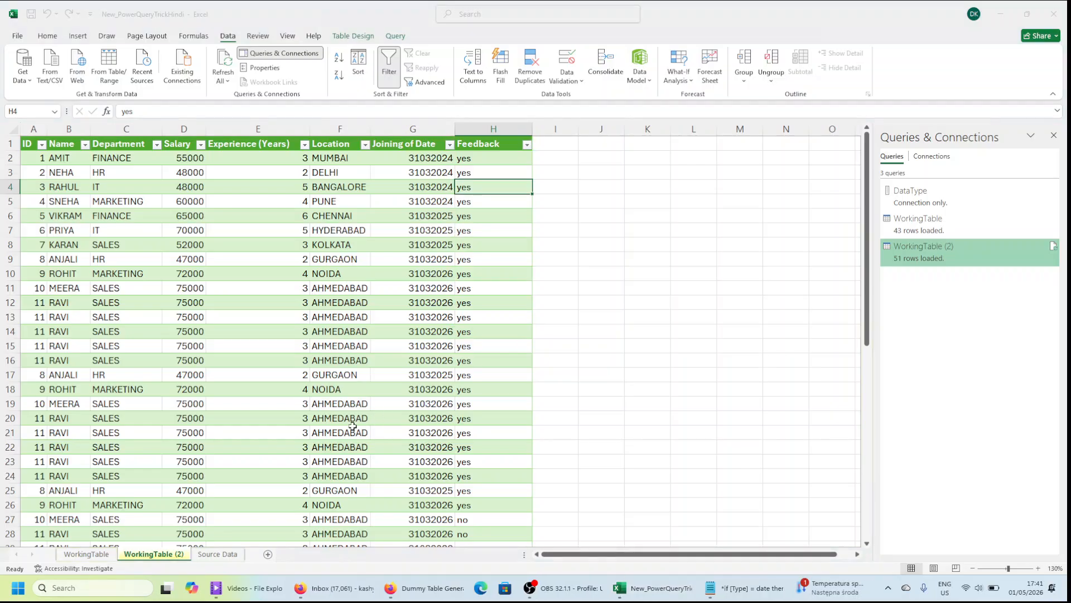
Check the Feedback and Location columns of the refreshed table down to the last row, 52.
click(242, 433)
click(303, 475)
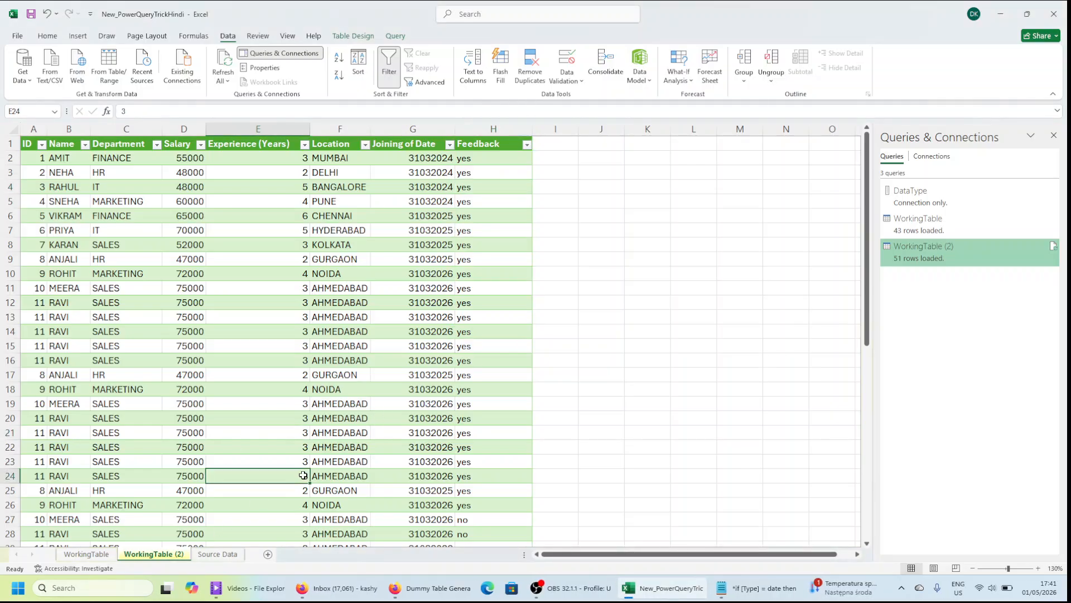
click(348, 459)
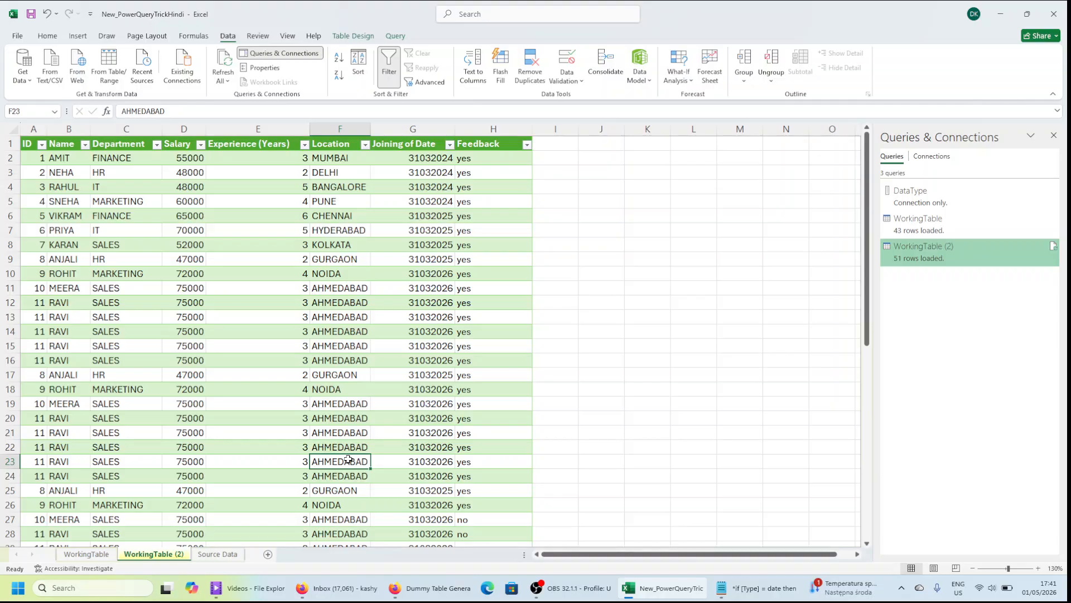
key(Right)
key(Right)
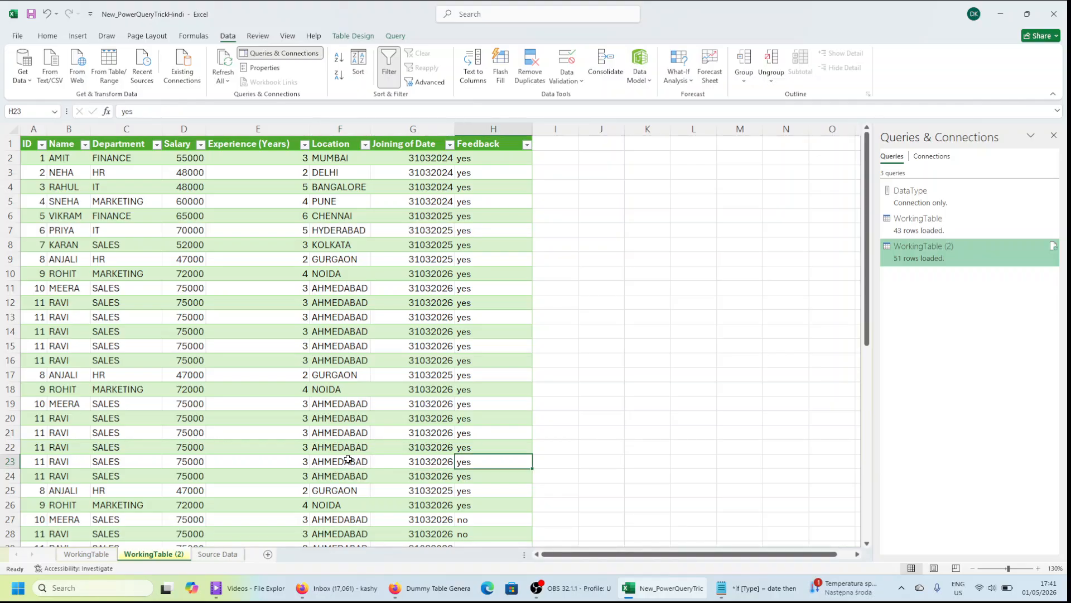
key(ctrl+Up)
key(ctrl+shift+Down)
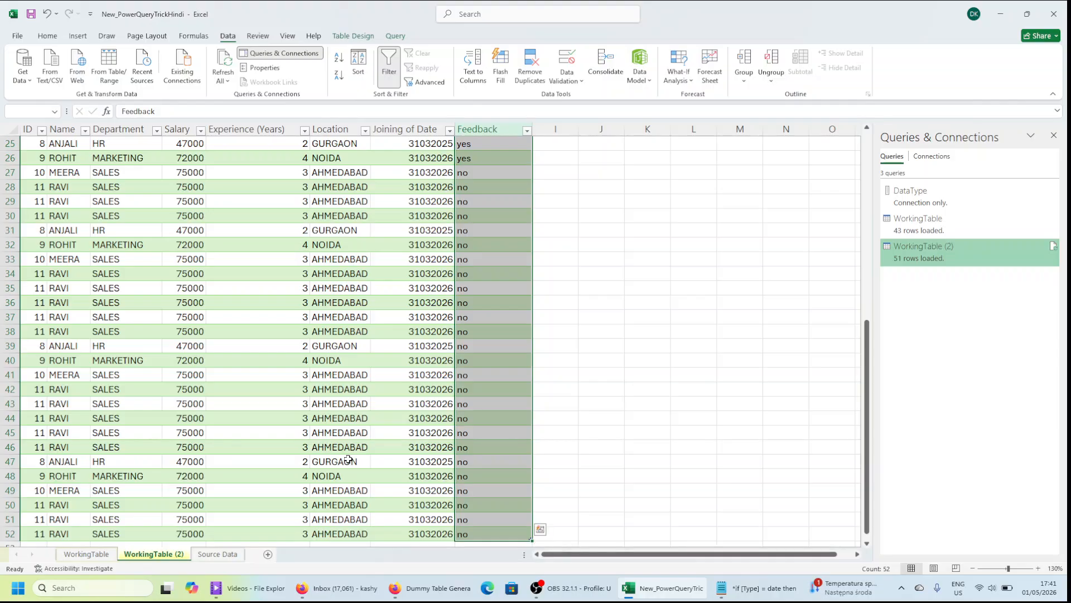
key(Left)
key(Left)
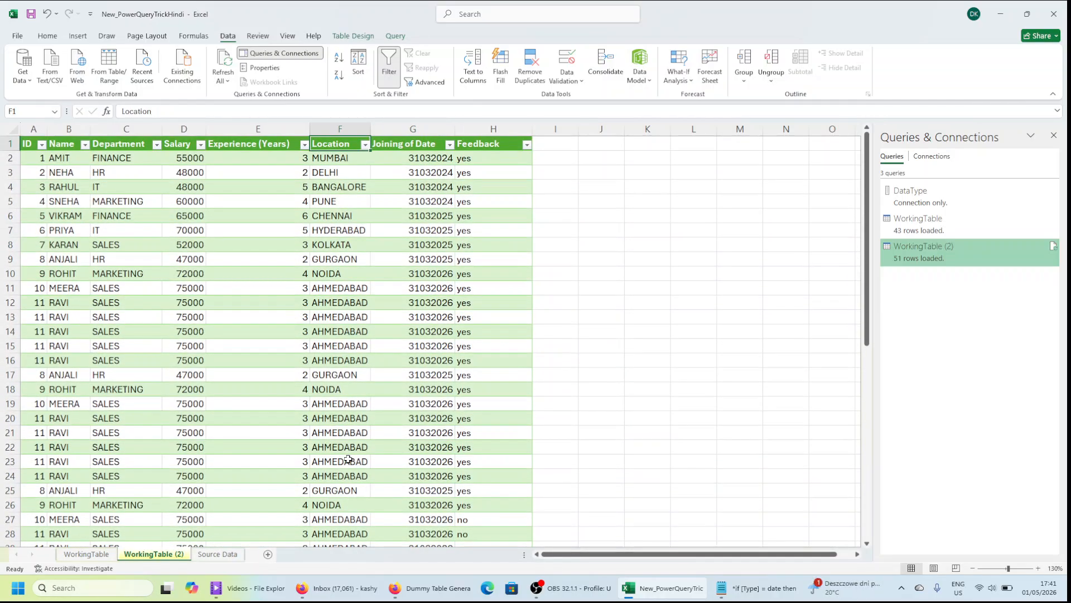
key(ctrl+Down)
key(Down)
key(Down)
key(Down)
key(Down)
key(Down)
key(Down)
key(Down)
key(Down)
key(Down)
key(Down)
key(Down)
key(ctrl+Up)
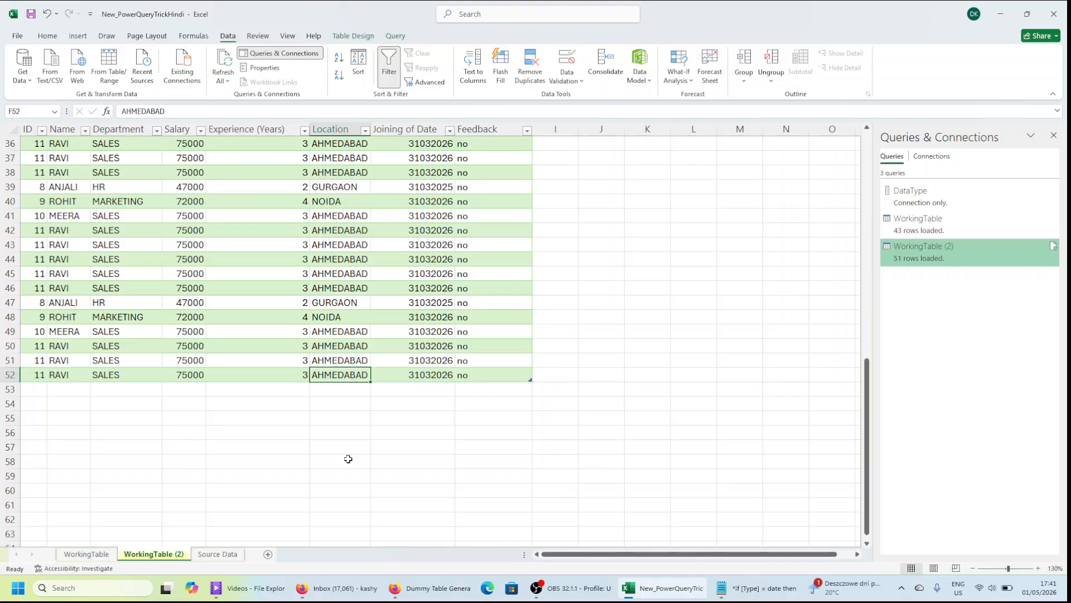
key(ctrl+Up)
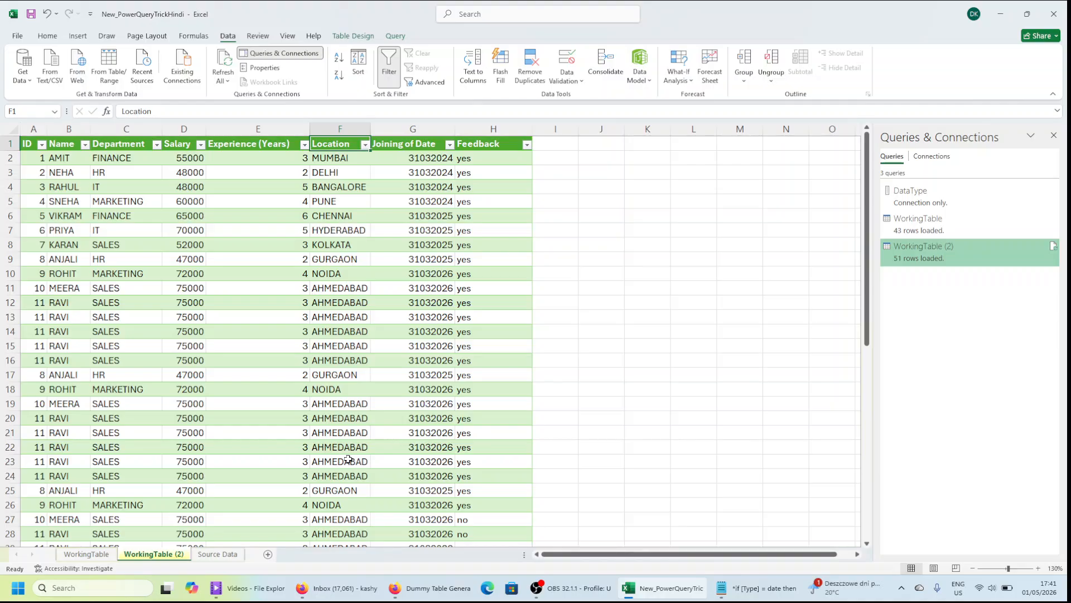
click(348, 459)
click(234, 476)
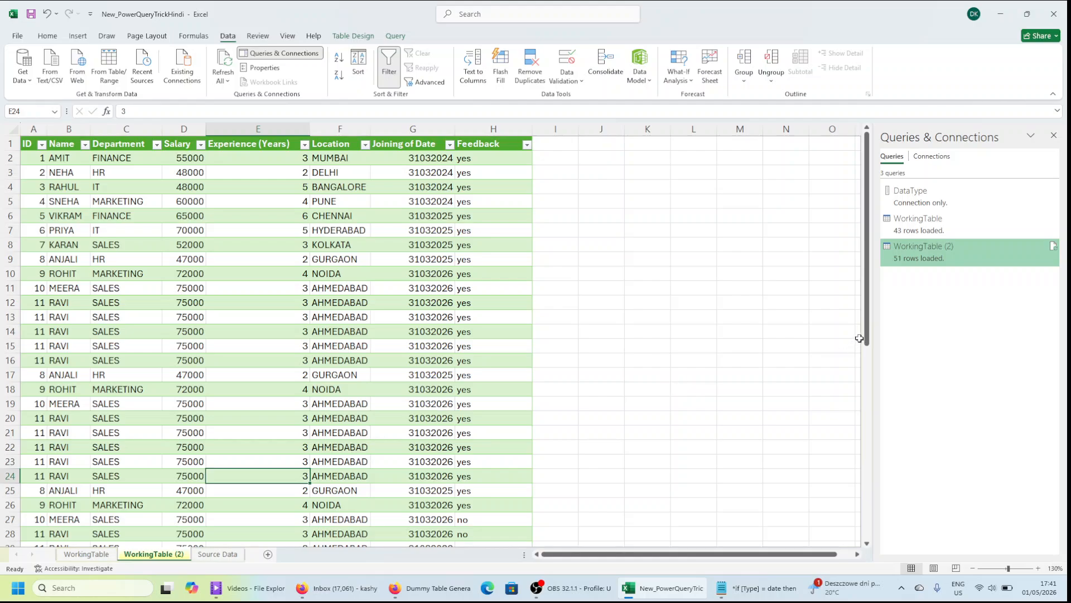
click(245, 518)
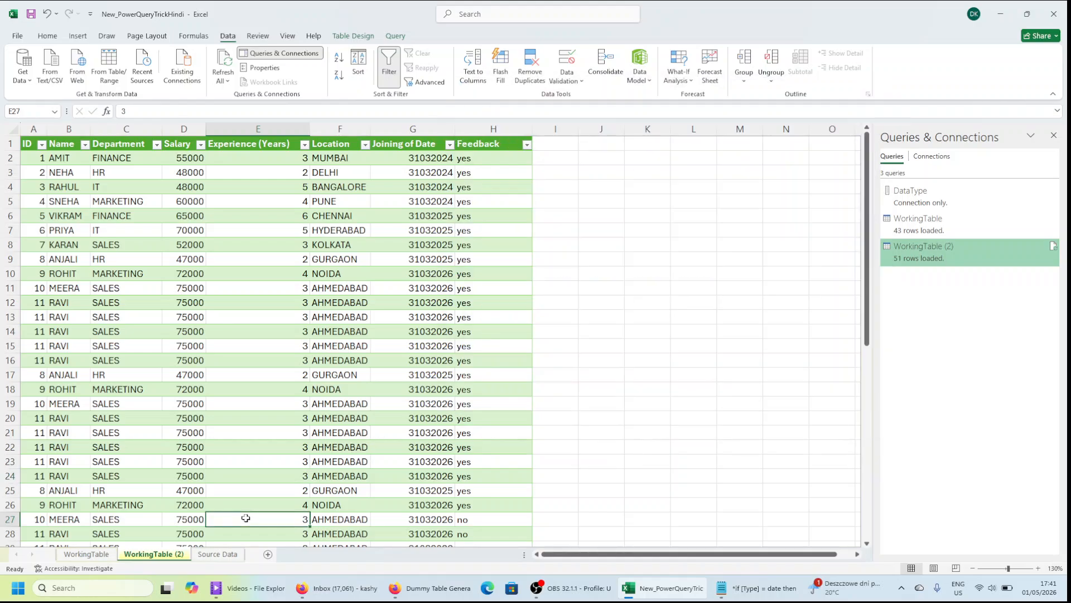
Open the WorkingTable (2) query in the Power Query Editor and delete its Uppercased Text step.
click(208, 554)
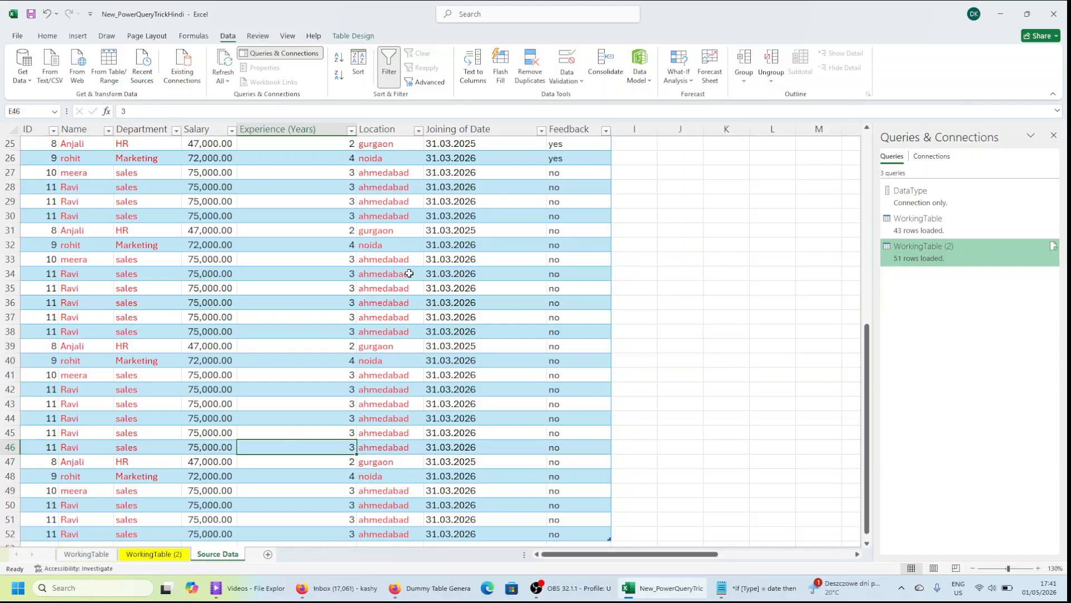
mouse_move(946, 252)
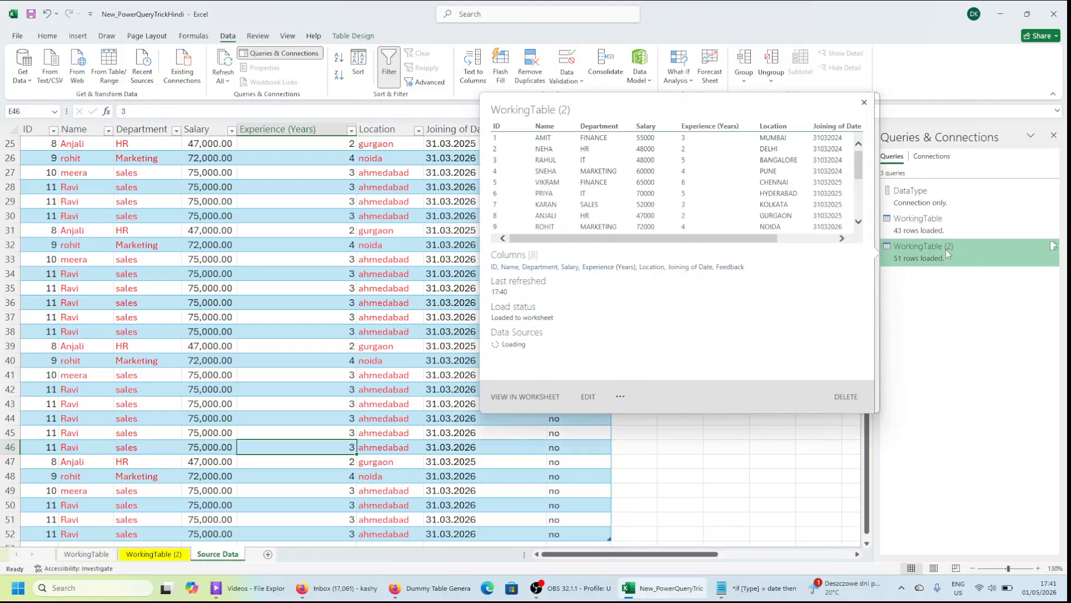
double_click(946, 249)
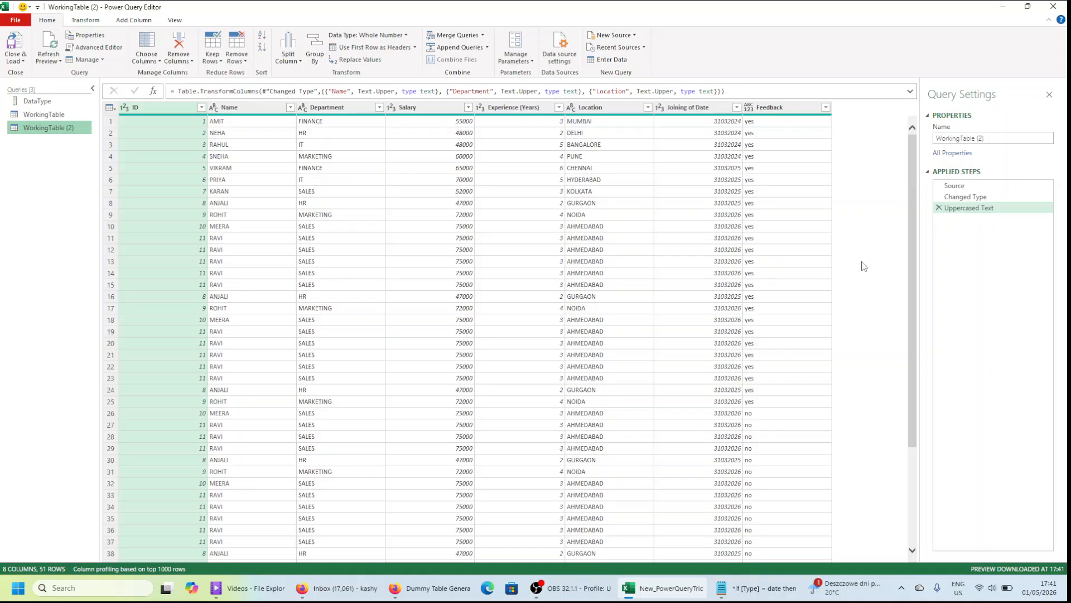
key(ctrl+shift+plus)
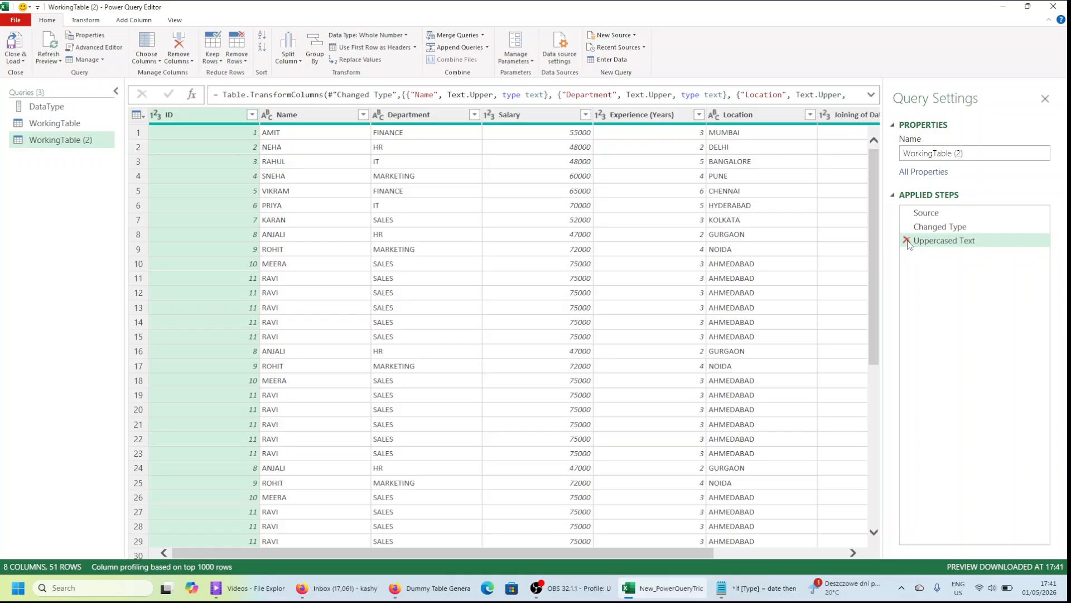
key(ctrl+shift+plus)
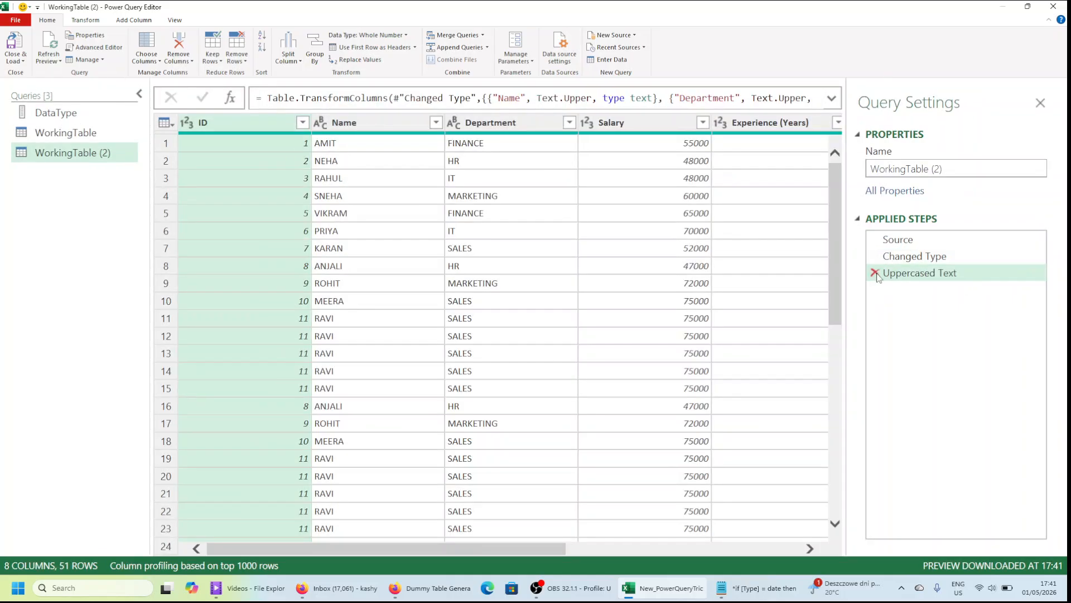
click(875, 273)
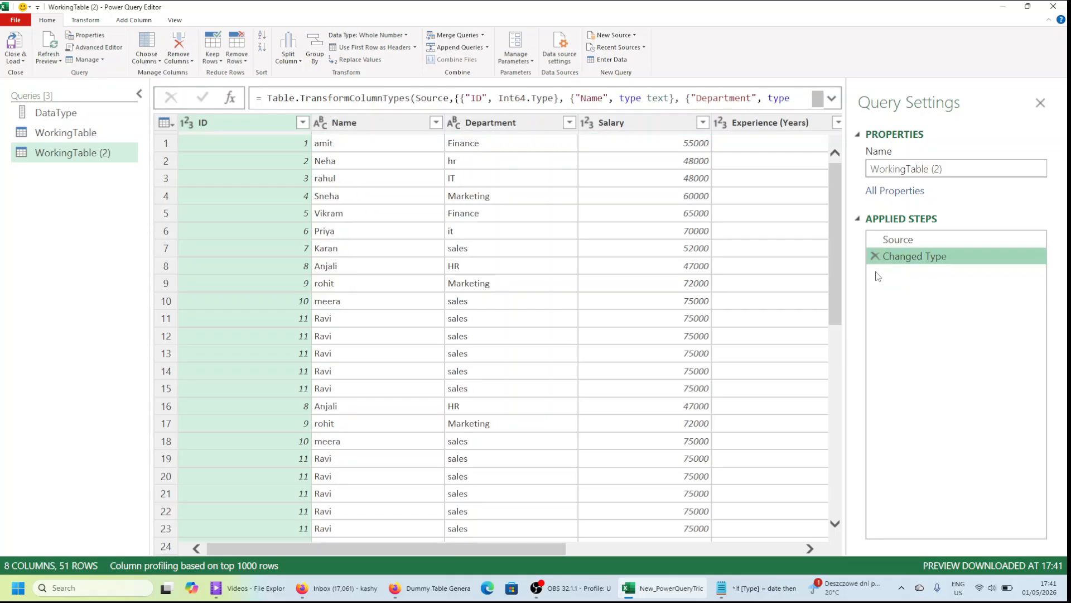
Check the preview columns through to Feedback and insert a custom step after Changed Type.
click(810, 549)
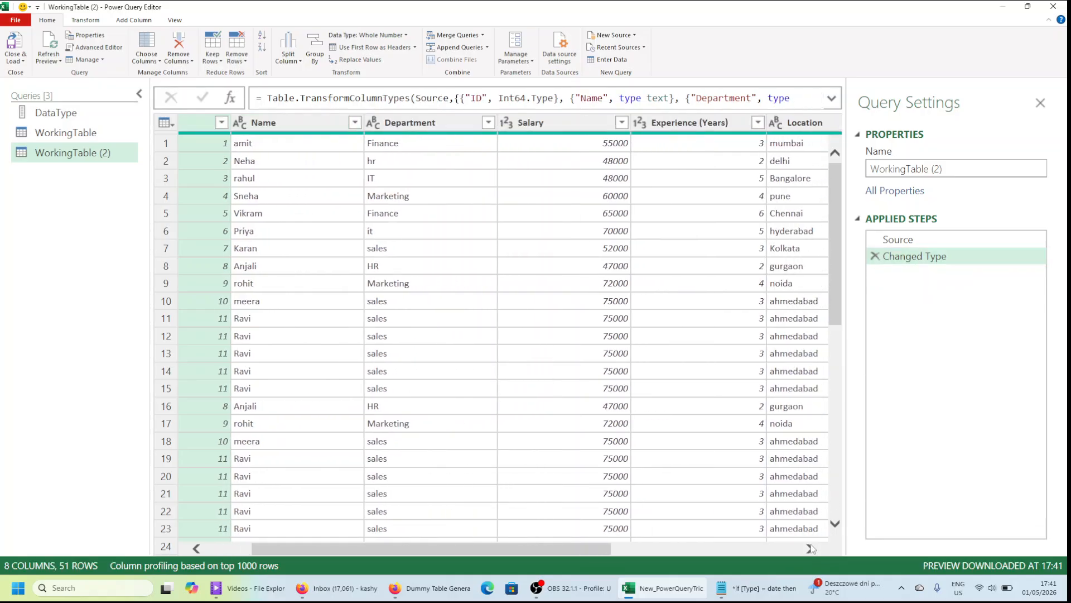
click(733, 550)
key(ctrl+minus)
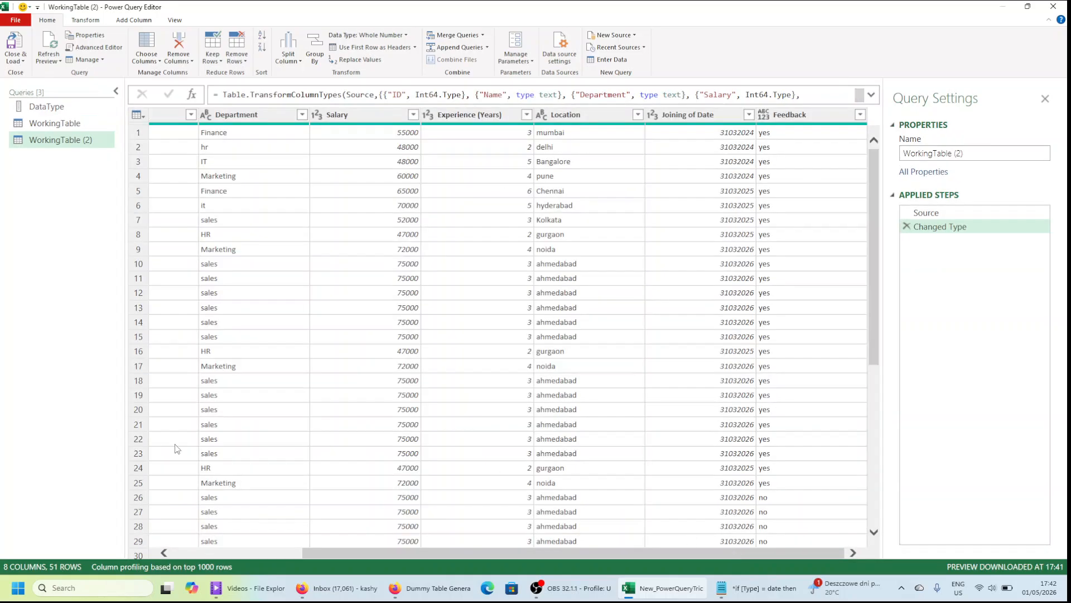
drag(310, 552, 183, 558)
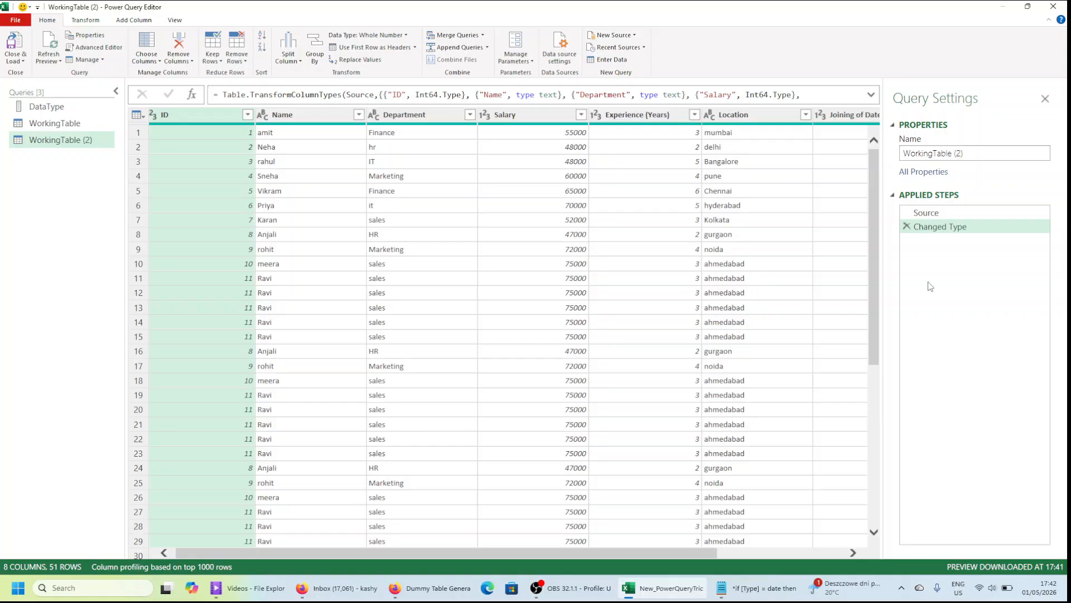
click(192, 95)
click(306, 95)
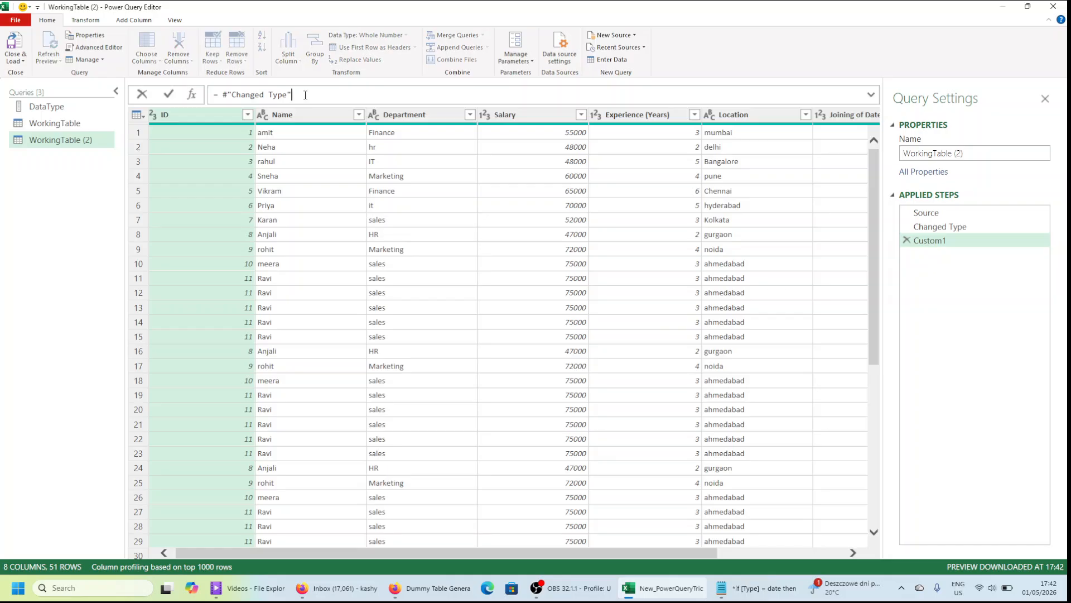
key(ctrl+shift+Left)
key(ctrl+shift+Left)
key(ctrl+shift+Left)
key(ctrl+shift+Left)
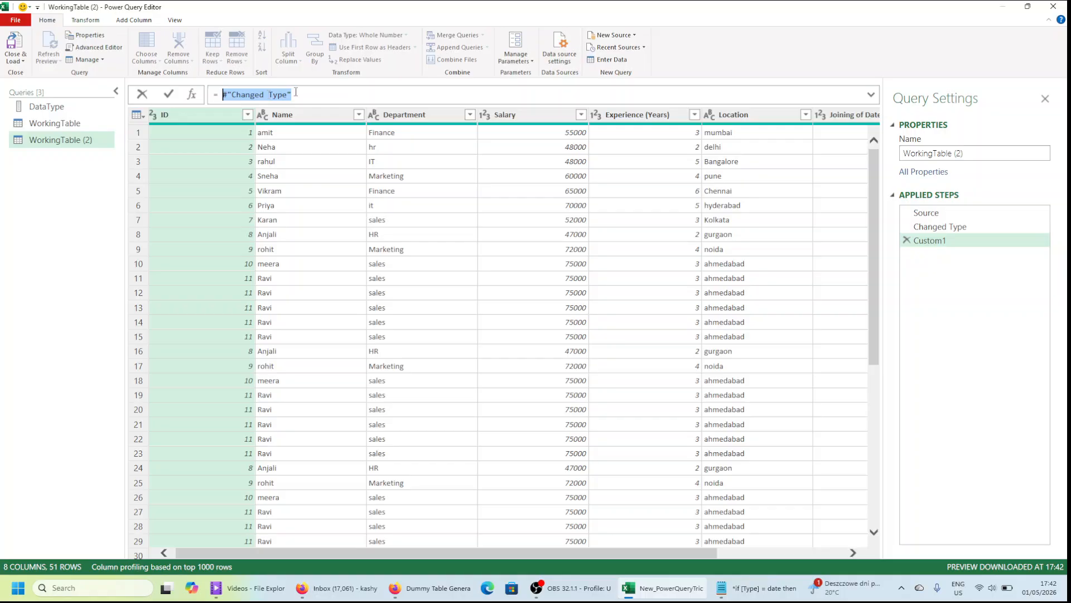
click(296, 93)
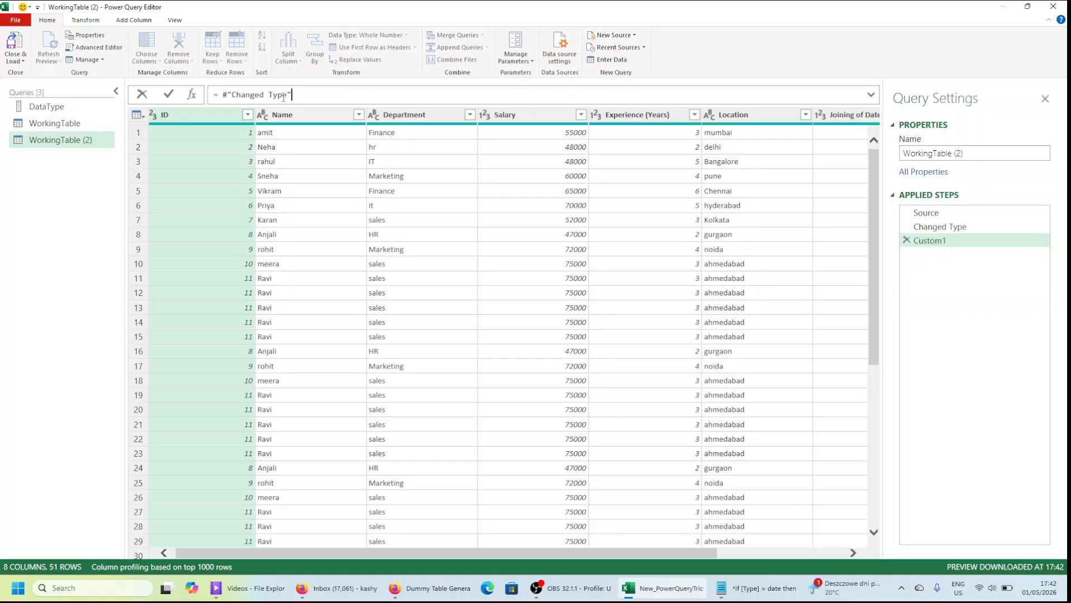
Make the custom step list the table's column names with the formula = Table.ColumnNames(#"Changed Type").
mouse_move(285, 95)
key(ctrl+Left)
key(ctrl+Left)
key(ctrl+Left)
text(()
key(BackSpace)
text(Tabl)
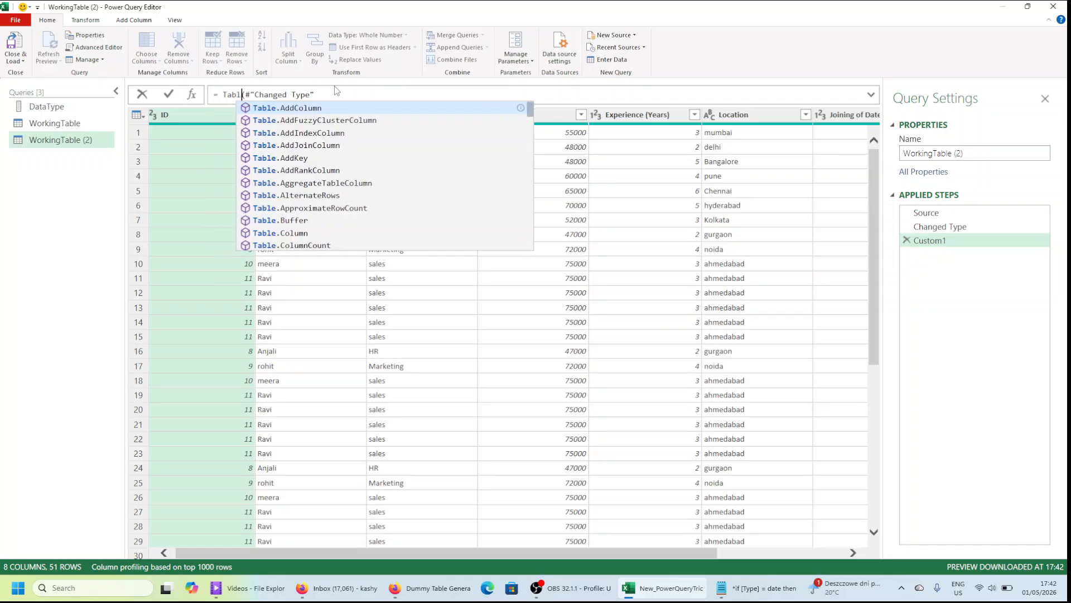
text(e.Column()
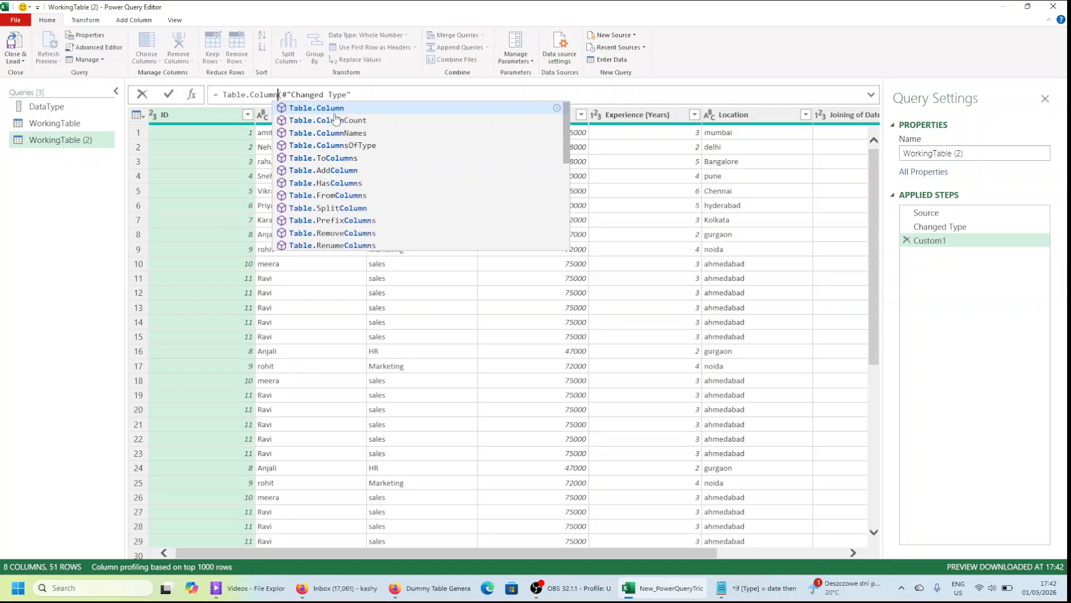
click(341, 136)
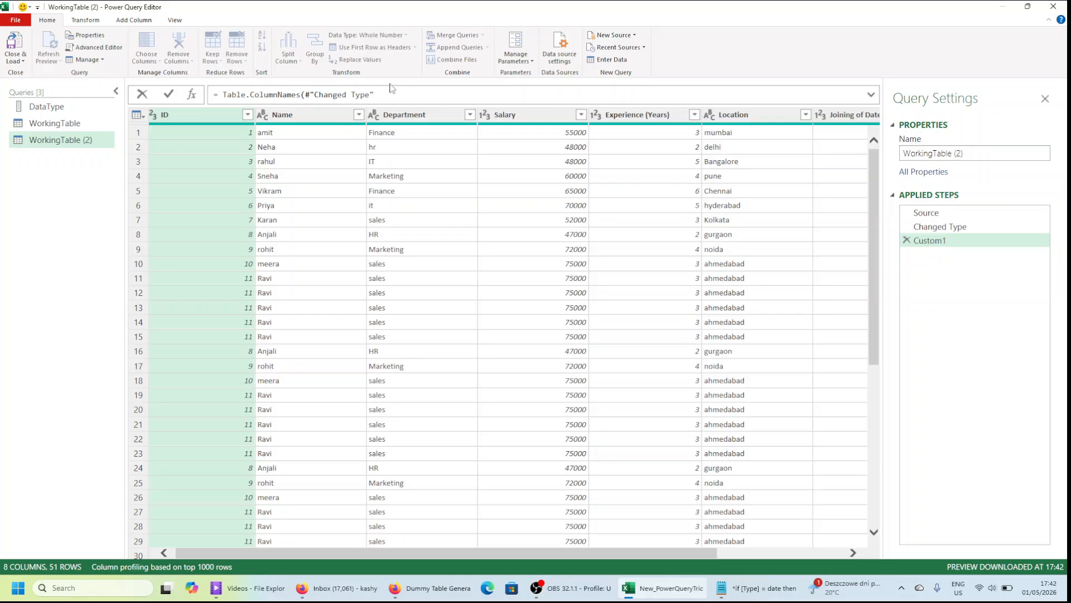
click(410, 92)
text())
key(Return)
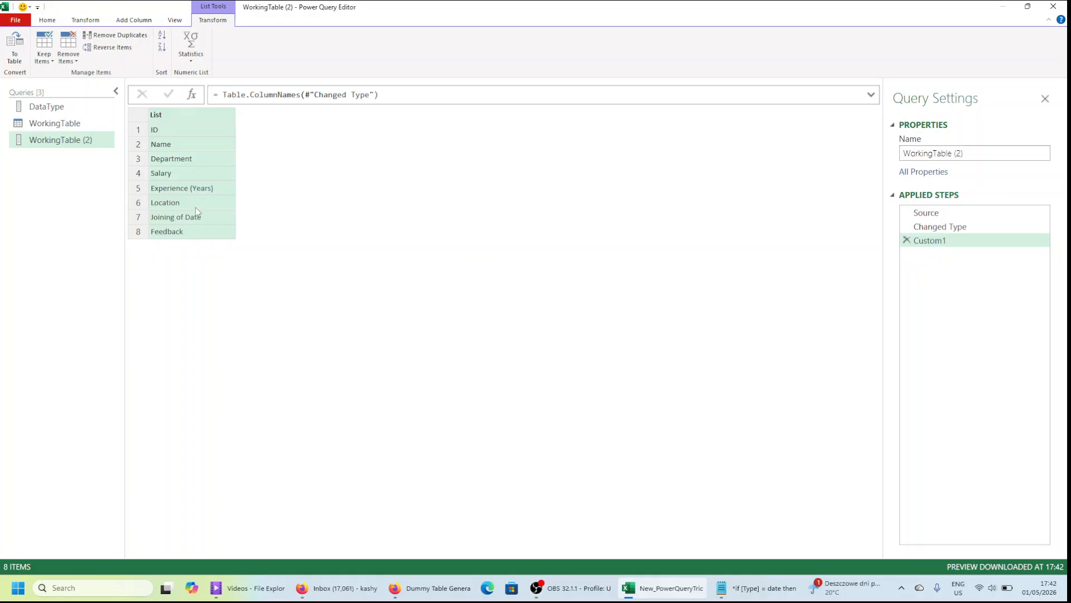
Compare the Custom1 column list with the Changed Type preview and read the full Changed Type formula against the columns through to Feedback.
key(ctrl+shift+plus)
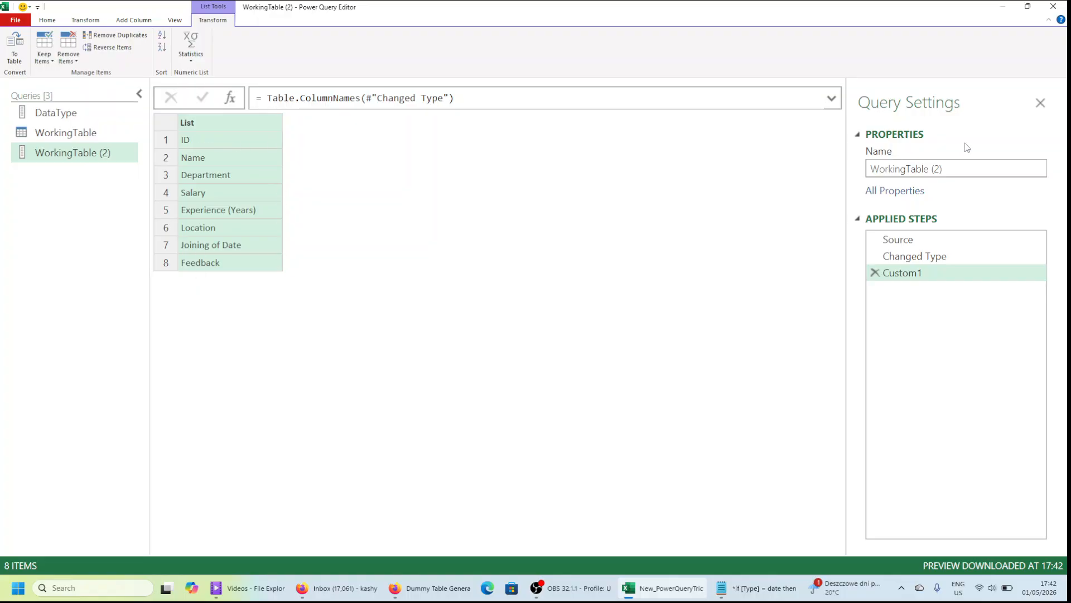
click(917, 263)
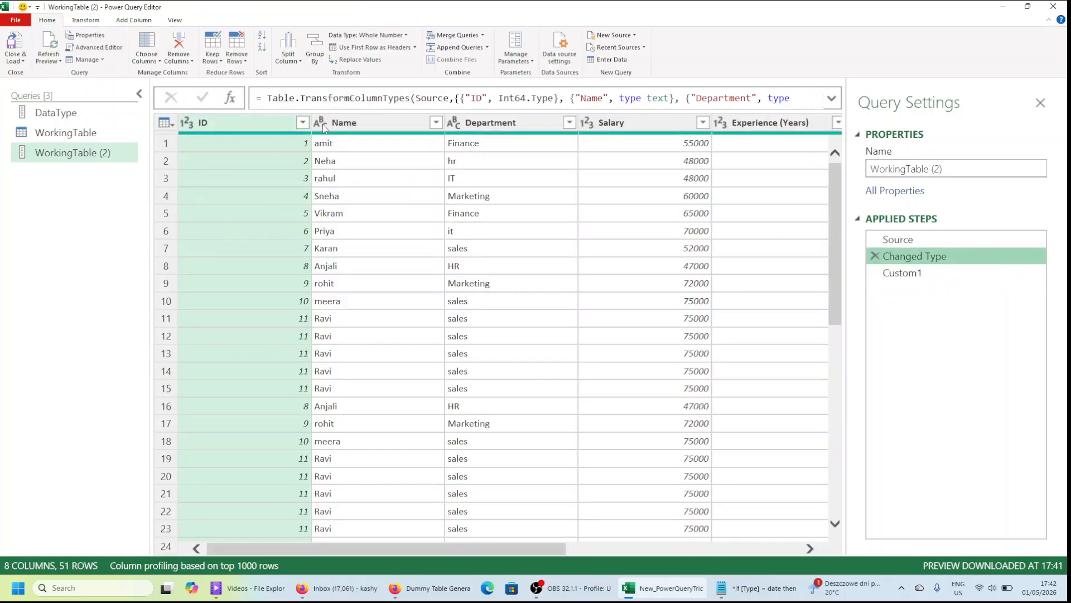
click(939, 275)
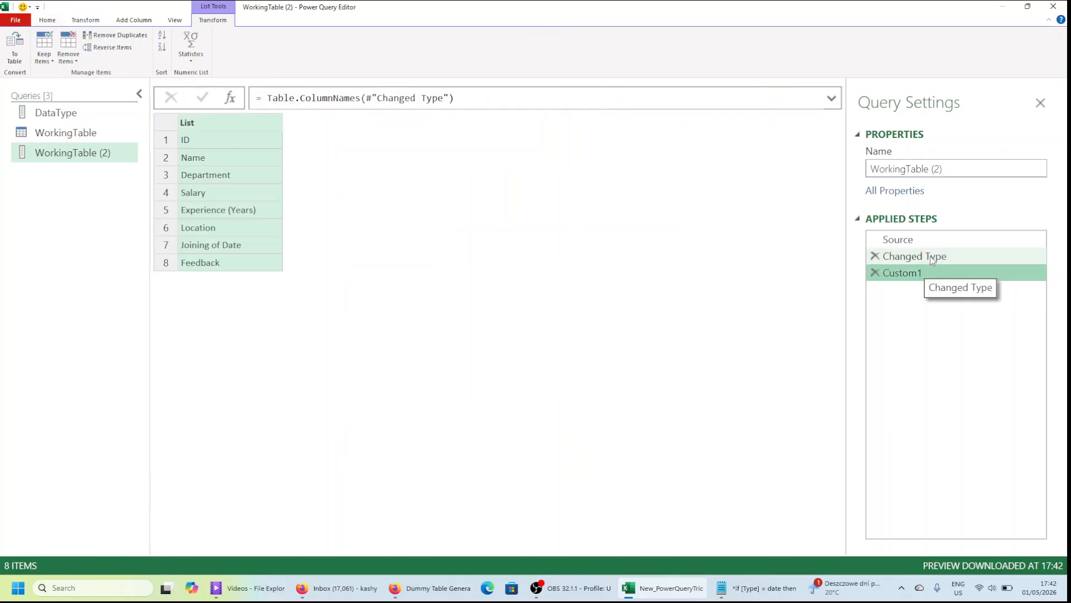
click(930, 256)
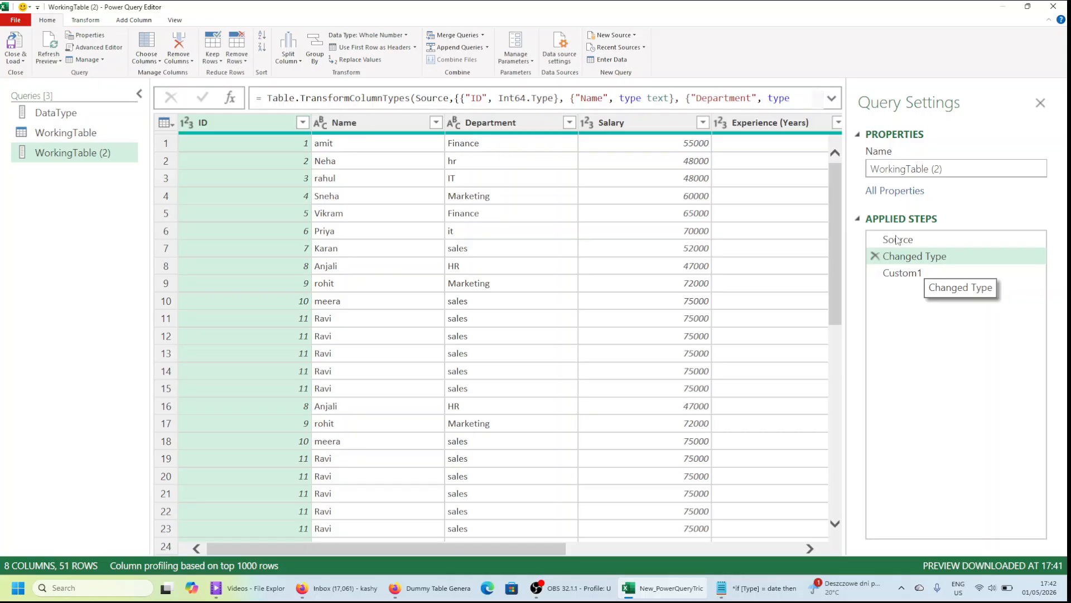
click(831, 99)
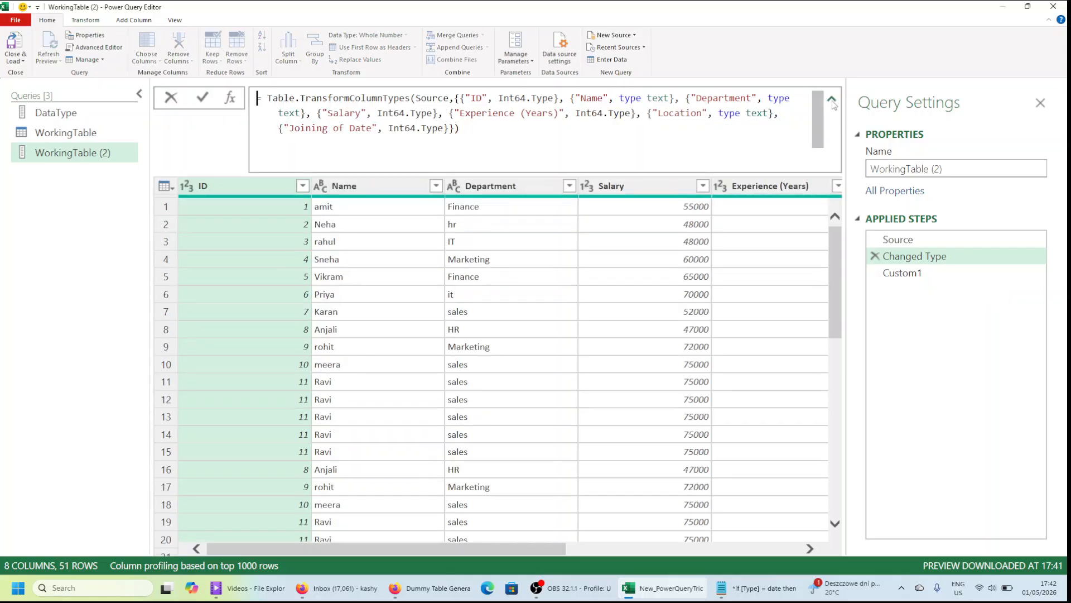
key(Escape)
click(739, 549)
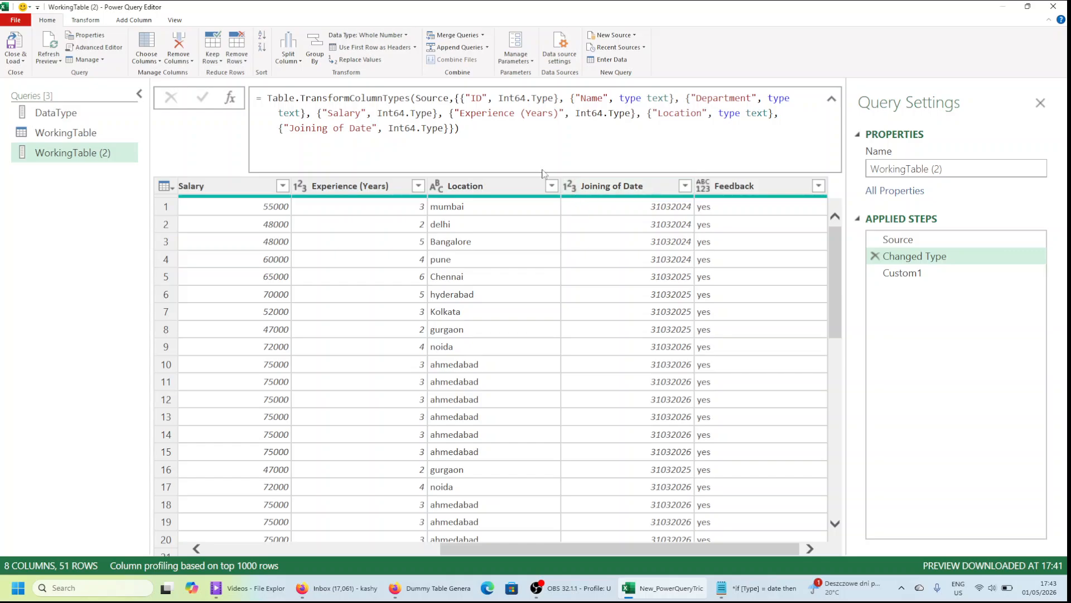
Change the Joining of Date column's type to type date in the Changed Type formula and check its column header.
click(546, 132)
key(Left)
key(Left)
key(Left)
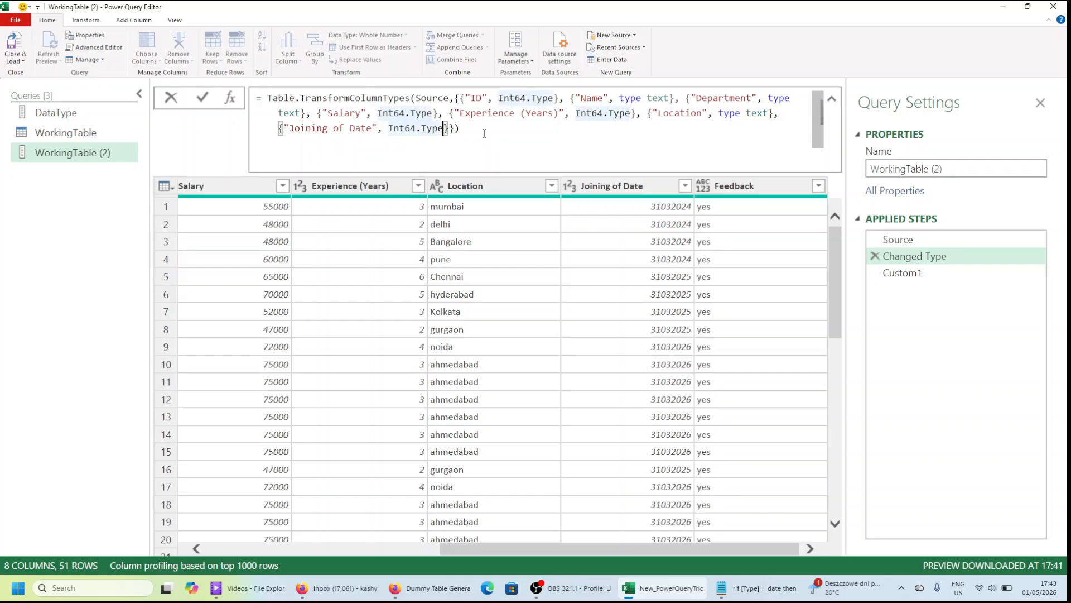
key(shift+Left)
key(shift+Left)
key(shift+Left)
key(shift+Left)
key(shift+Left)
key(shift+Left)
key(shift+Left)
key(shift+Left)
key(shift+Left)
key(shift+Left)
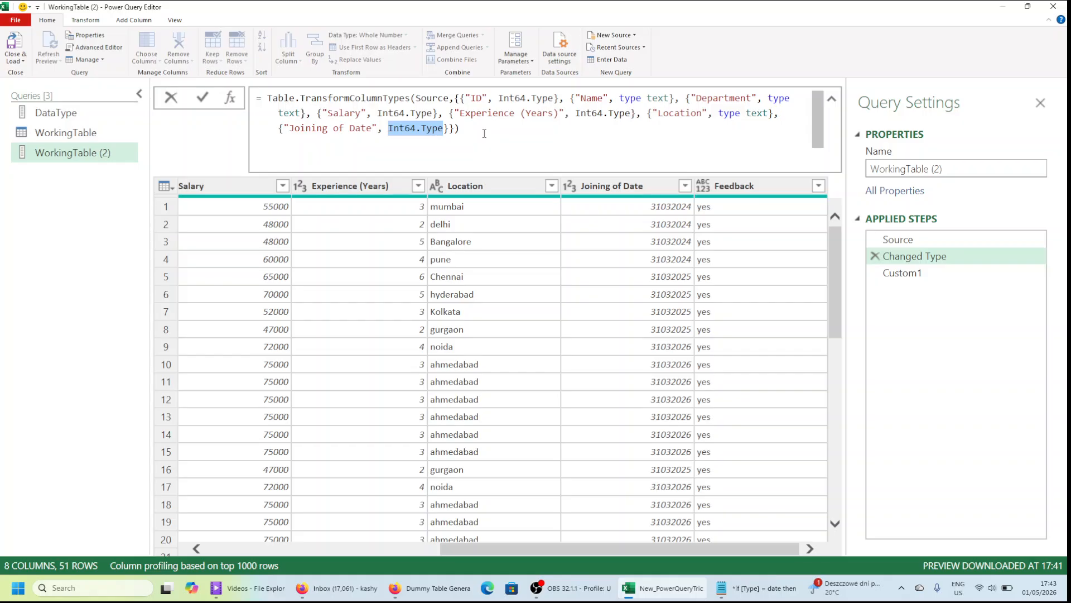
text(type)
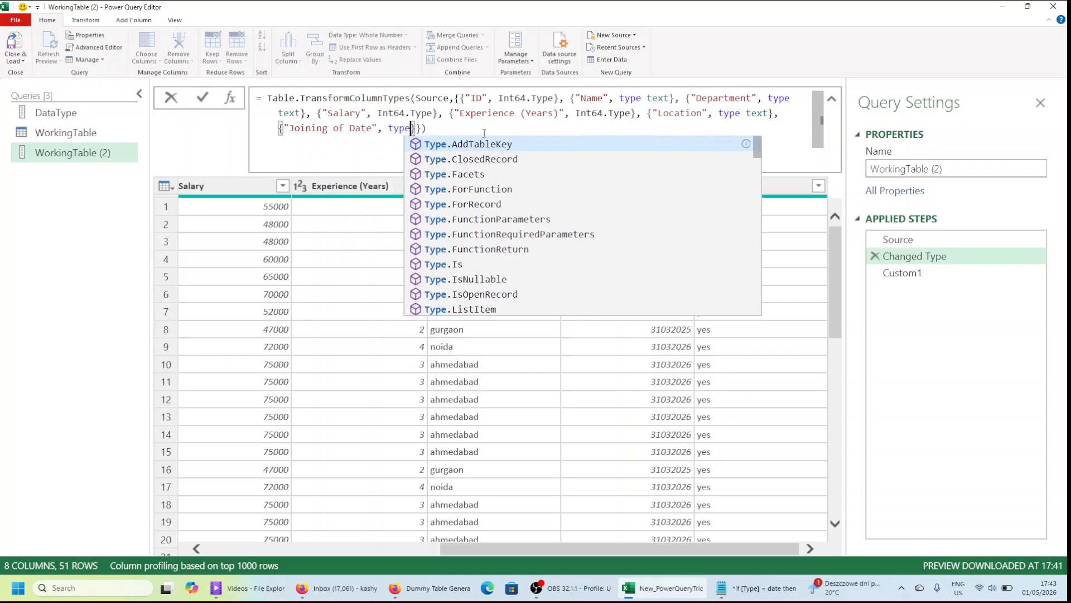
text( date)
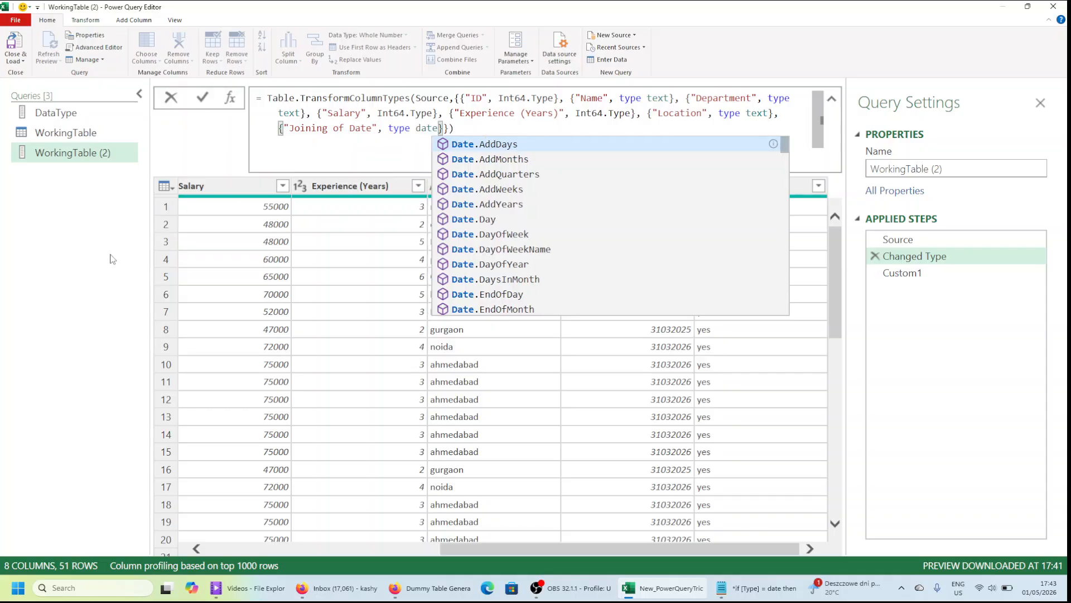
key(Escape)
key(Return)
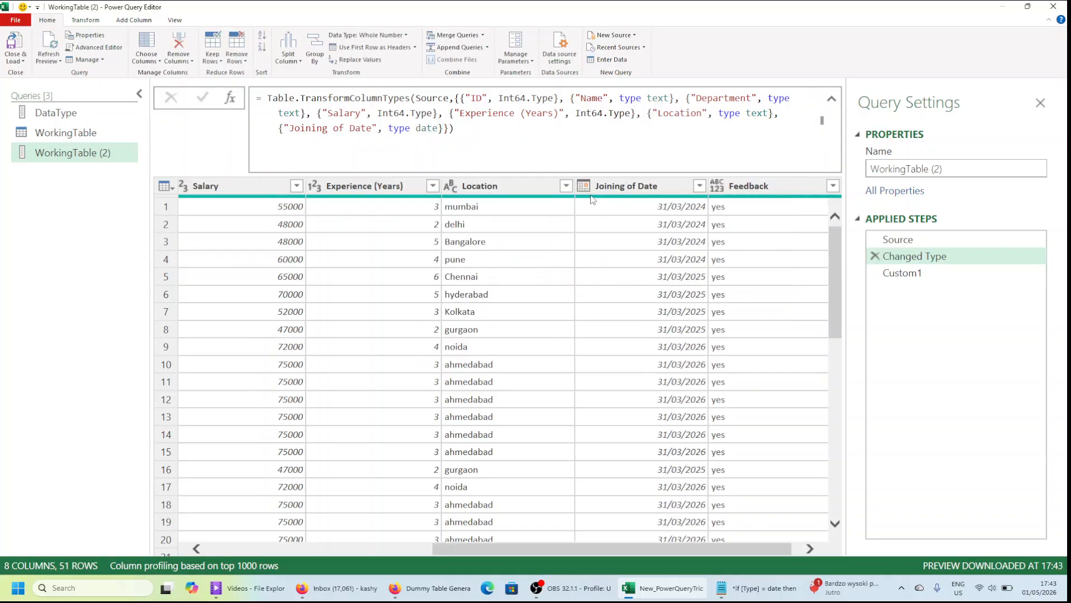
mouse_move(593, 200)
drag(573, 172, 602, 209)
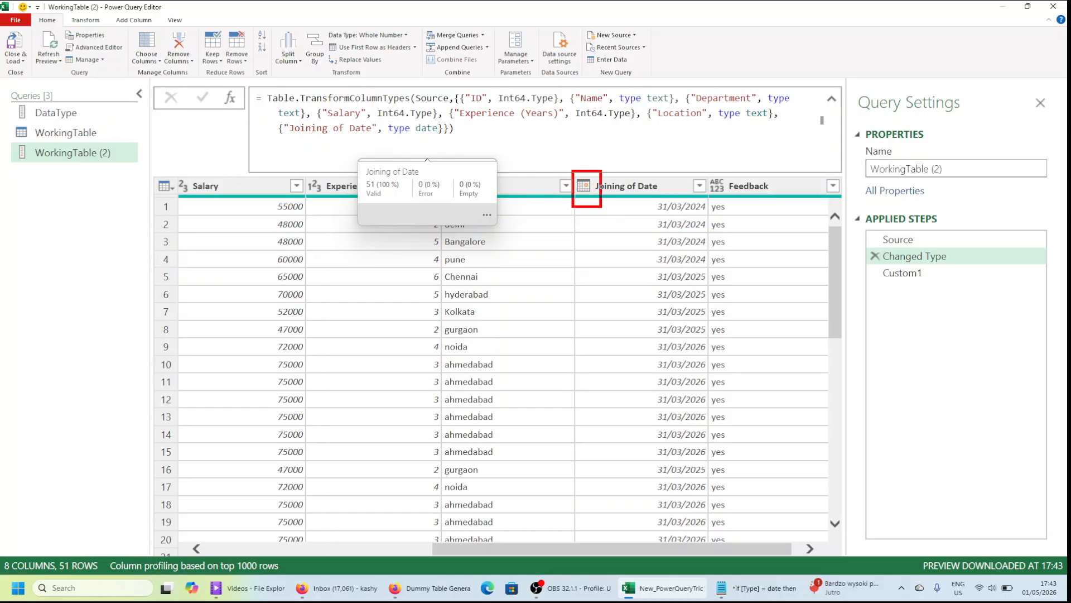
key(Escape)
Rename the Custom1 step as AllCols.
click(900, 272)
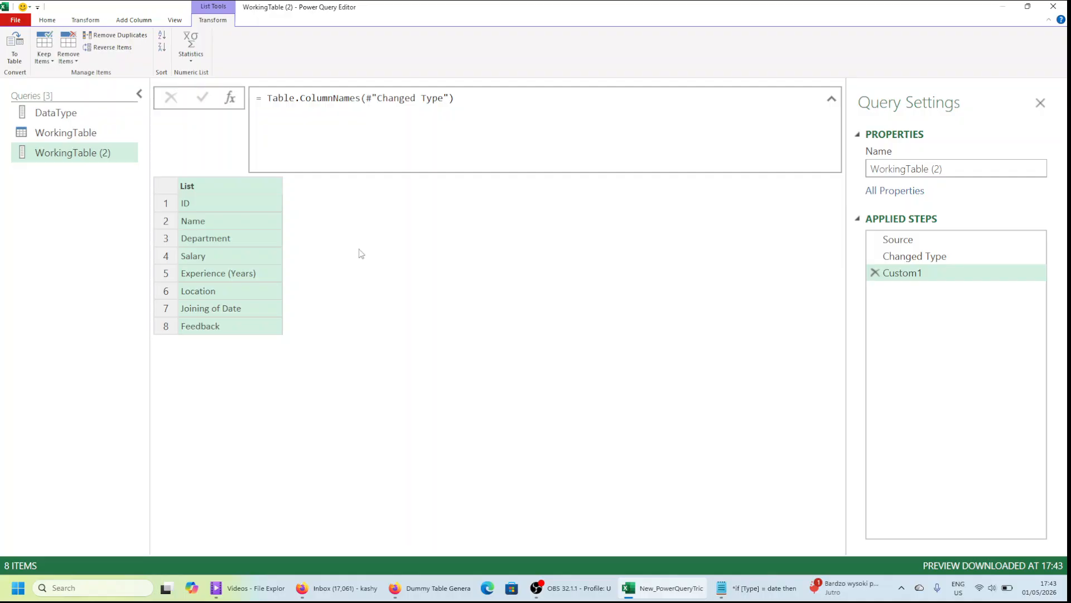
double_click(895, 273)
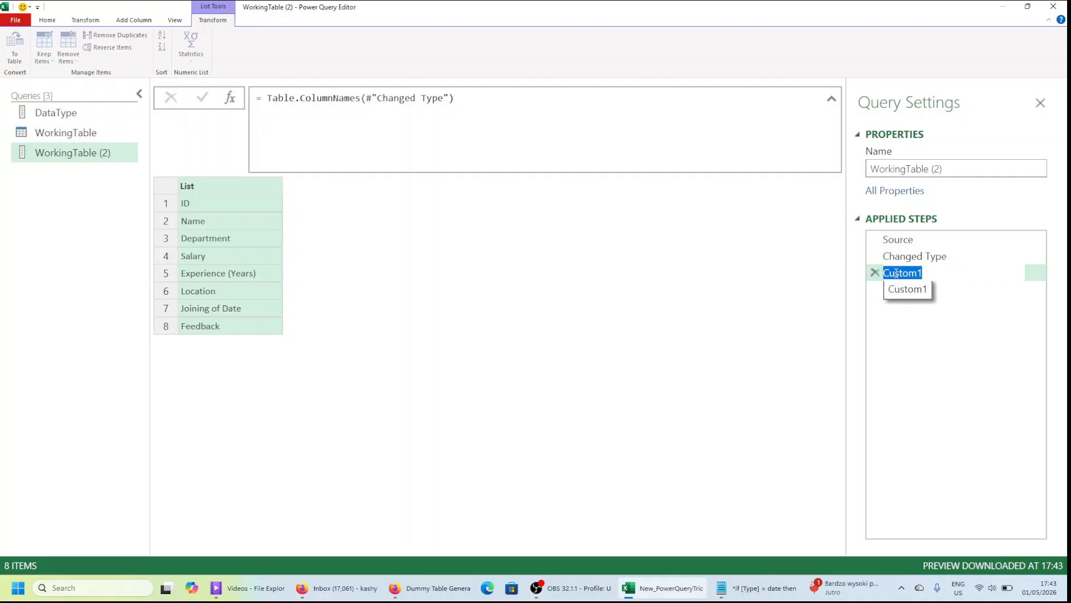
text(AllCols)
key(Return)
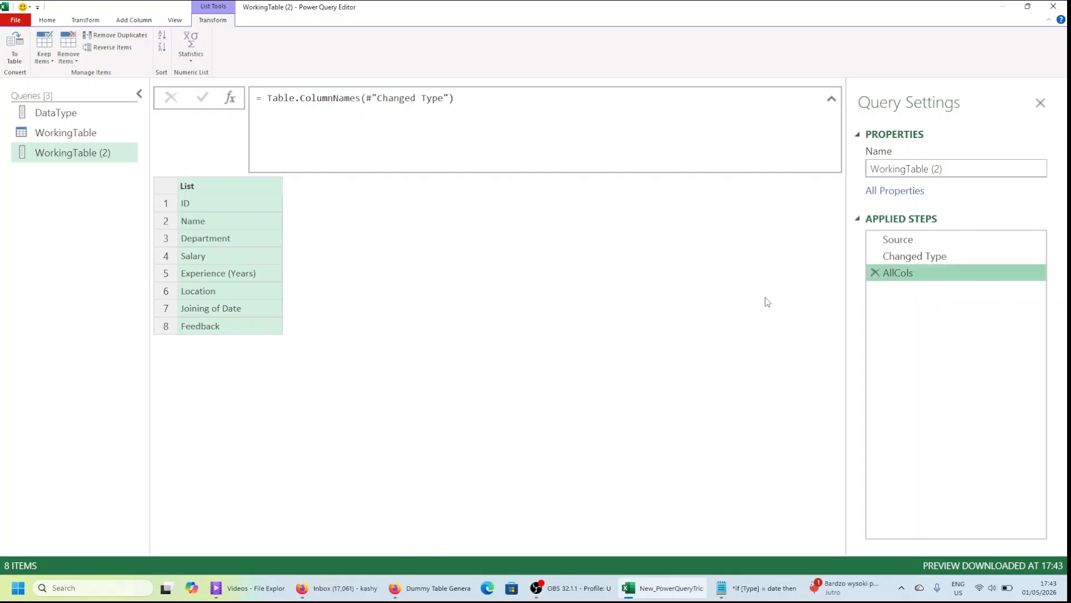
Insert a custom step after AllCols and wrap its reference in the Table.Schema function.
click(231, 99)
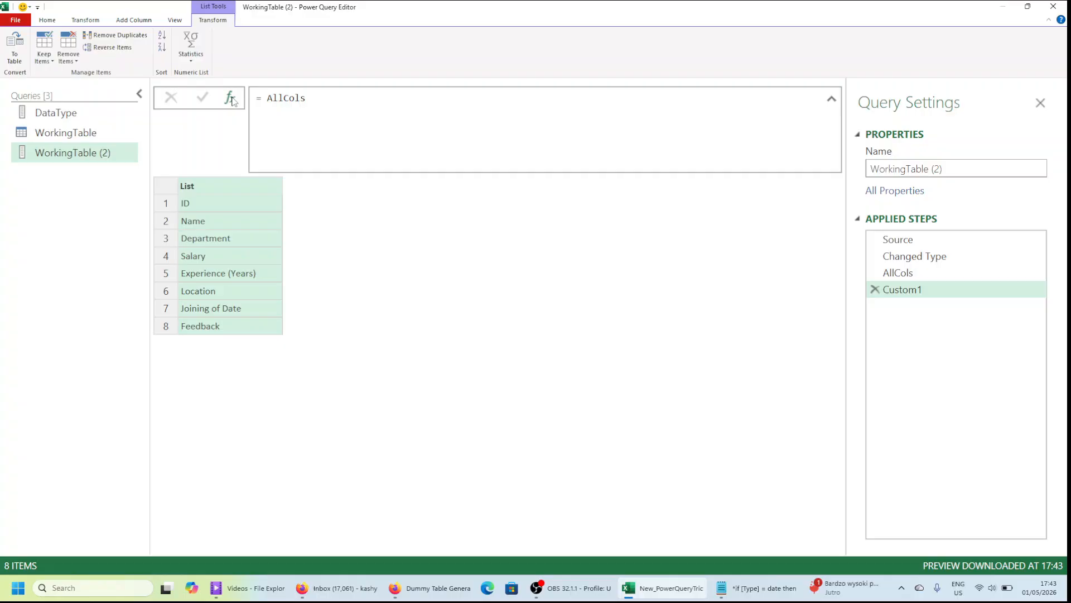
click(382, 100)
key(shift+Home)
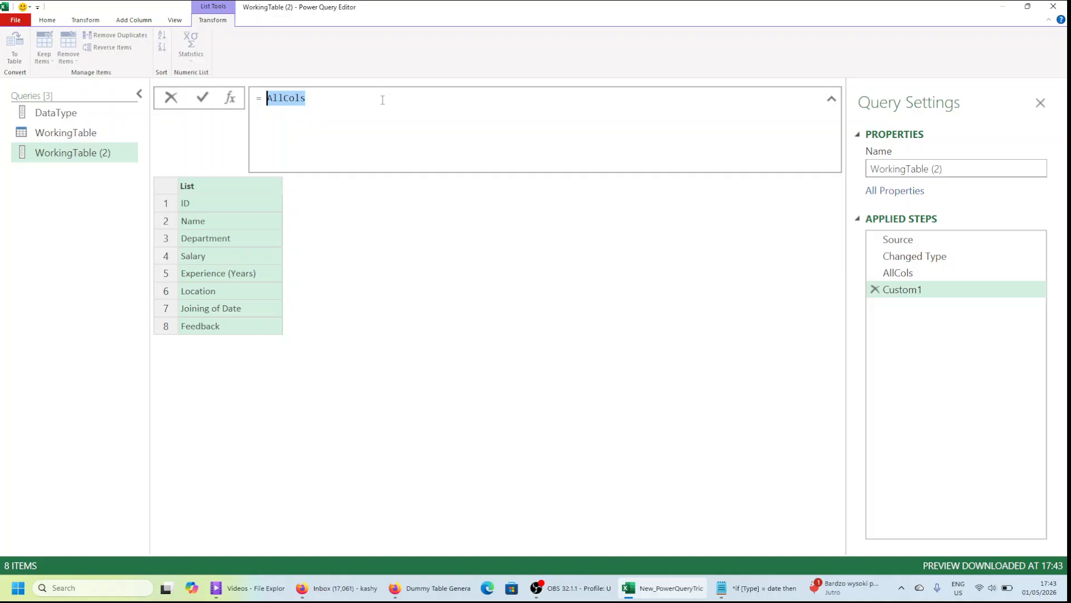
key(End)
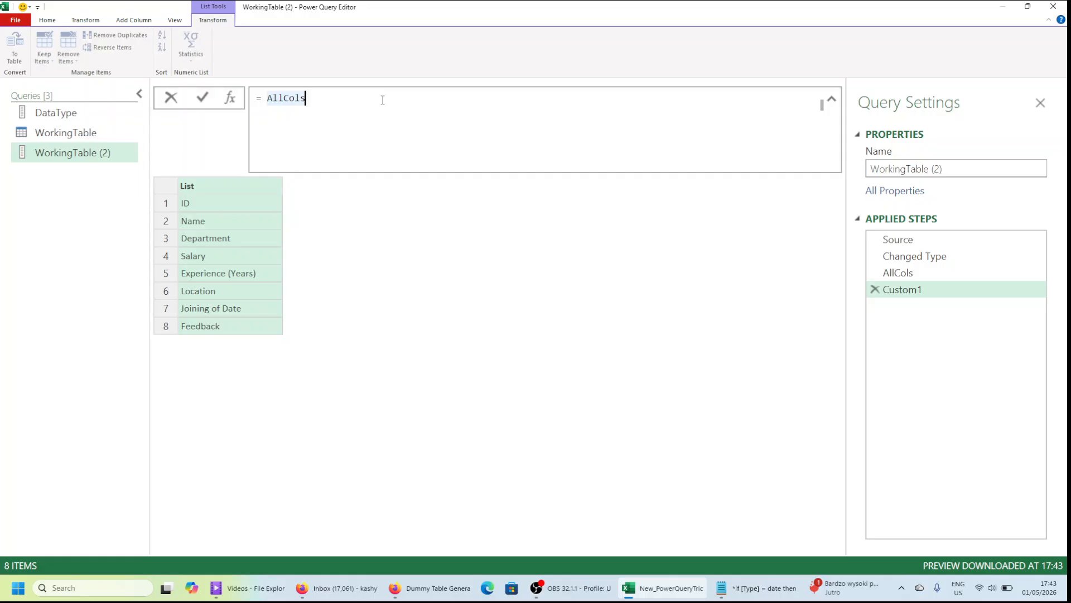
key(shift+Home)
key(Home)
text(()
key(Left)
text(Table.)
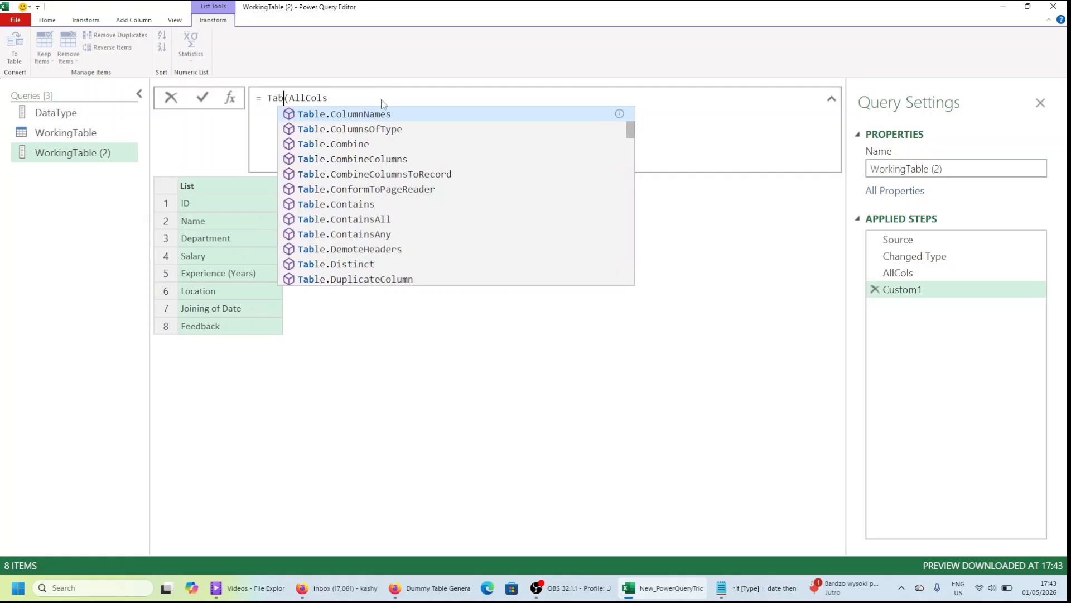
text(Schema)
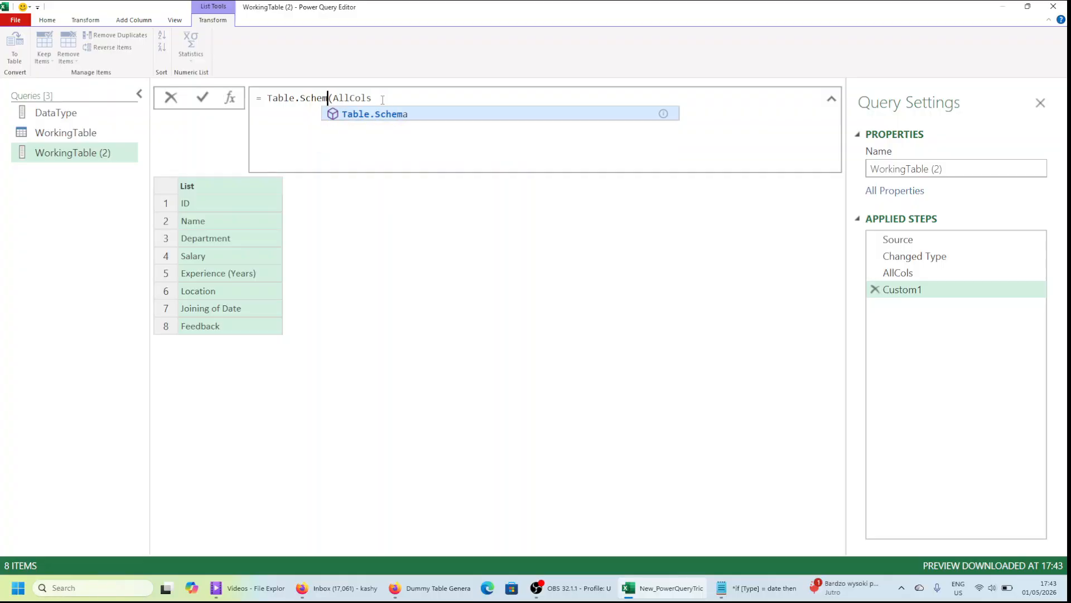
key(End)
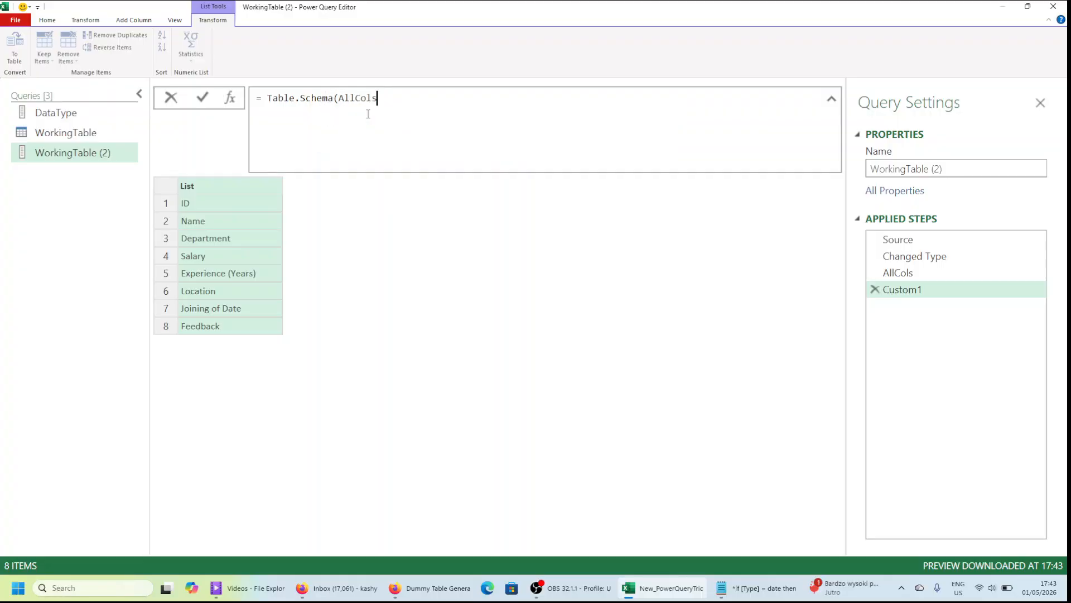
text())
Replace the AllCols argument with the Changed Type step so the formula reads = Table.Schema(#"Changed Type").
key(BackSpace)
key(BackSpace)
key(BackSpace)
key(BackSpace)
key(BackSpace)
key(BackSpace)
key(BackSpace)
key(BackSpace)
text(#)
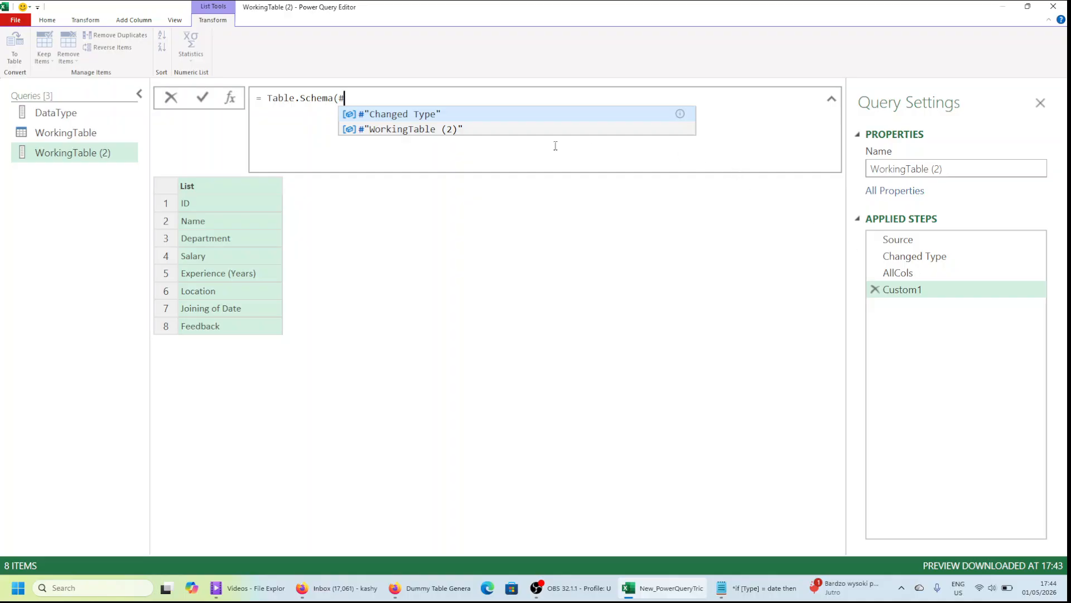
click(422, 115)
text())
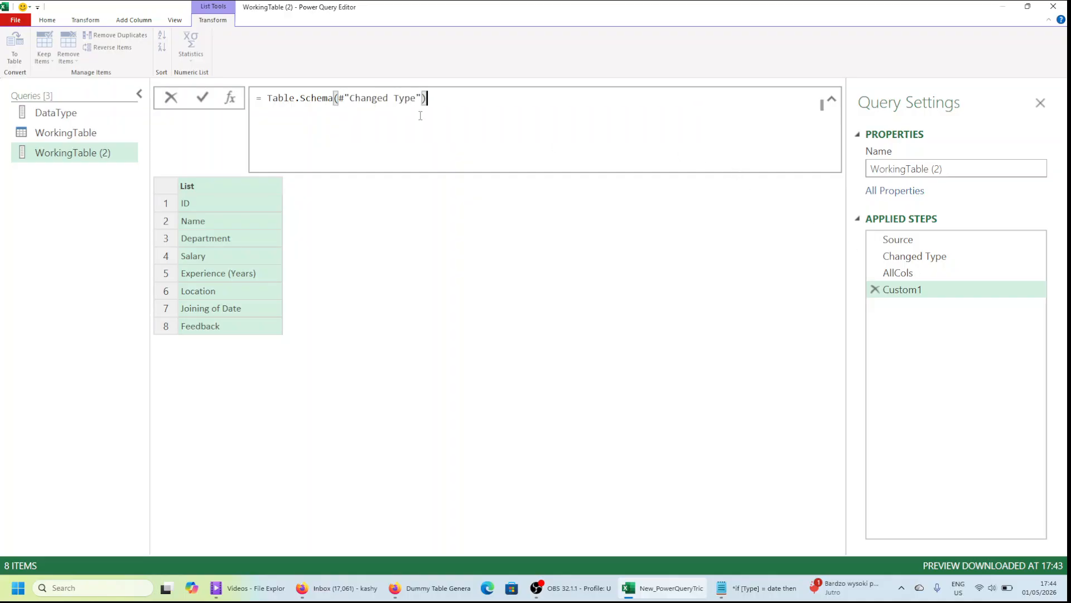
key(Return)
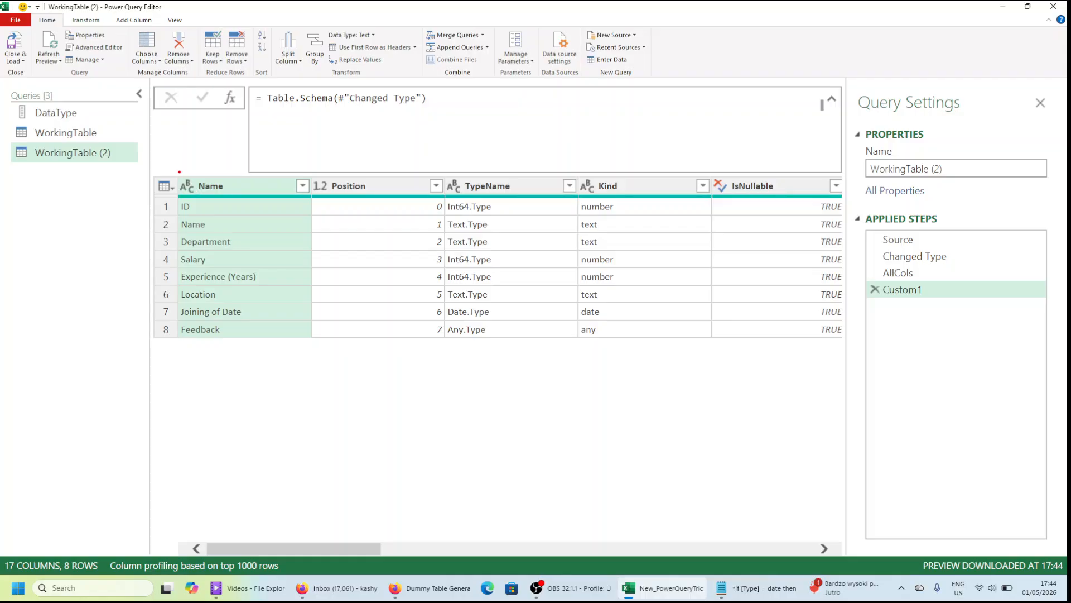
Examine the Name and Kind columns of the schema table for each source column's data type.
mouse_move(179, 171)
mouse_down()
mouse_move(292, 342)
mouse_move(294, 376)
mouse_up()
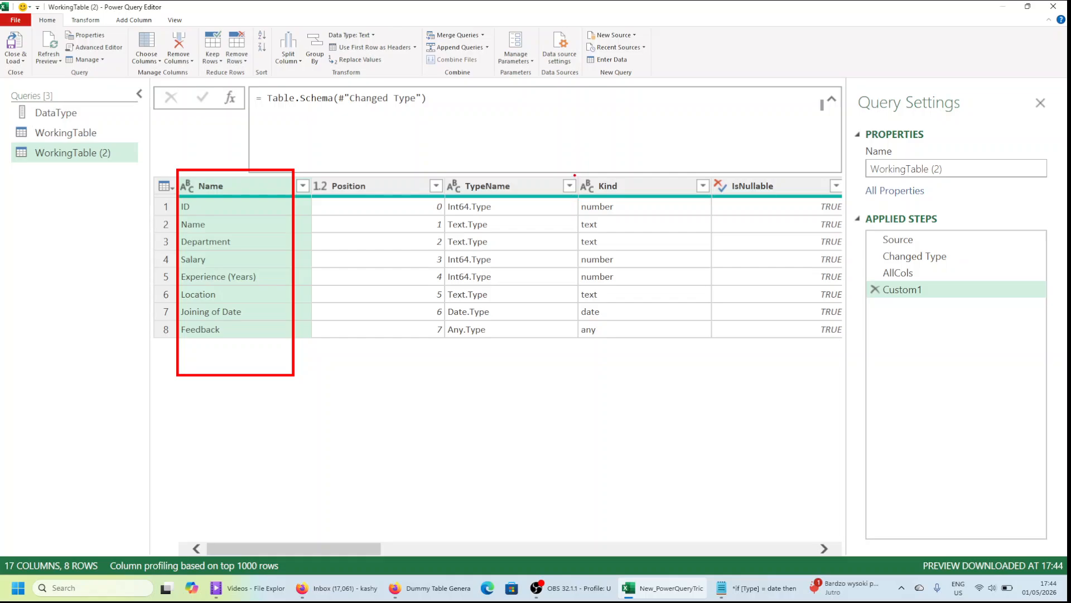
drag(572, 164, 677, 361)
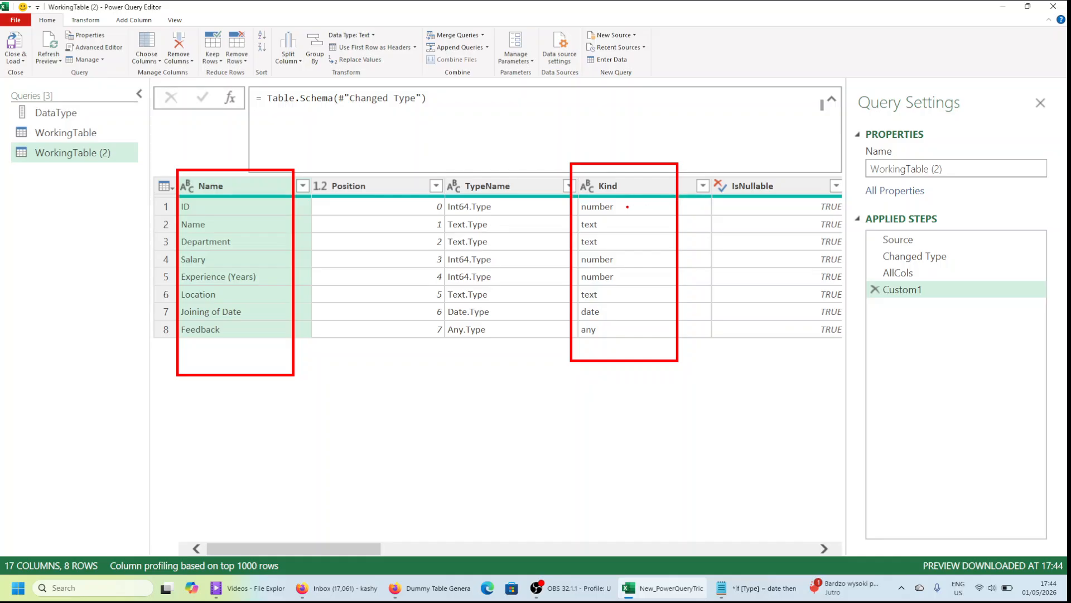
mouse_move(626, 205)
mouse_down()
mouse_move(653, 215)
mouse_move(697, 271)
mouse_up()
drag(600, 312, 645, 332)
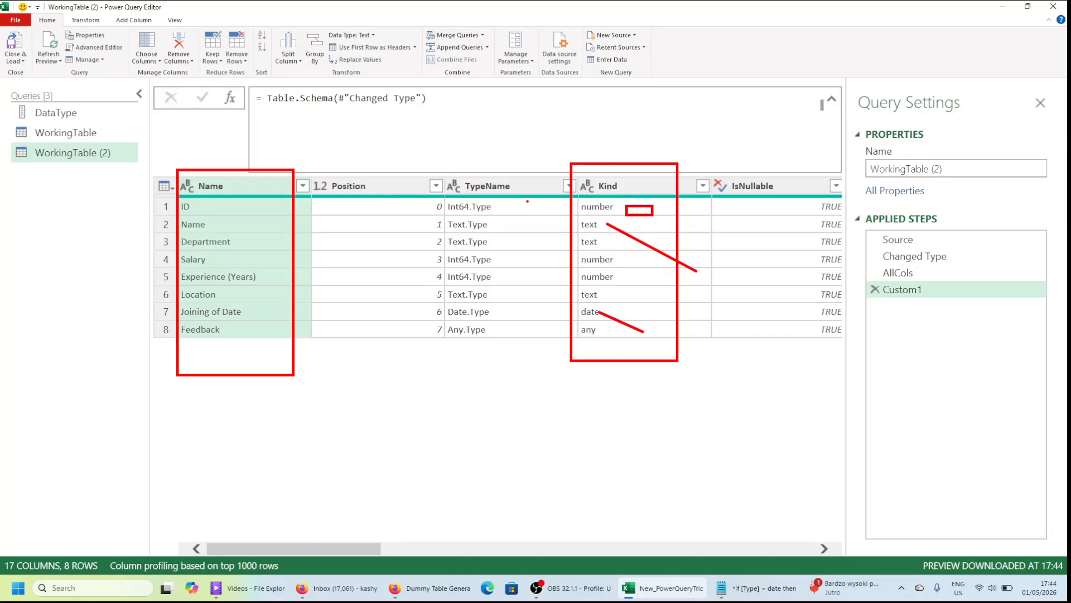
key(Escape)
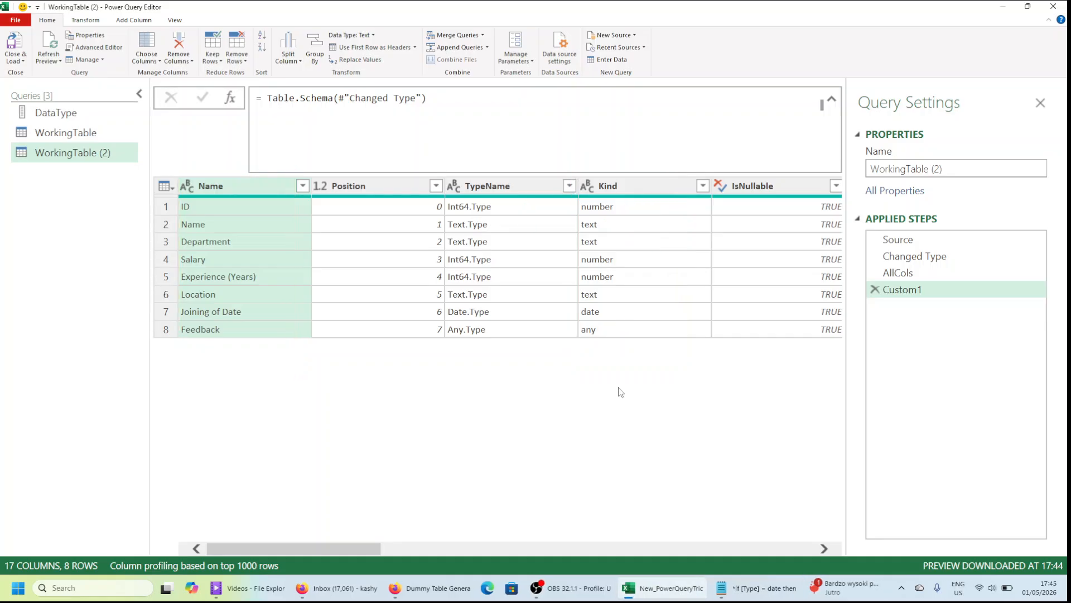
Rename the new custom step that returns the table schema as Schema.
double_click(918, 292)
text(Schema)
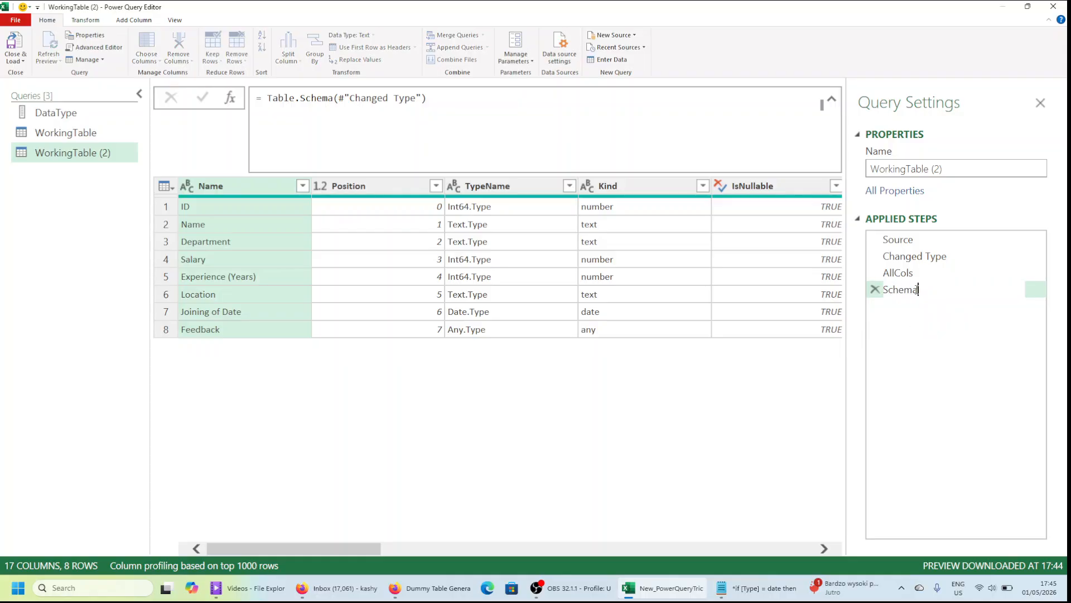
key(Return)
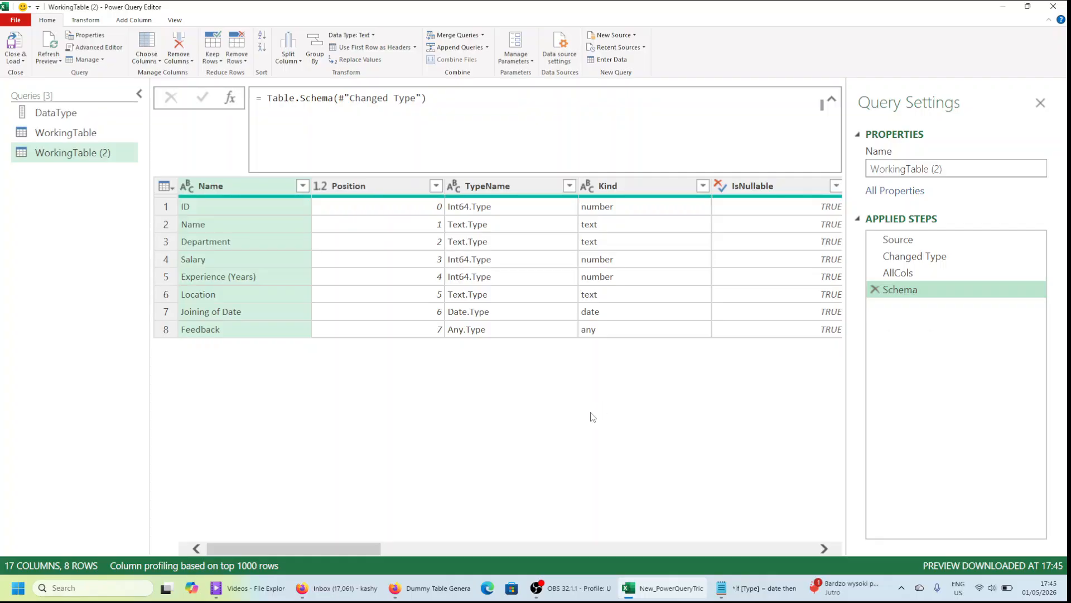
Insert a custom step after Schema and wrap its reference in the Table.SelectRows function.
click(230, 98)
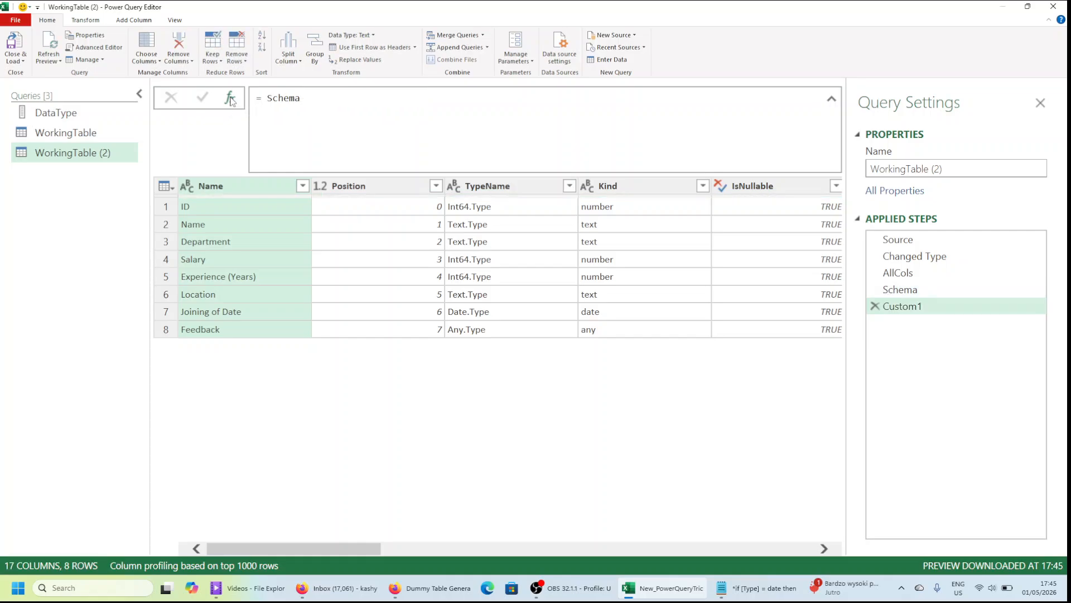
click(353, 96)
key(ctrl+Left)
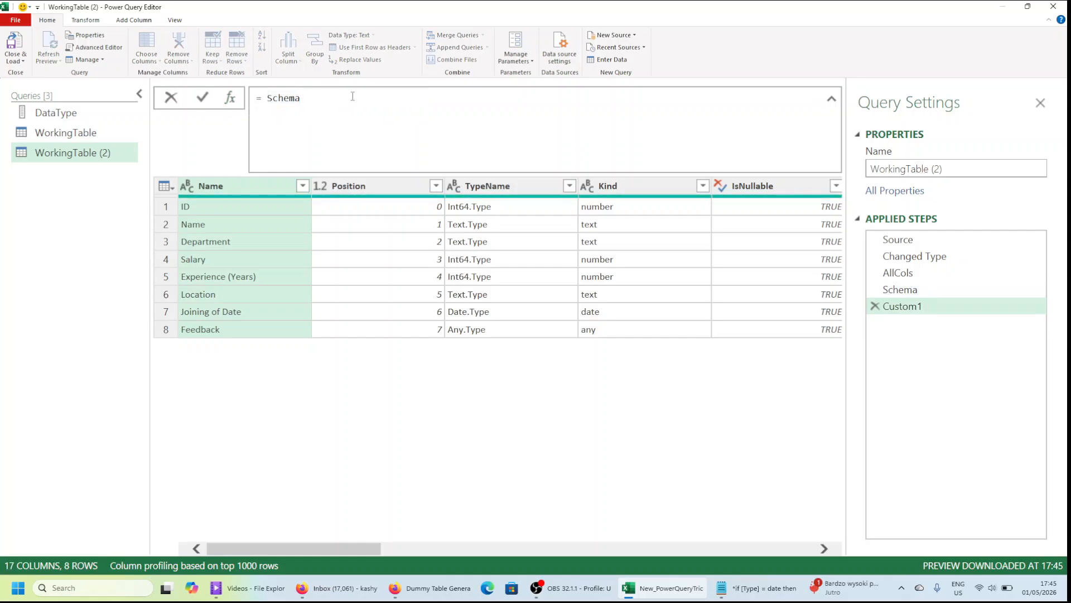
text(()
text(Table.)
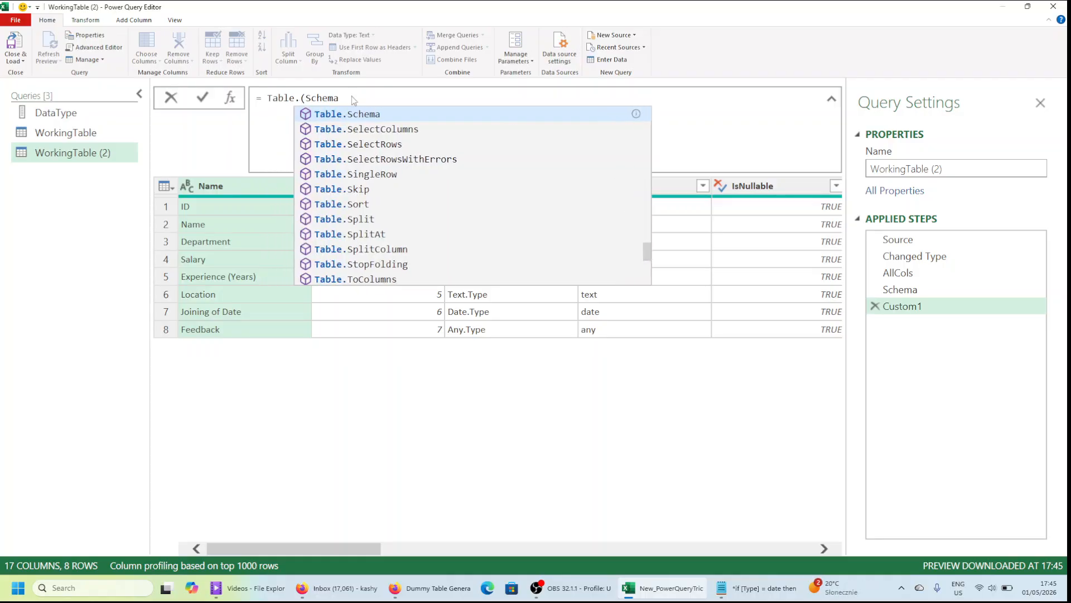
text(Sele)
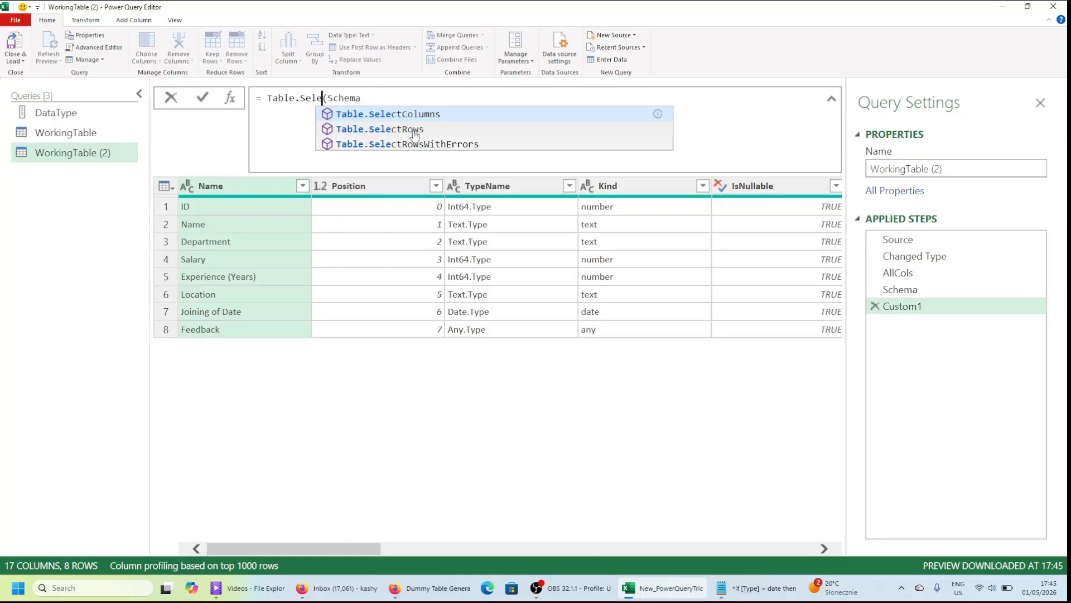
click(413, 130)
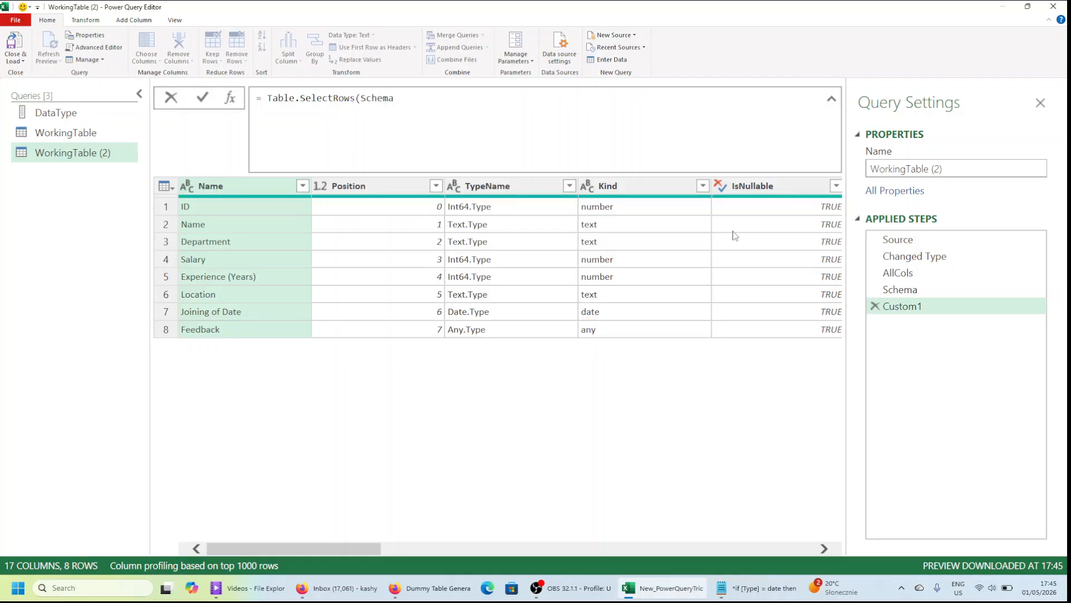
Begin the second argument of Table.SelectRows after Schema with the keyword each.
click(439, 103)
text(,)
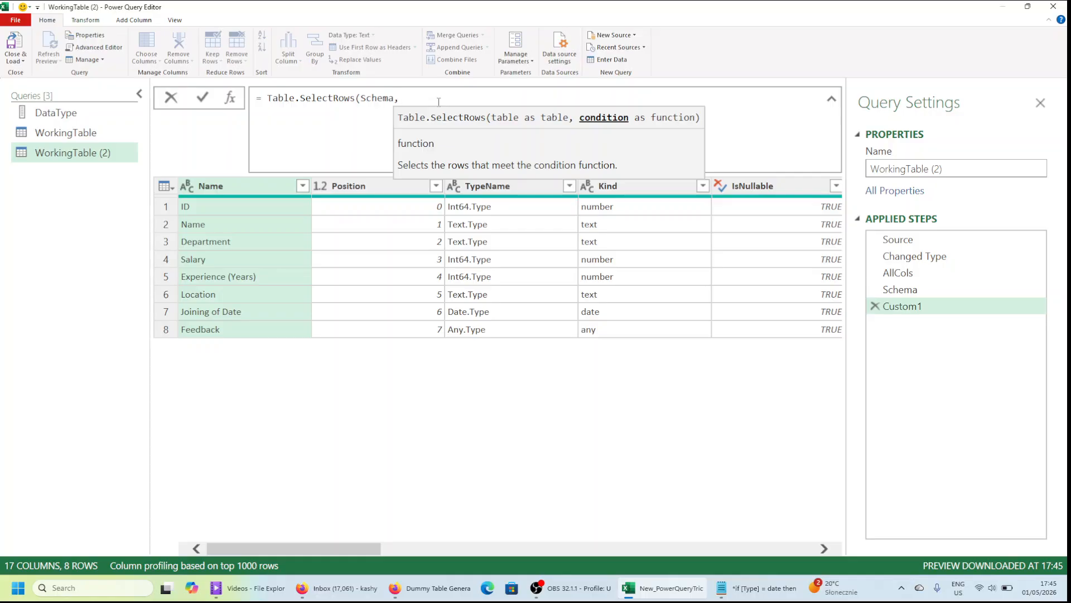
text(e)
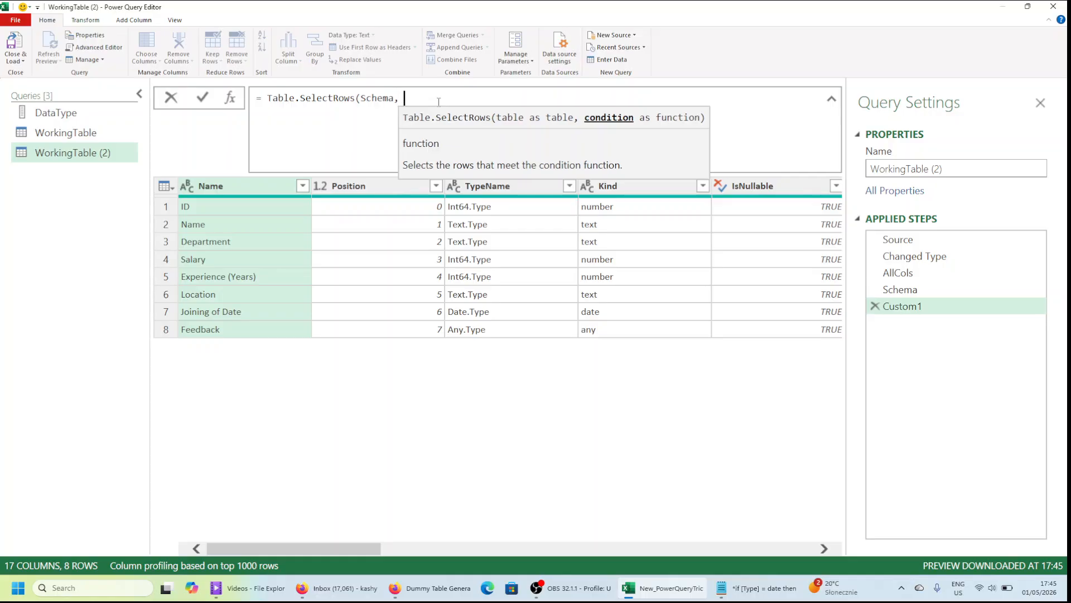
text(ach)
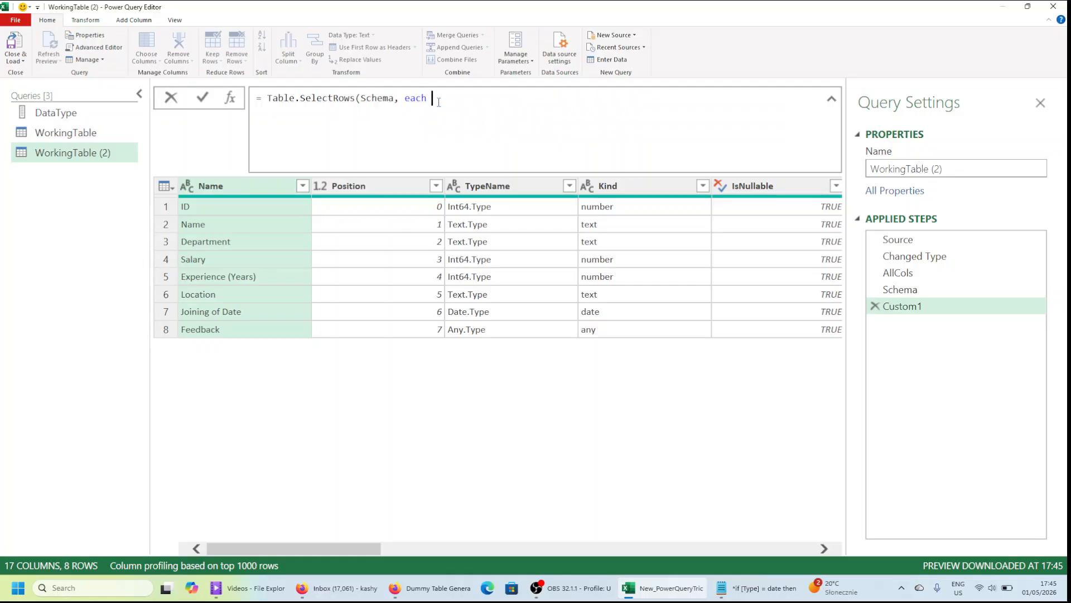
Add an open List.Contains( call after each, removing the duplicated List prefix and the extra closing parenthesis.
text( List.C)
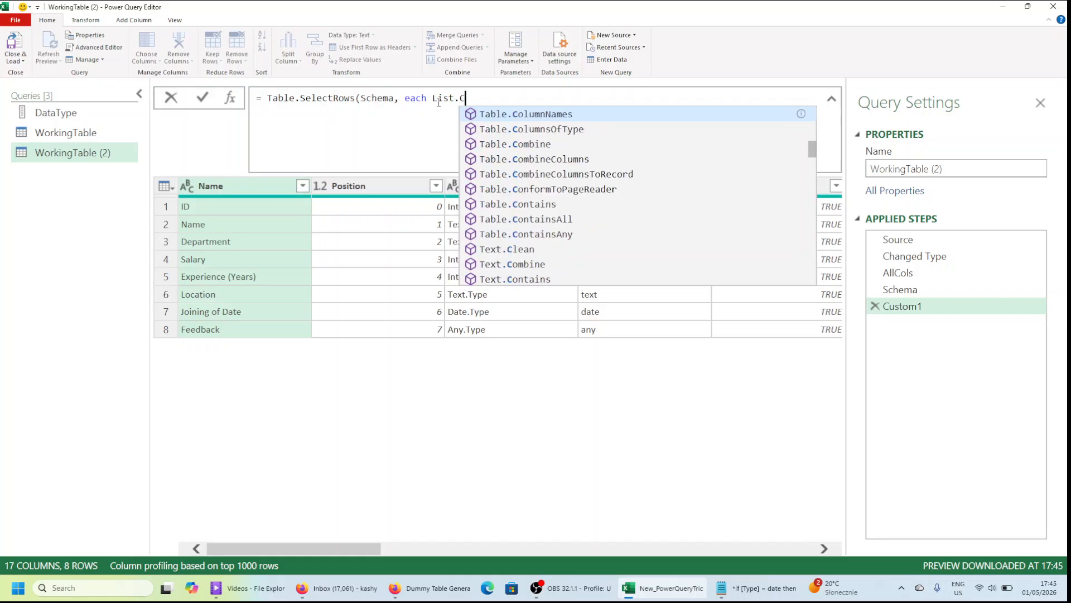
text(ontai)
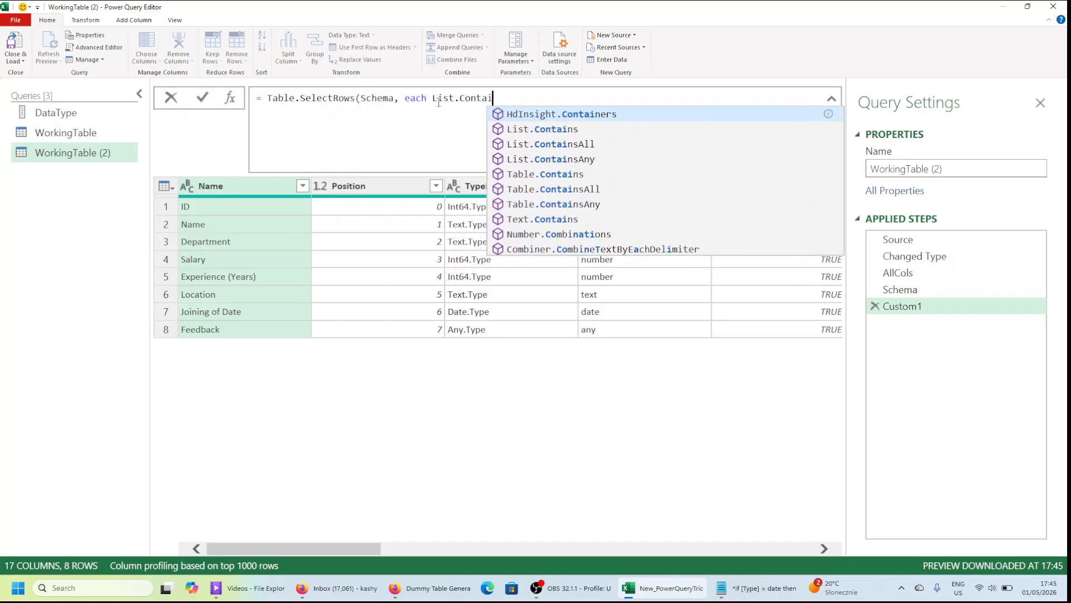
click(537, 129)
key(Left)
key(Left)
key(Left)
key(Left)
key(Left)
key(Left)
key(Left)
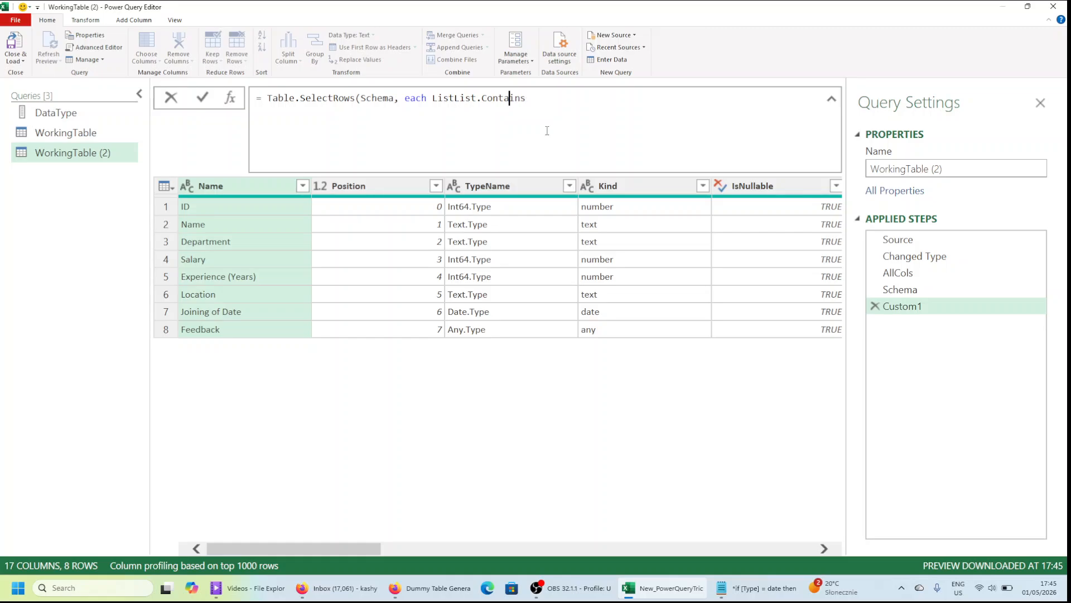
key(Left)
key(Left)
key(Left)
key(Left)
key(Left)
key(Left)
key(shift+Left)
key(shift+Left)
key(shift+Left)
key(shift+Left)
key(BackSpace)
key(End)
text(()
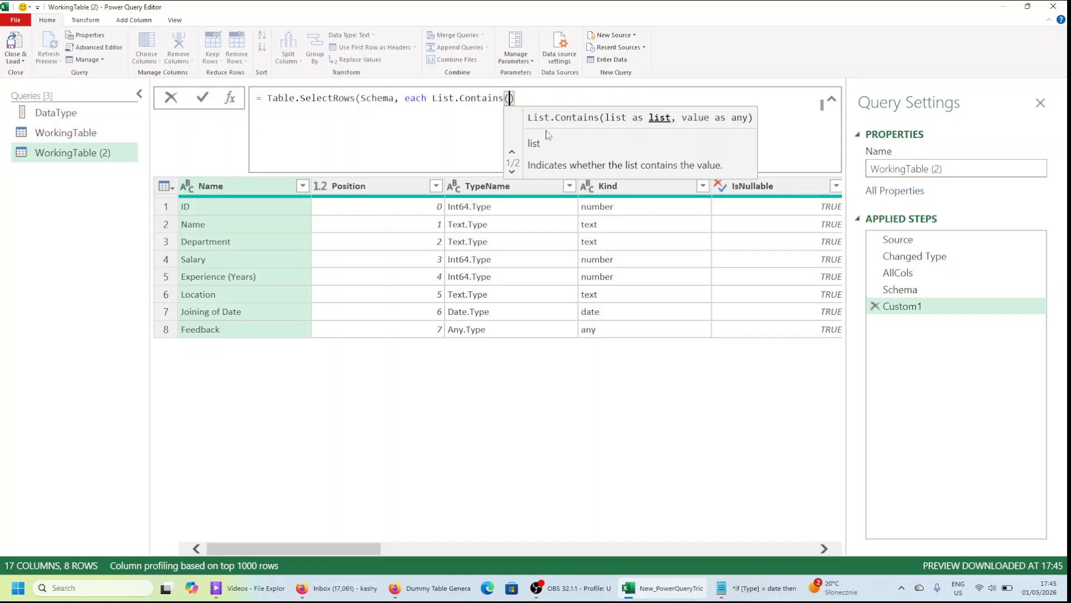
key(Escape)
key(Delete)
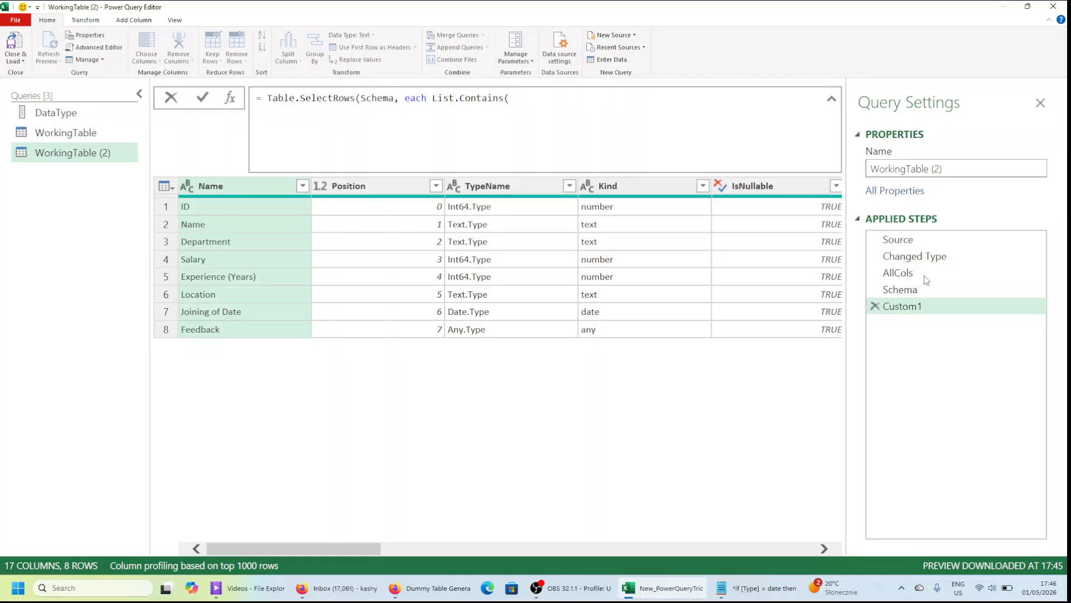
Complete the row condition as List.Contains(AllCols, [Name]).
text(All)
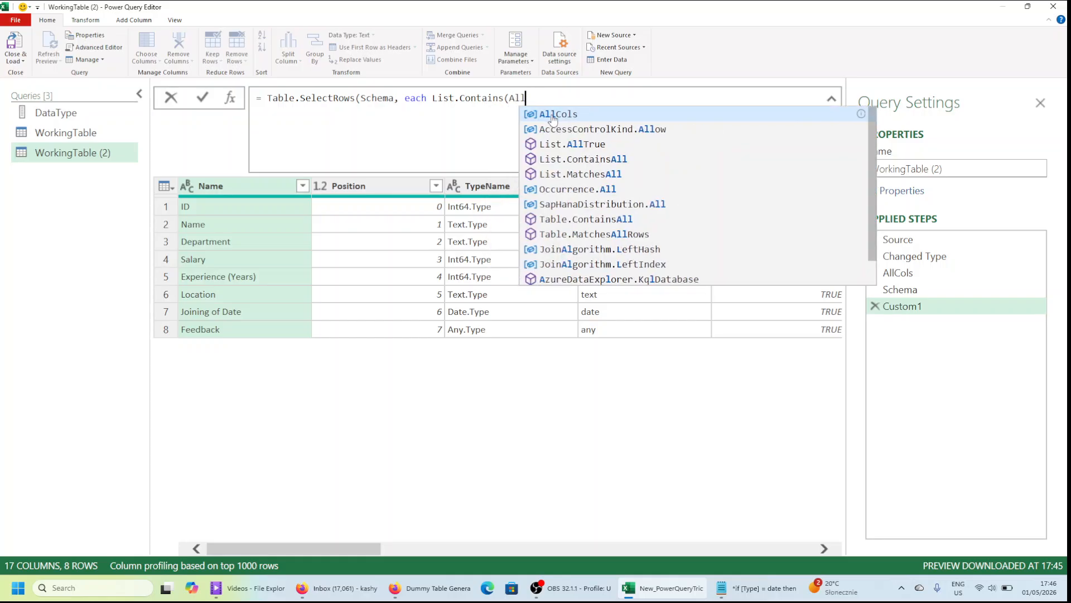
click(554, 116)
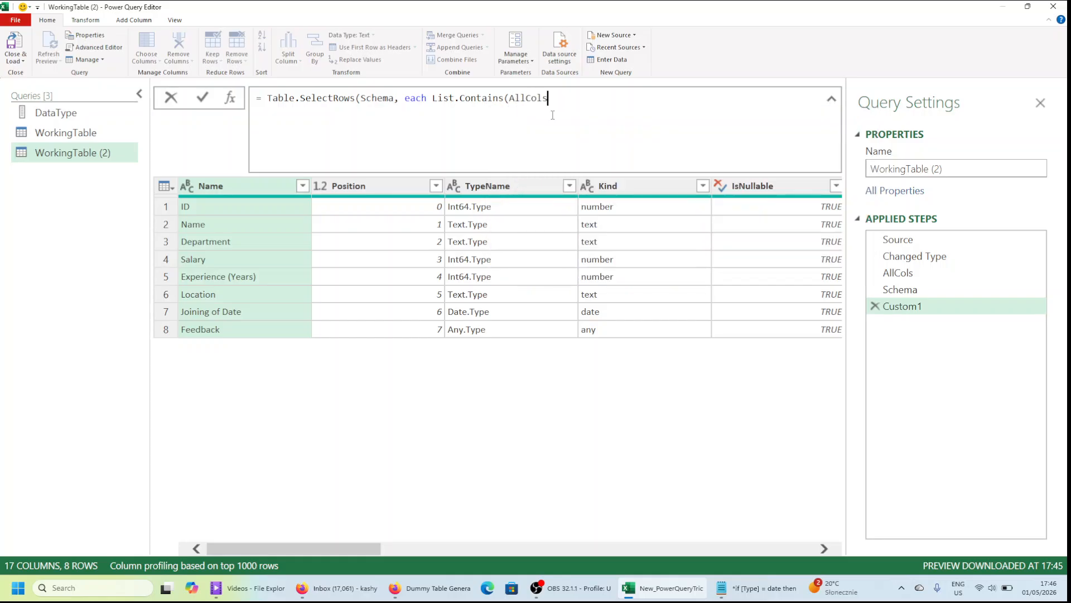
text(,)
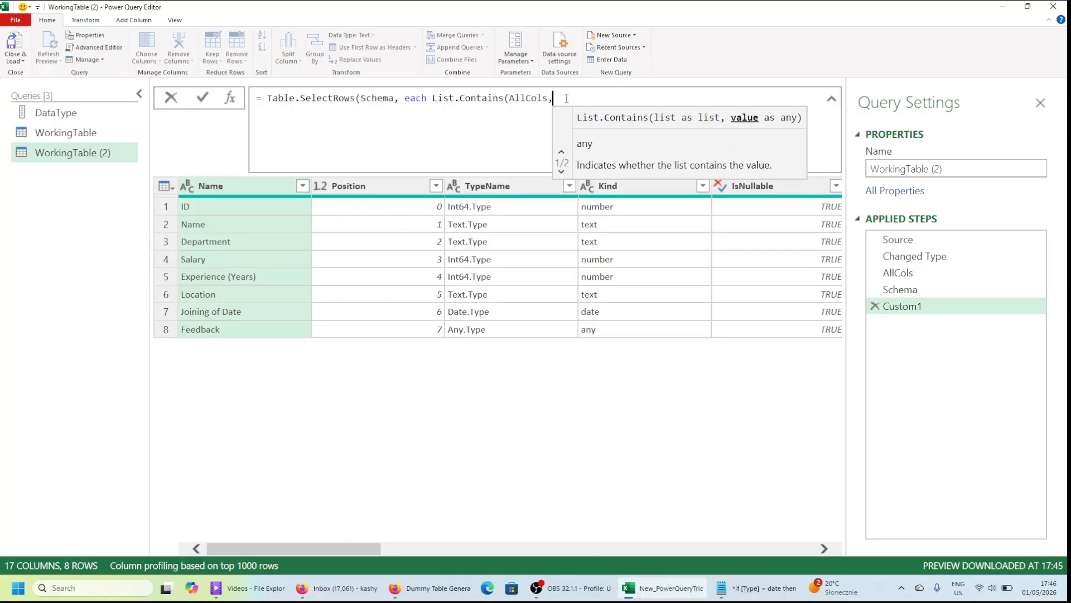
key(BackSpace)
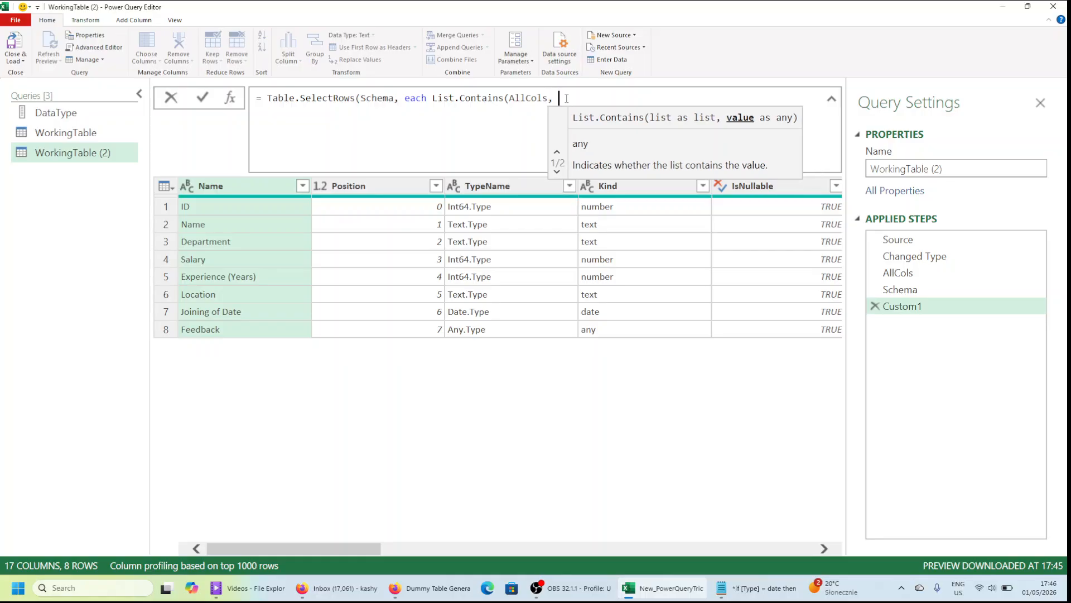
text([)
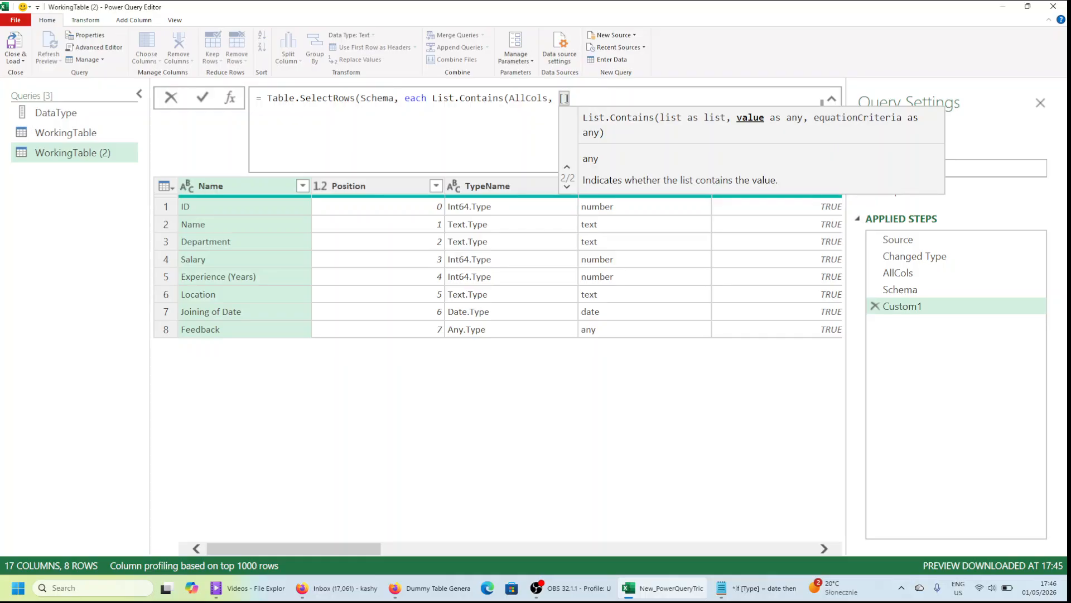
text(Name)
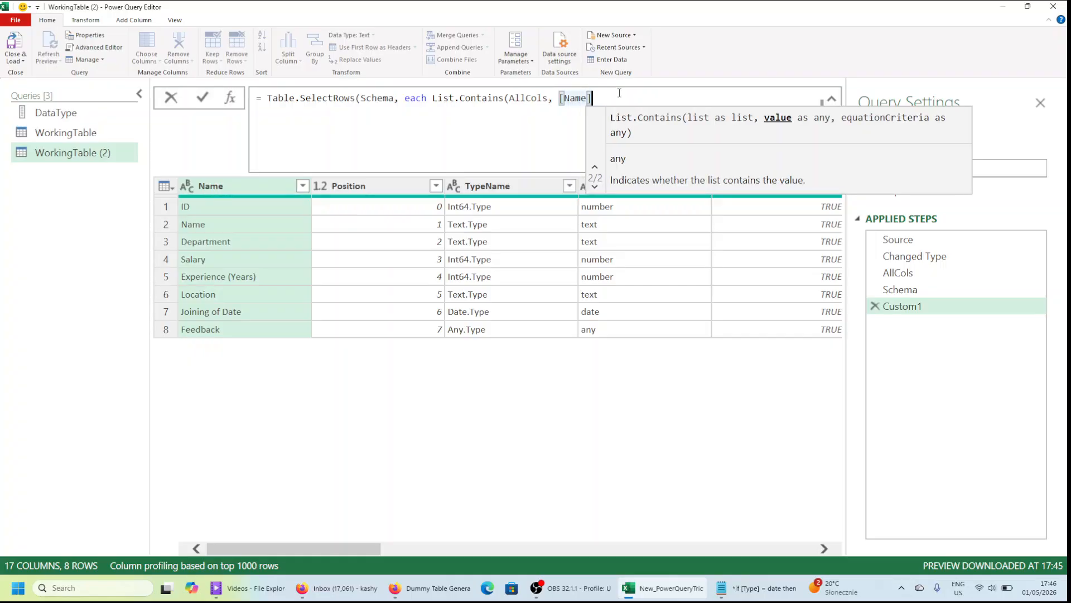
text())
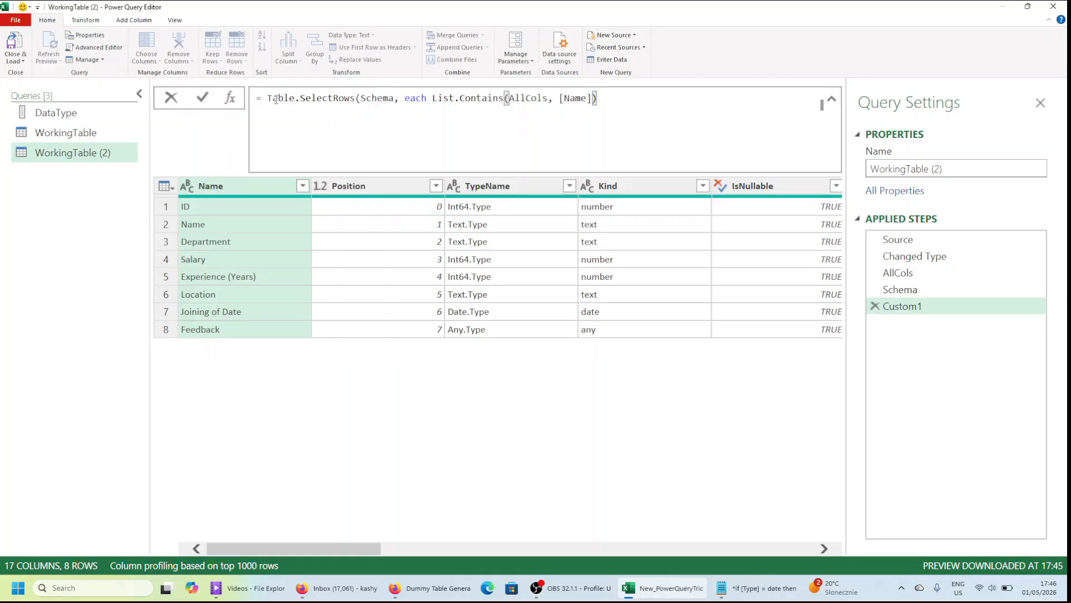
Review the parts of the Table.SelectRows formula, from the Schema table through each and List.Contains to AllCols and [Name].
drag(272, 98, 377, 97)
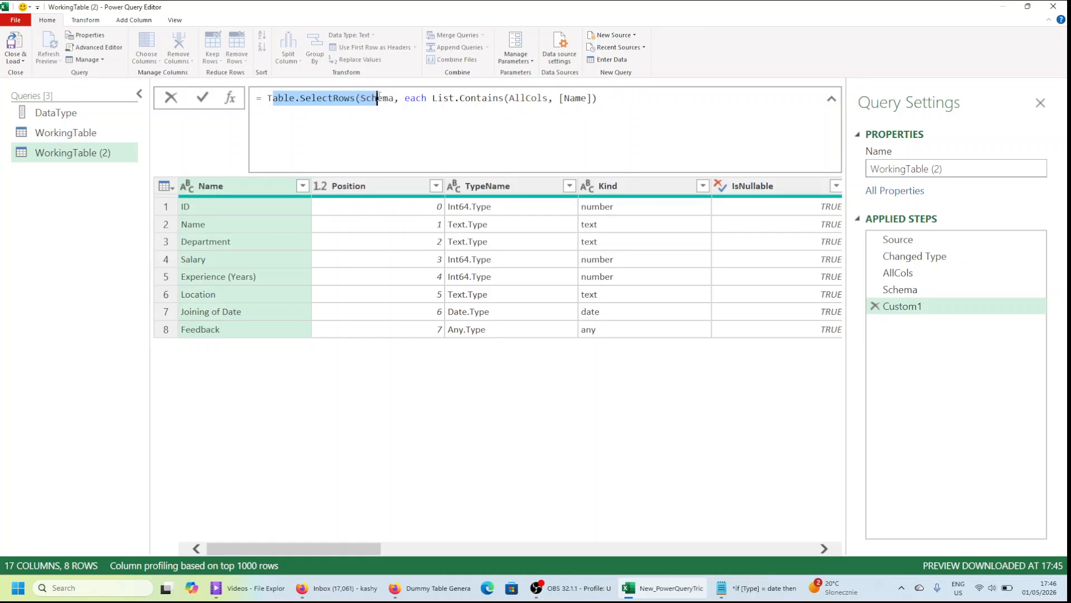
double_click(408, 99)
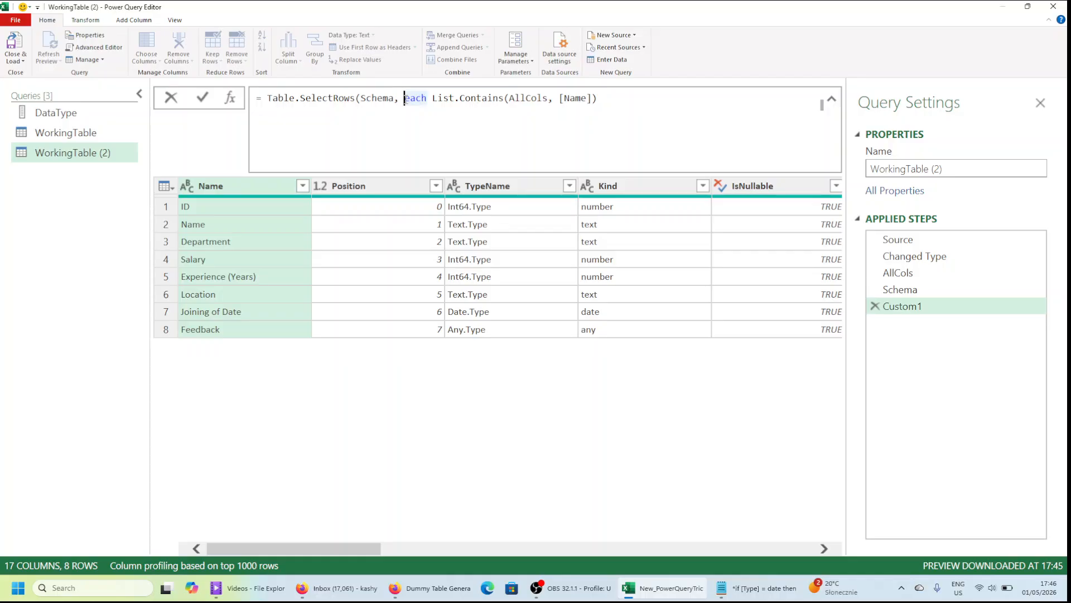
drag(433, 98, 509, 99)
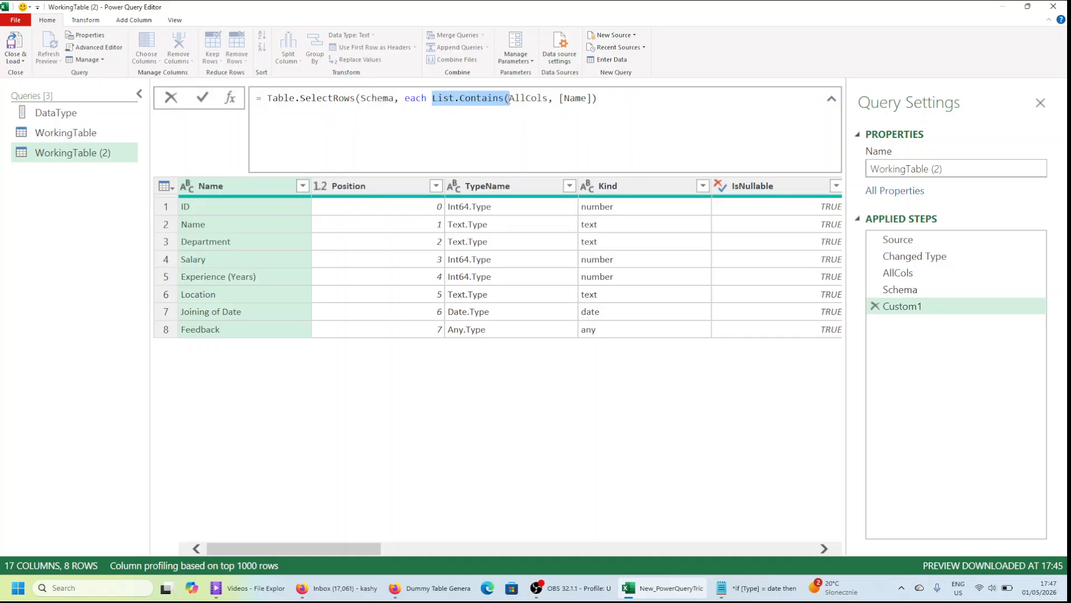
double_click(537, 99)
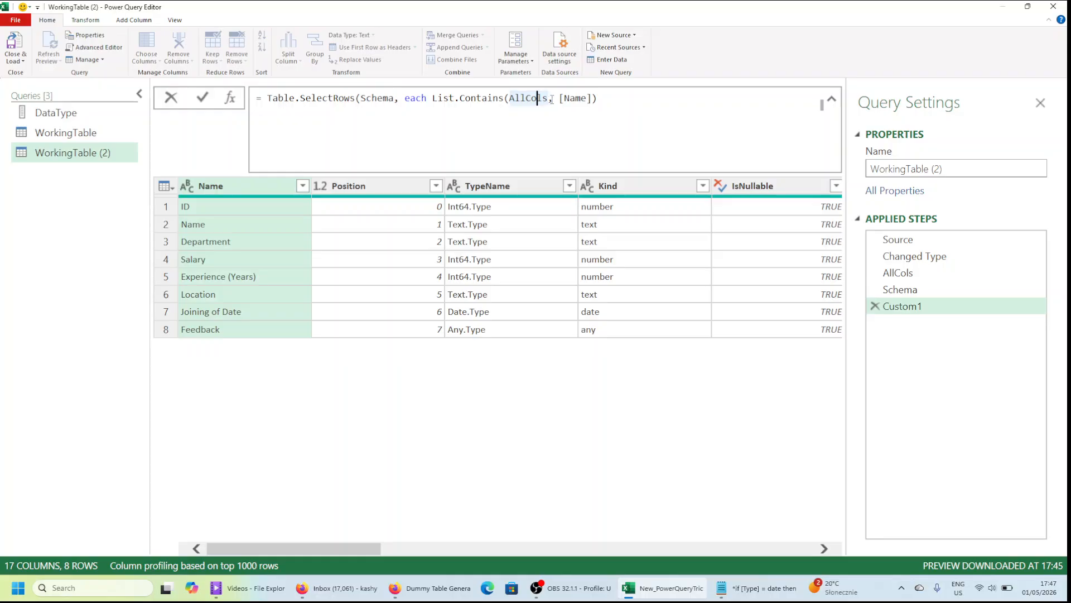
click(550, 99)
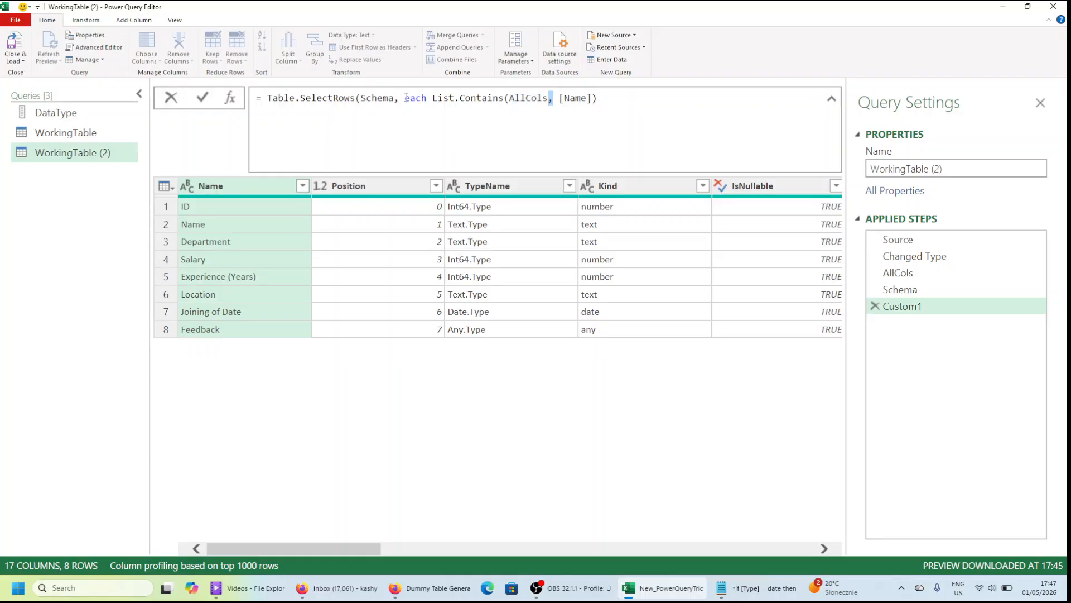
mouse_move(460, 102)
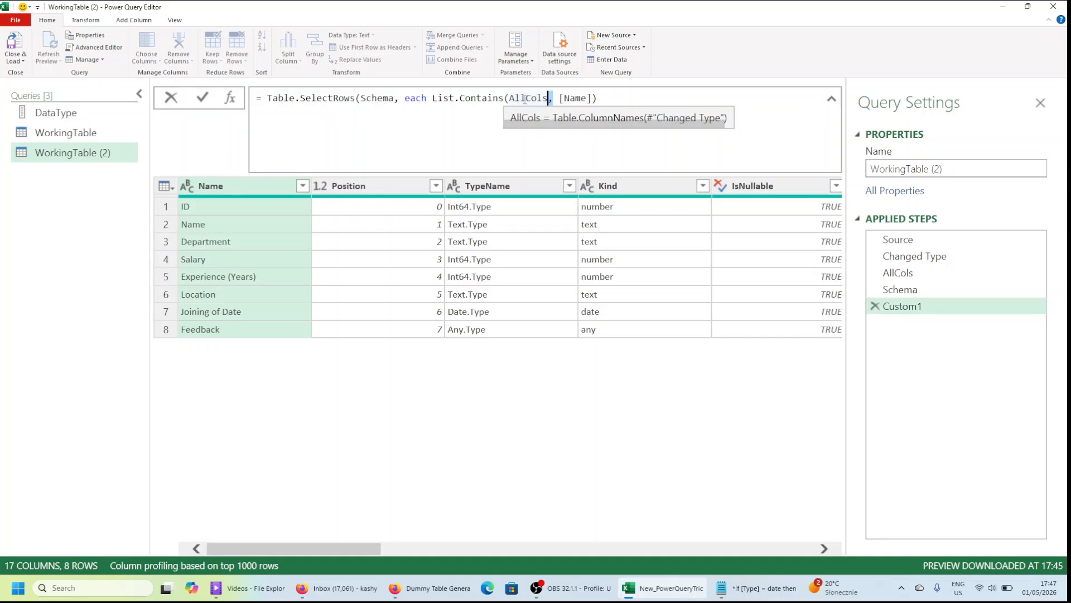
click(560, 98)
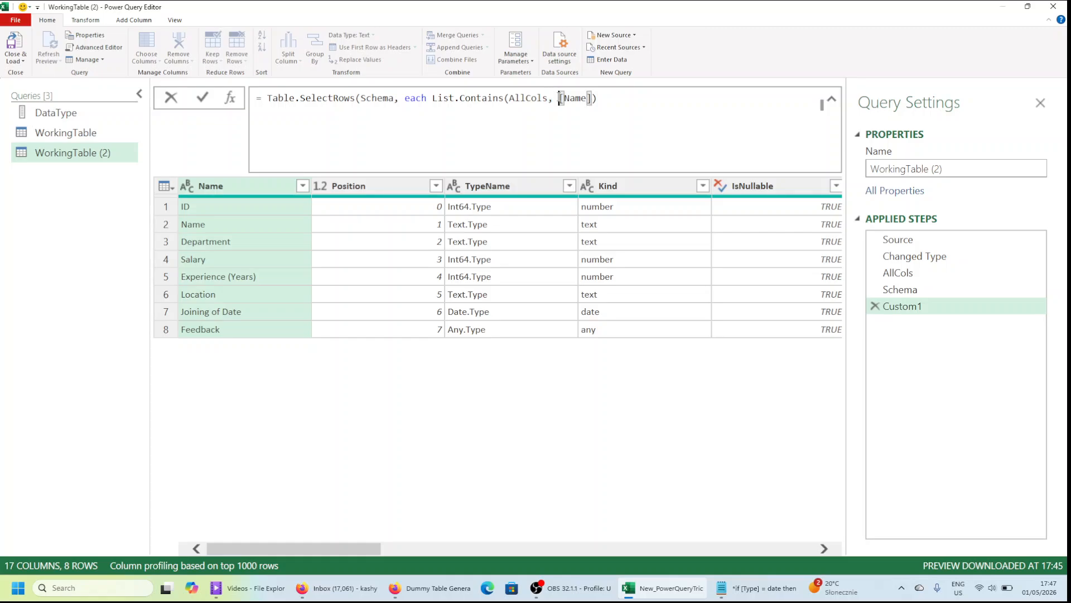
double_click(575, 98)
Extend the row condition with and [Kind] <> "number" to exclude number columns.
click(622, 99)
text(and [Kind)
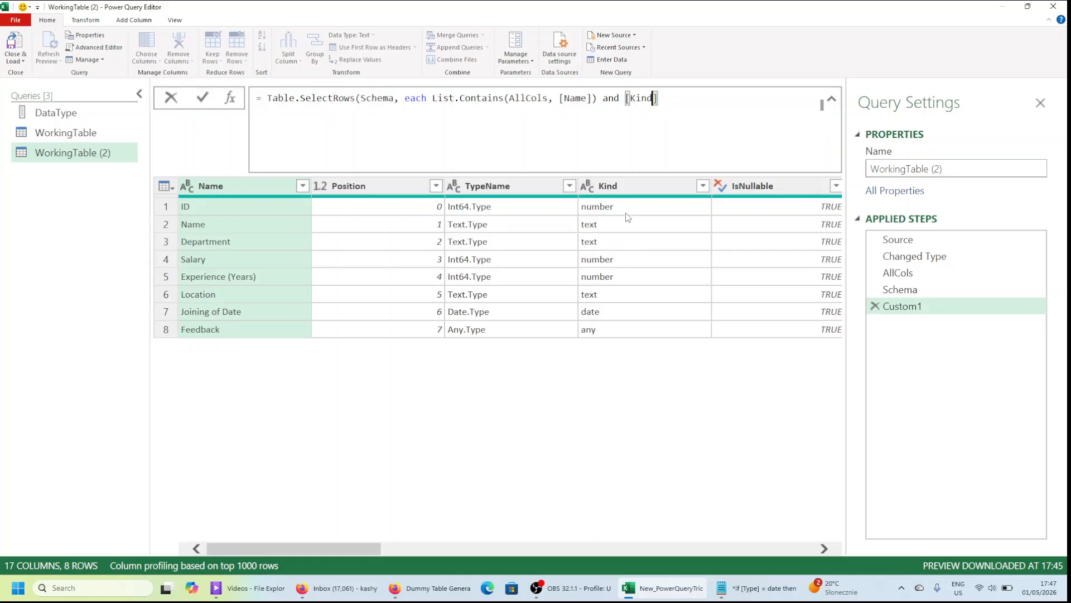
click(687, 95)
text(=)
key(BackSpace)
key(BackSpace)
text(<> "number)
Append [Kind]<> date after the number condition and close the Table.SelectRows call.
text([)
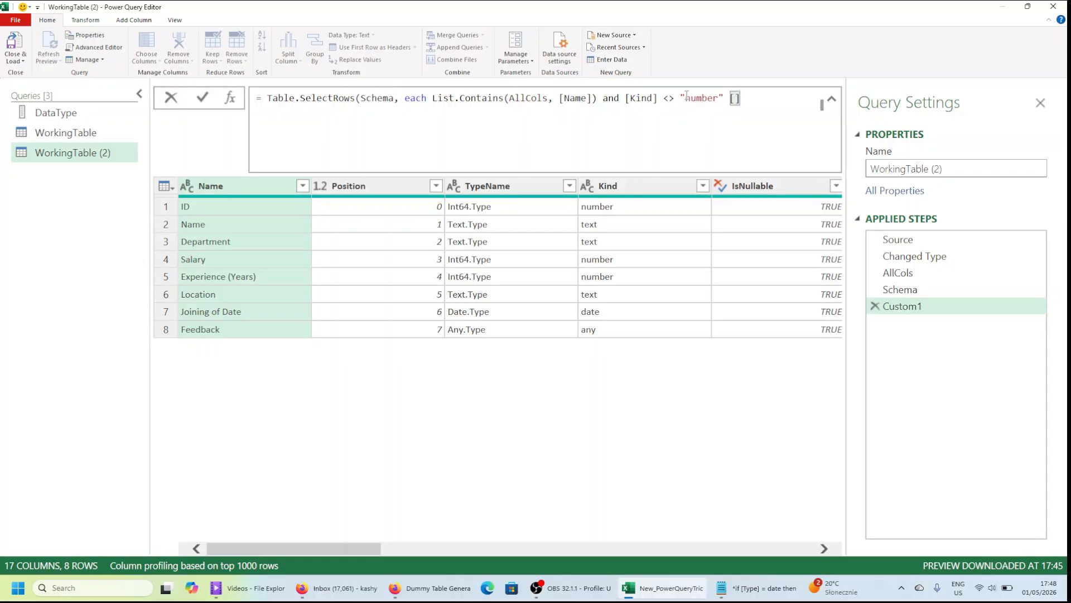
text(Kind])
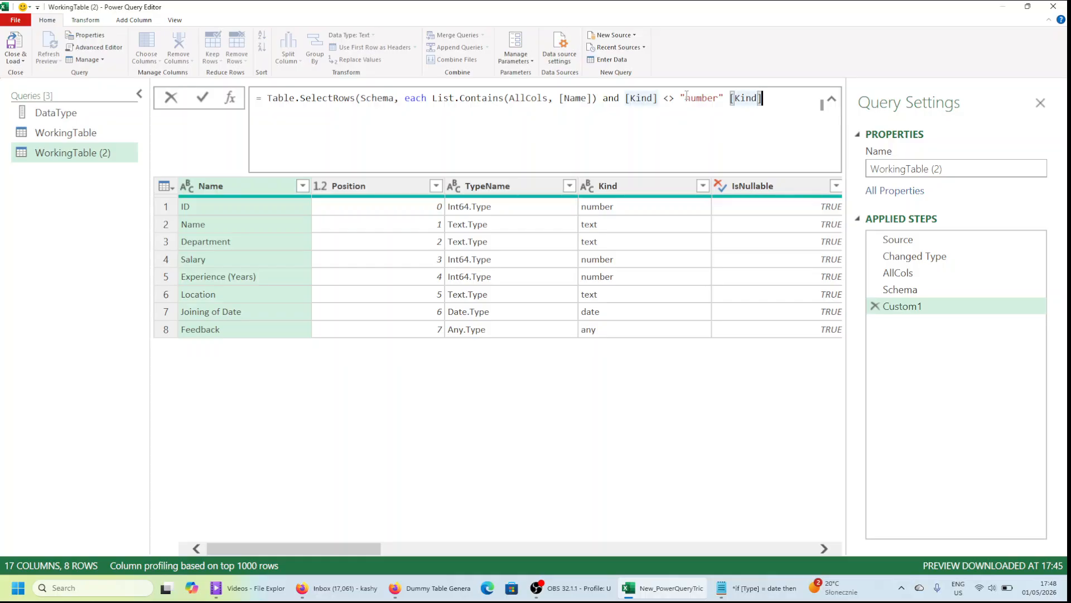
text(<>)
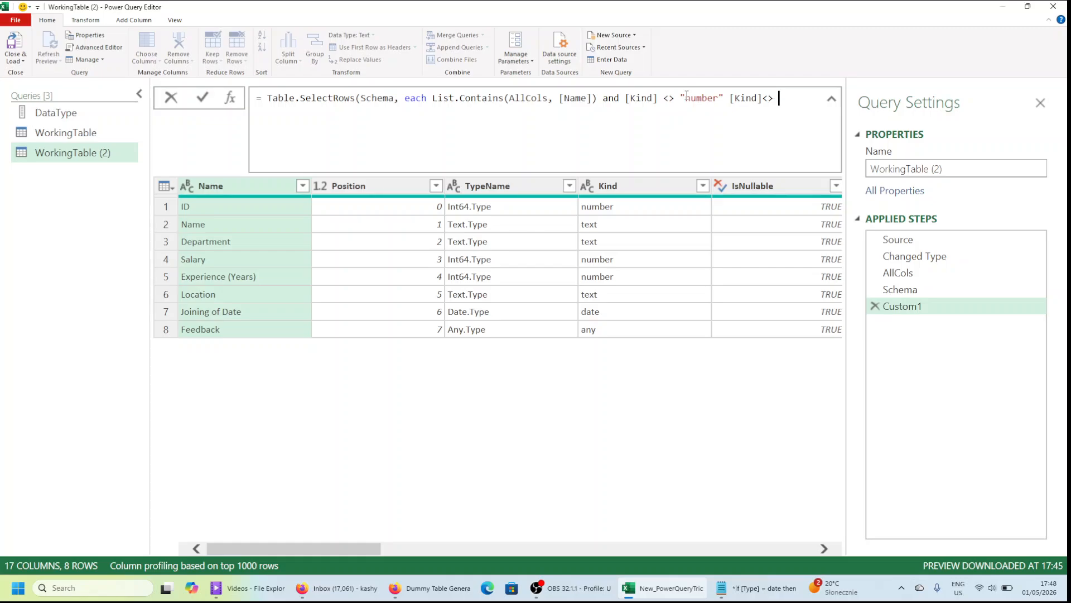
text( date)
key(BackSpace)
text())
Add [Name] on a new line after the Table.SelectRows call and apply the formula.
key(shift+Return)
text([)
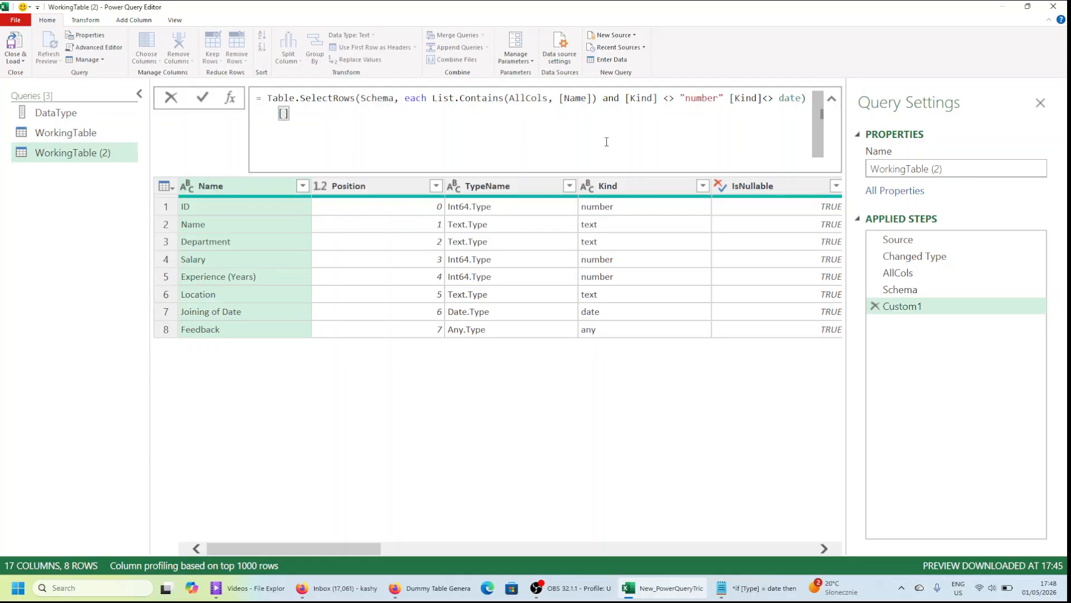
text(Name)
key(Return)
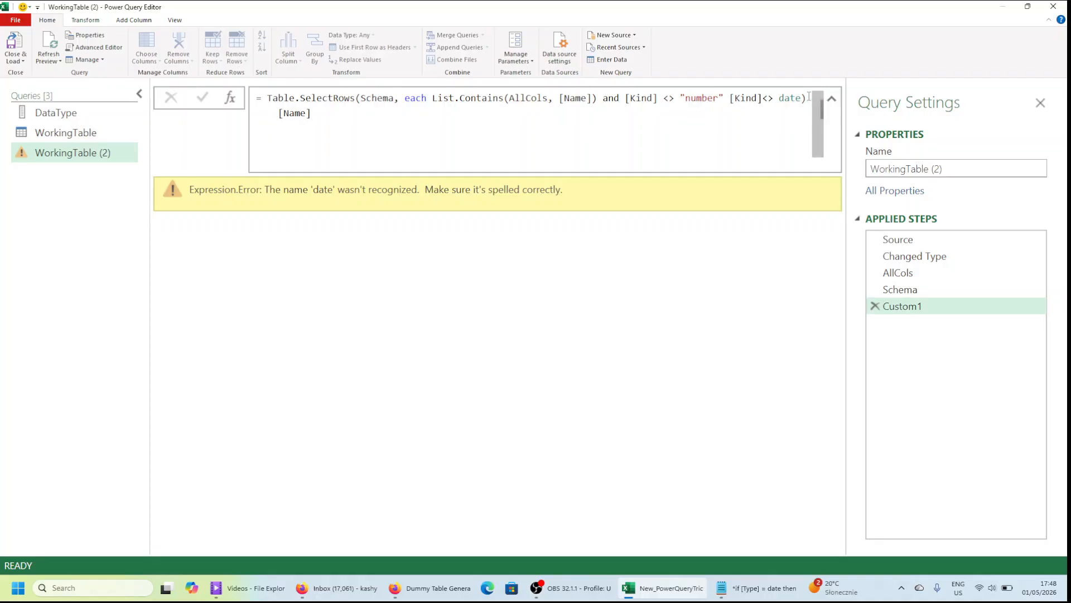
Enclose date in double quotes in the Table.SelectRows condition, remove the closing parenthesis after it, and apply the formula.
click(809, 96)
key(BackSpace)
key(Return)
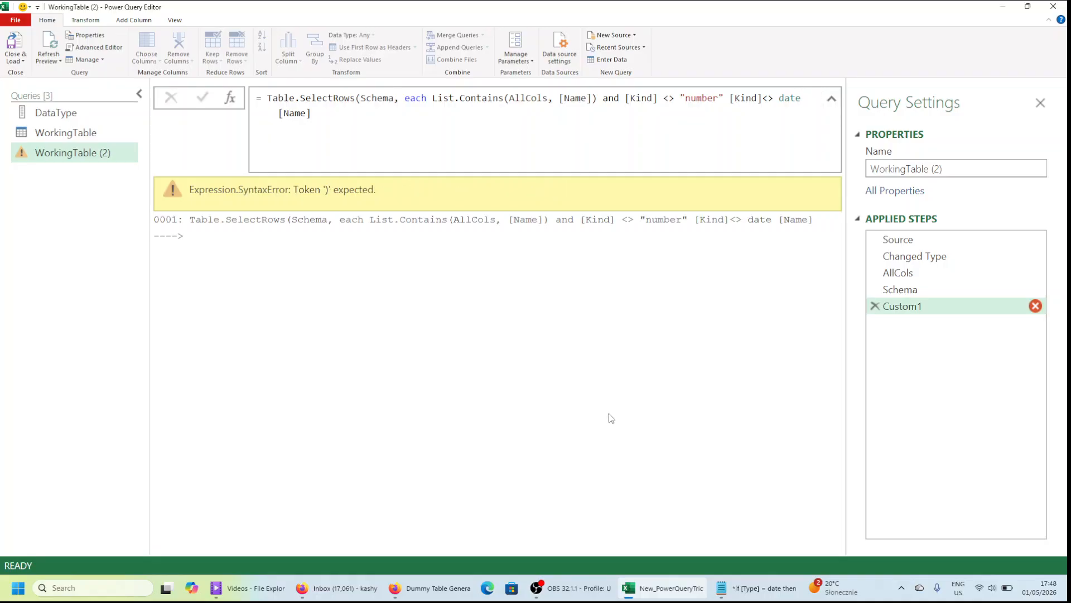
click(805, 97)
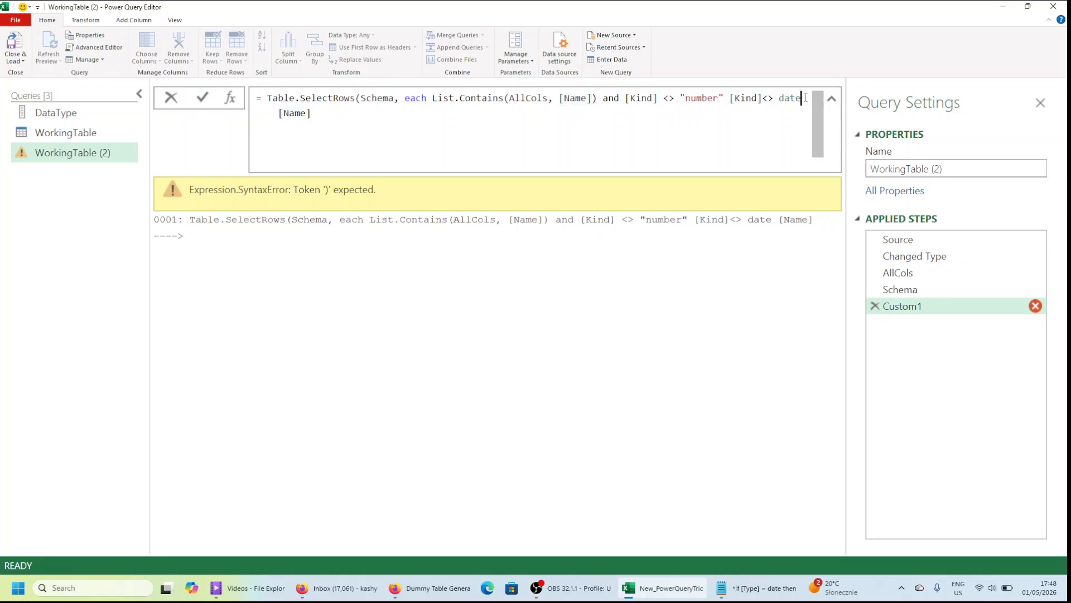
text(")
key(Left)
key(Left)
key(Left)
key(Left)
text(")
key(Return)
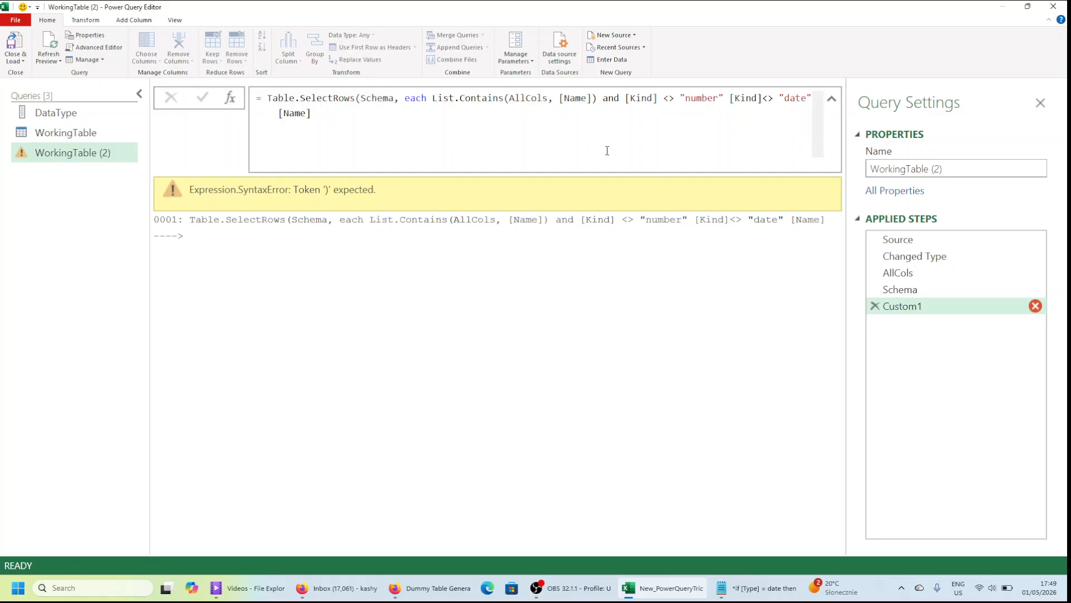
Insert and between the "number" condition and the [Kind]<> "date" condition, and apply the formula.
click(607, 150)
click(444, 99)
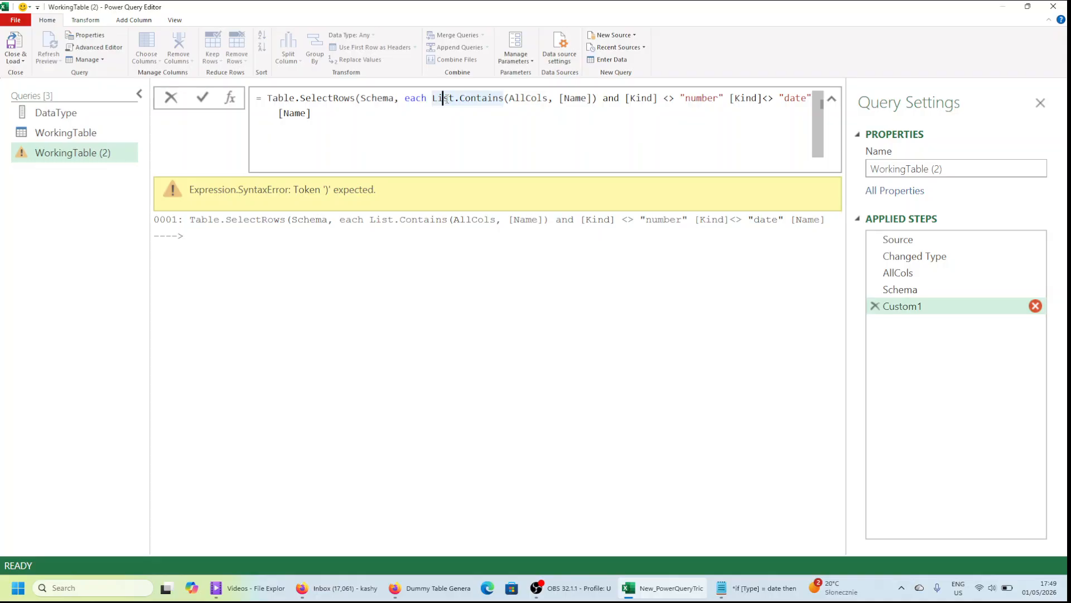
key(ctrl+Right)
key(ctrl+Right)
key(ctrl+Right)
key(ctrl+Right)
key(ctrl+Right)
key(ctrl+Right)
key(ctrl+Right)
key(ctrl+Right)
key(ctrl+Right)
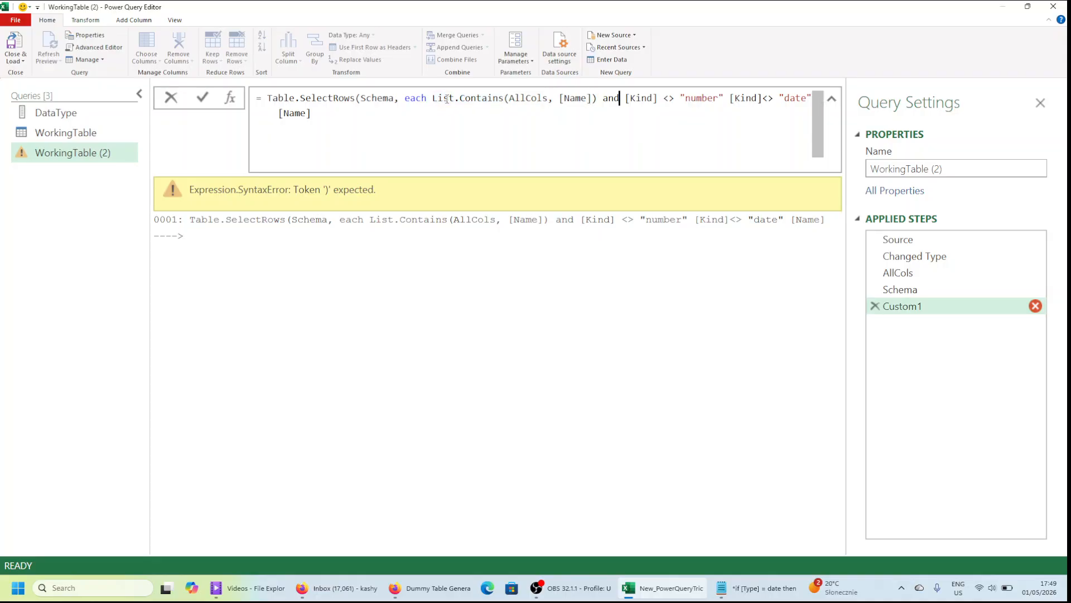
key(ctrl+Right)
key(ctrl+Right)
text(and)
click(240, 416)
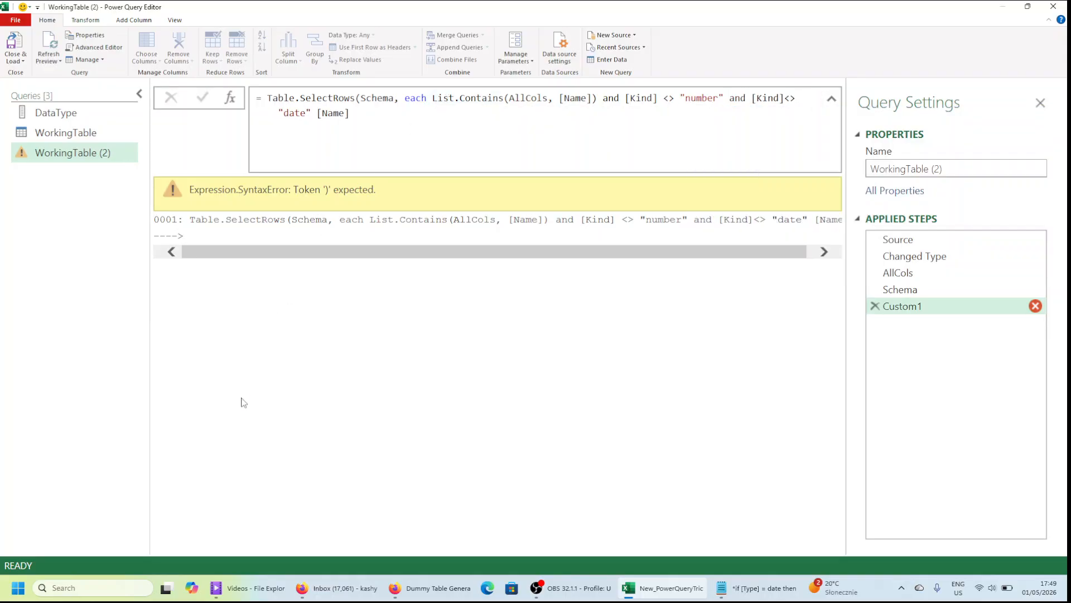
Insert a space between [Kind] and <> in the "date" condition of the formula.
double_click(297, 102)
key(ctrl+Right)
key(ctrl+Right)
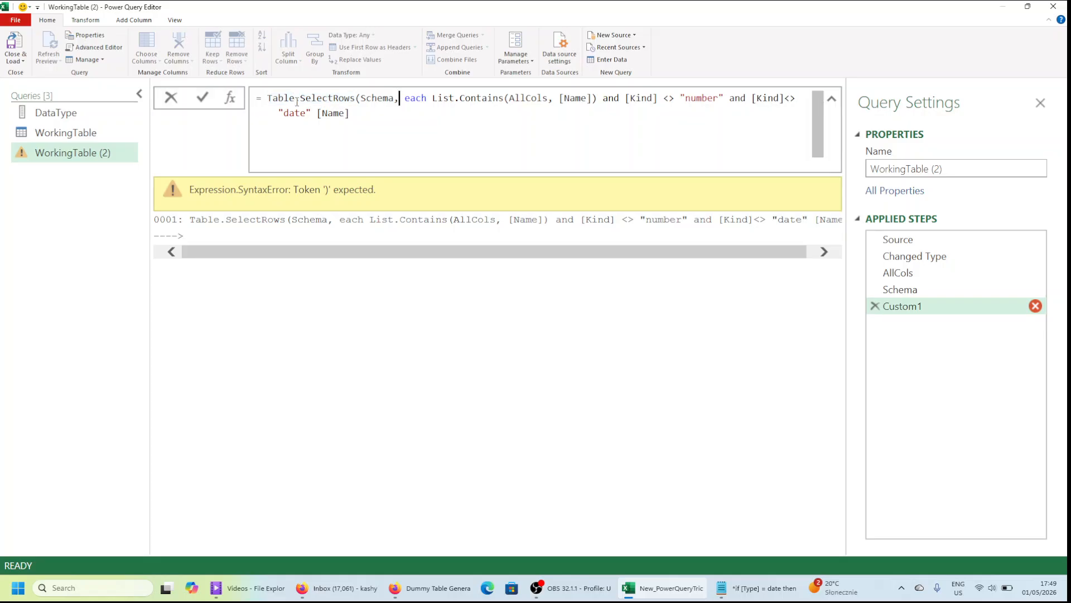
key(ctrl+Right)
key(ctrl+Right)
key(ctrl+Right)
key(ctrl+Right)
key(ctrl+Right)
key(ctrl+Right)
key(ctrl+Right)
key(ctrl+Right)
key(ctrl+Right)
key(ctrl+Right)
key(ctrl+Right)
key(ctrl+Right)
key(ctrl+Right)
key(ctrl+Right)
key(ctrl+Right)
key(Right)
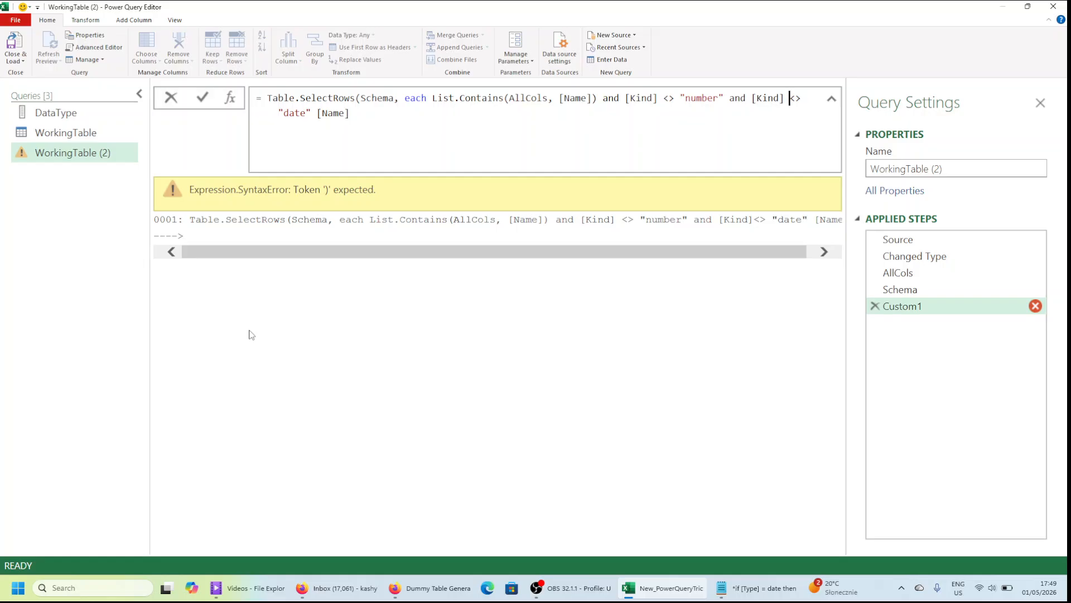
Close the Table.SelectRows call with a parenthesis directly before the final [Name] and apply the formula.
click(359, 122)
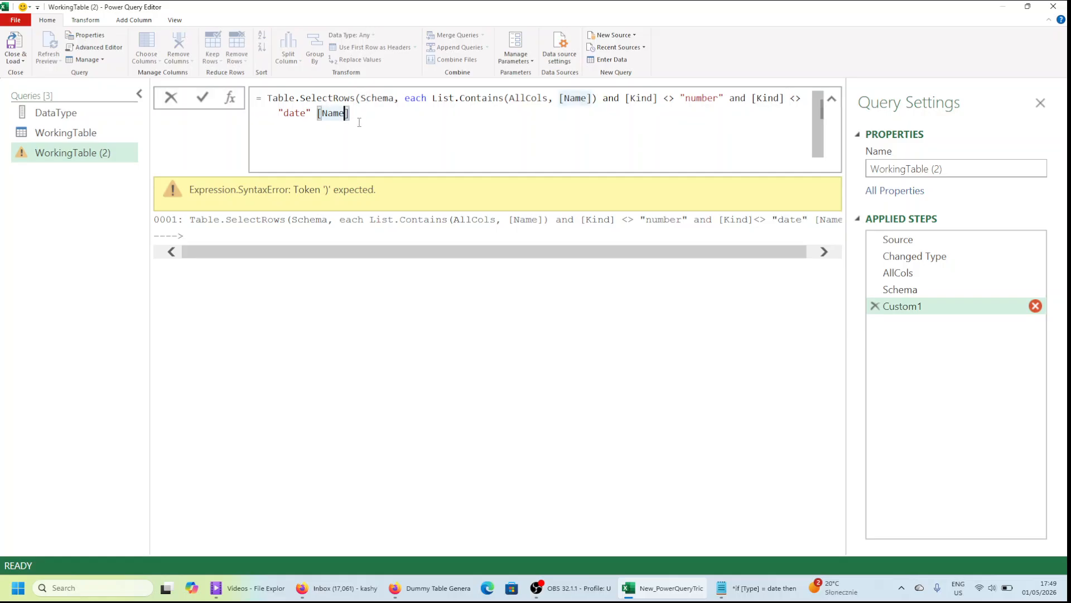
key(Left)
key(Left)
key(Left)
key(Left)
key(Left)
key(Left)
key(Right)
text())
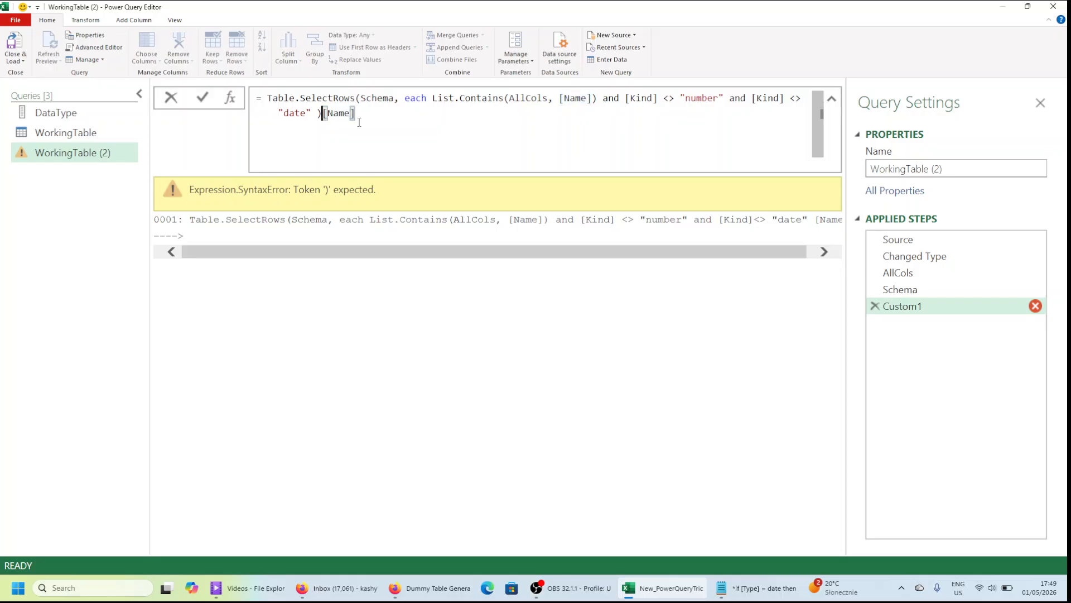
key(Return)
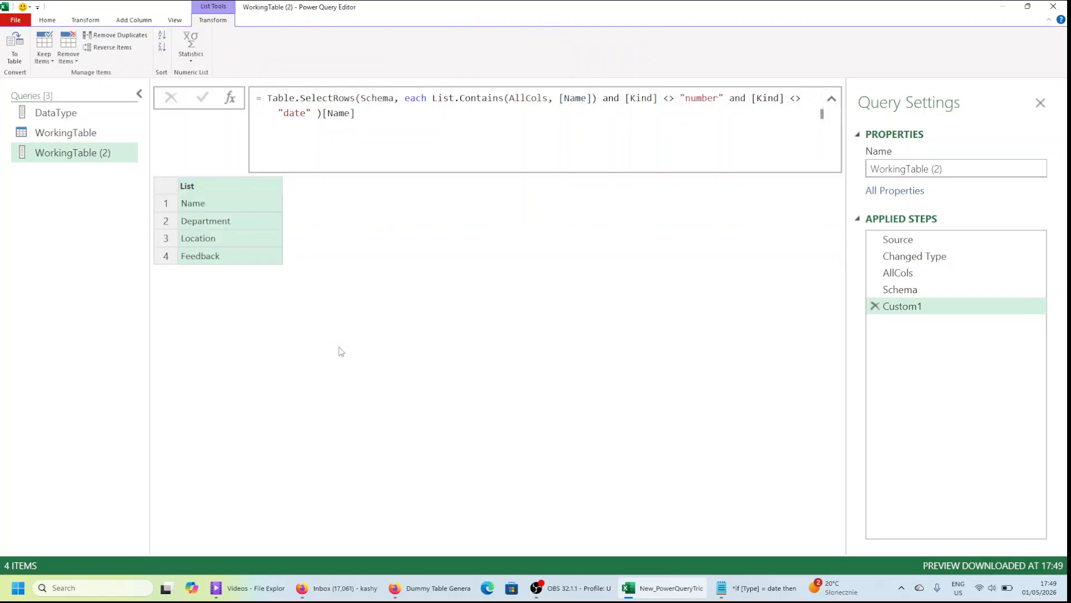
Remove the space between "date" and the closing parenthesis and apply the formula.
click(315, 115)
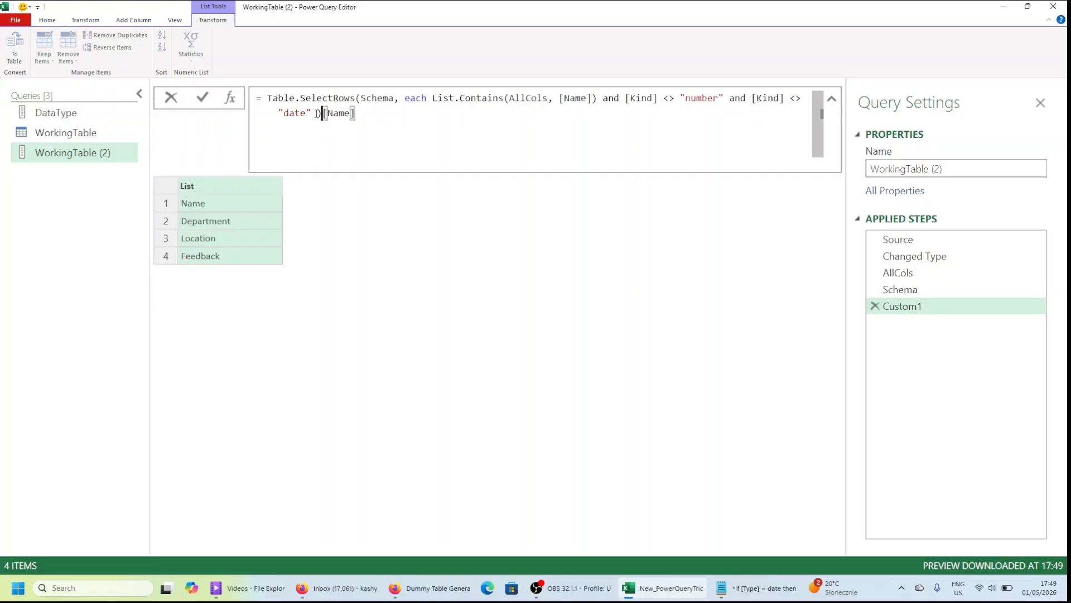
key(Left)
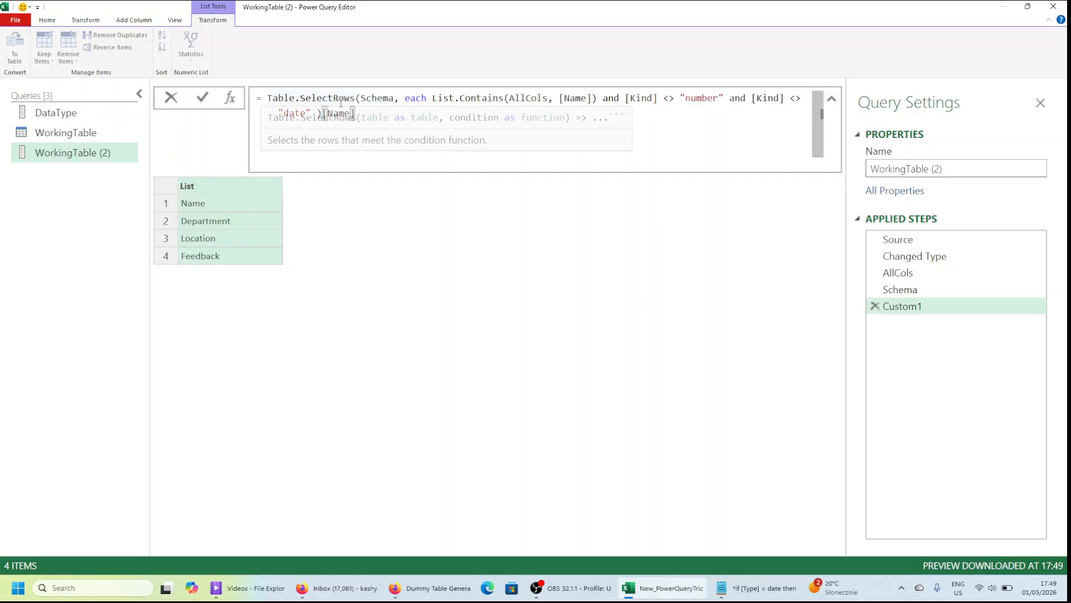
key(BackSpace)
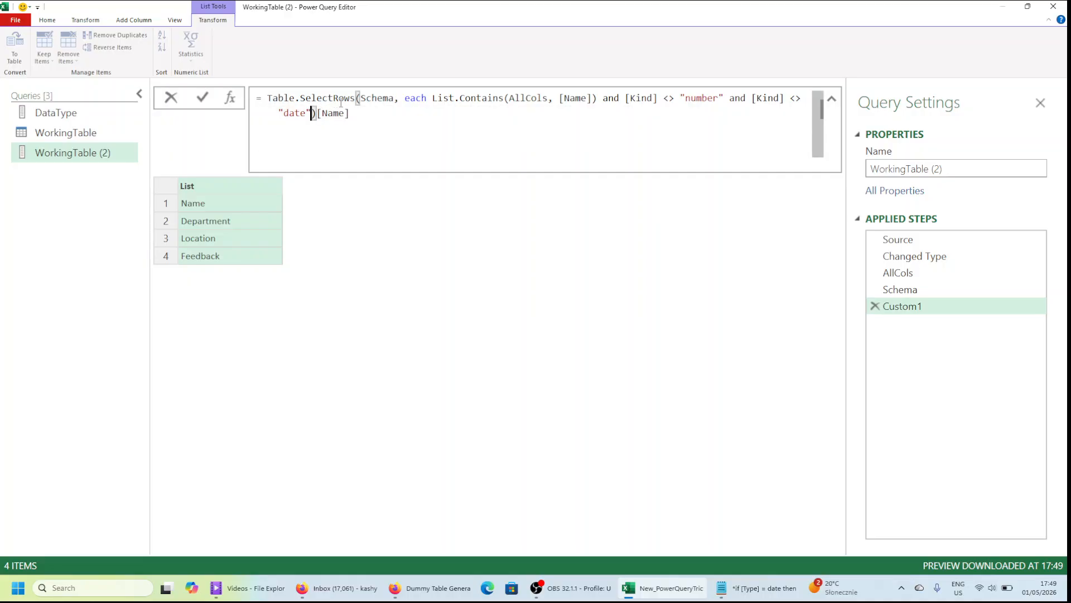
click(334, 312)
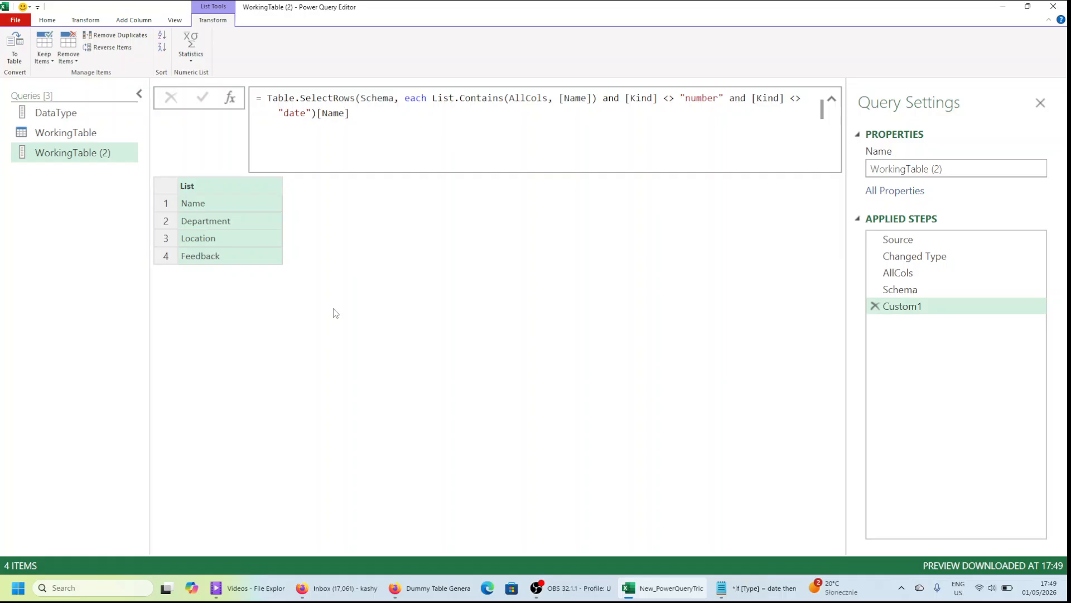
Review the Table.SelectRows formula against the outputs of the AllCols, Schema and Custom1 steps.
click(365, 117)
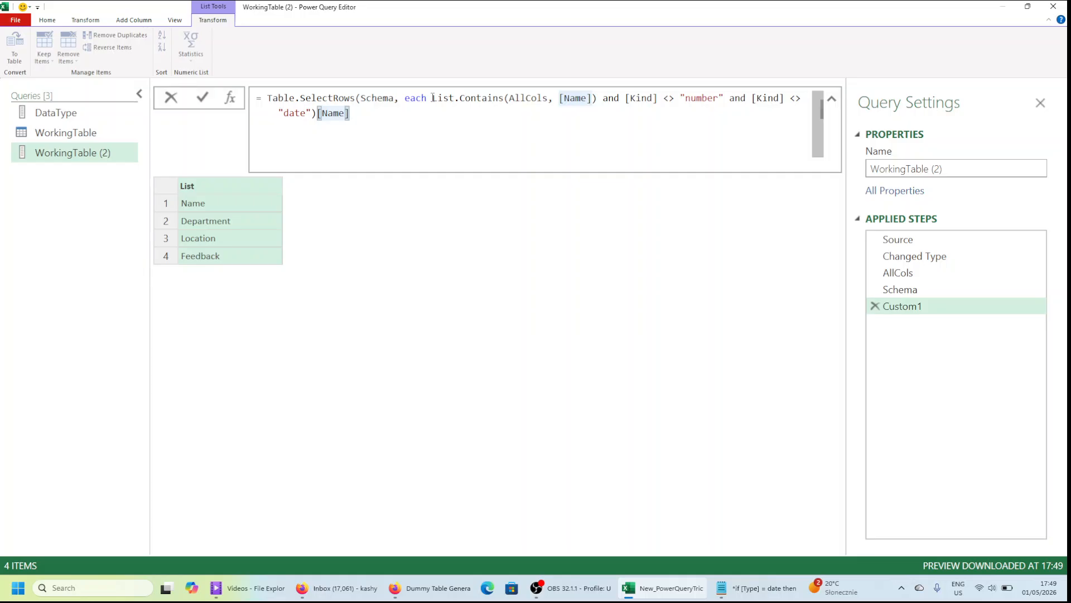
key(ctrl+shift+equal)
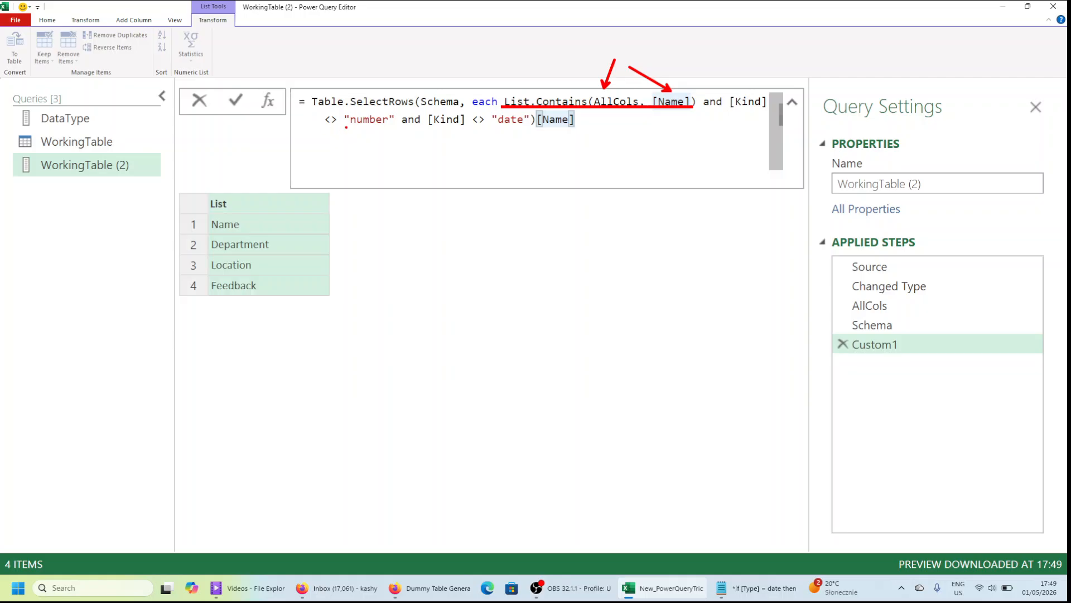
drag(346, 127, 385, 126)
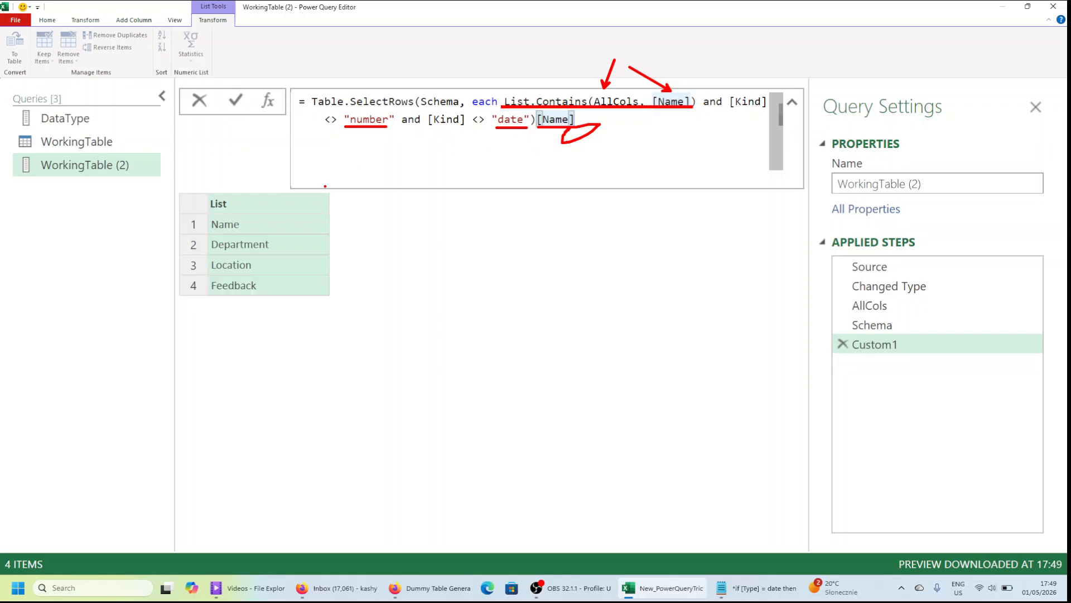
key(Escape)
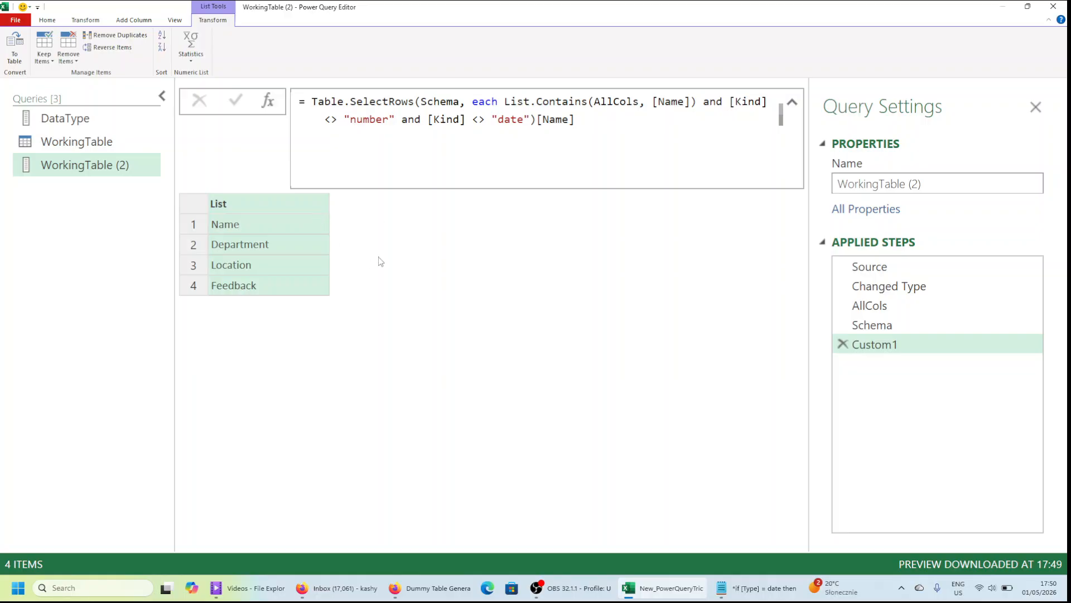
click(869, 307)
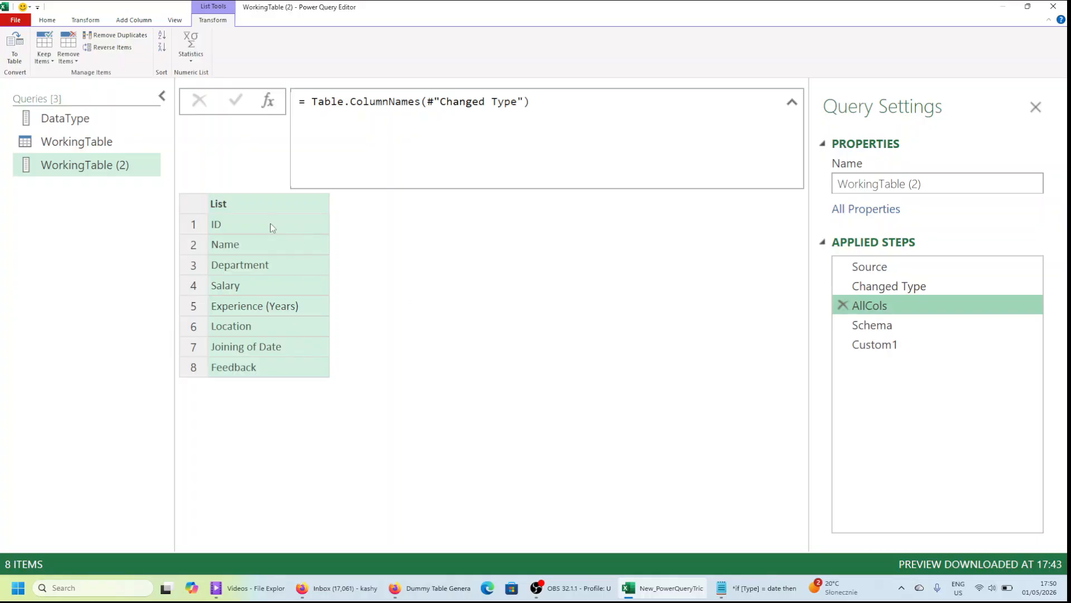
click(904, 326)
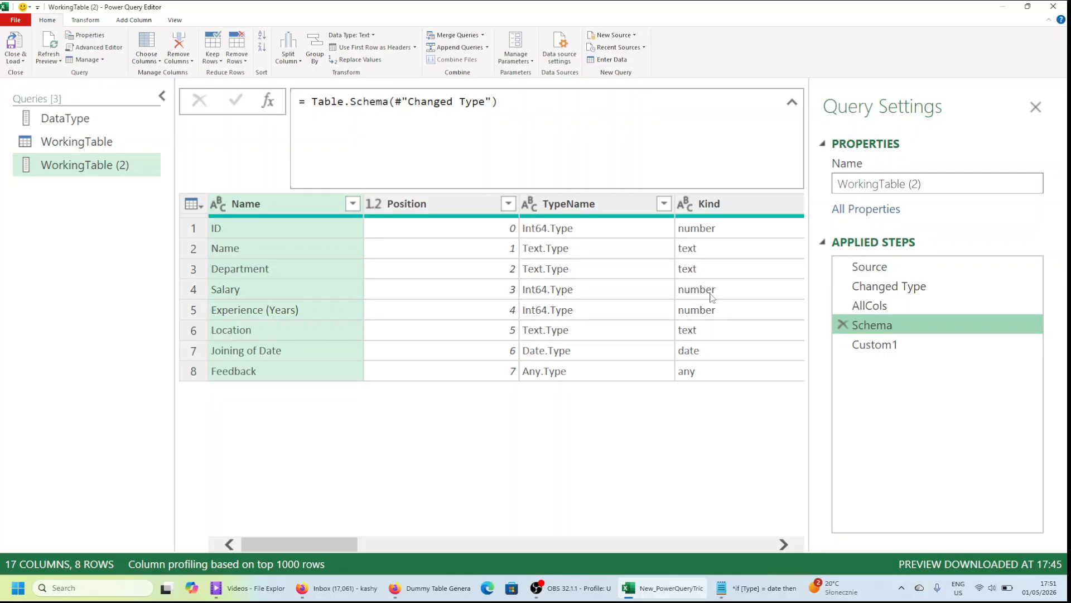
click(881, 342)
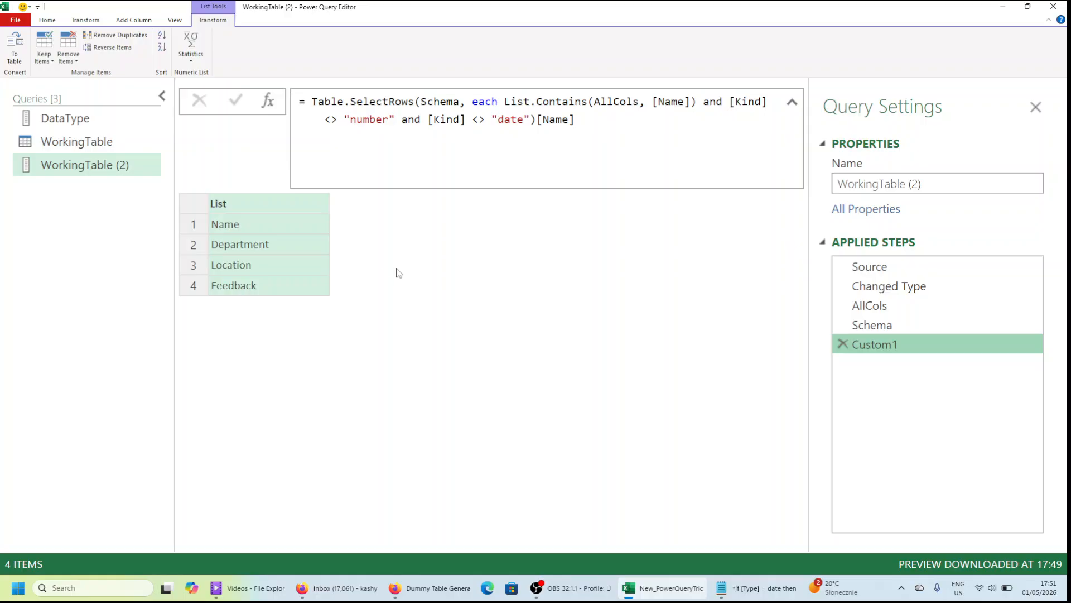
Rename the Custom1 step as FilteredList.
click(874, 342)
text(Filte)
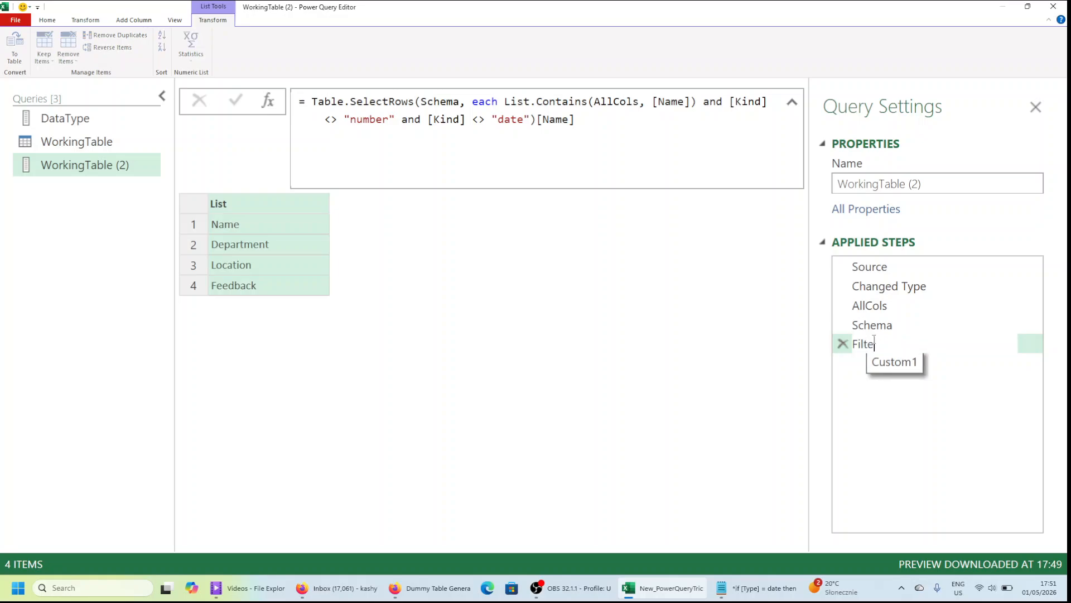
text(redList)
key(Return)
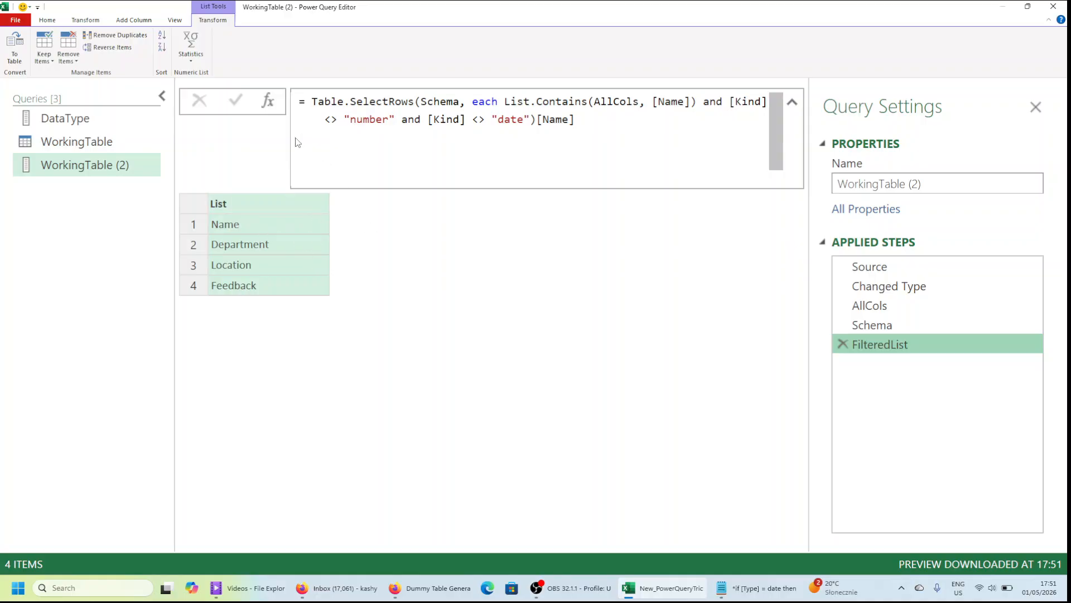
Add a custom step after FilteredList and start its formula as List.Transform(FilteredList.
click(268, 106)
click(426, 111)
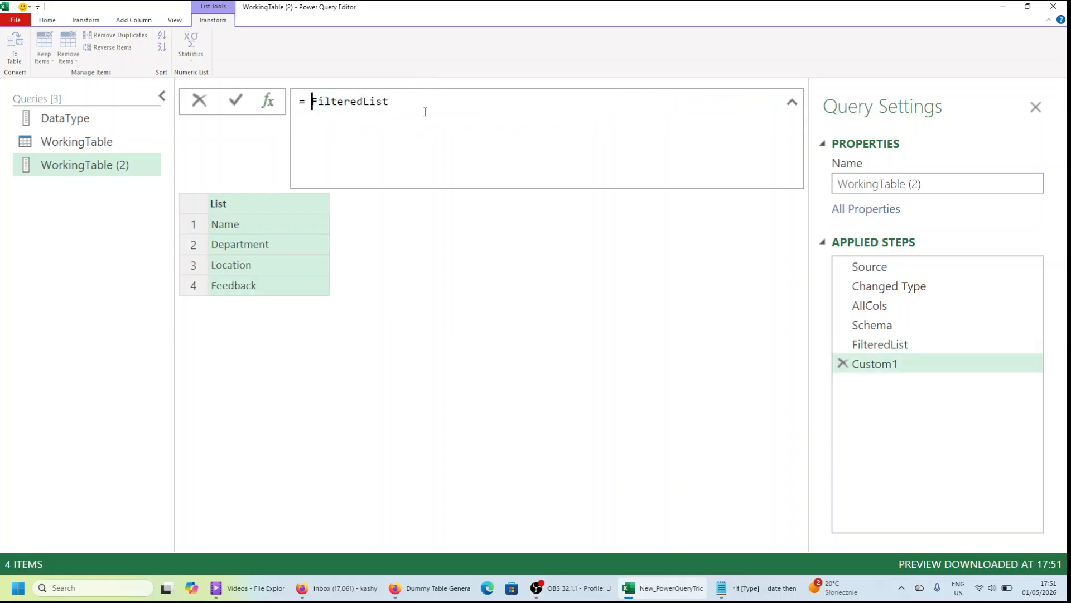
text(()
text(List.Tr)
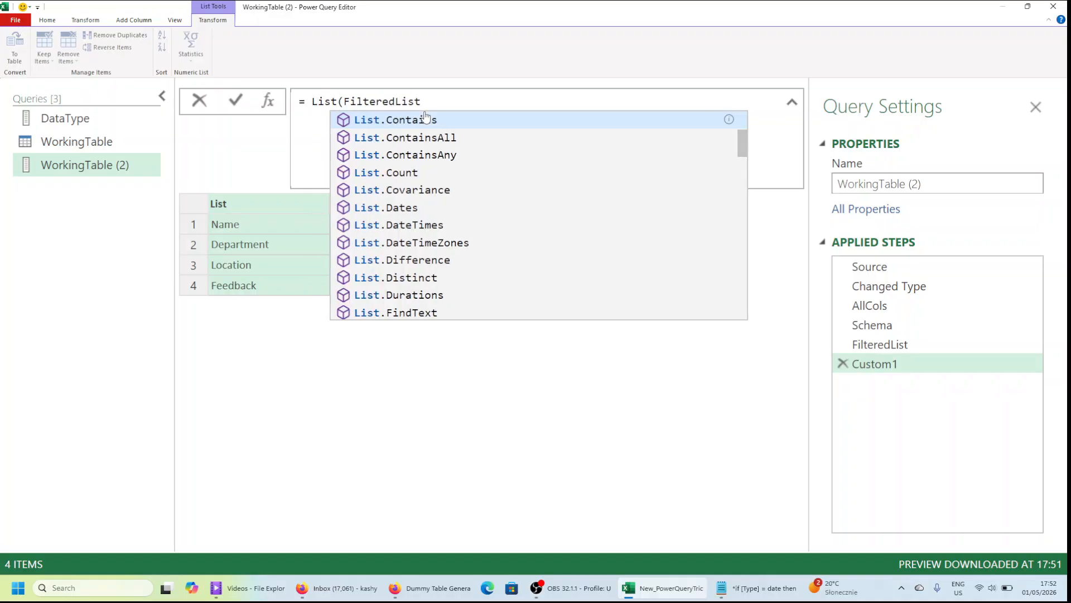
text(ansfor)
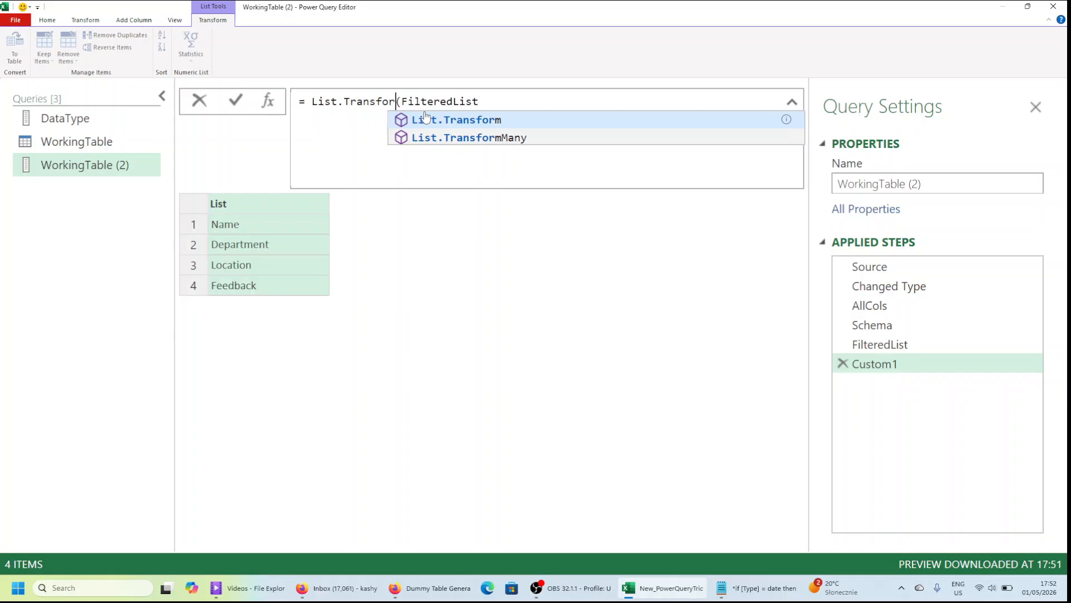
key(Tab)
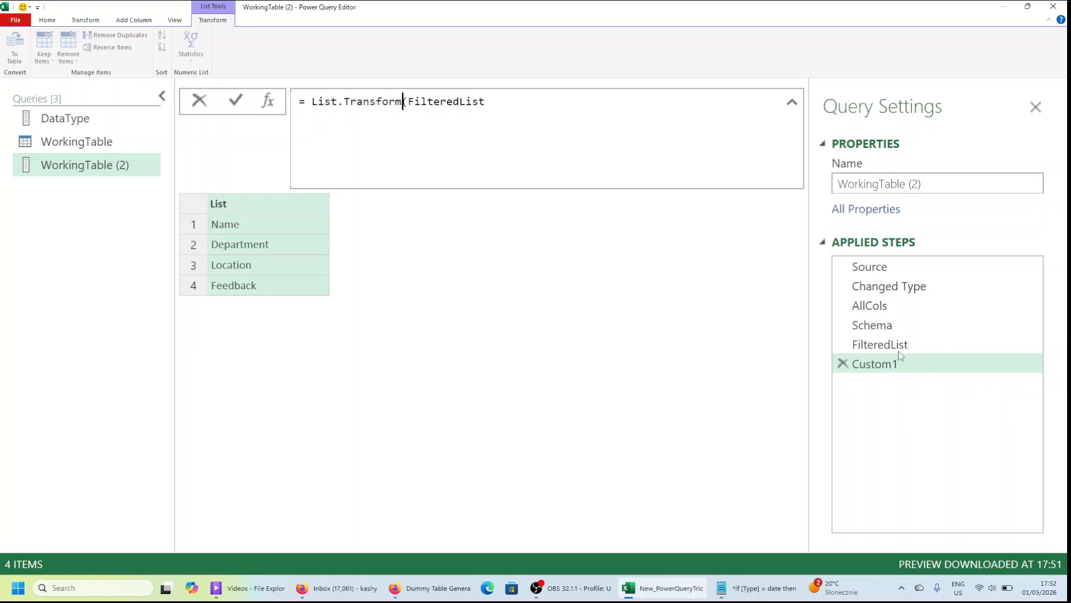
Add each{_, Text.Upper} as the transformation argument of List.Transform after FilteredList.
click(498, 102)
text(, each)
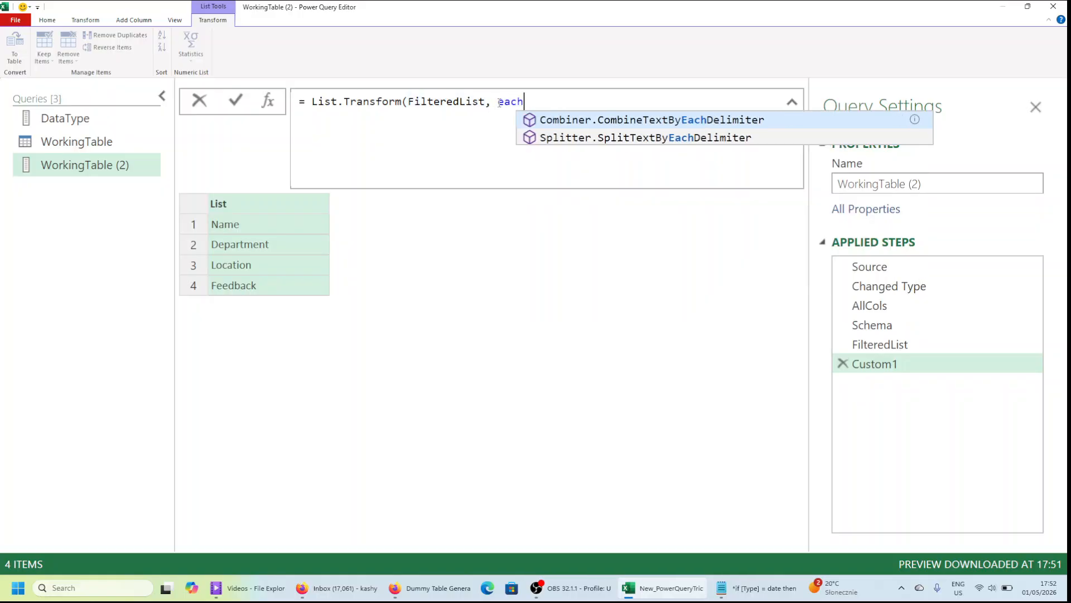
text({)
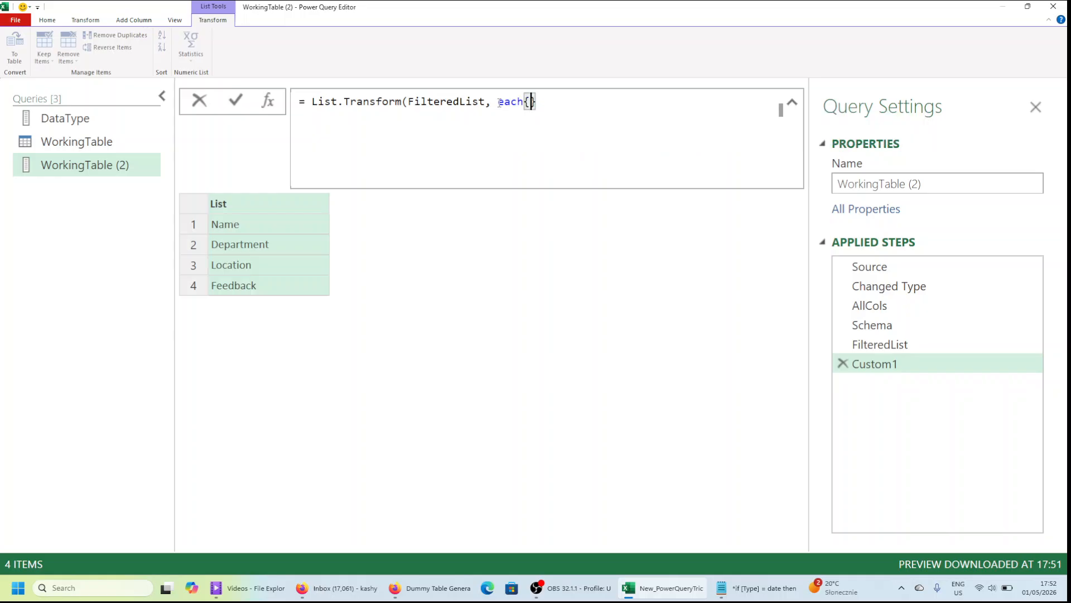
text(_, Text)
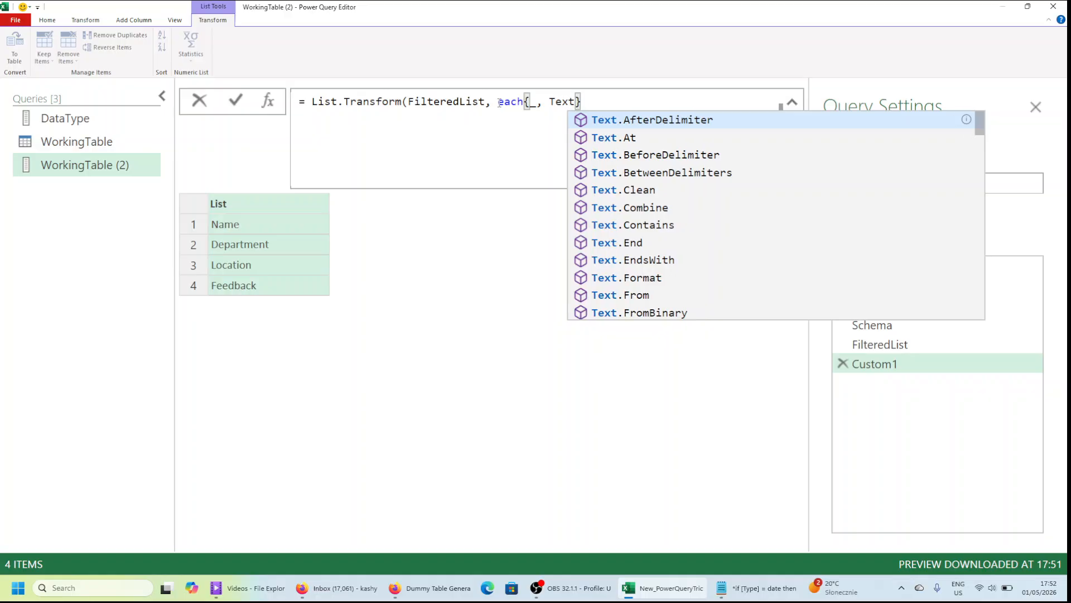
text(.upp)
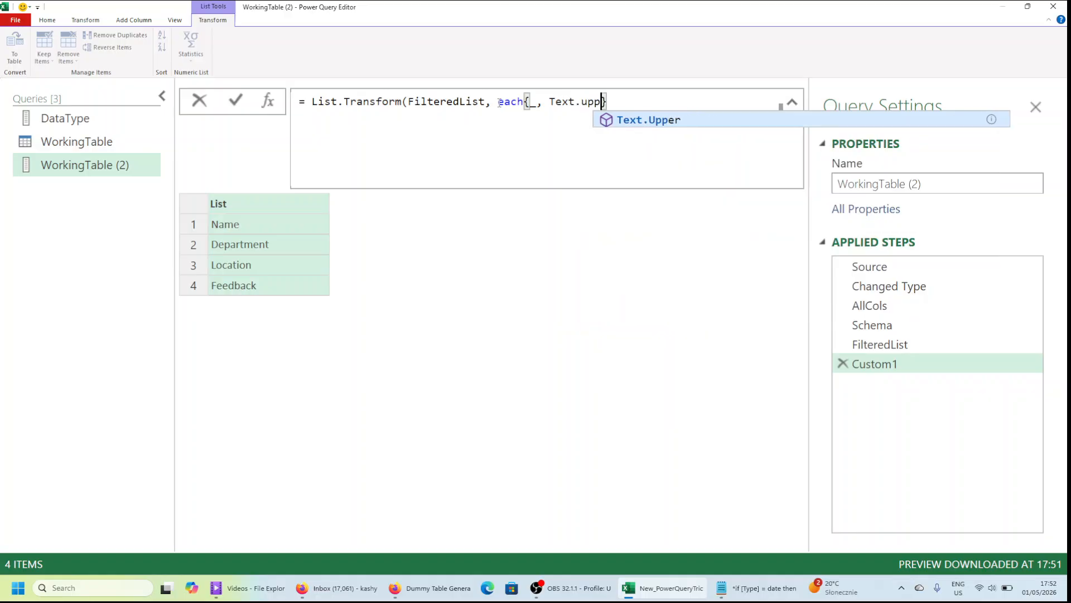
key(Escape)
key(Tab)
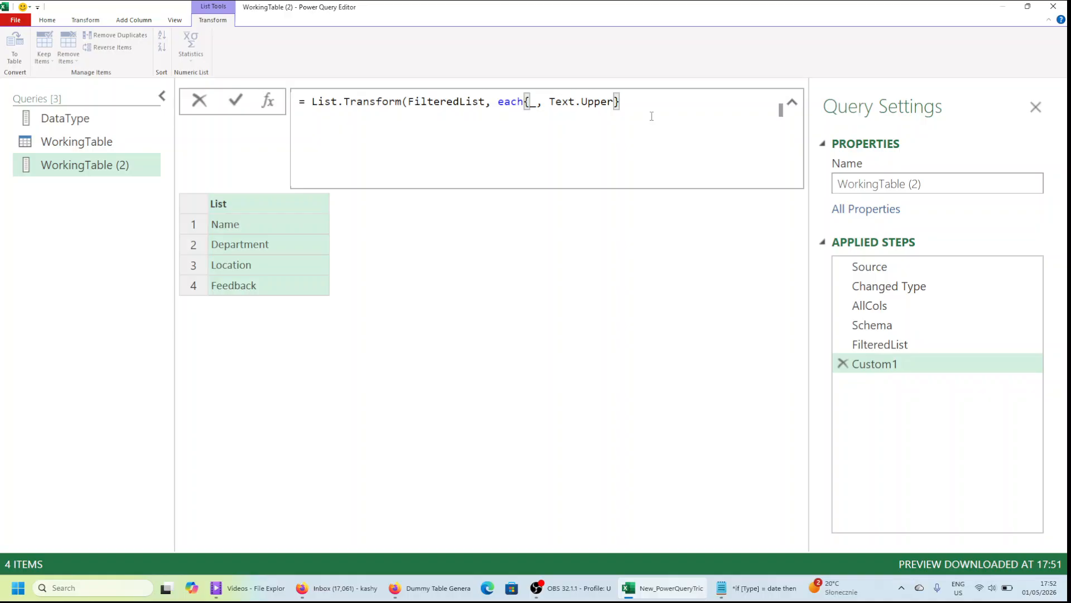
Append type text after the braces and close the List.Transform call.
click(652, 116)
text(typ)
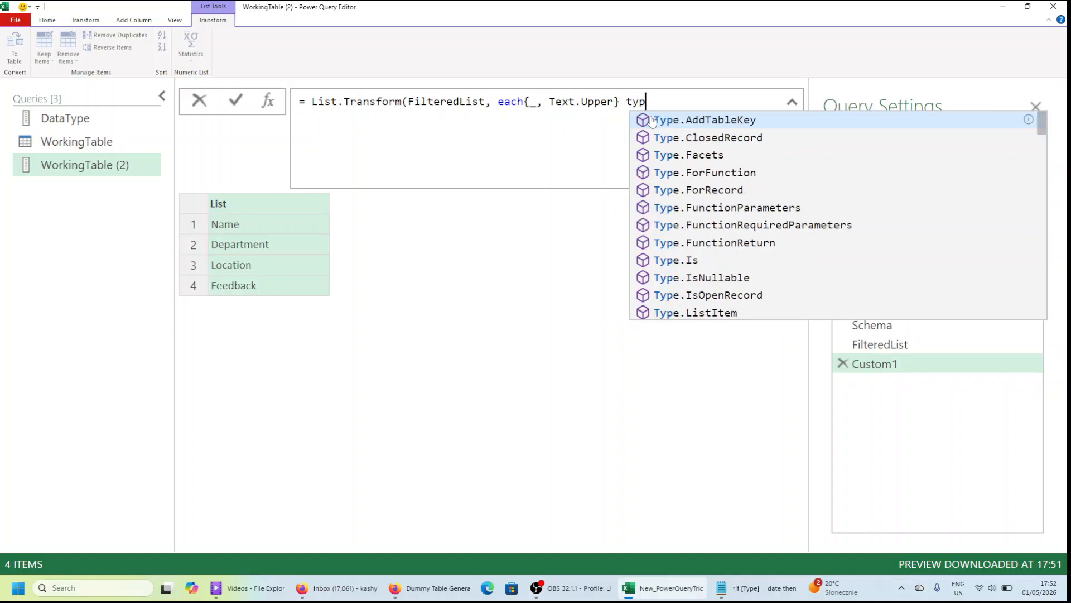
text(e text))
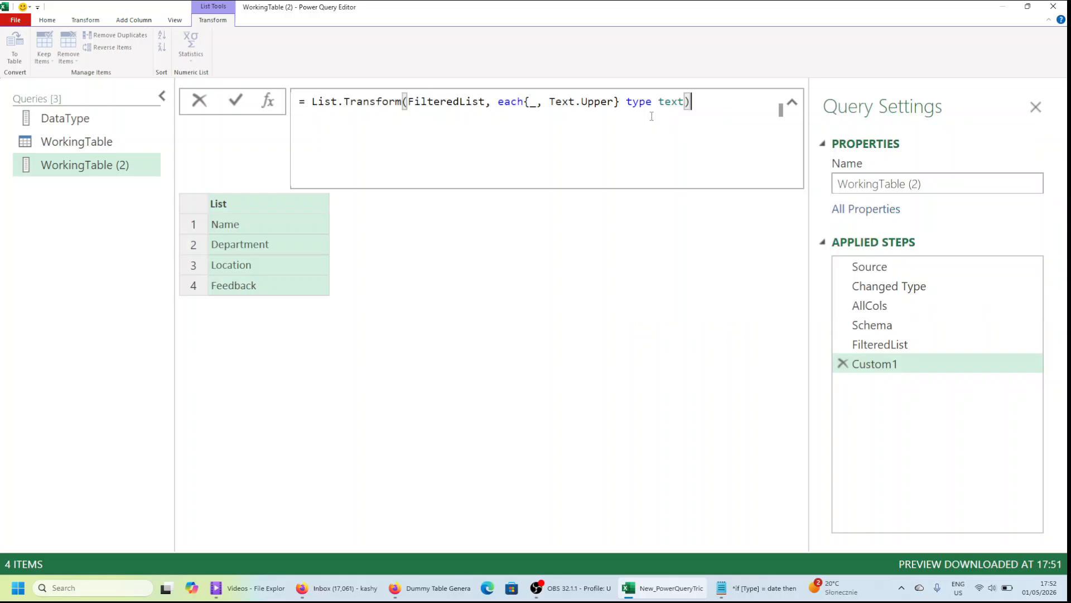
Commit the List.Transform formula and try separating the braces from type text with a comma.
key(Return)
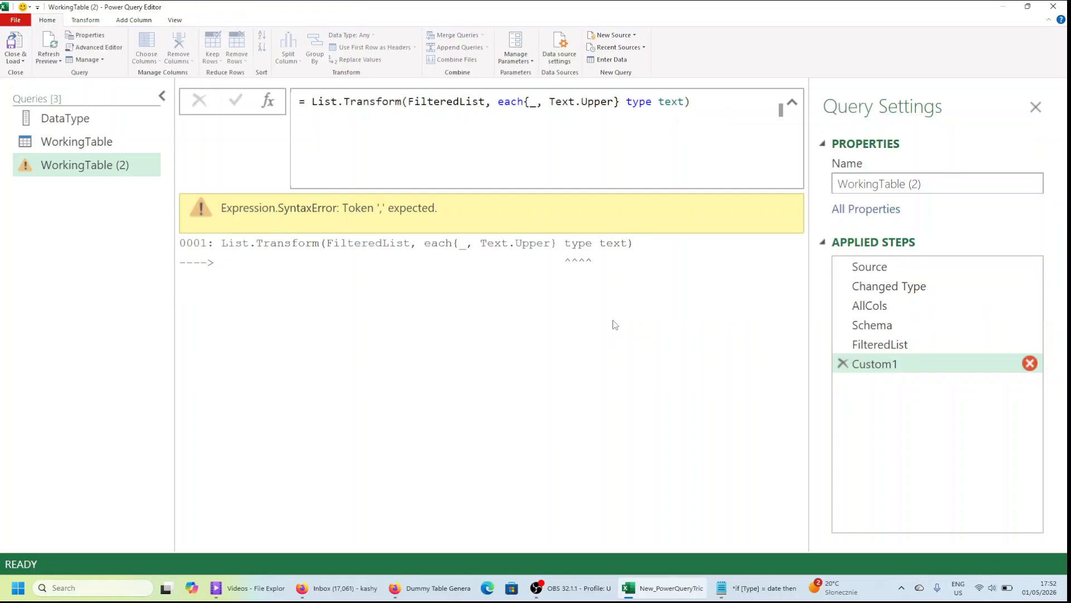
click(618, 102)
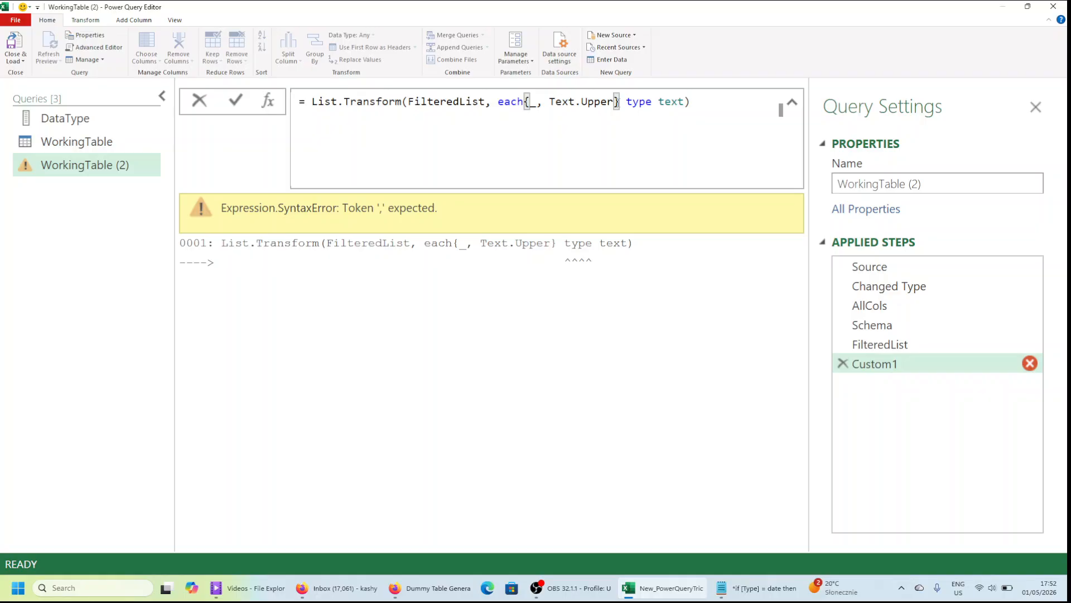
text(,)
key(Return)
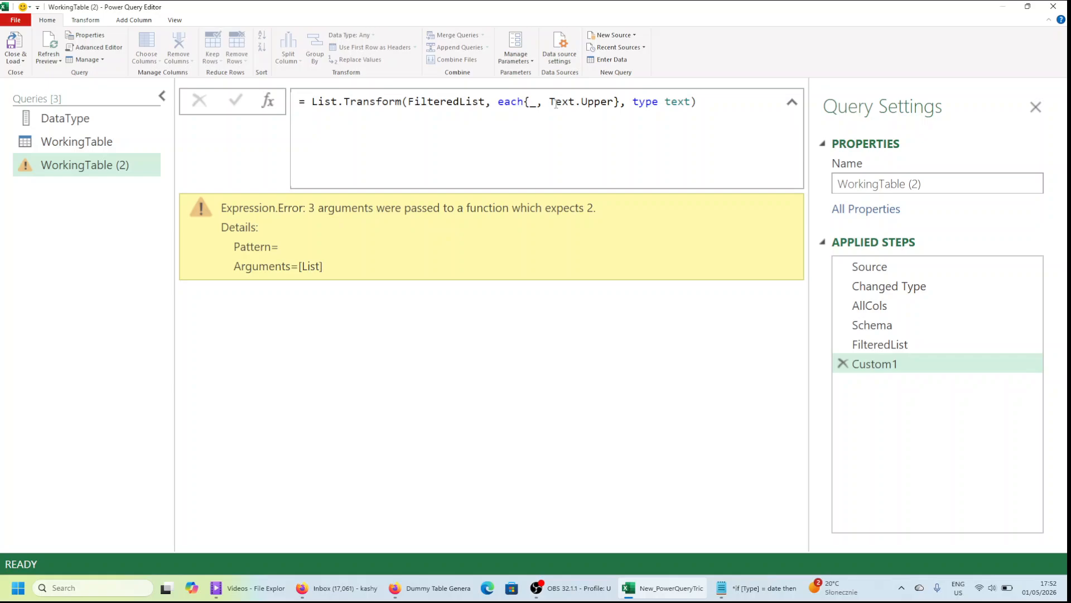
Try removing the comma and moving the closing brace from after Text.Upper to after type text.
click(627, 108)
key(BackSpace)
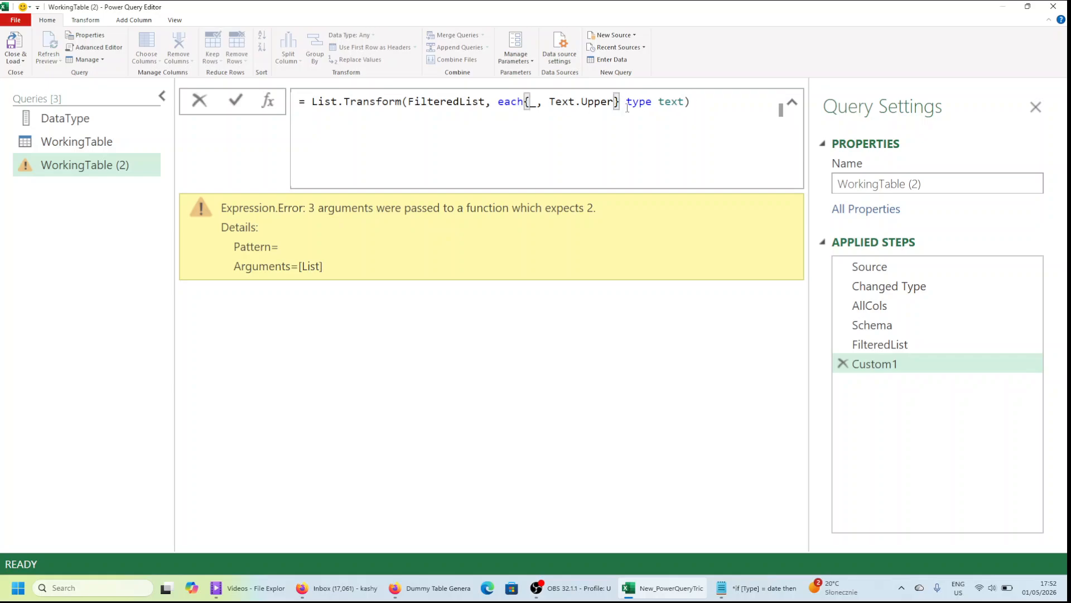
key(BackSpace)
click(628, 108)
key(Right)
key(Right)
key(Right)
key(Right)
key(Right)
key(Right)
key(Right)
key(Right)
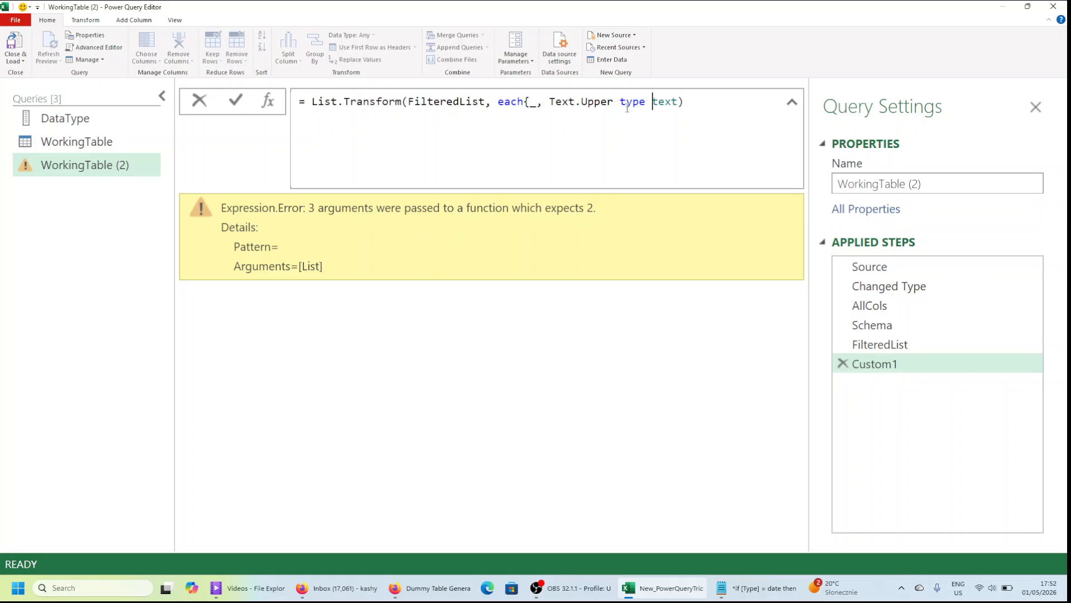
text(})
key(Return)
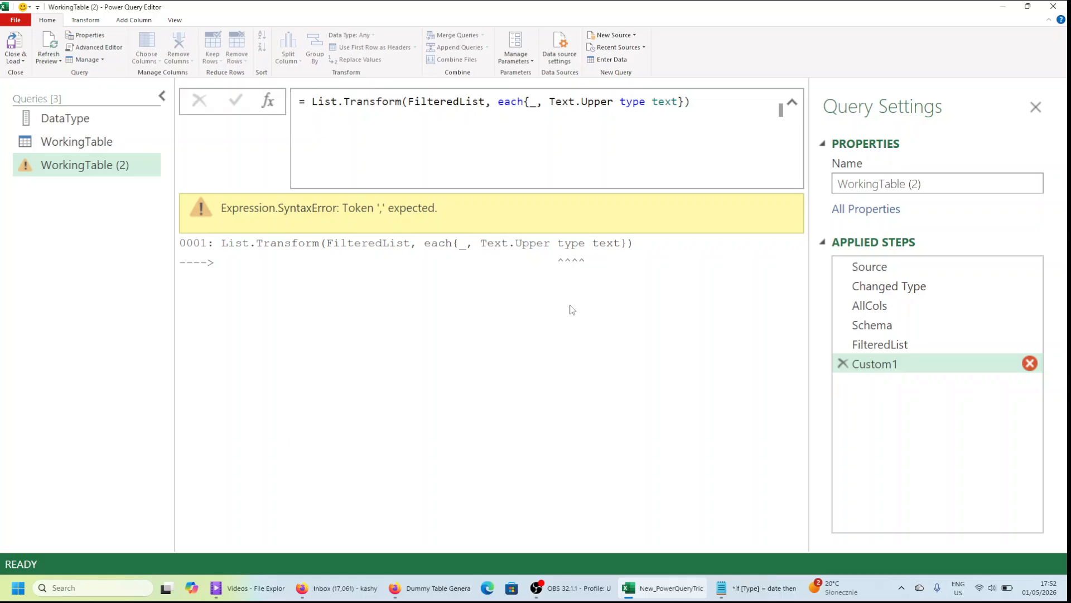
Remove type text from the formula, close the braces after Text.Upper, and commit it.
click(684, 102)
key(BackSpace)
key(ctrl+shift+Left)
key(ctrl+shift+Left)
key(BackSpace)
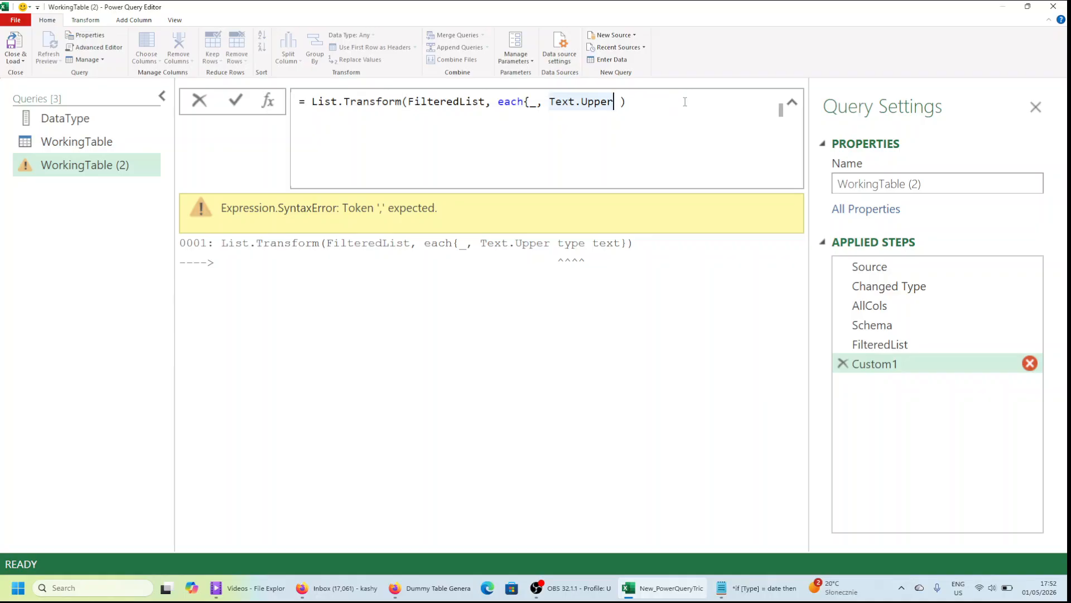
text(})
key(Return)
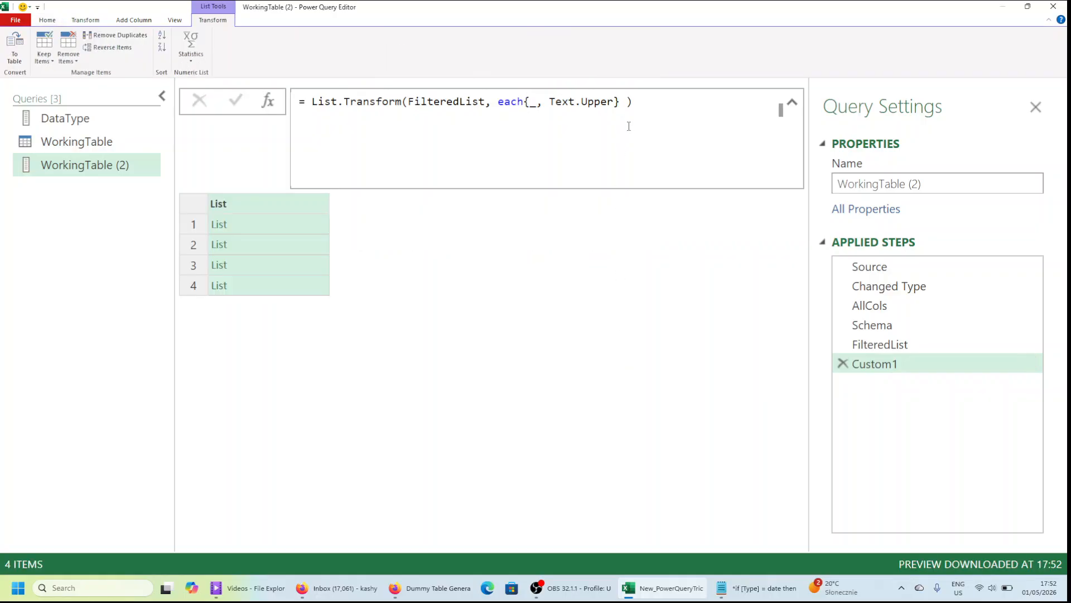
Preview the first two nested lists and compare the Custom1 step with the FilteredList step.
click(253, 223)
click(266, 253)
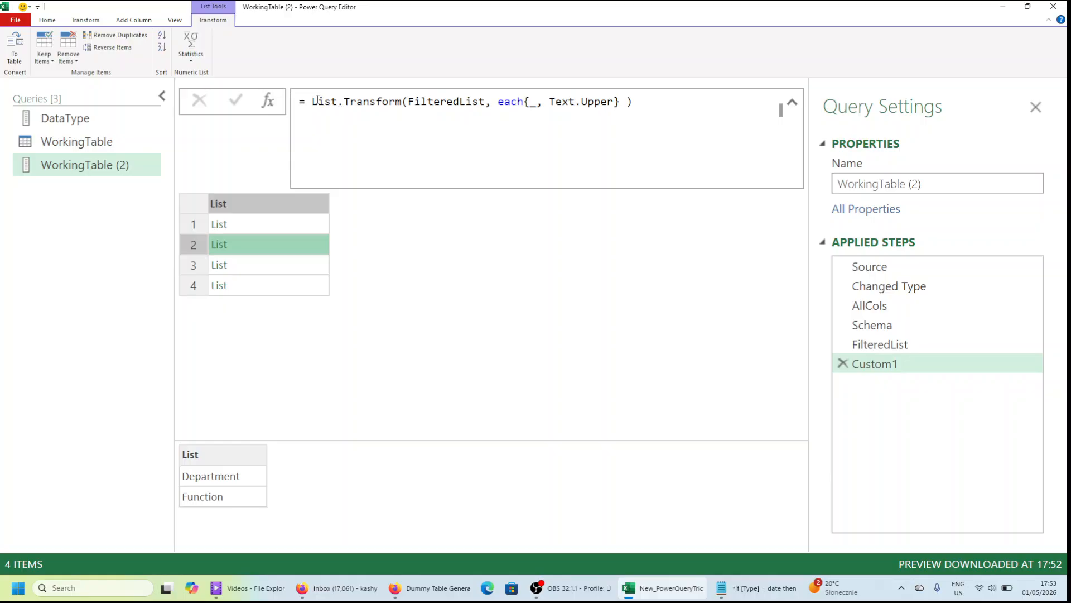
drag(312, 100, 396, 101)
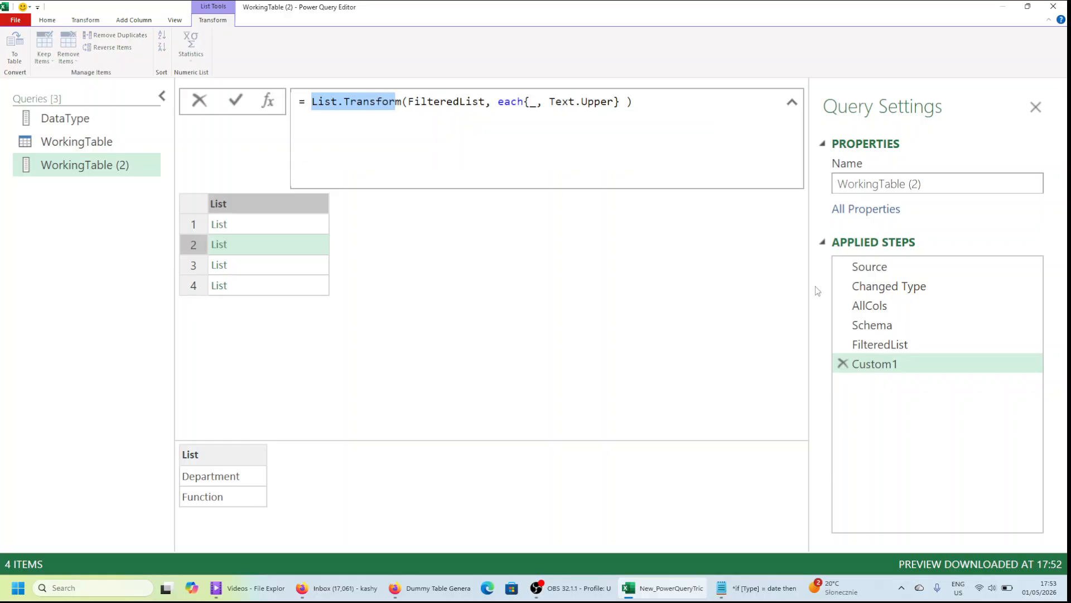
click(904, 346)
click(904, 351)
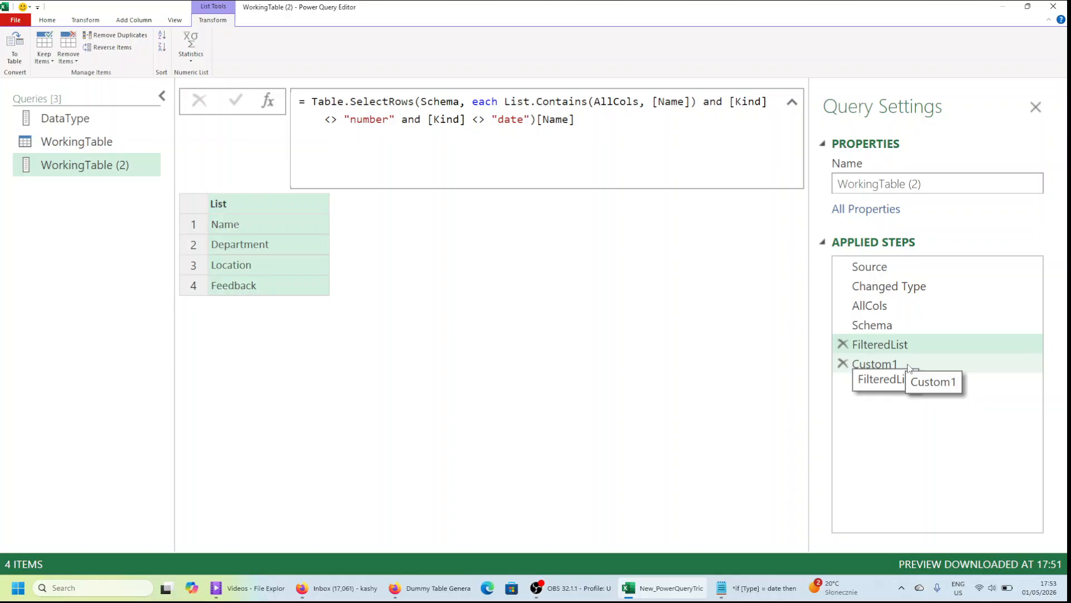
click(910, 366)
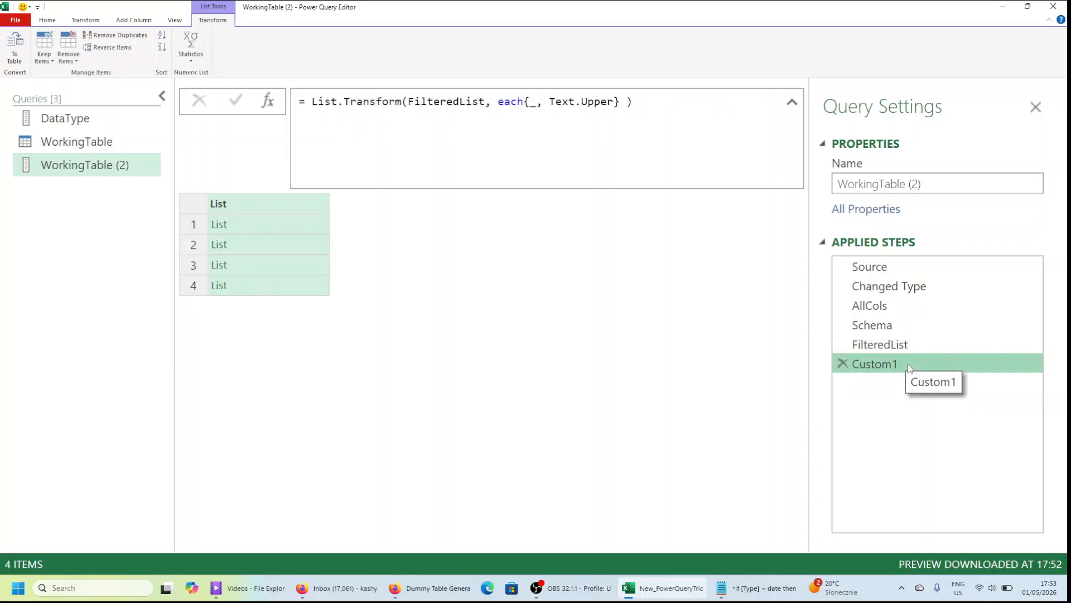
Insert type text after the closing brace in the Custom1 formula and commit it.
click(524, 101)
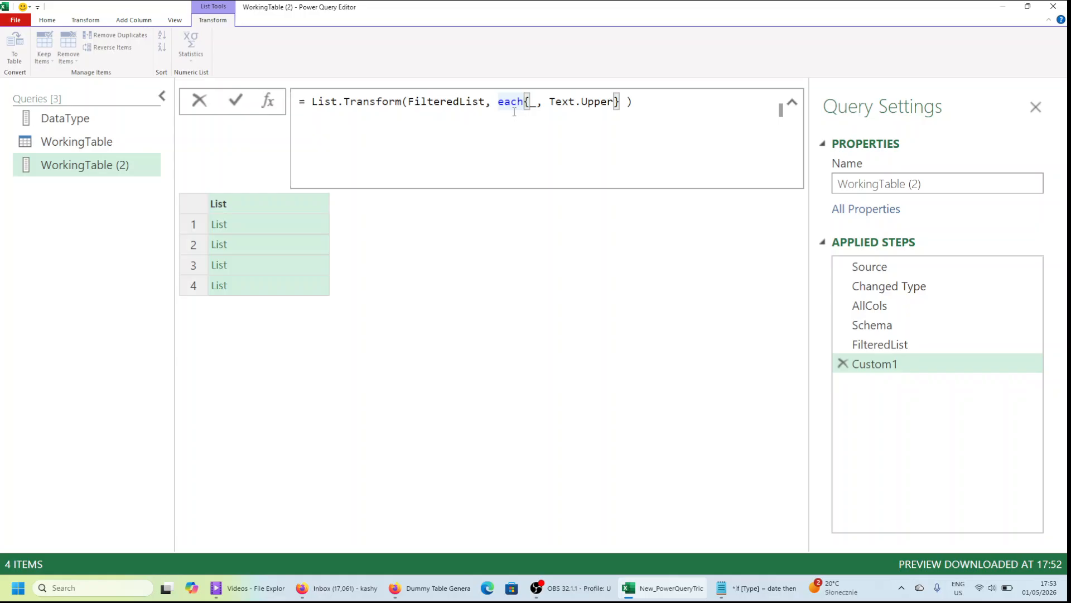
key(Right)
key(Right)
key(Right)
key(Right)
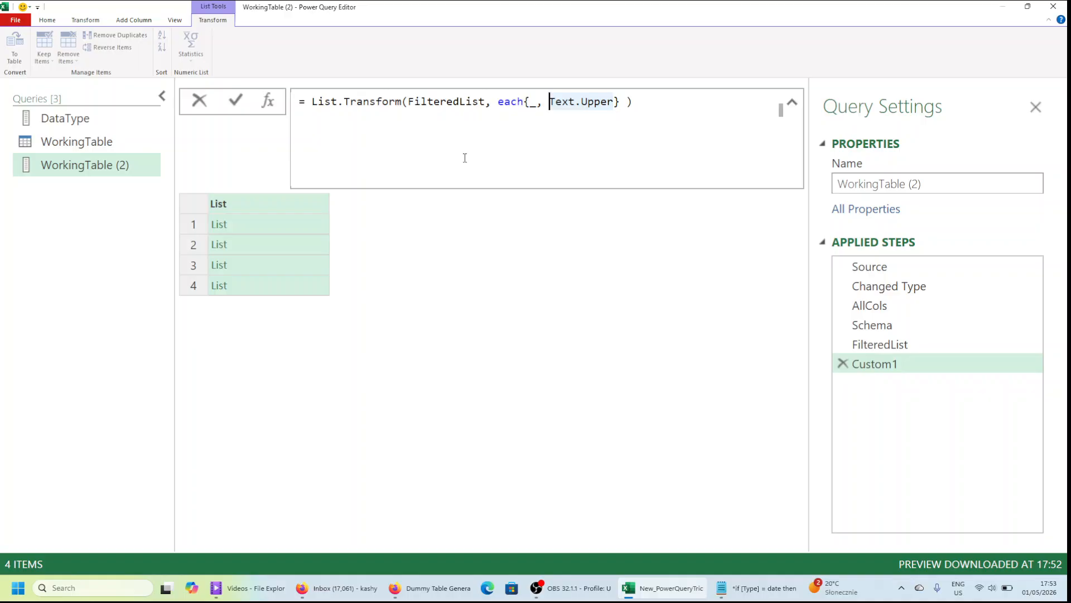
key(Right)
key(Right)
key(Right)
key(Right)
key(Right)
key(Right)
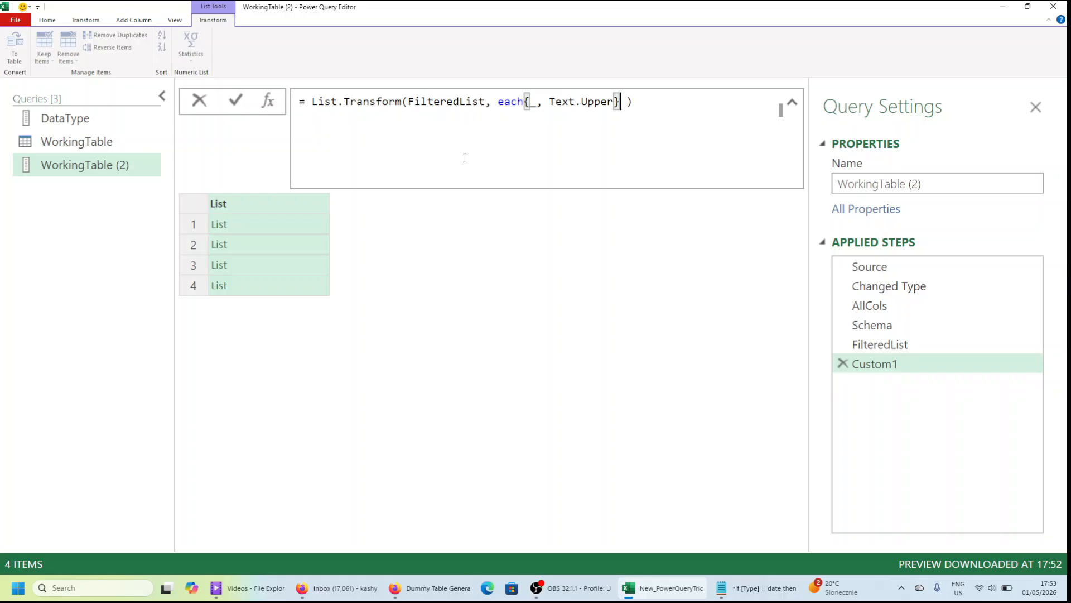
text(,)
key(BackSpace)
text(tyep text)
key(Escape)
key(Left)
key(Left)
key(Left)
key(Left)
key(Left)
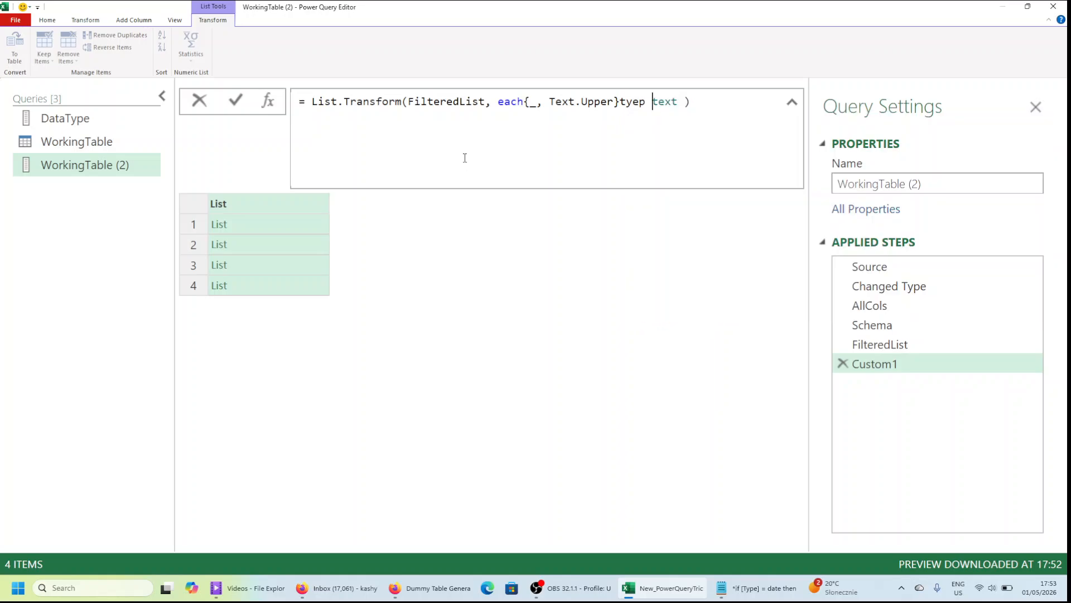
key(BackSpace)
text(p)
key(Escape)
key(BackSpace)
key(BackSpace)
text(pe)
key(Return)
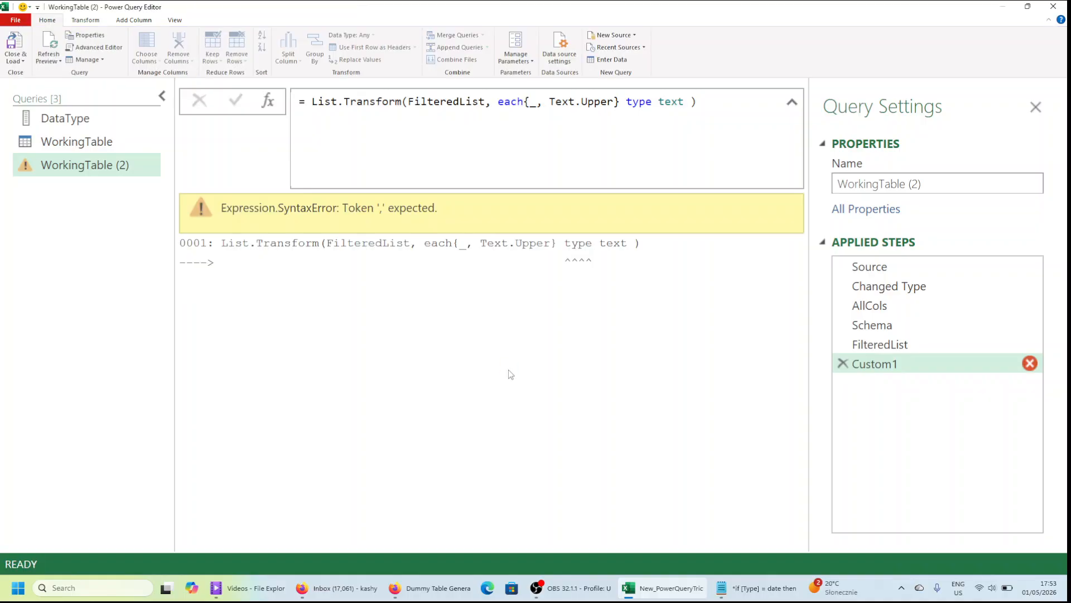
Try passing type text as a third List.Transform argument by adding a comma after the closing brace.
click(623, 103)
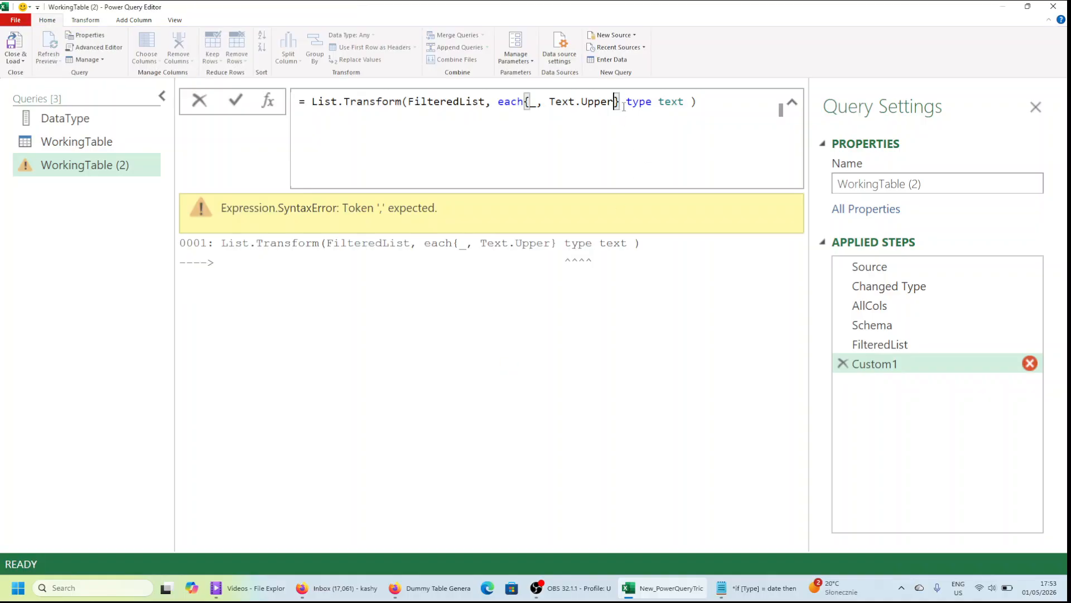
text(,)
key(Return)
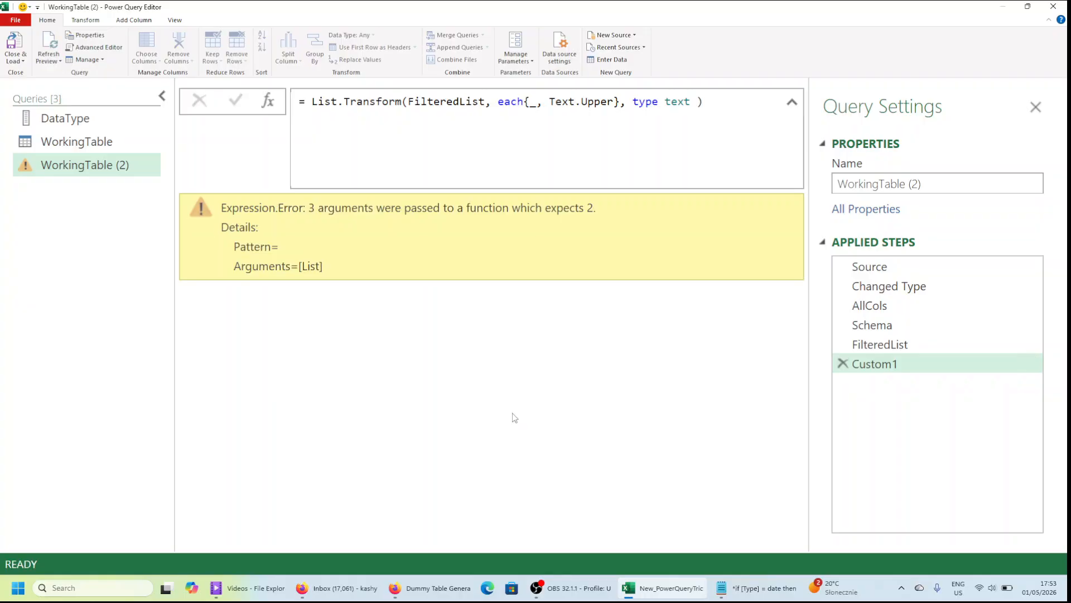
Change the transformation argument to each{_, Text.Upper, type text} and preview the first nested list.
click(629, 106)
key(BackSpace)
key(BackSpace)
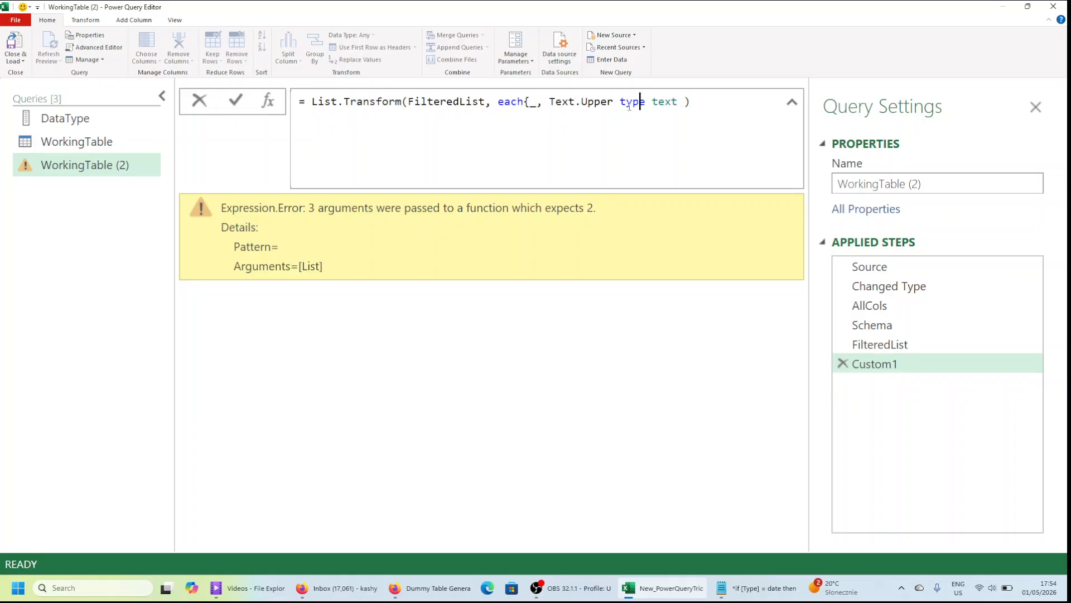
key(Right)
key(Right)
key(Right)
key(Right)
key(Right)
key(Right)
text(})
click(620, 102)
key(Left)
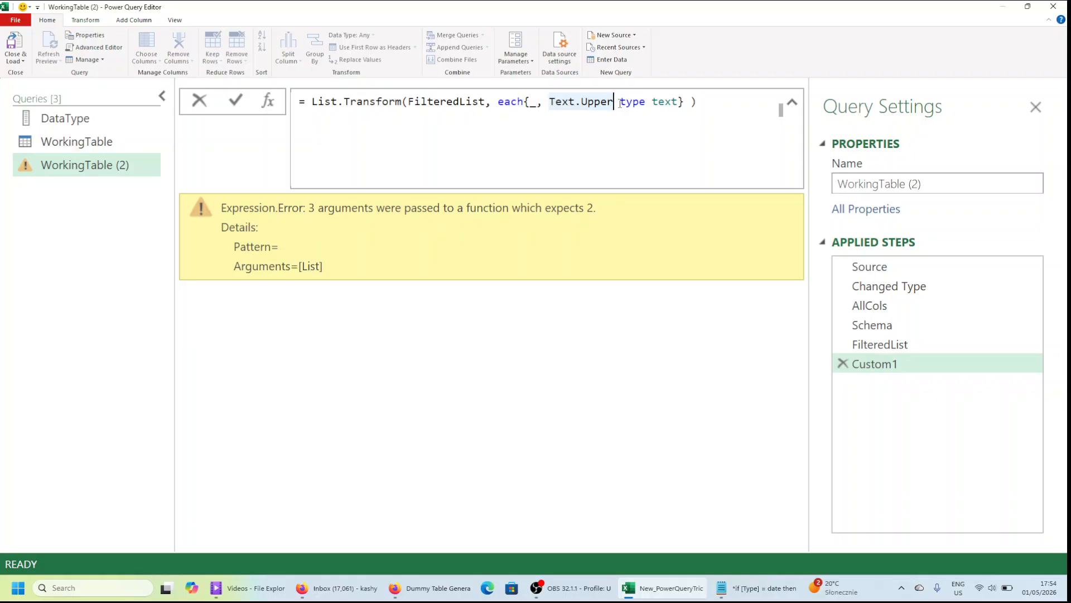
text(,)
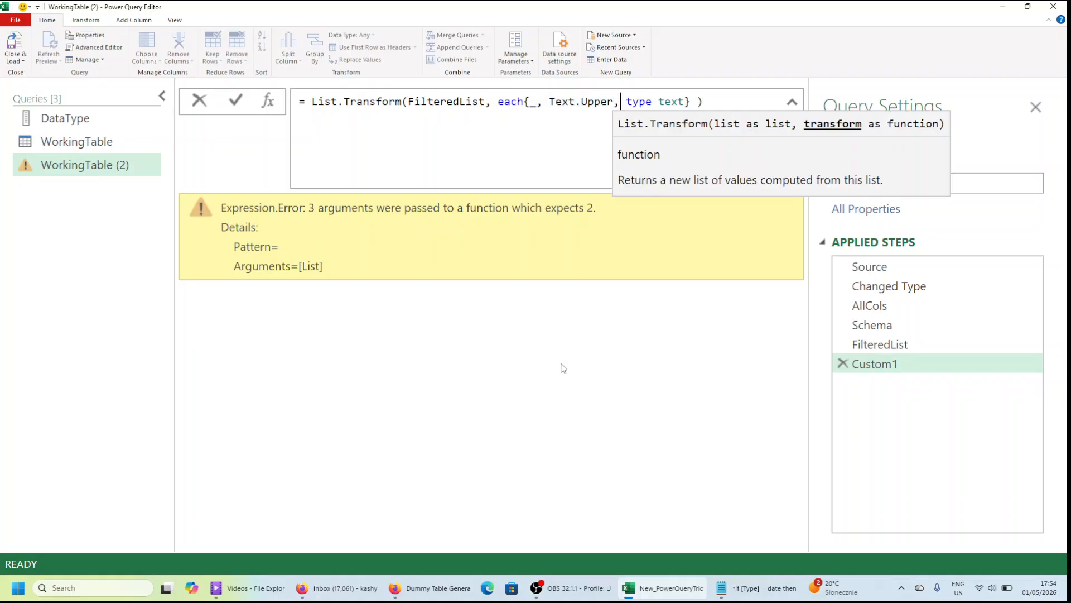
key(Return)
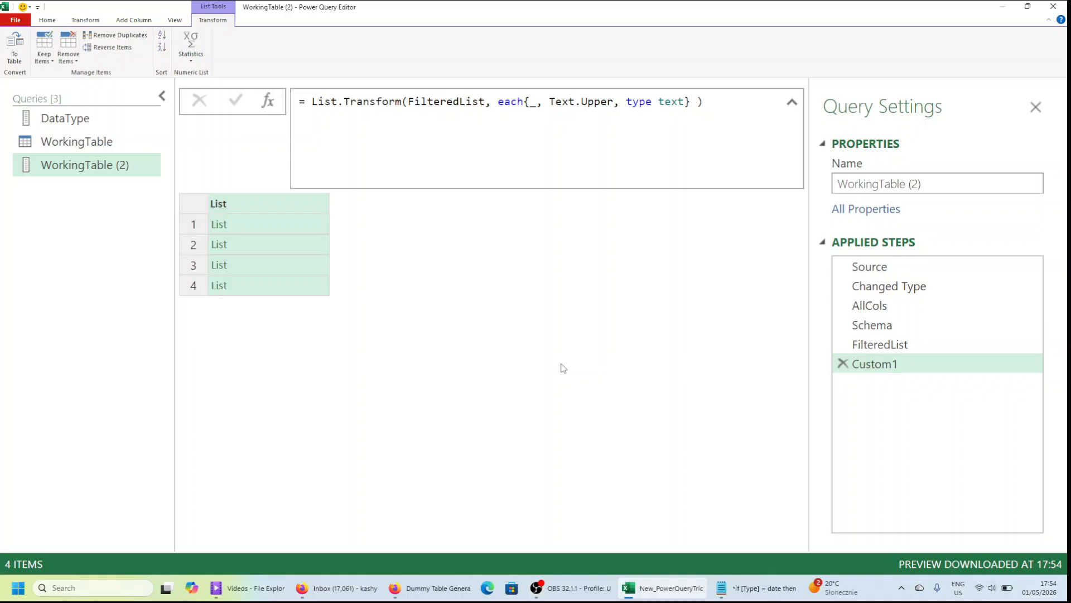
click(303, 226)
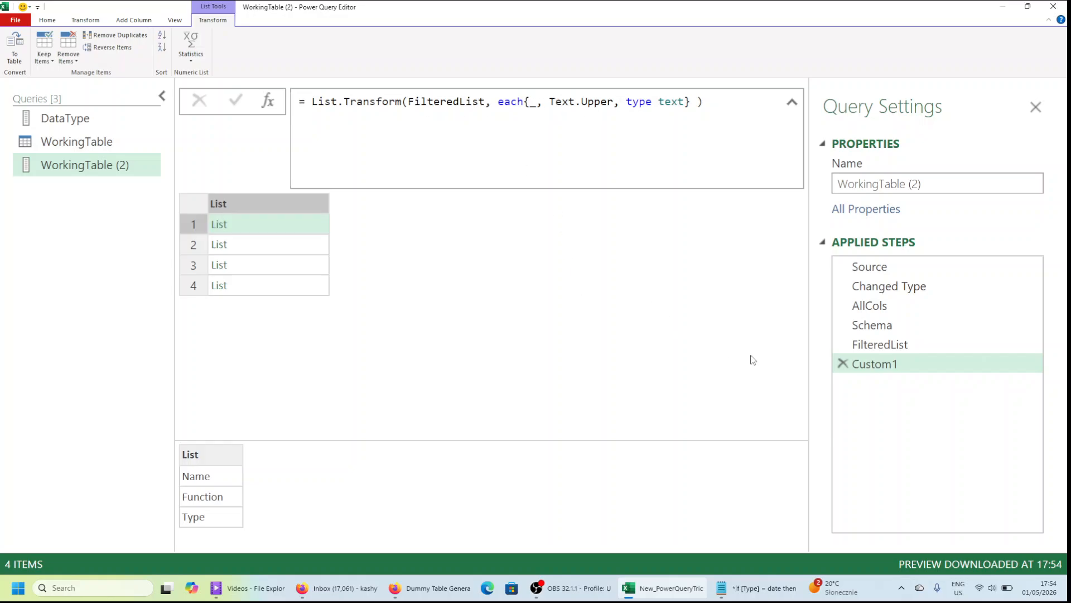
Rename the Custom1 step as Function.
double_click(911, 370)
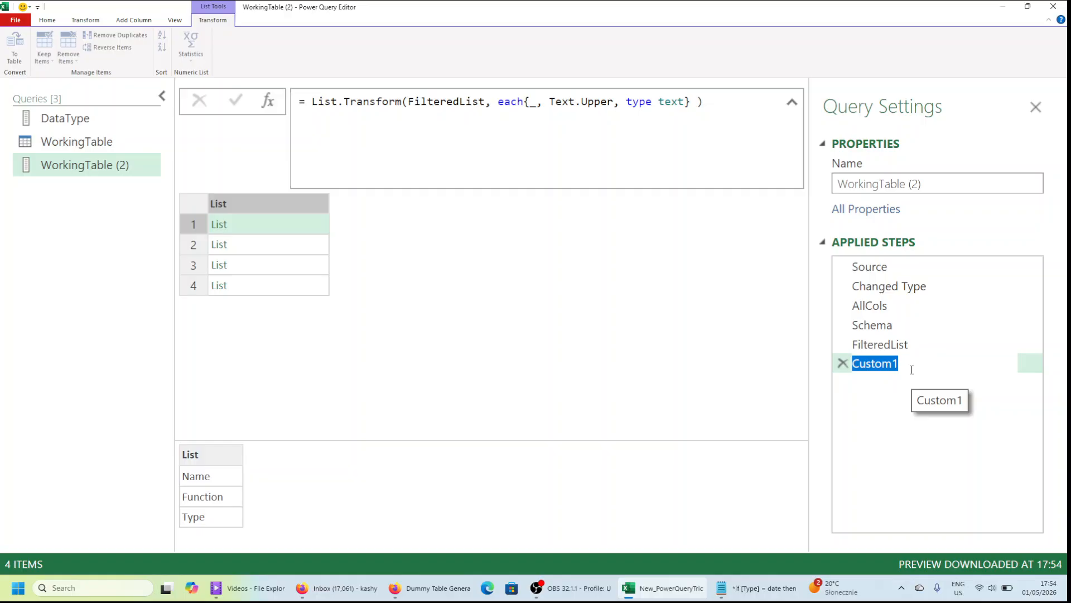
text(Funtion)
key(Return)
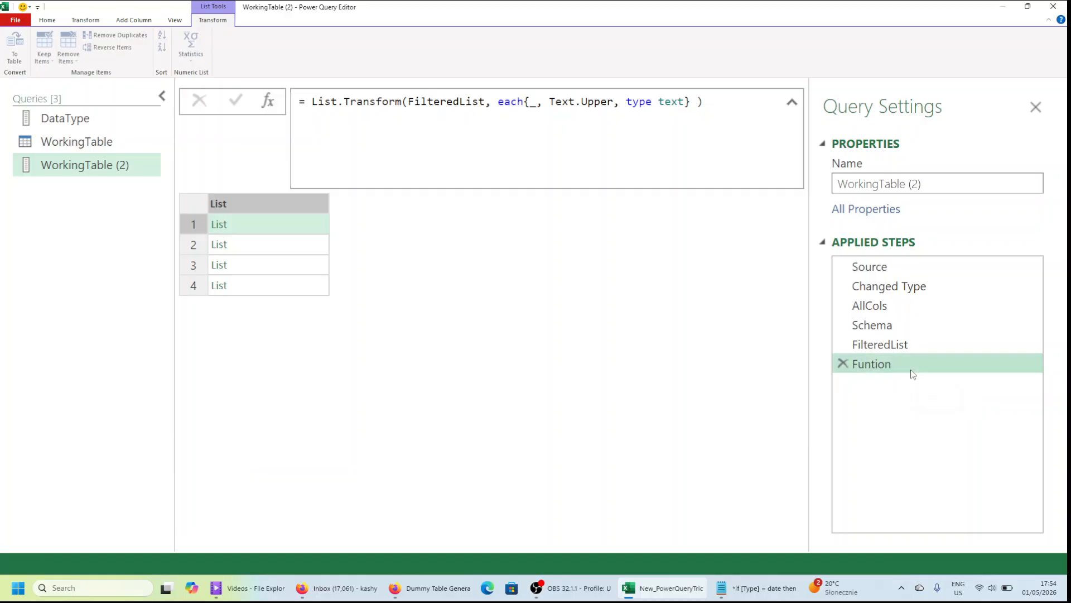
double_click(898, 369)
key(Left)
key(Right)
key(Right)
key(Right)
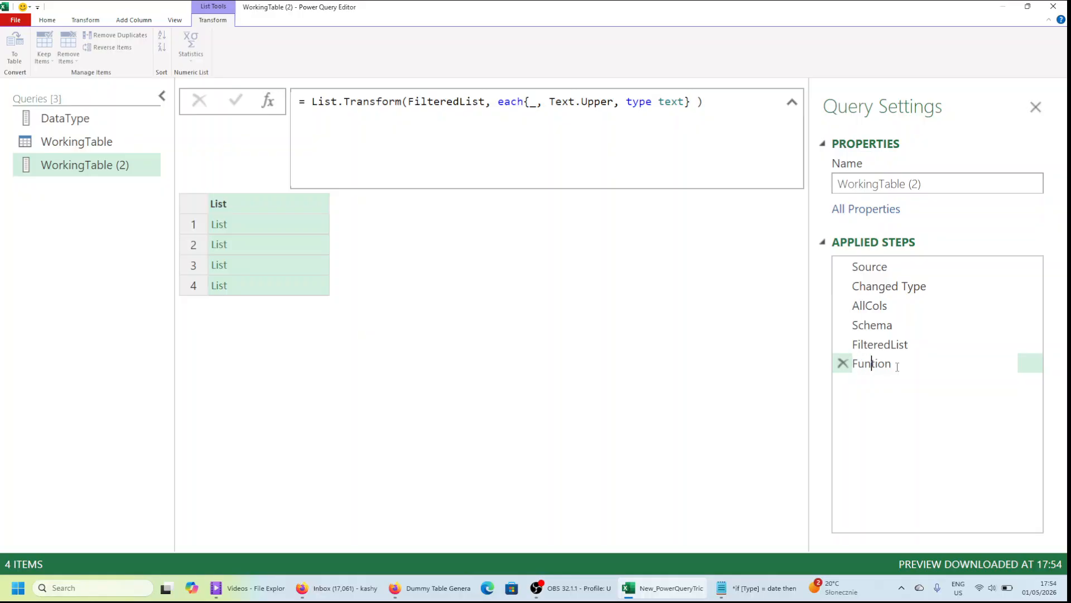
text(c)
click(737, 397)
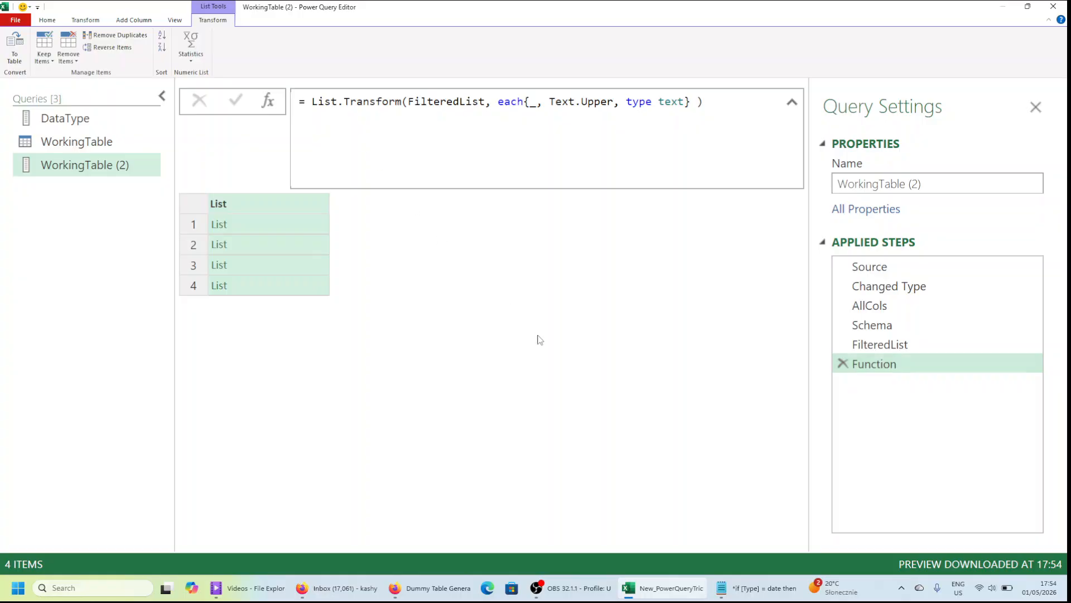
Add a custom step after Function and start its formula as Table.TransformColumns(Function,.
click(268, 101)
click(400, 99)
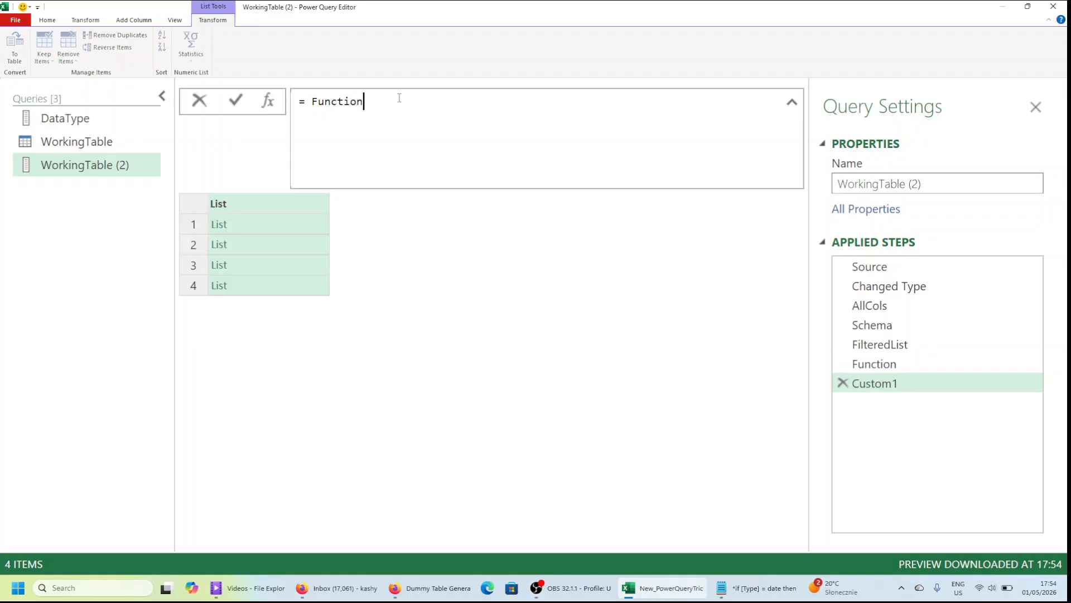
key(Home)
text(()
text(Table.)
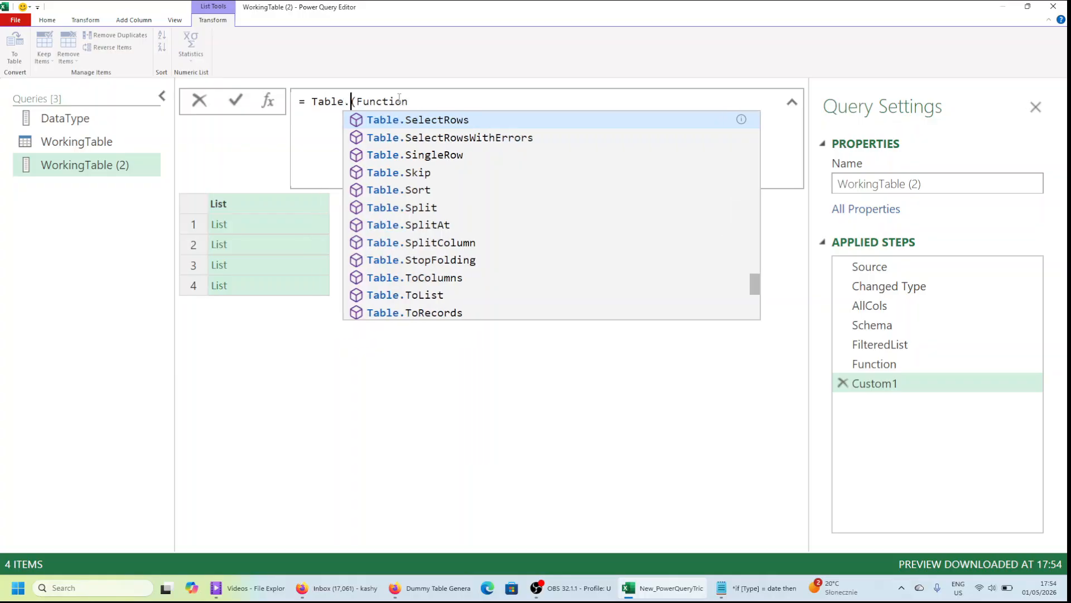
text(Transfor)
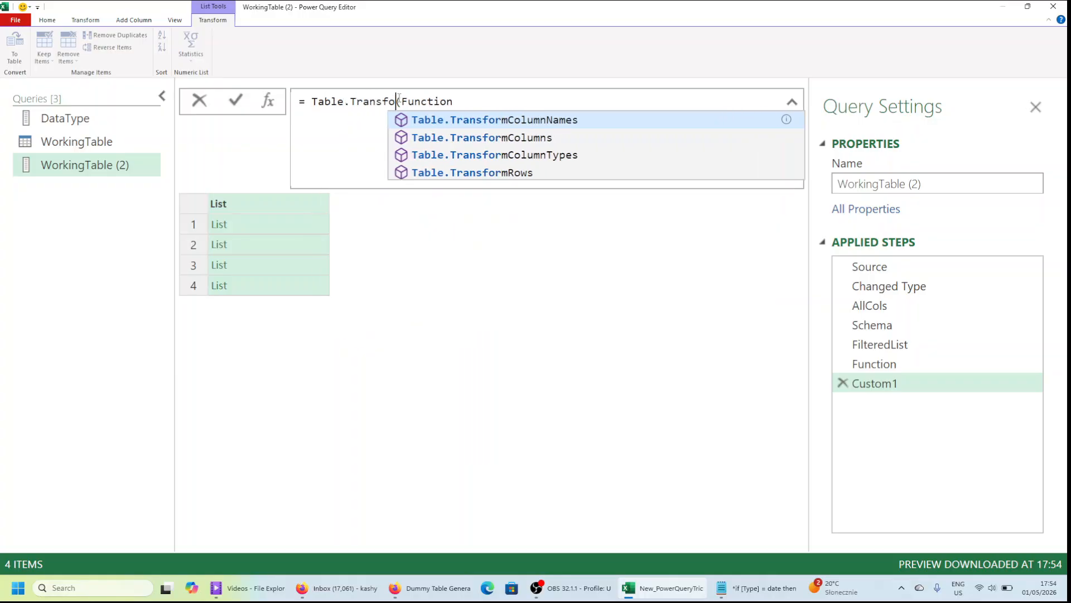
click(487, 144)
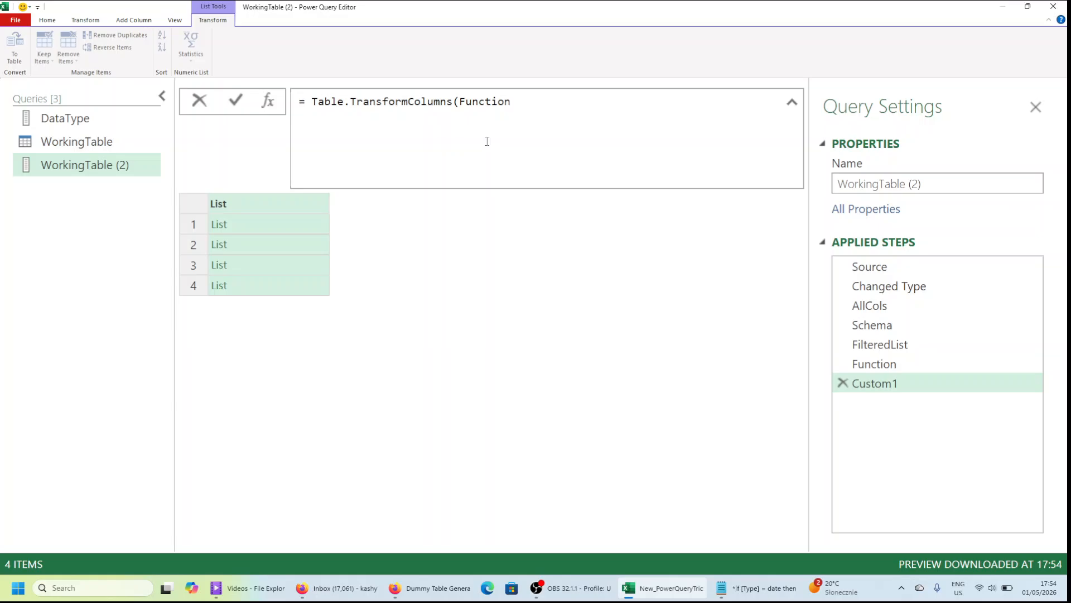
text(,)
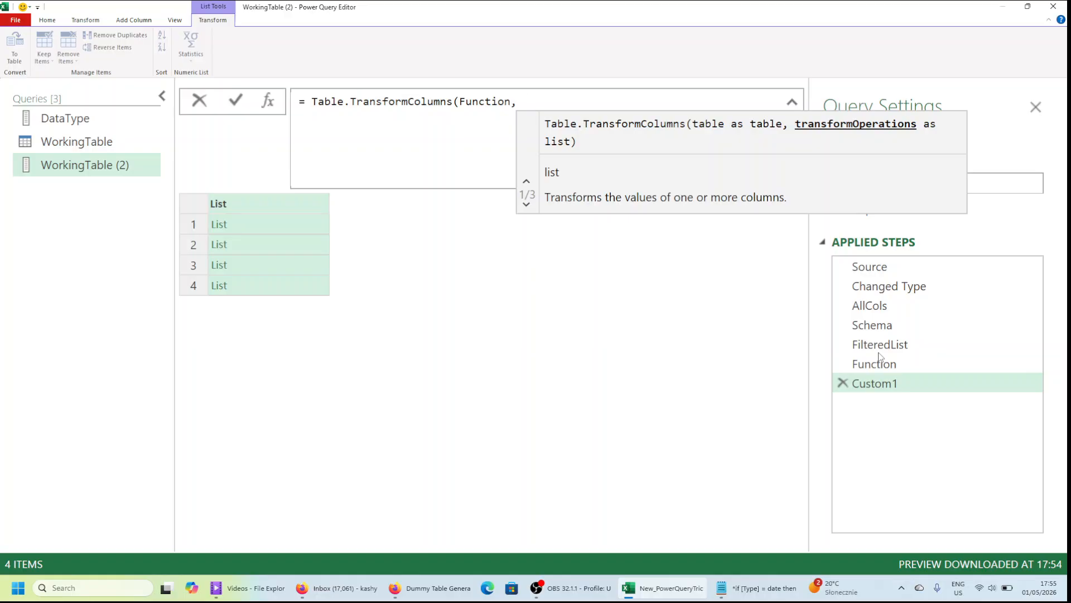
Replace the Function table argument in the Table.TransformColumns formula with #"Changed Type", followed by a comma.
key(BackSpace)
key(BackSpace)
key(BackSpace)
key(BackSpace)
key(BackSpace)
key(BackSpace)
key(BackSpace)
key(BackSpace)
key(BackSpace)
key(BackSpace)
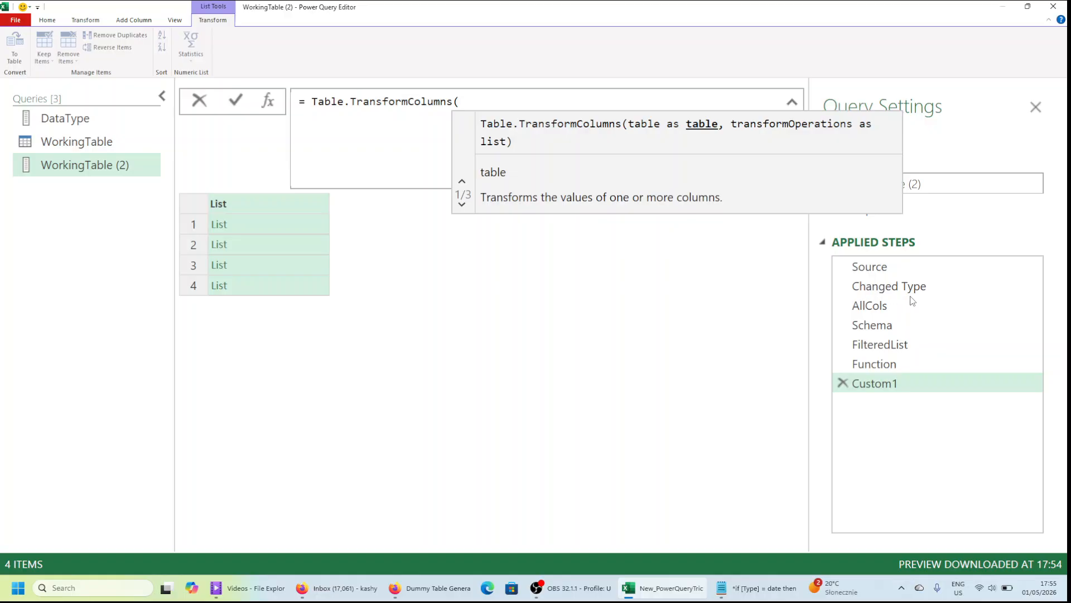
text(Chan)
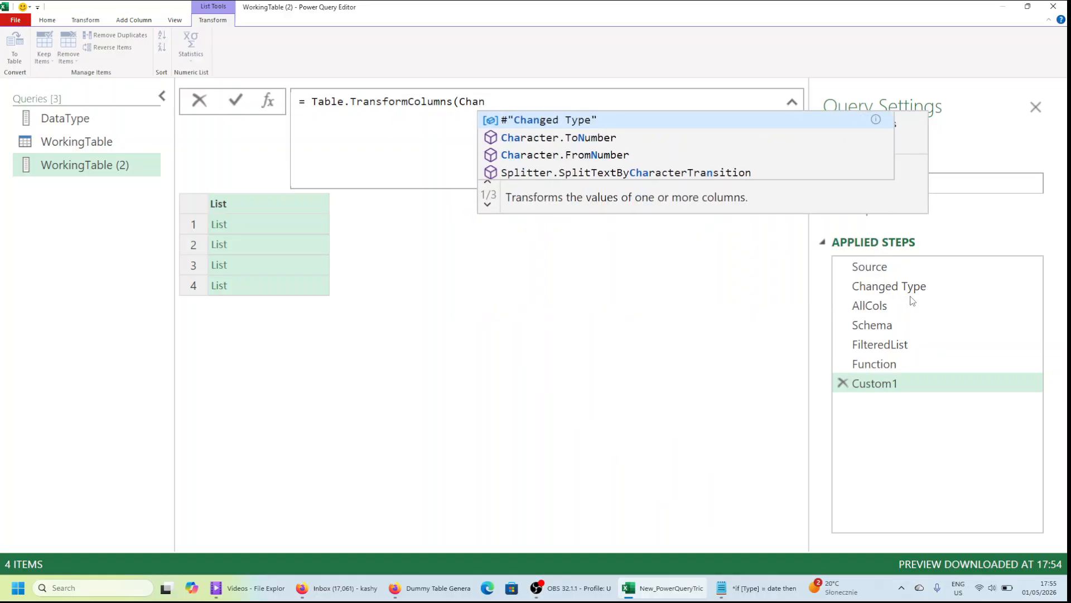
click(591, 124)
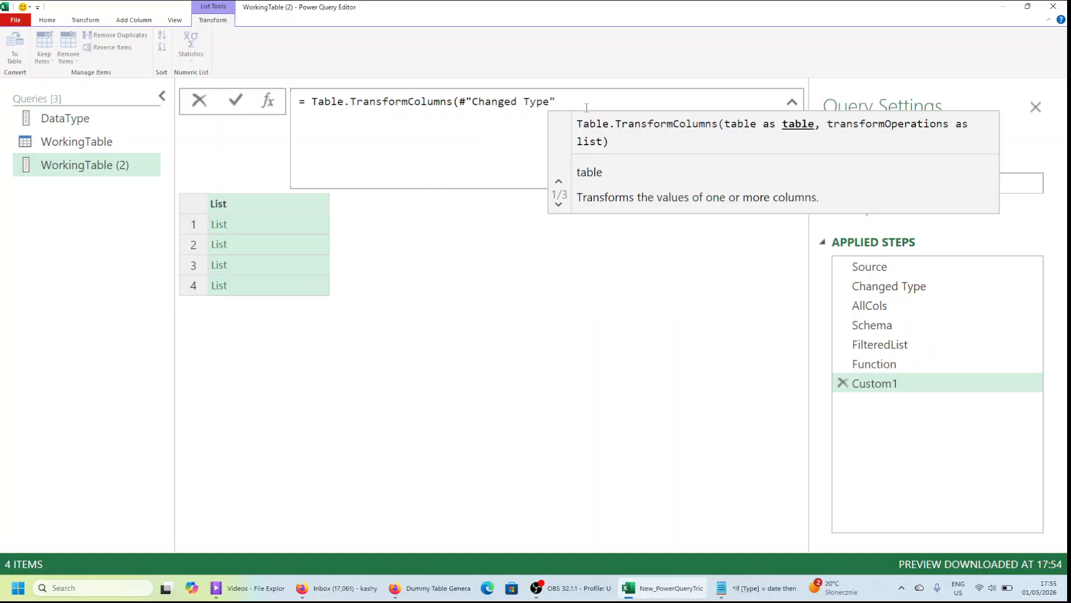
text(,)
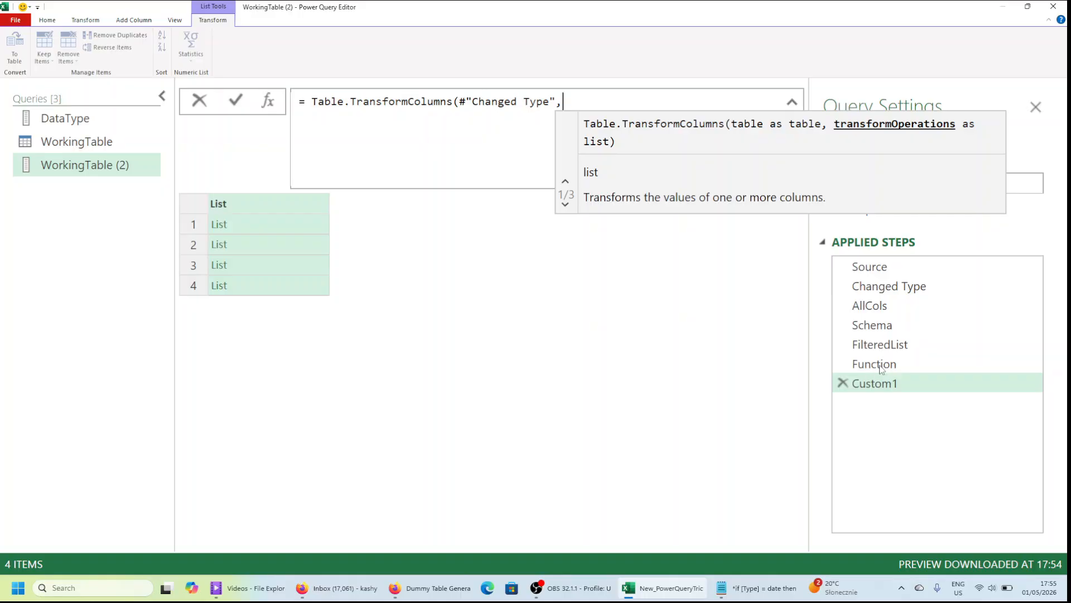
Supply Function as the transformOperations argument and commit the formula = Table.TransformColumns(#"Changed Type",Function).
text(Functio)
key(BackSpace)
key(BackSpace)
key(BackSpace)
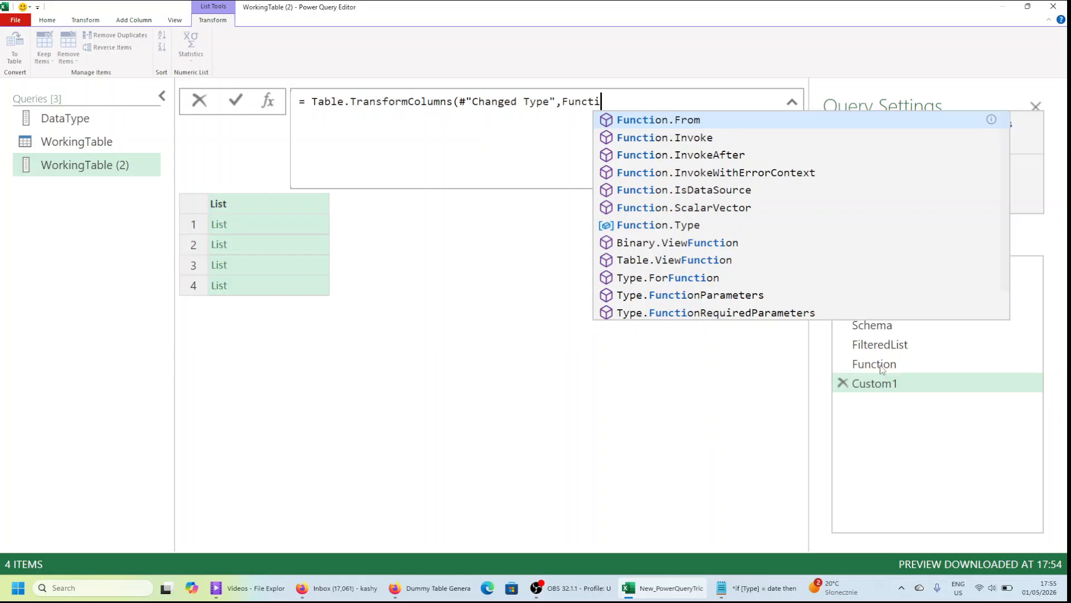
text(tion))
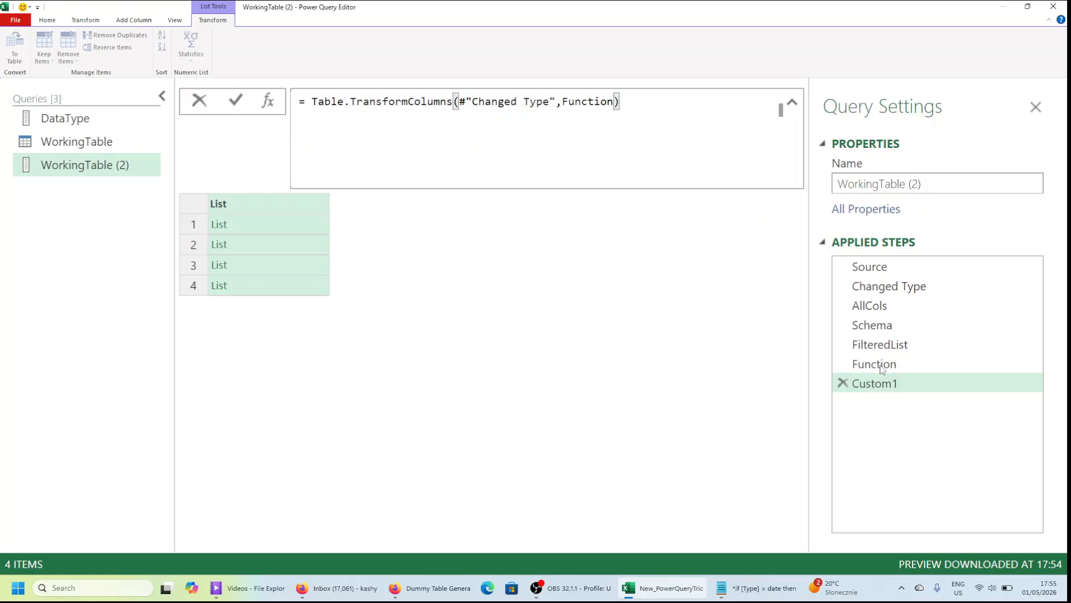
key(Return)
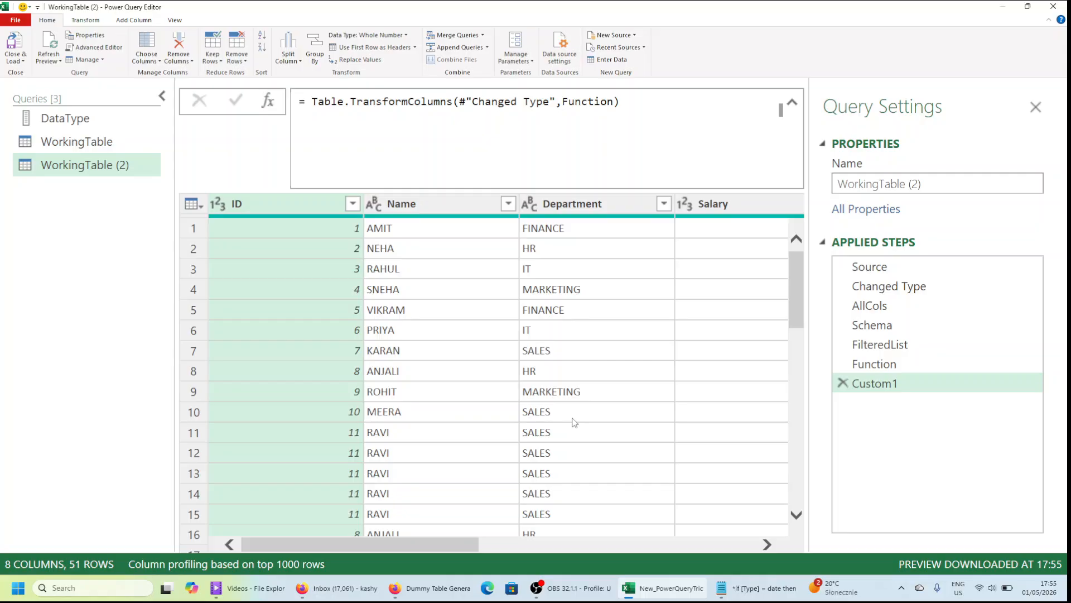
Examine the transformed table, and review the AllCols, Schema, FilteredList, Function and Custom1 steps with their formulas.
scroll(575, 423, down, 2)
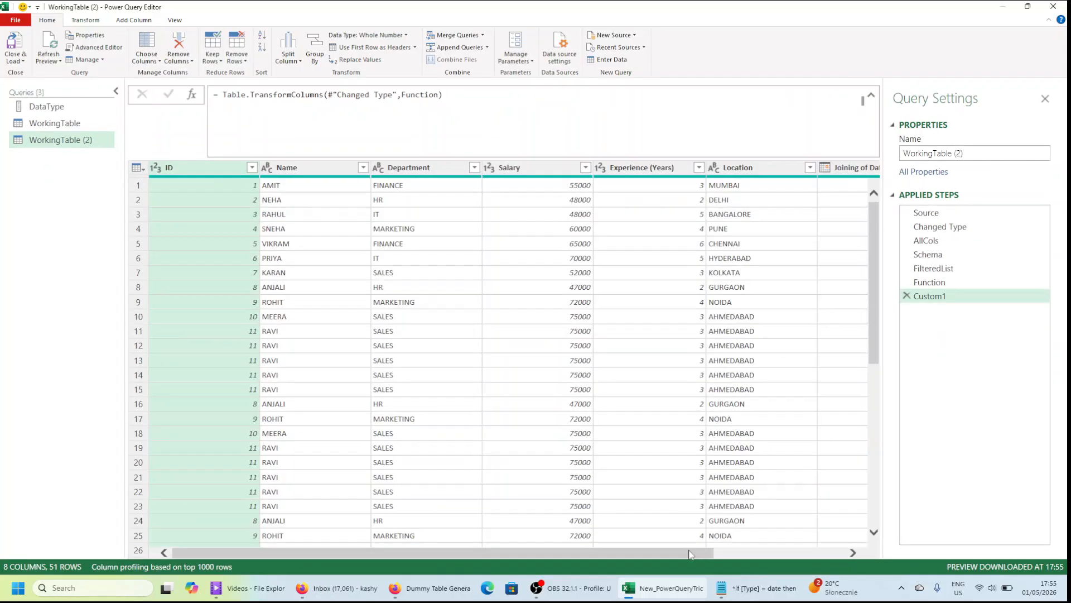
drag(690, 554, 450, 575)
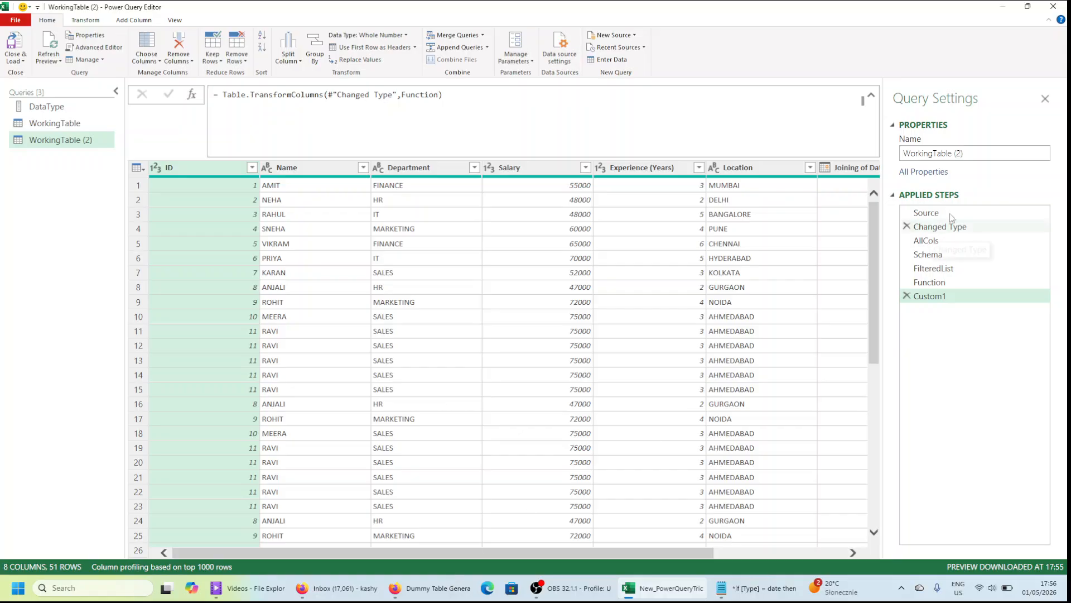
click(953, 240)
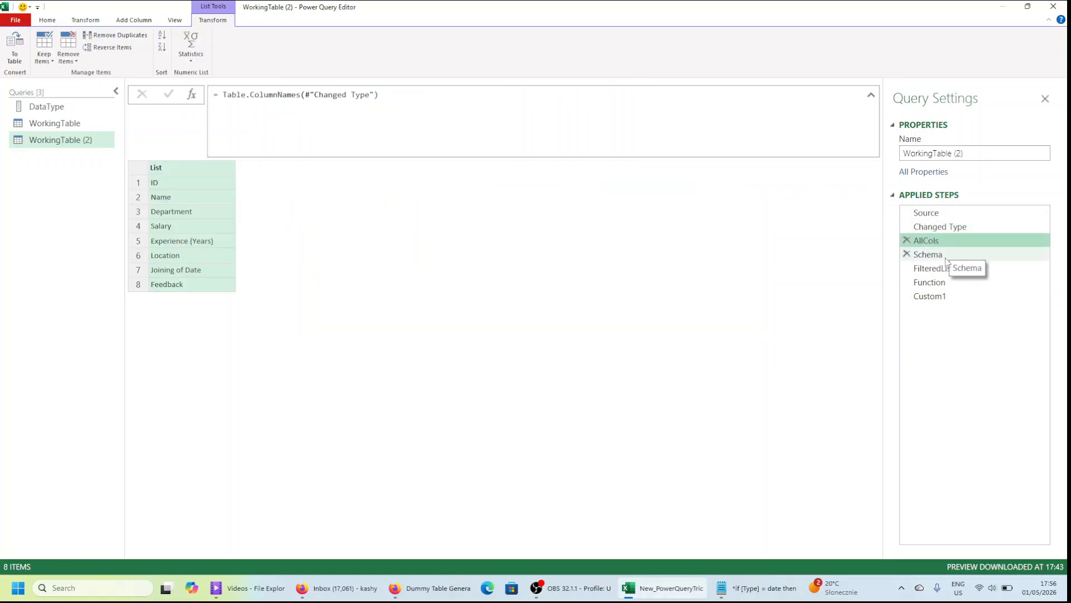
click(947, 256)
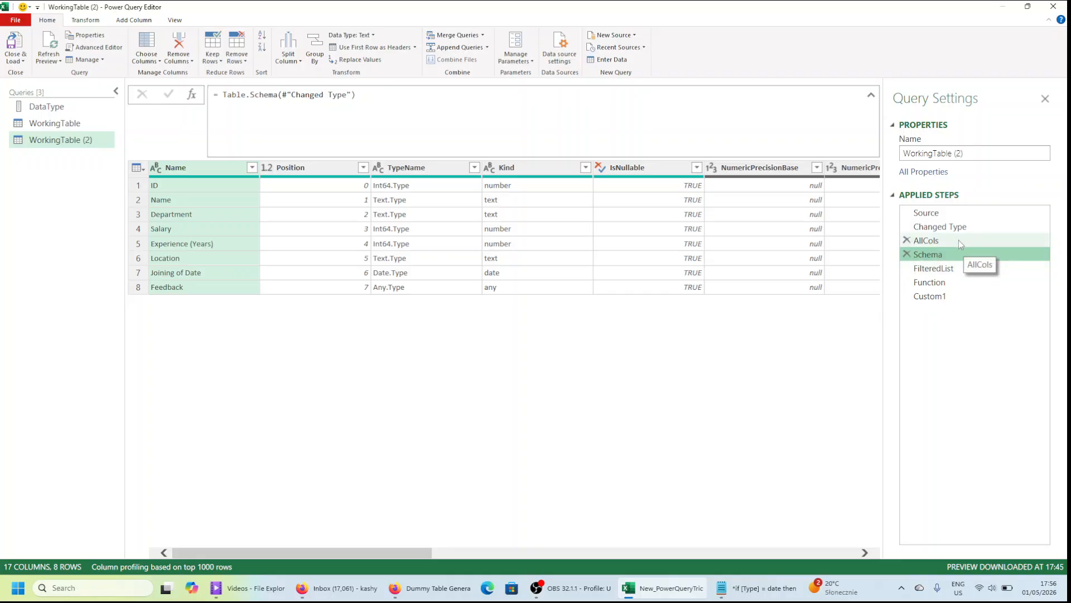
click(959, 239)
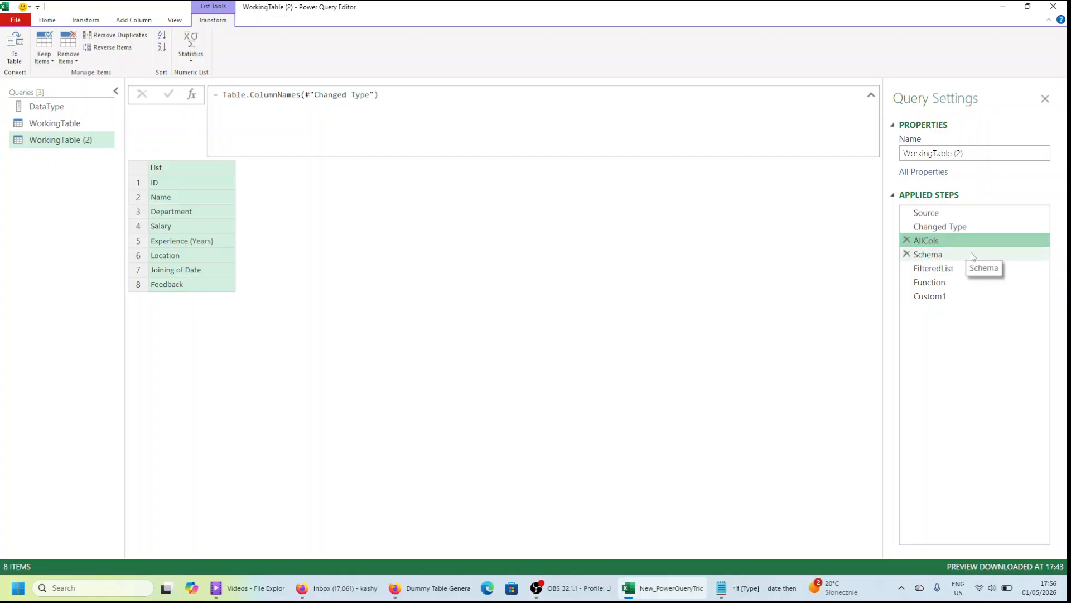
click(946, 255)
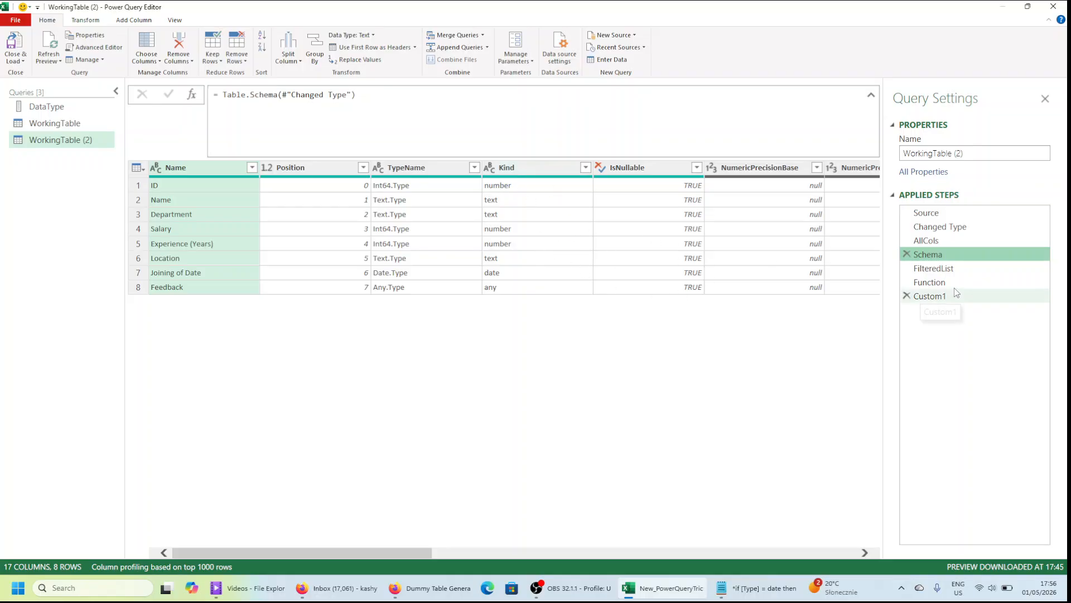
click(950, 267)
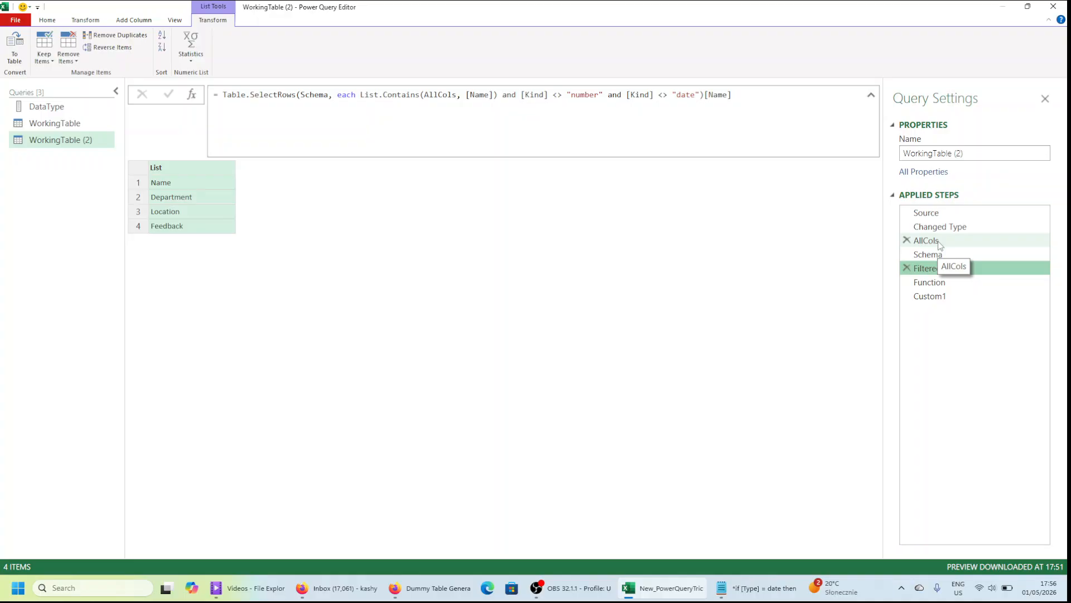
click(948, 286)
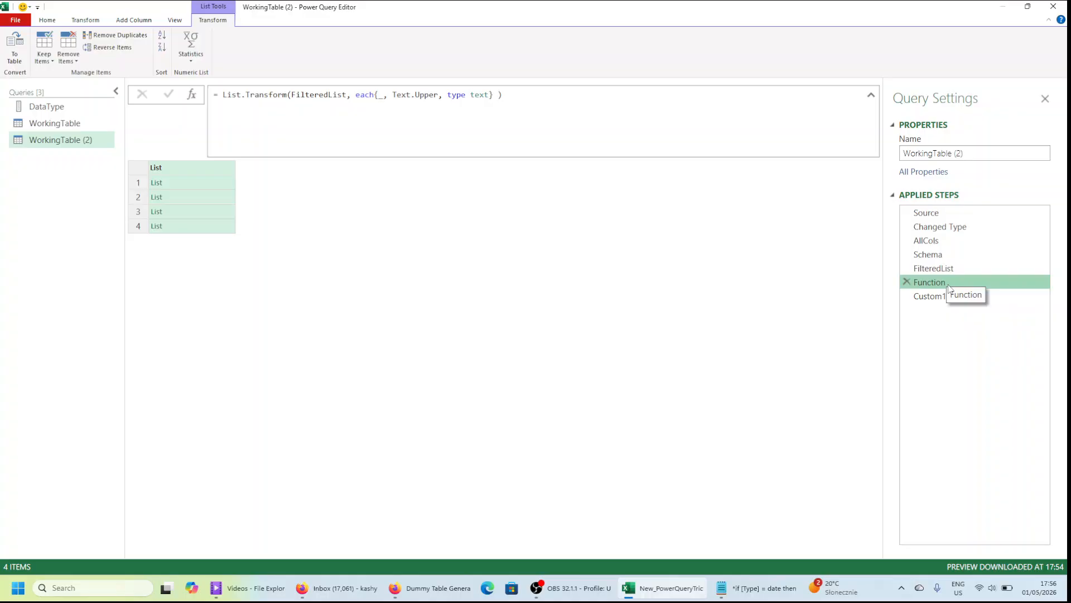
click(526, 98)
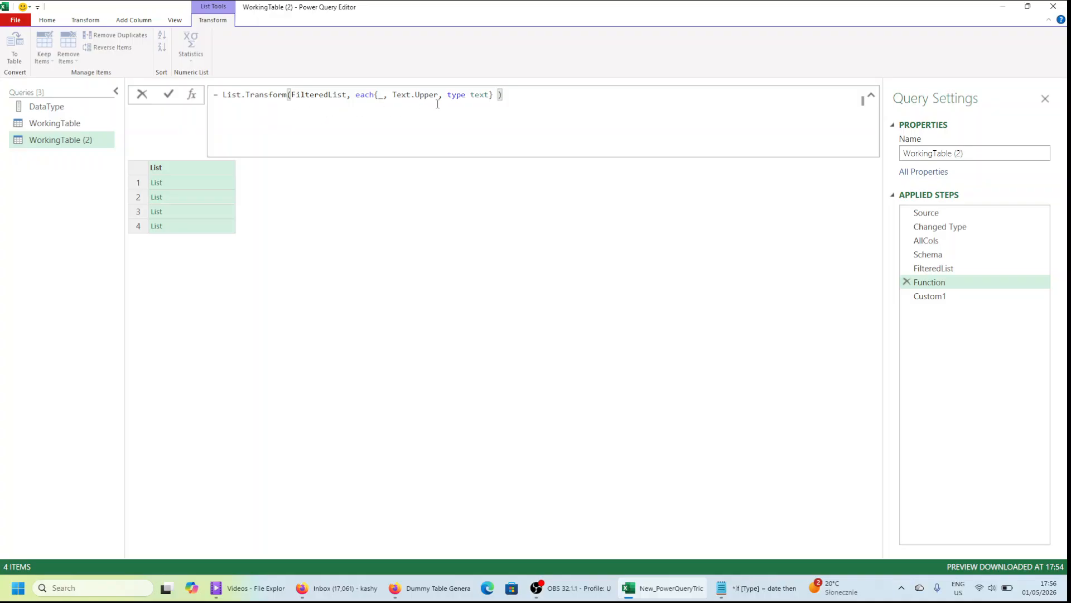
click(957, 300)
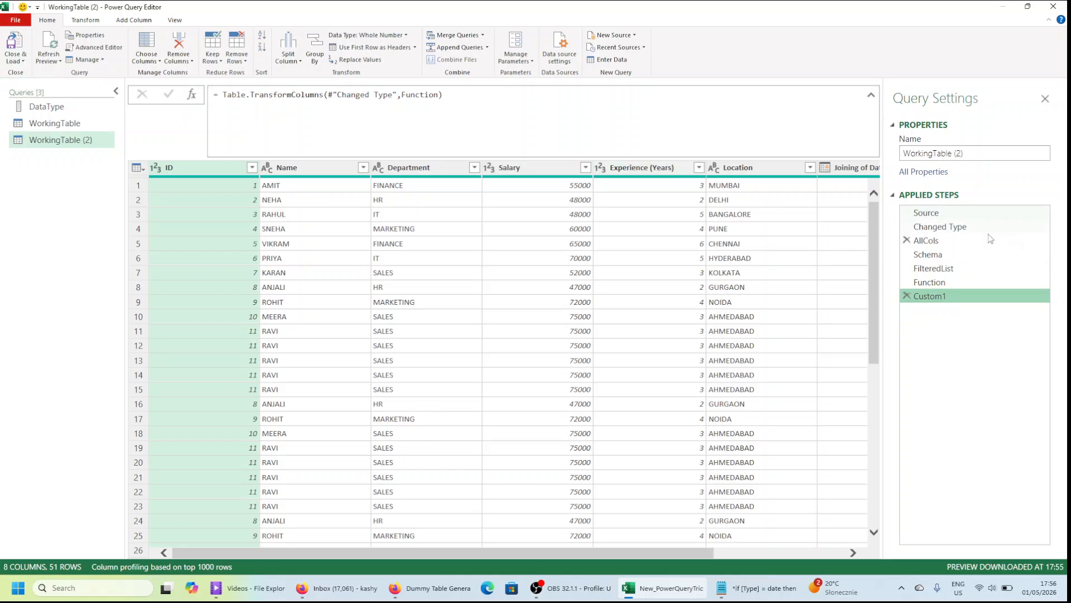
Replace the hard-coded column type list in the Changed Type step with the DataType query, giving Table.TransformColumnTypes(Source,DataType).
click(977, 226)
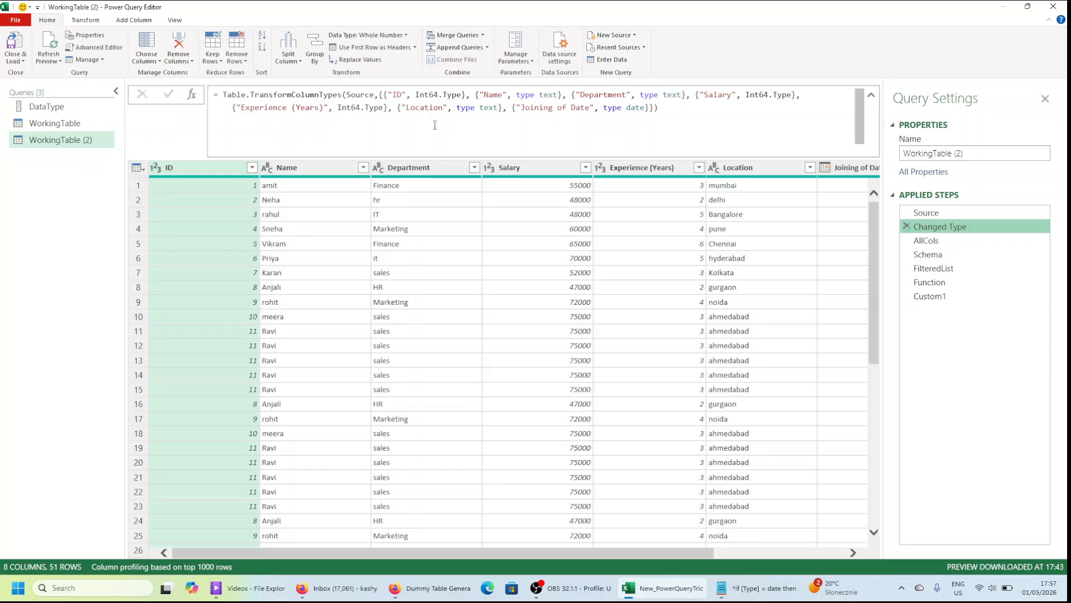
click(380, 94)
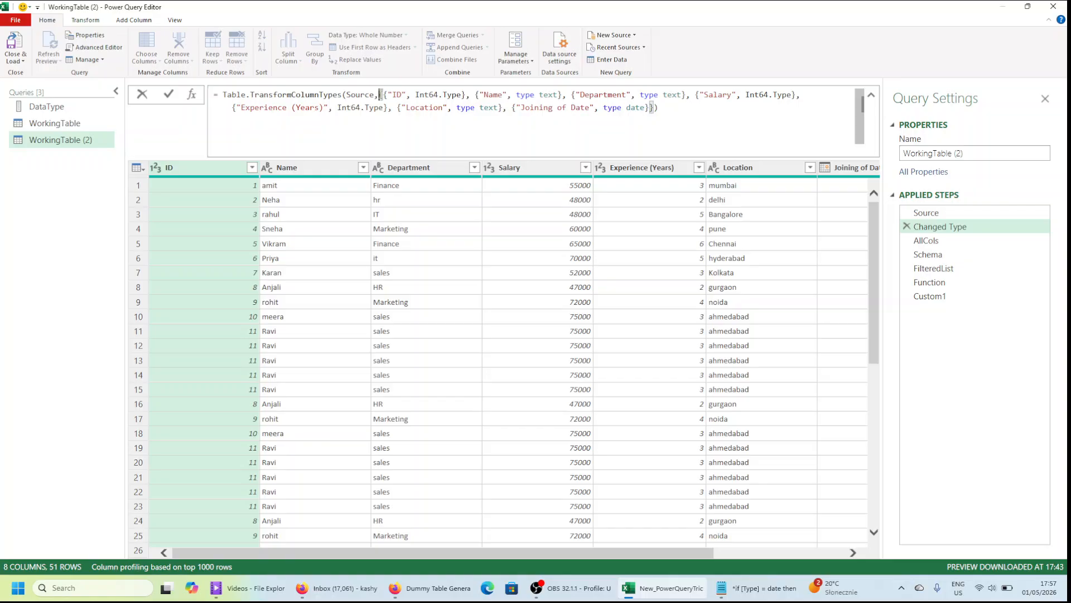
drag(380, 94, 650, 109)
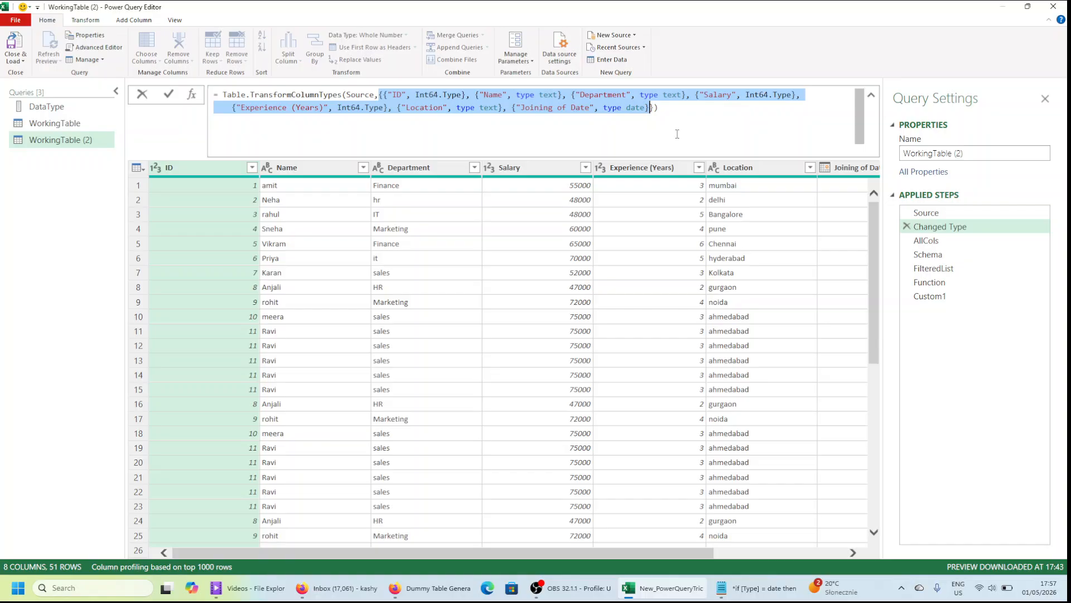
key(BackSpace)
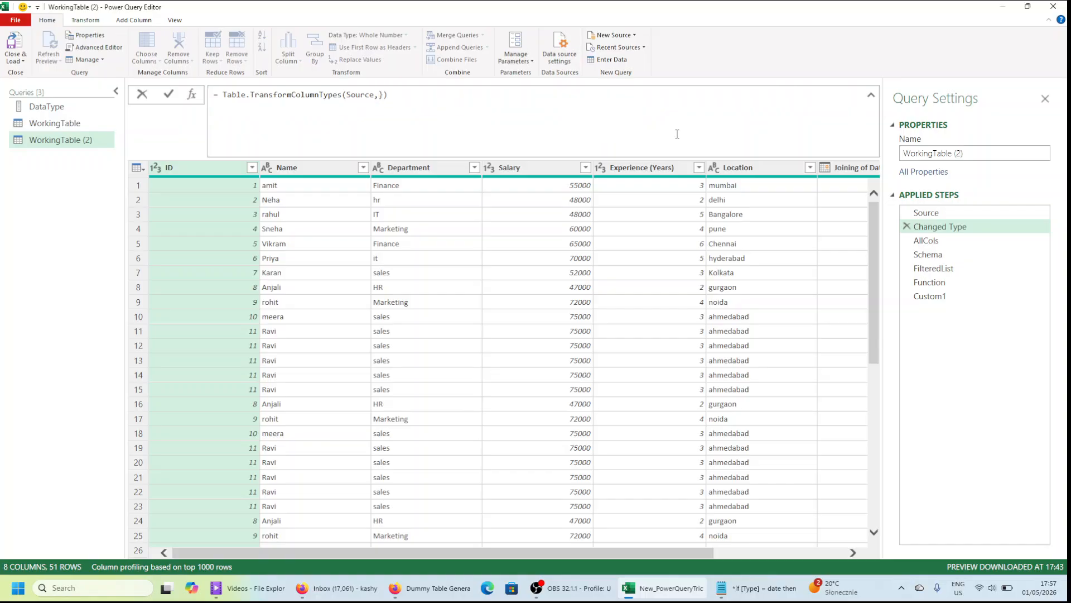
key(BackSpace)
text(Data)
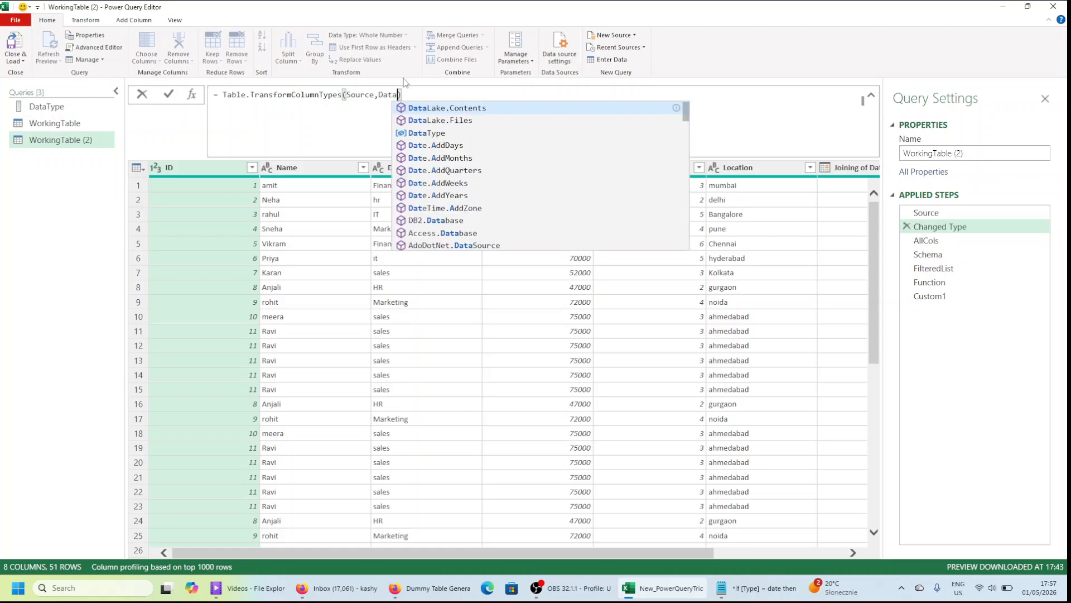
text(Typ)
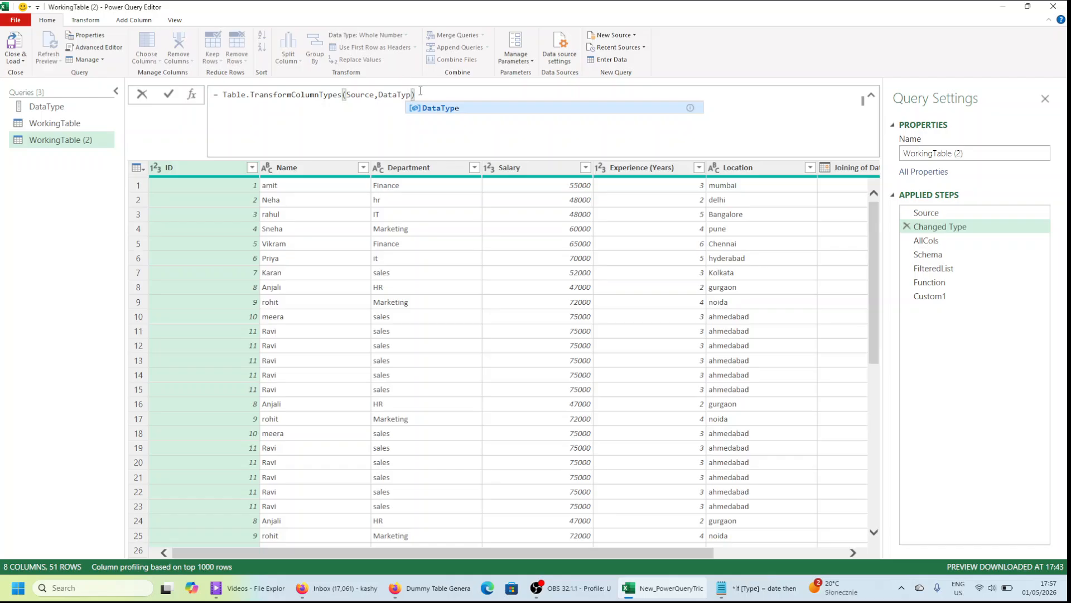
click(427, 111)
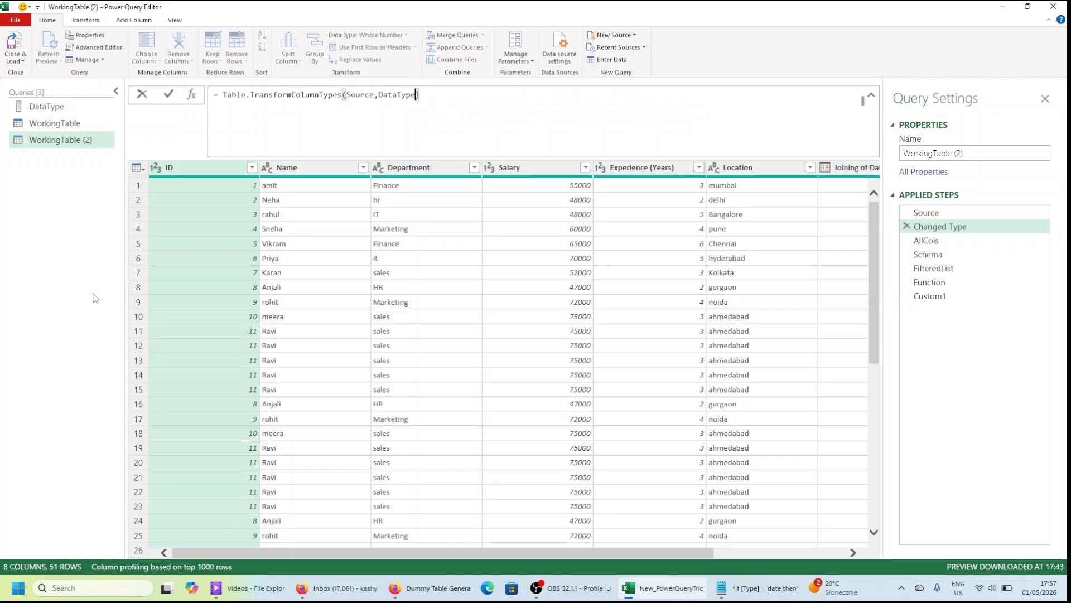
key(Return)
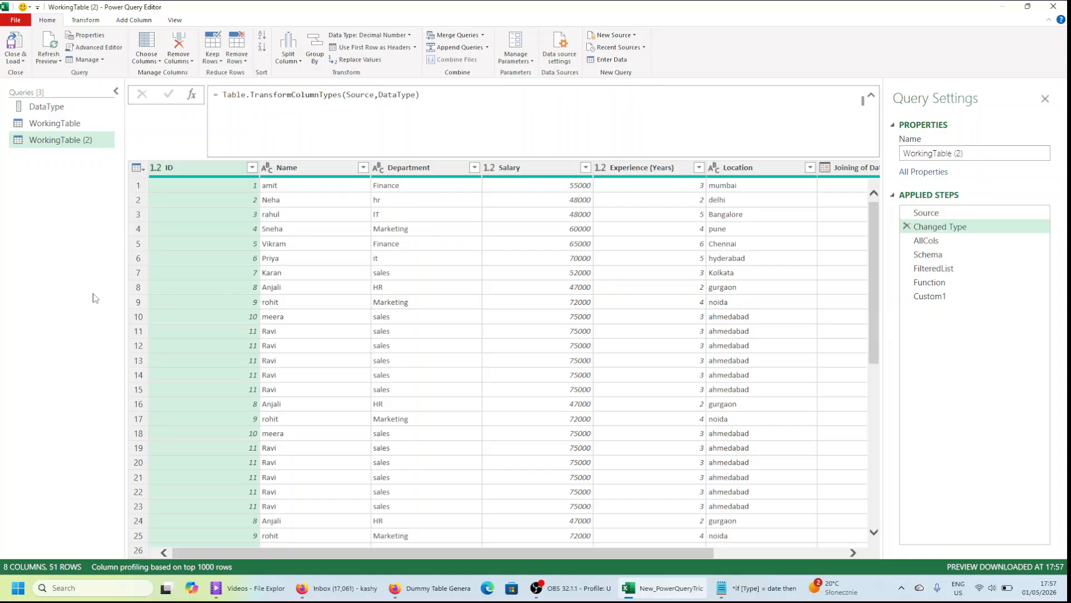
Check the column types across the Changed Type table, and review each following step through to the Custom1 table's last columns.
drag(301, 556, 570, 529)
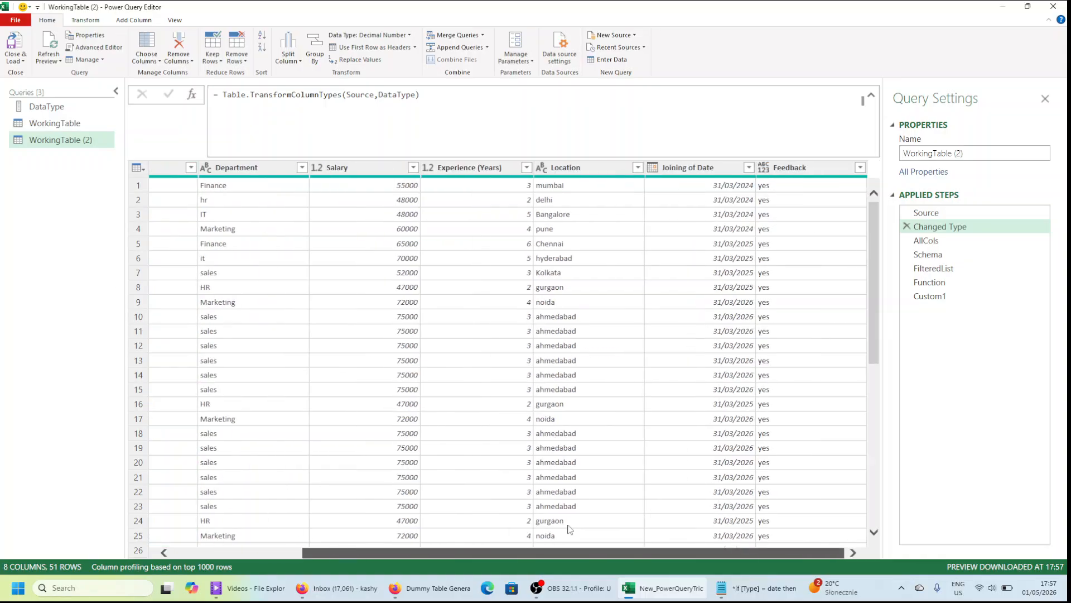
scroll(284, 517, left, 5)
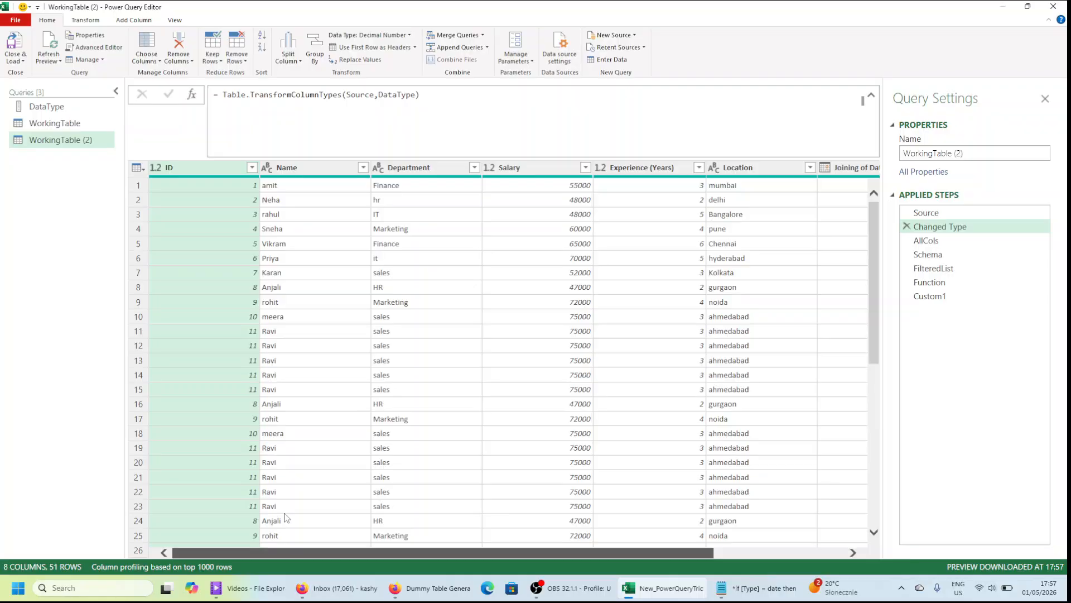
drag(494, 552, 536, 553)
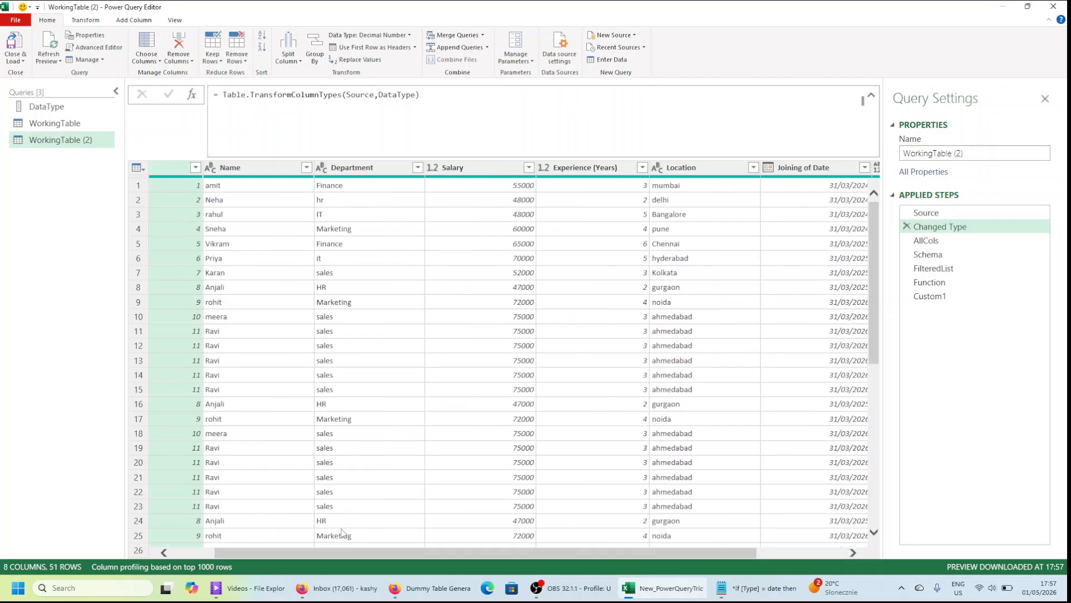
click(950, 243)
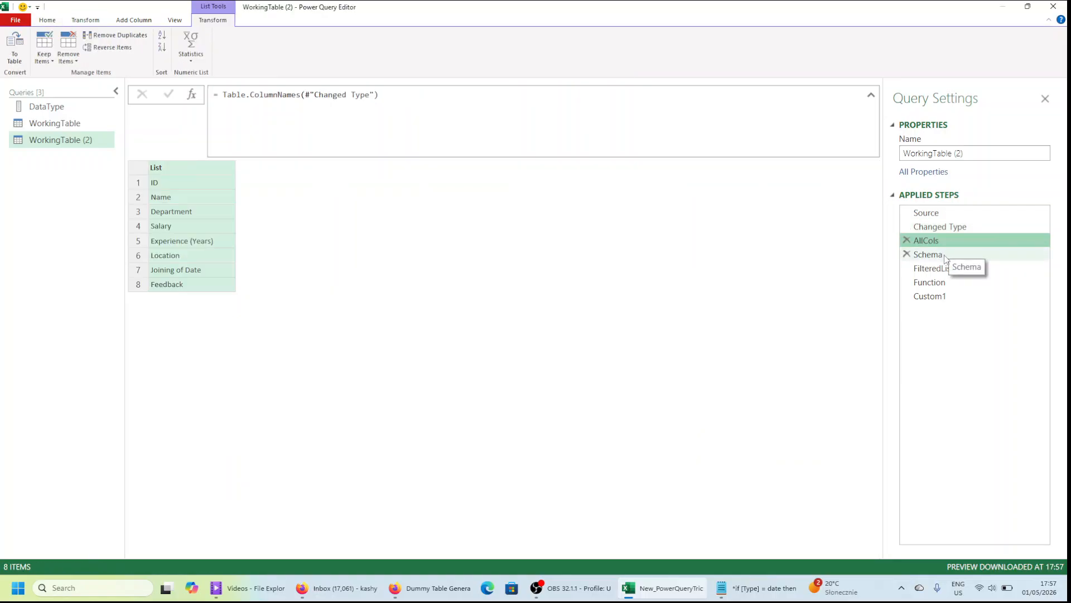
click(945, 257)
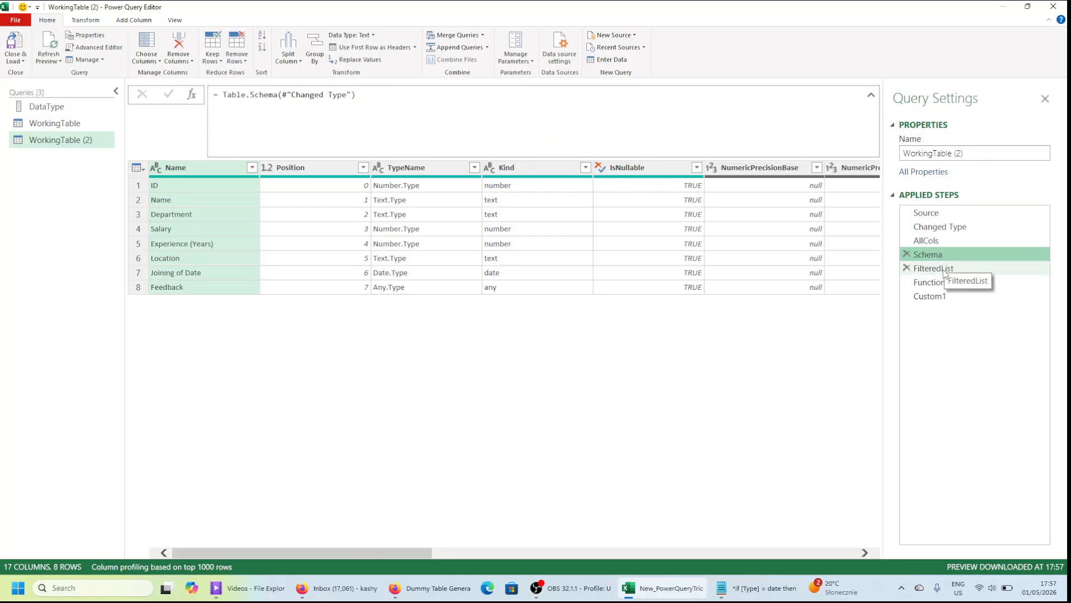
click(945, 270)
click(942, 283)
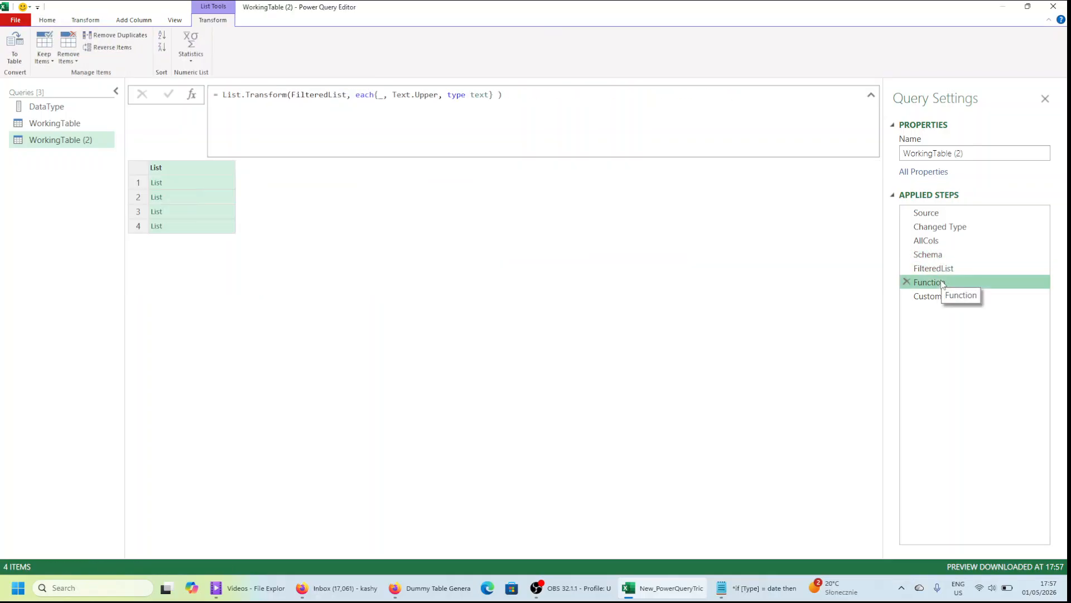
click(941, 292)
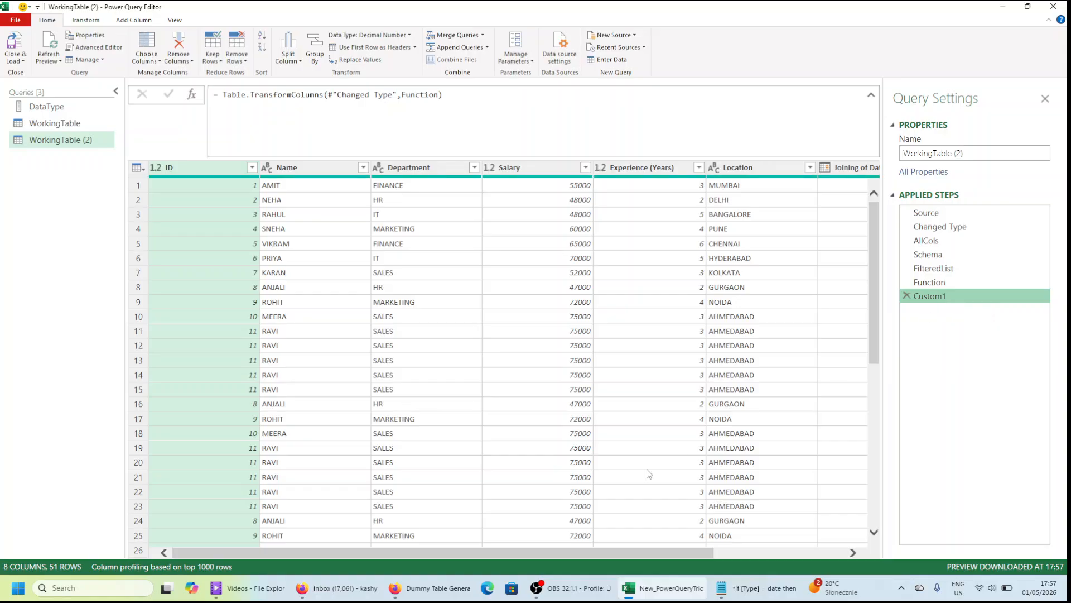
drag(646, 555, 776, 555)
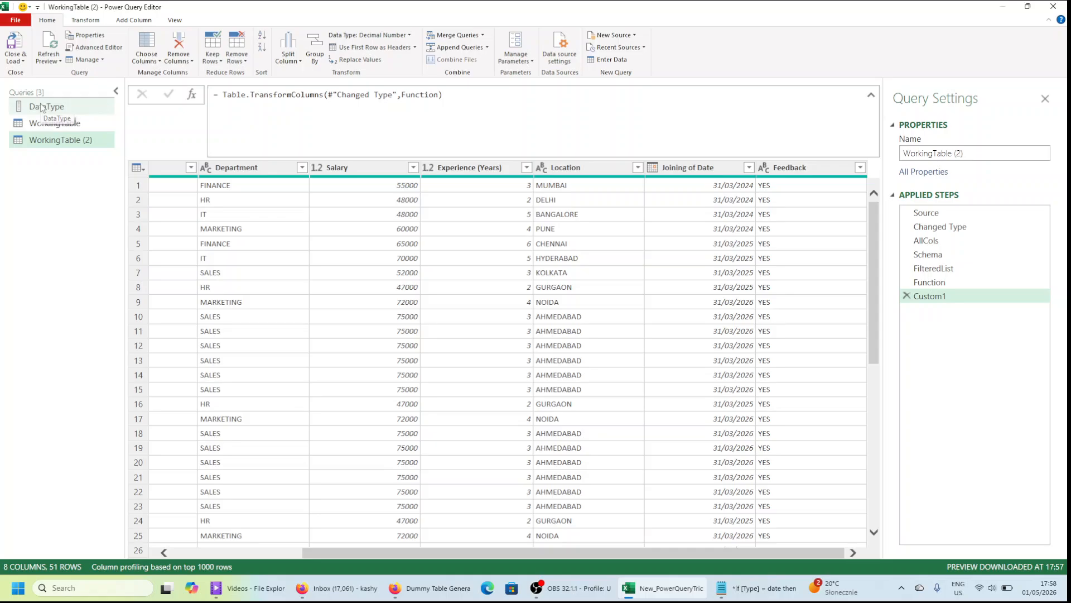
Open the DataType query to examine its list and Removed Columns formula.
key(ctrl+shift+plus)
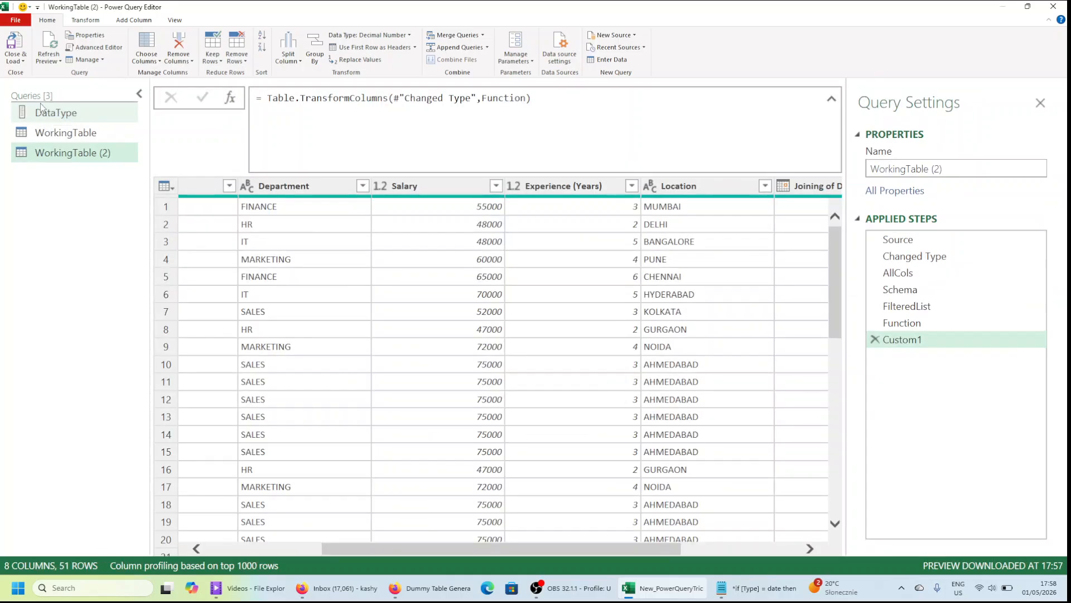
click(80, 118)
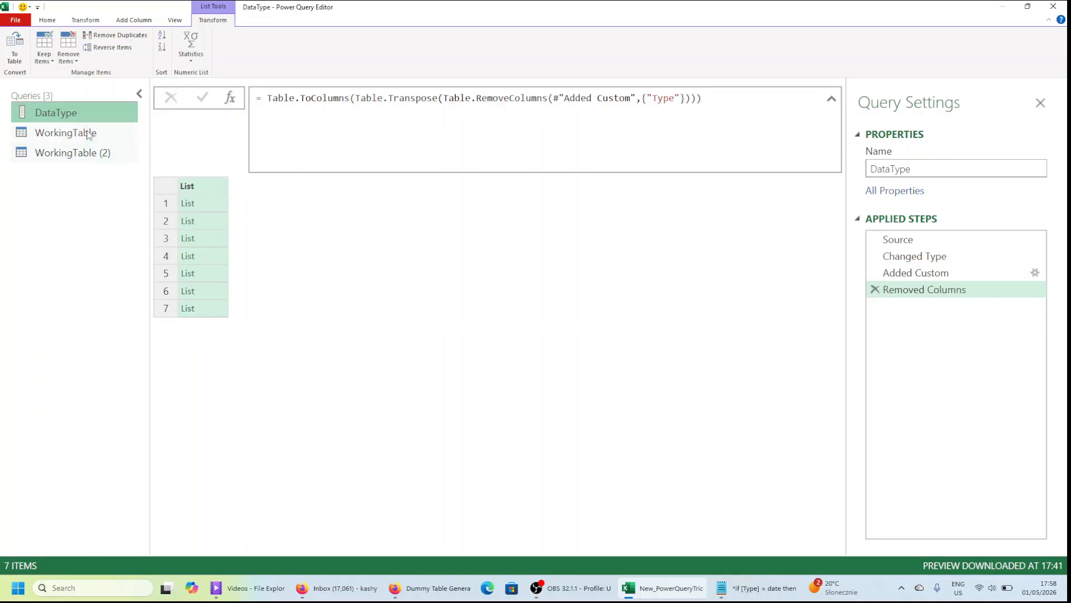
Return to the WorkingTable (2) query and close and load the queries into the workbook.
click(96, 155)
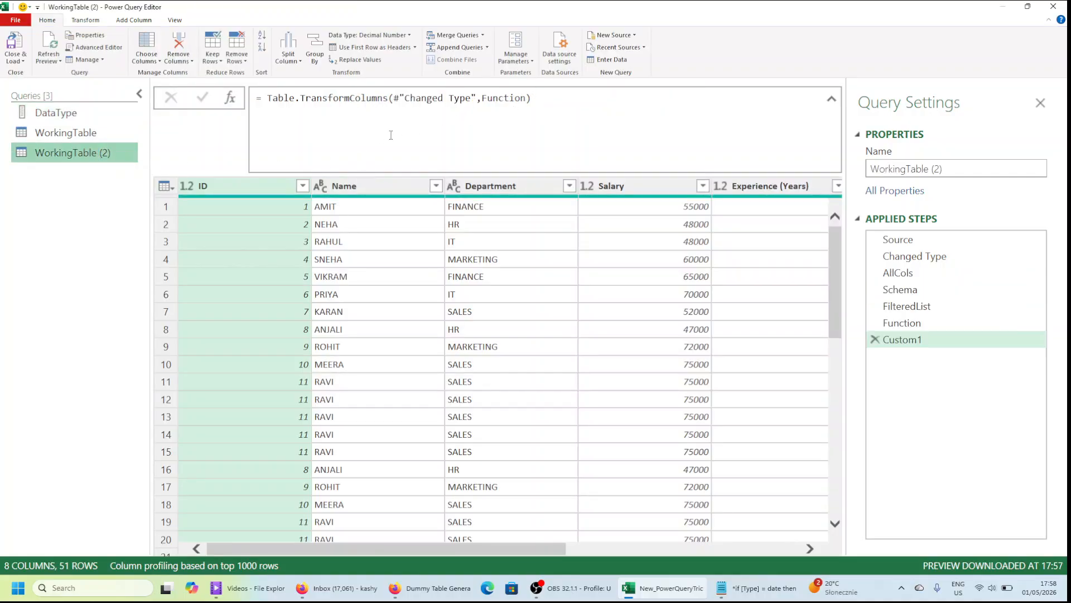
click(22, 61)
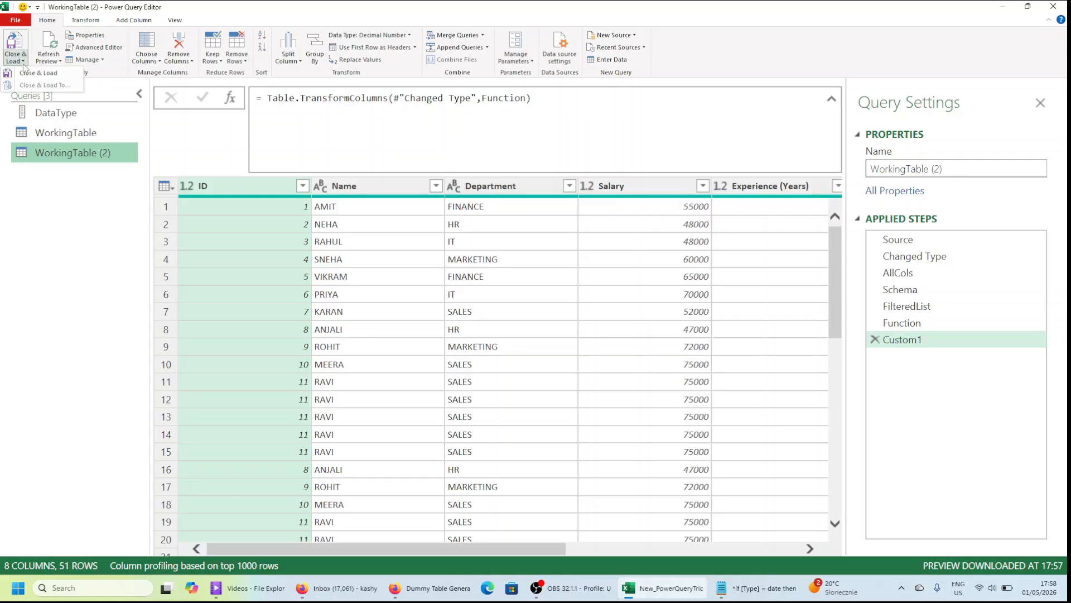
click(305, 120)
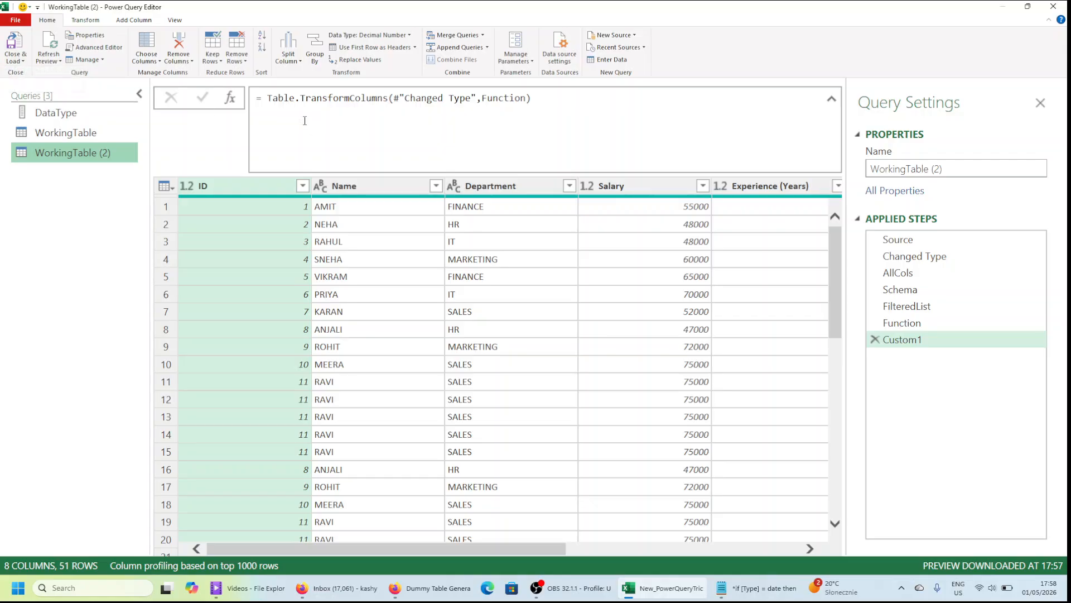
click(15, 40)
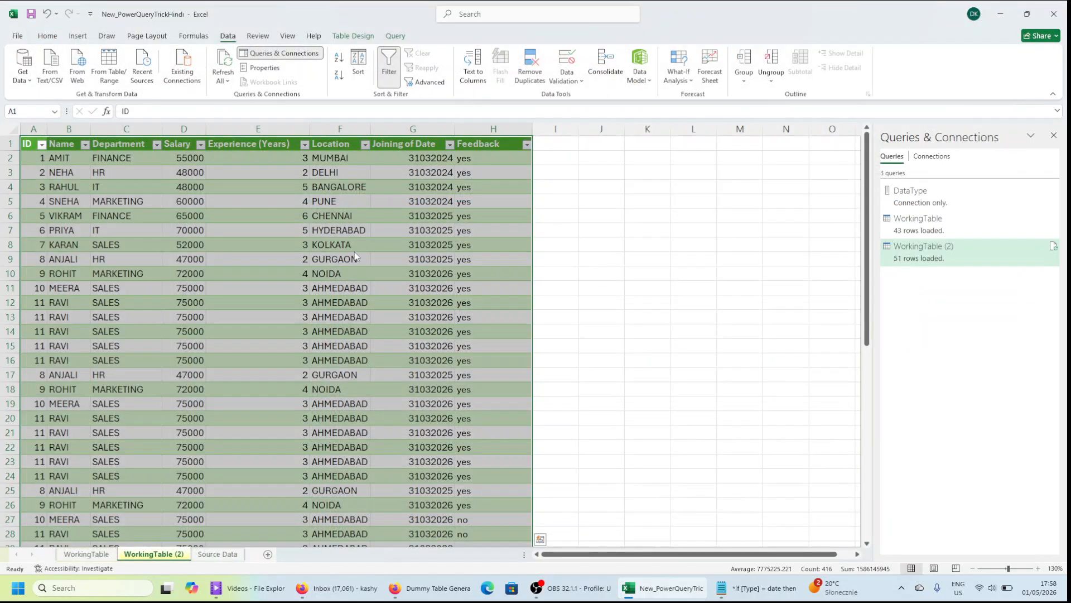
click(355, 250)
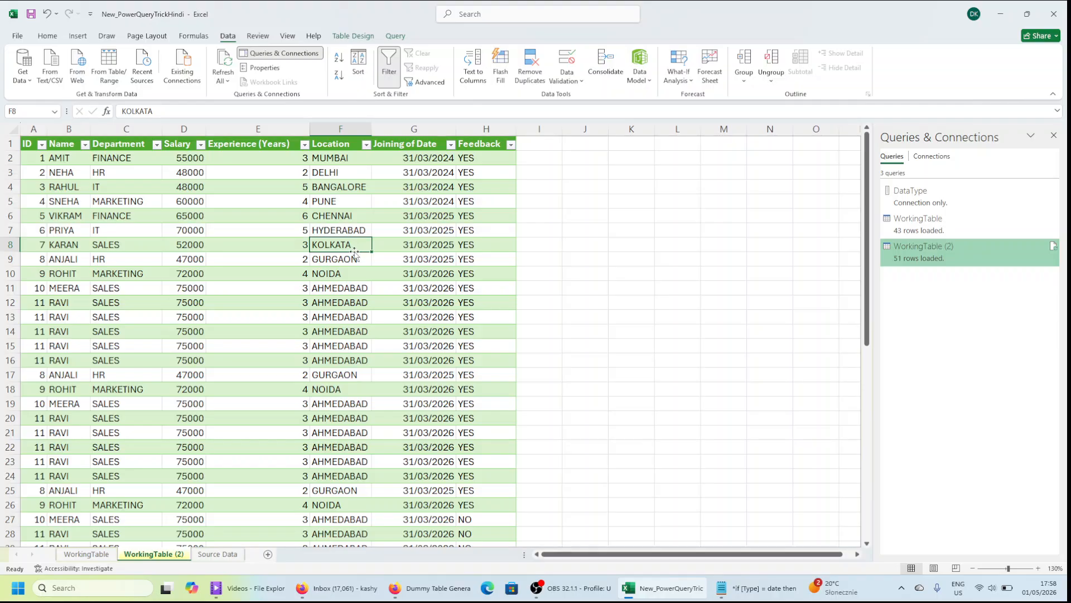
Compare the loaded WorkingTable (2) sheet with the original Source Data sheet from their header rows.
click(215, 554)
click(167, 555)
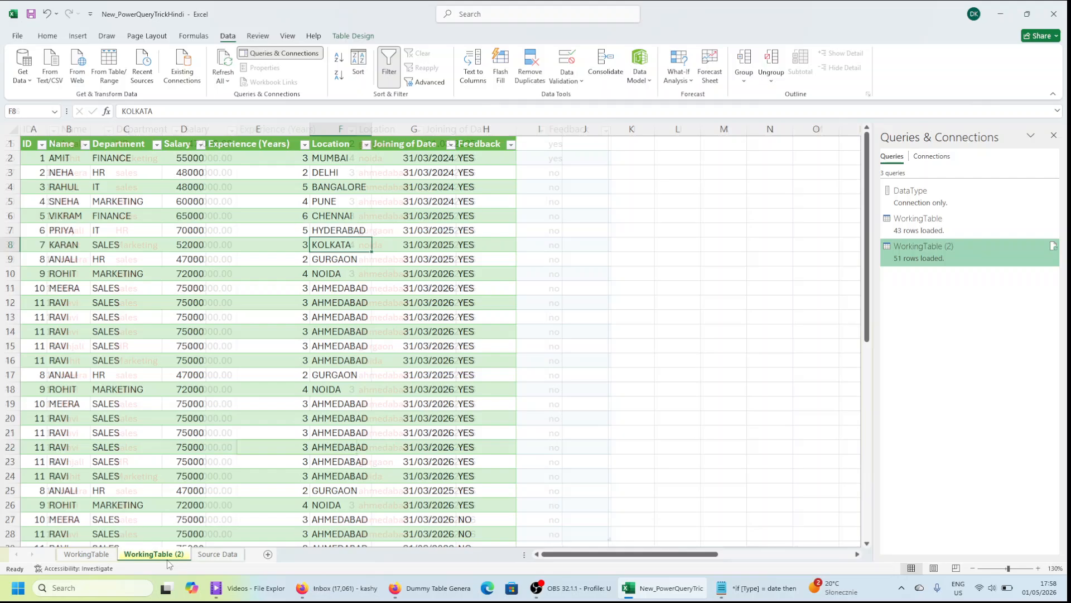
click(209, 505)
key(ctrl+Up)
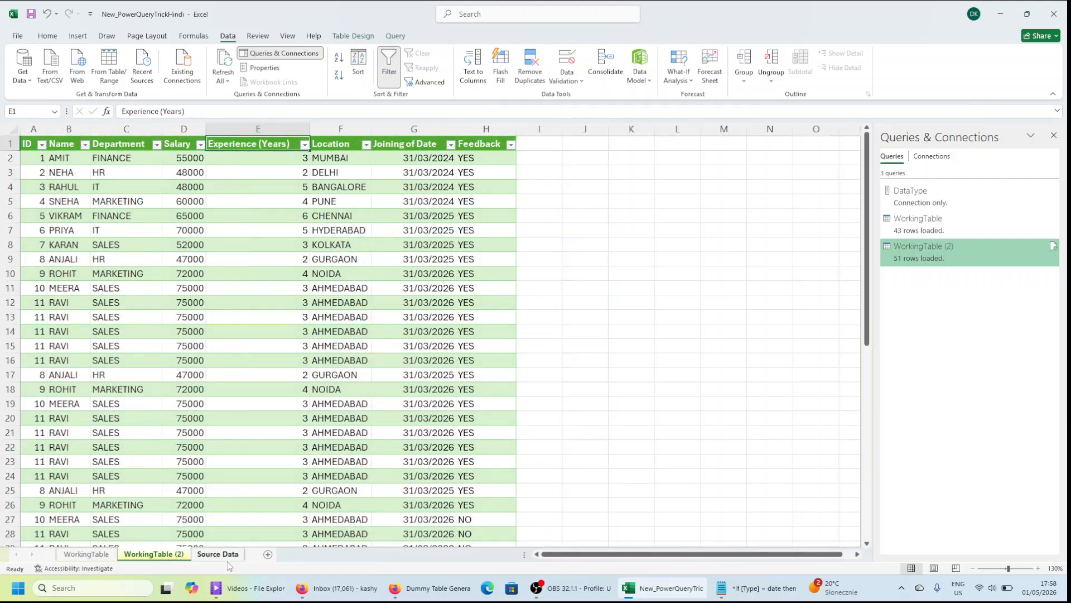
click(226, 555)
click(401, 362)
key(ctrl+Up)
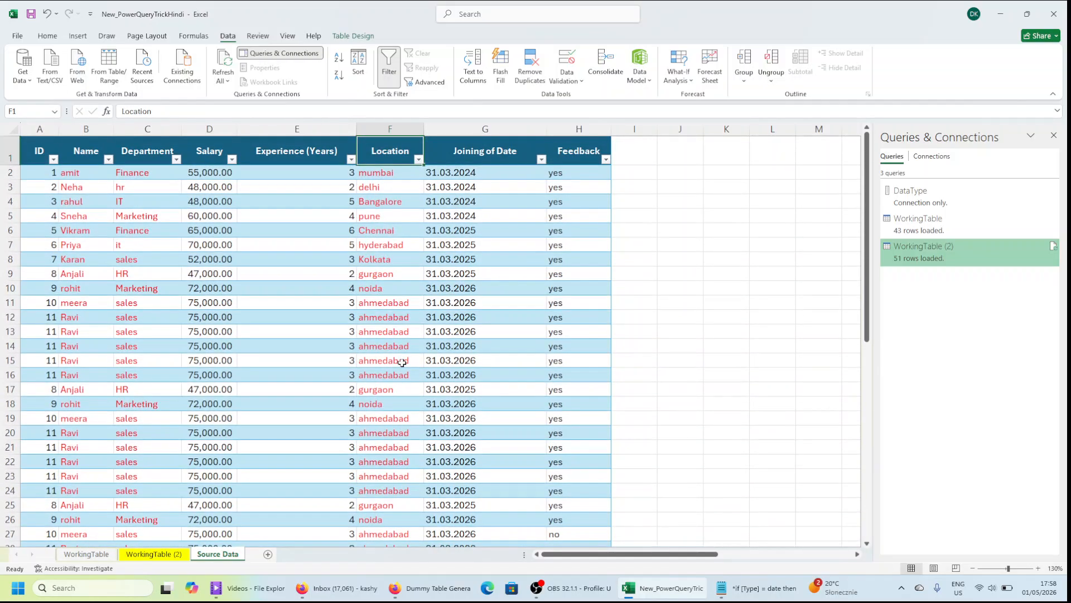
Copy rows 43 to 52 of the Source Data table and paste them directly below its last row, starting at A53.
key(ctrl+Down)
key(Down)
key(Up)
key(Up)
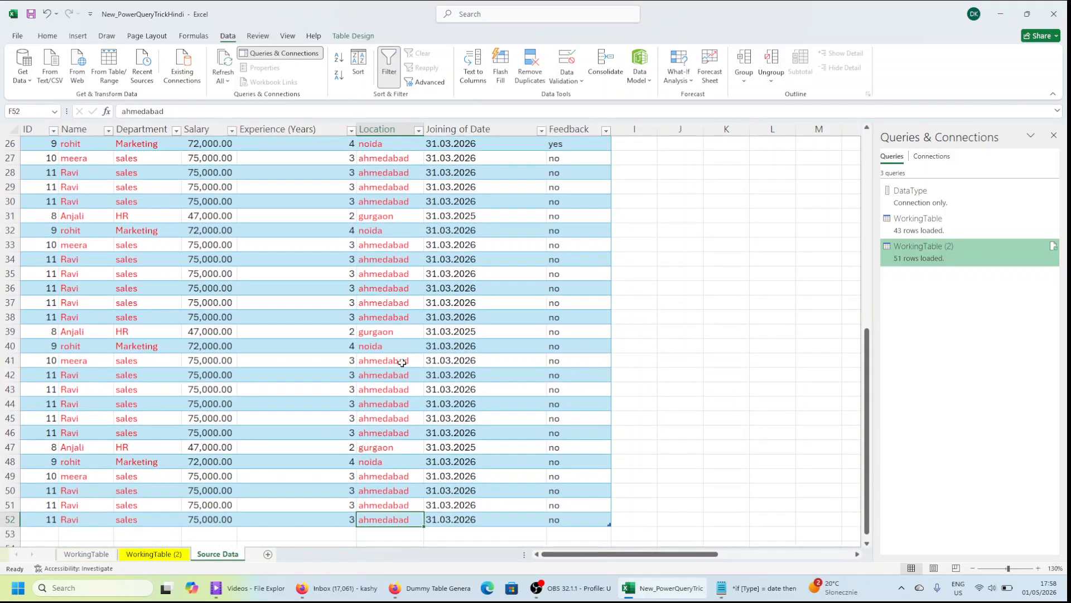
key(Left)
key(ctrl+Left)
key(Up)
key(Up)
key(Up)
key(Up)
key(Up)
key(Up)
key(Up)
key(Up)
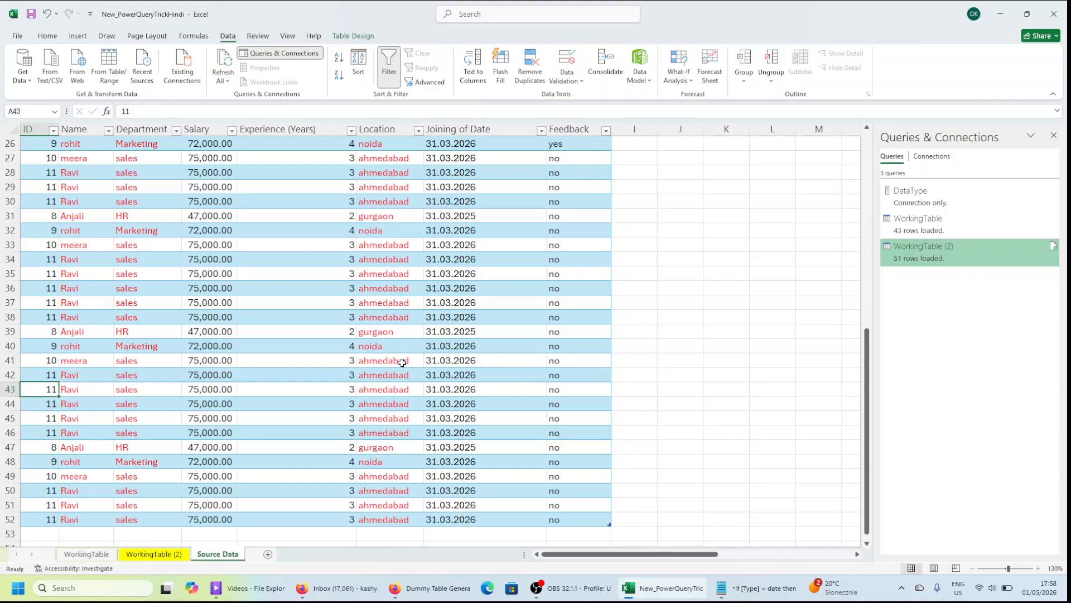
key(ctrl+shift+End)
key(ctrl+c)
key(ctrl+Down)
key(Down)
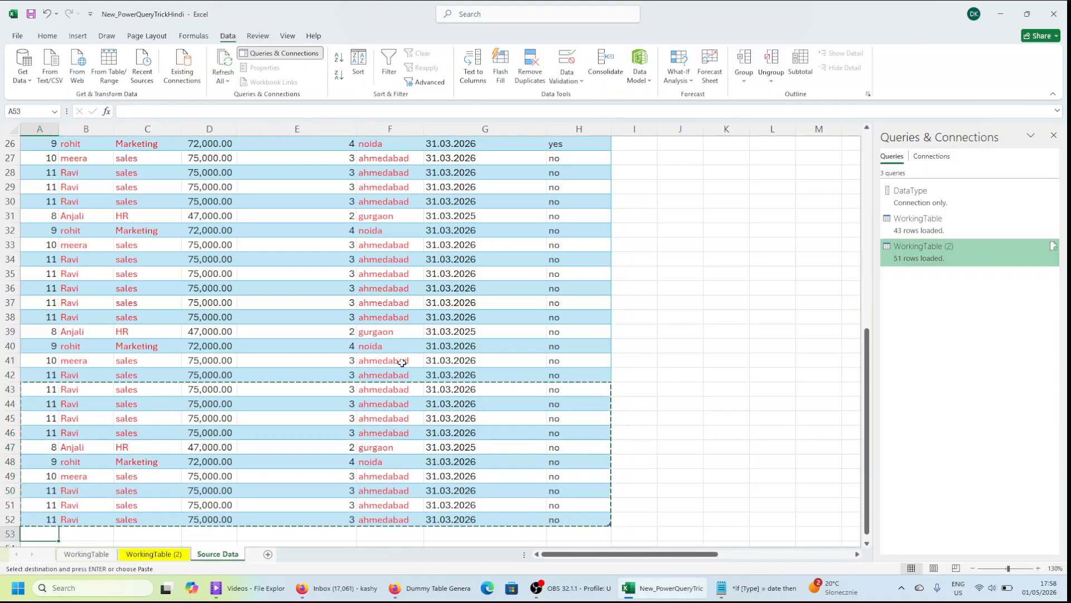
key(ctrl+v)
key(Escape)
Review the appended rows in Source Data and count the entries in its ID column.
key(Down)
key(Down)
key(Down)
key(Down)
key(Down)
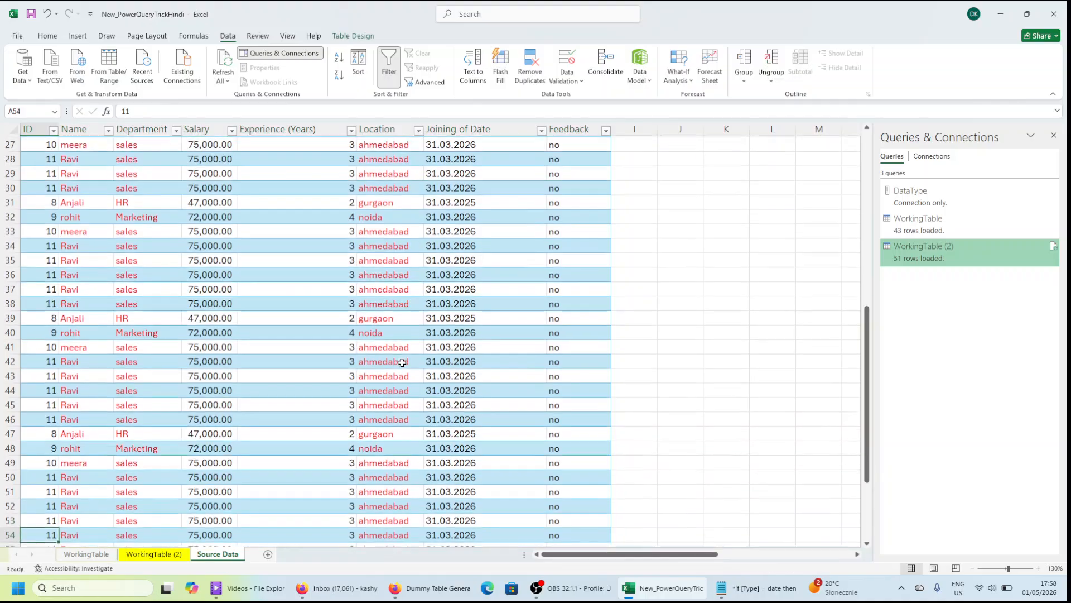
key(Right)
key(Right)
key(ctrl+Right)
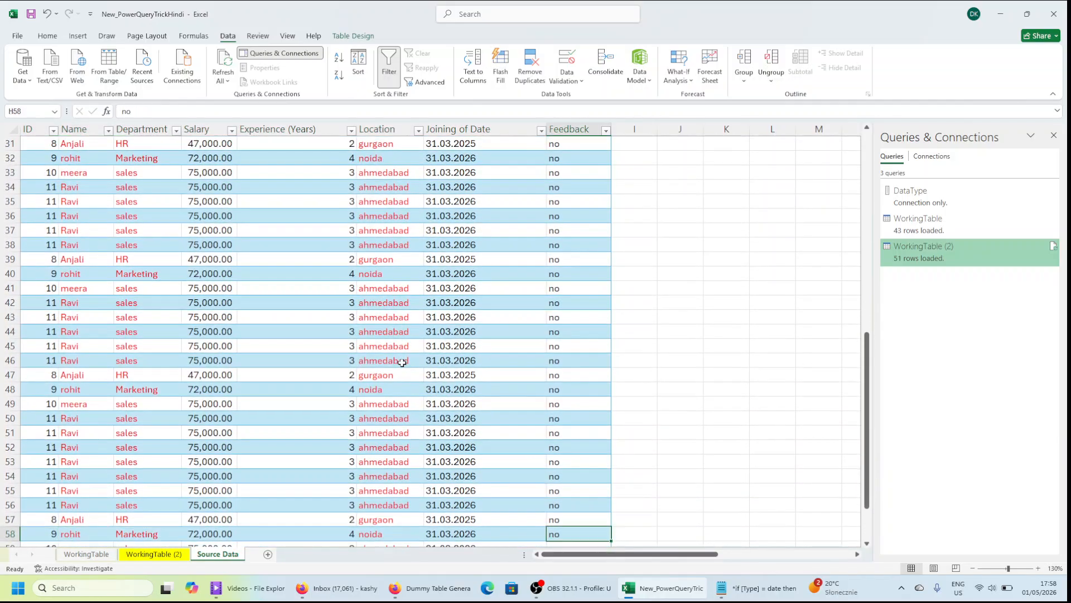
key(ctrl+Left)
key(ctrl+Down)
key(ctrl+Up)
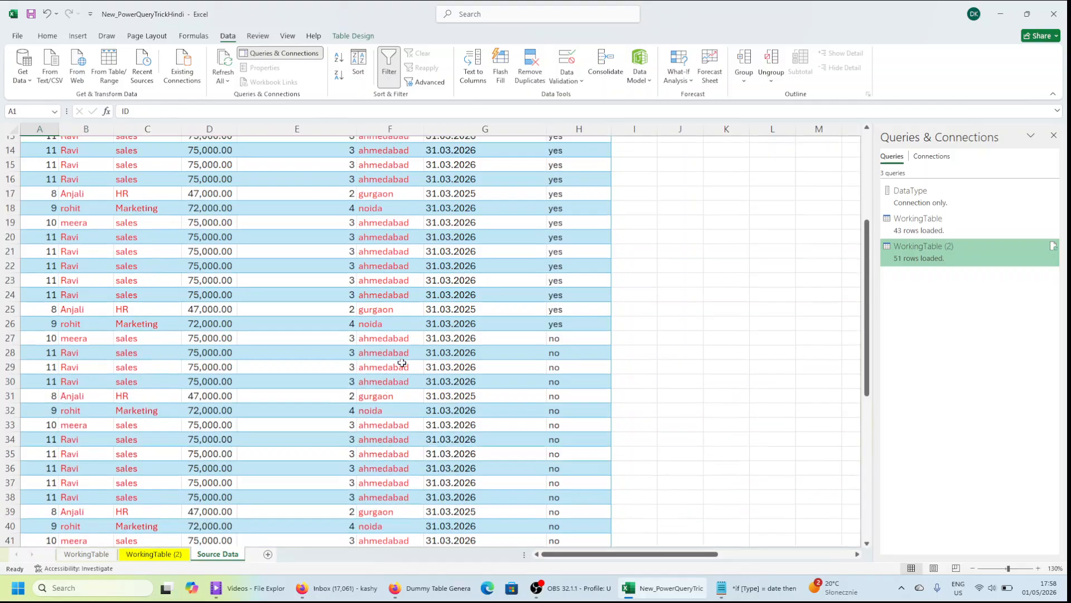
key(Down)
key(ctrl+shift+Down)
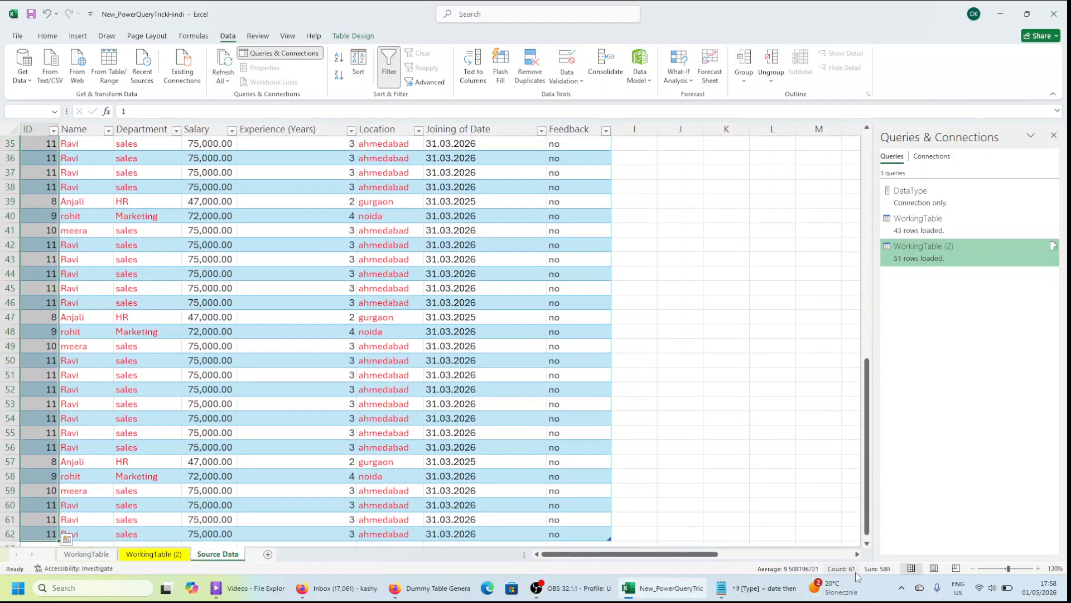
Count the entries in the ID column on the WorkingTable (2) sheet.
click(171, 554)
key(Left)
key(Left)
key(Left)
key(Left)
key(Down)
key(ctrl+shift+Down)
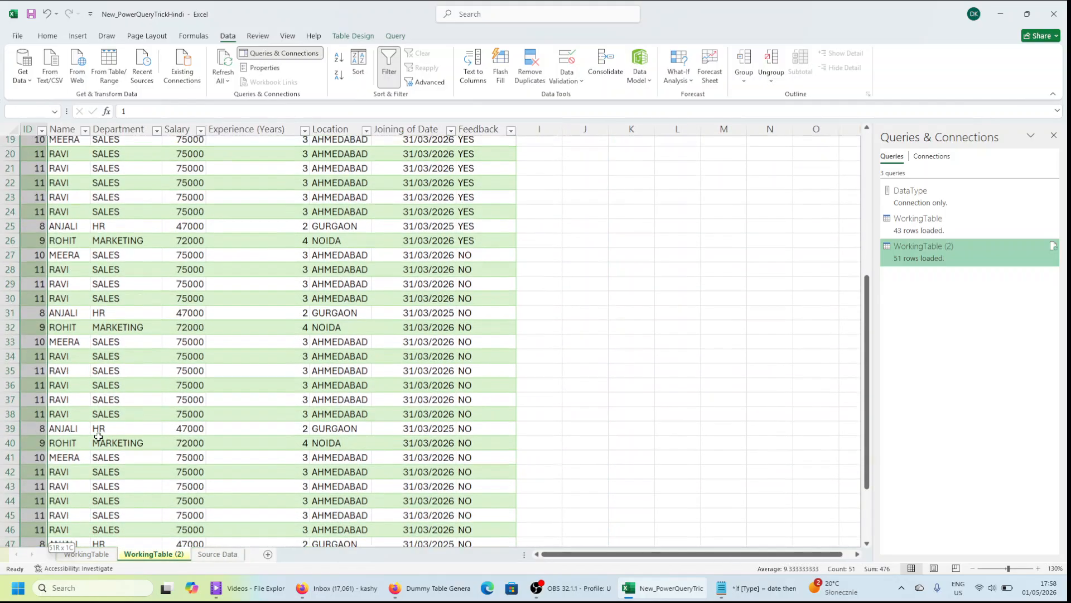
Refresh the WorkingTable (2) query table to bring in the rows added to Source Data.
click(348, 504)
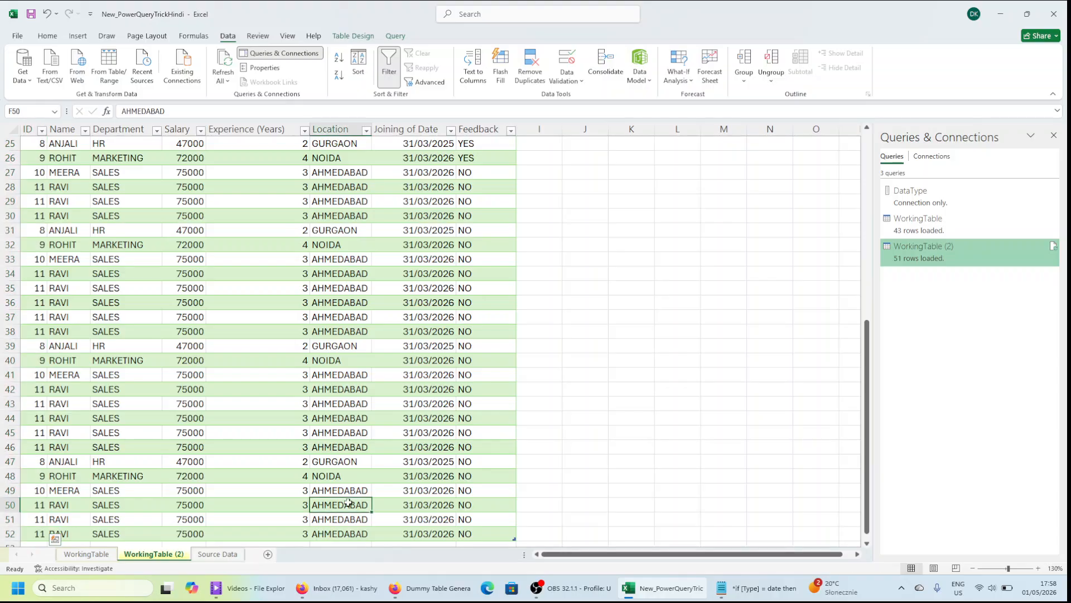
click(290, 348)
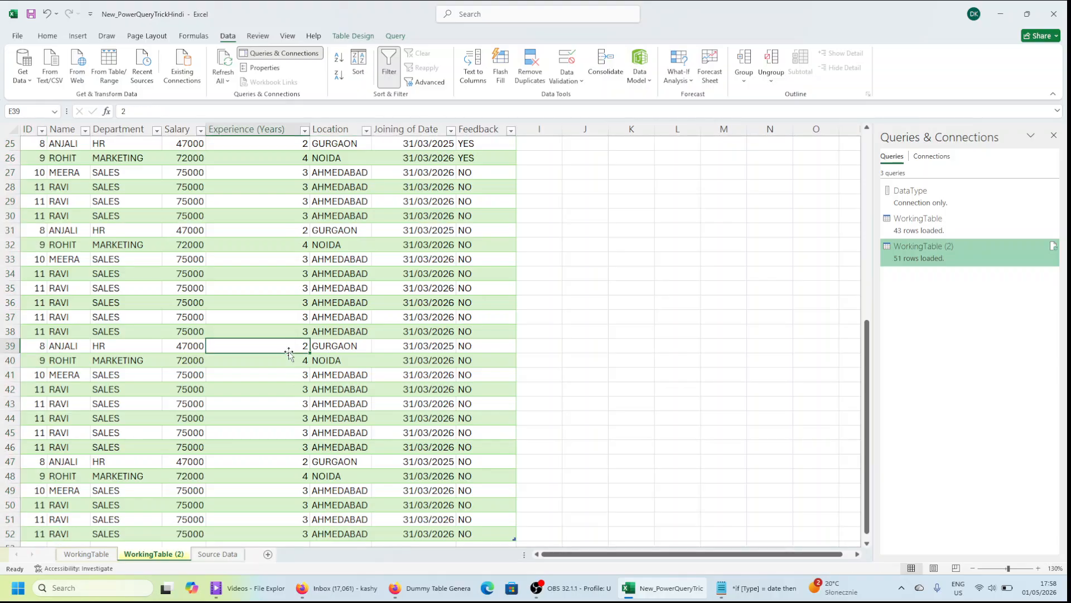
right_click(288, 263)
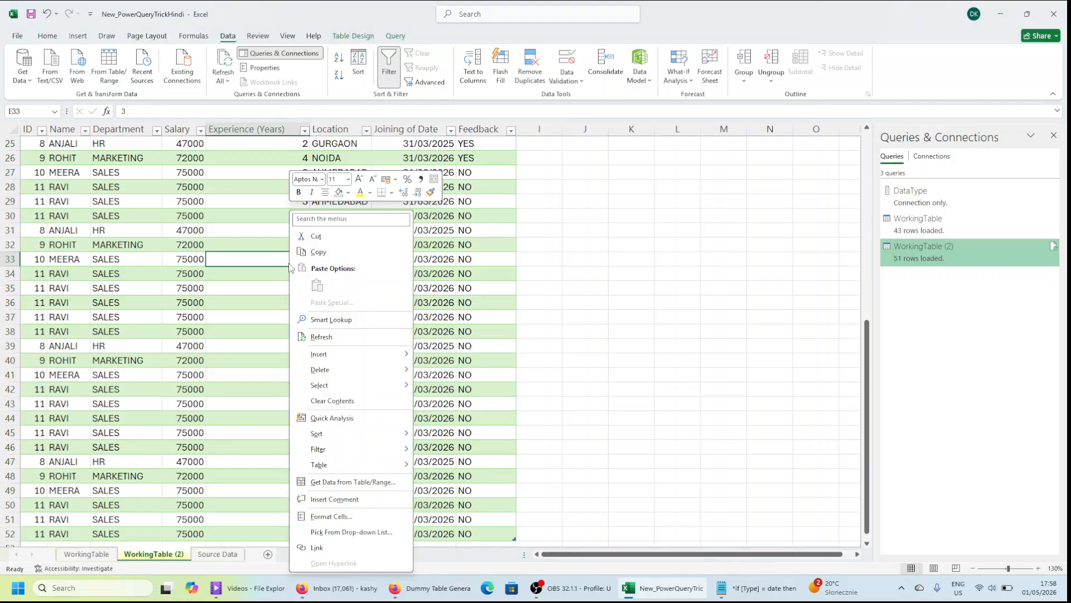
click(302, 339)
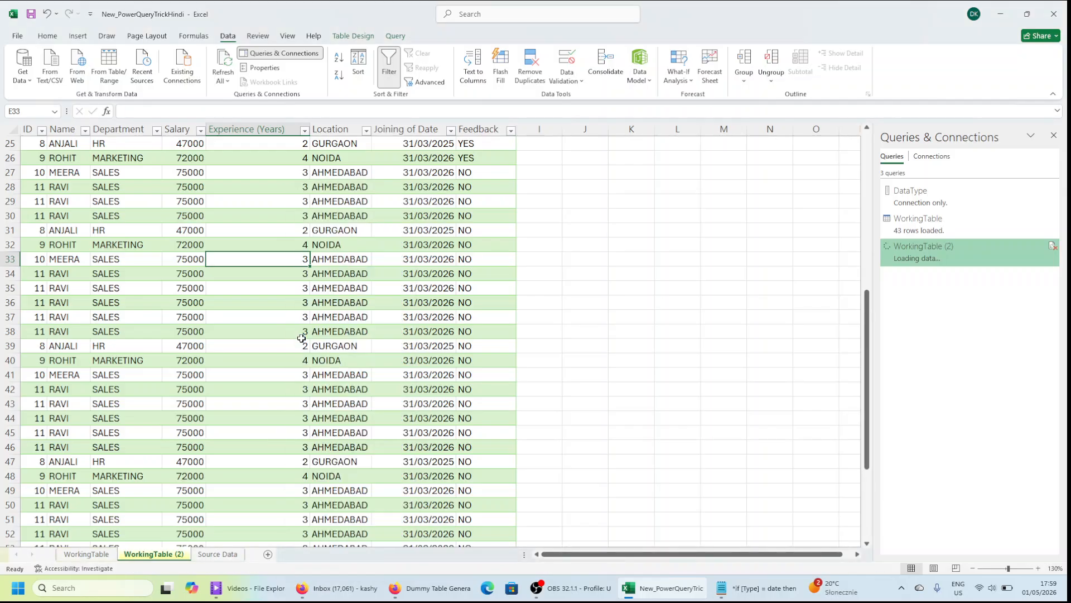
Check the refreshed WorkingTable (2) table down to its last row and recount its ID column entries.
key(ctrl+Down)
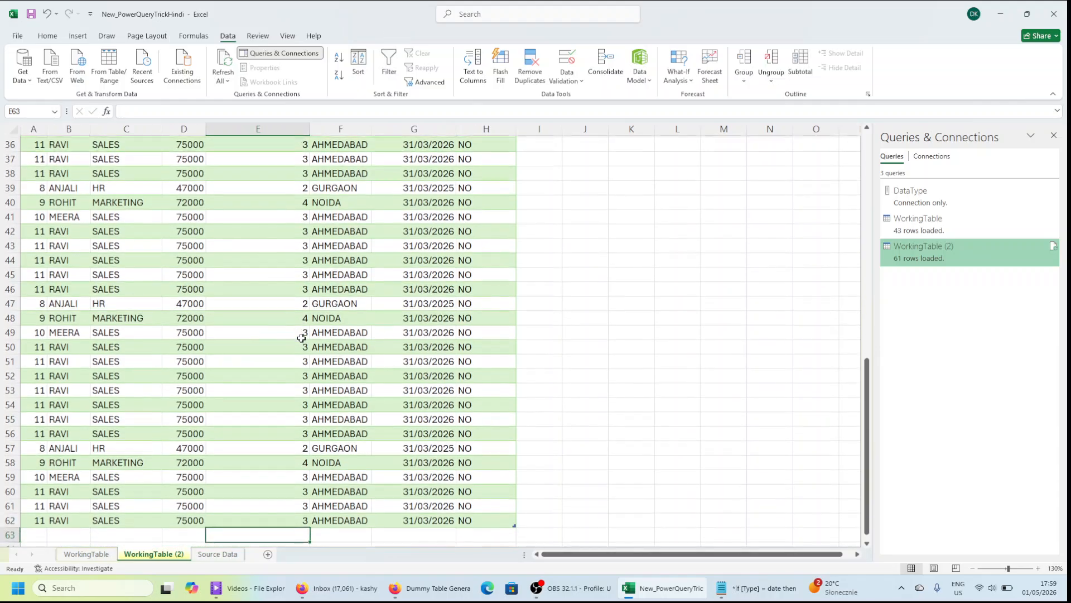
key(Right)
key(Right)
key(Right)
key(Left)
key(Left)
key(Left)
key(Left)
key(Left)
key(Left)
key(Left)
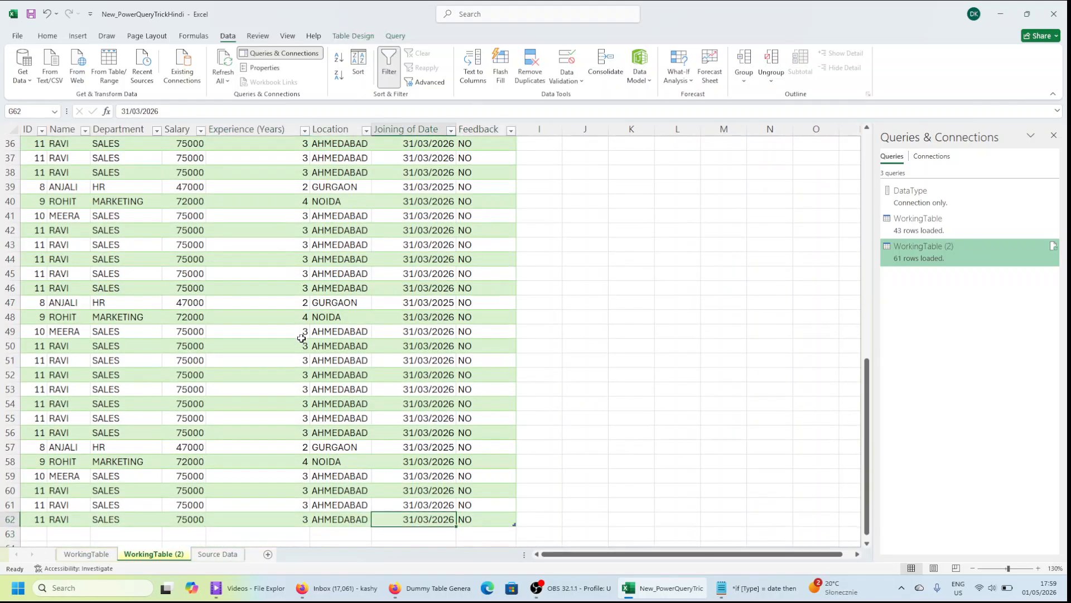
key(ctrl+shift+Up)
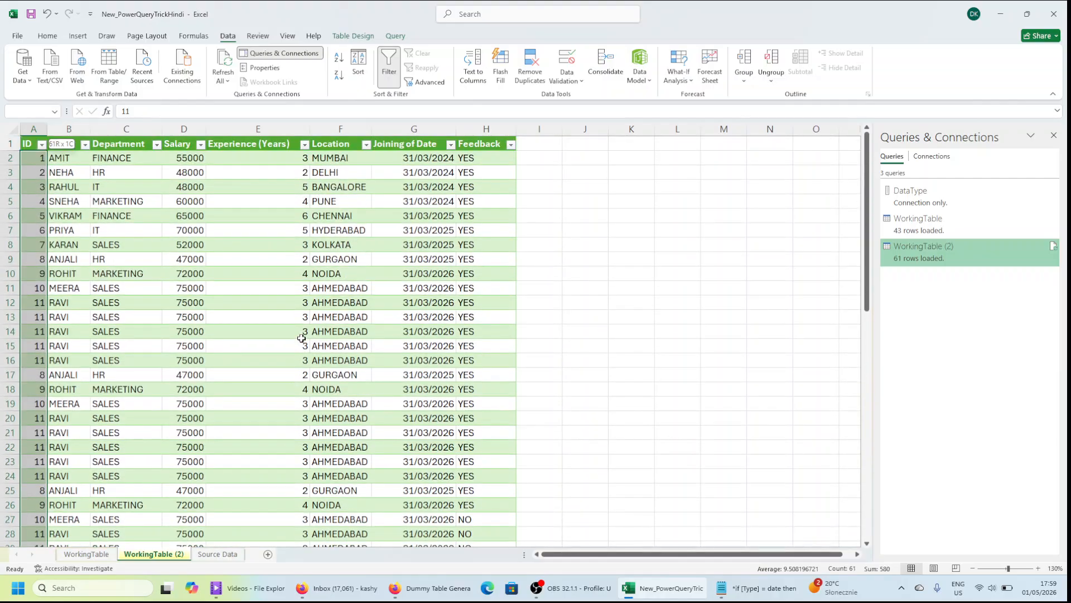
click(413, 444)
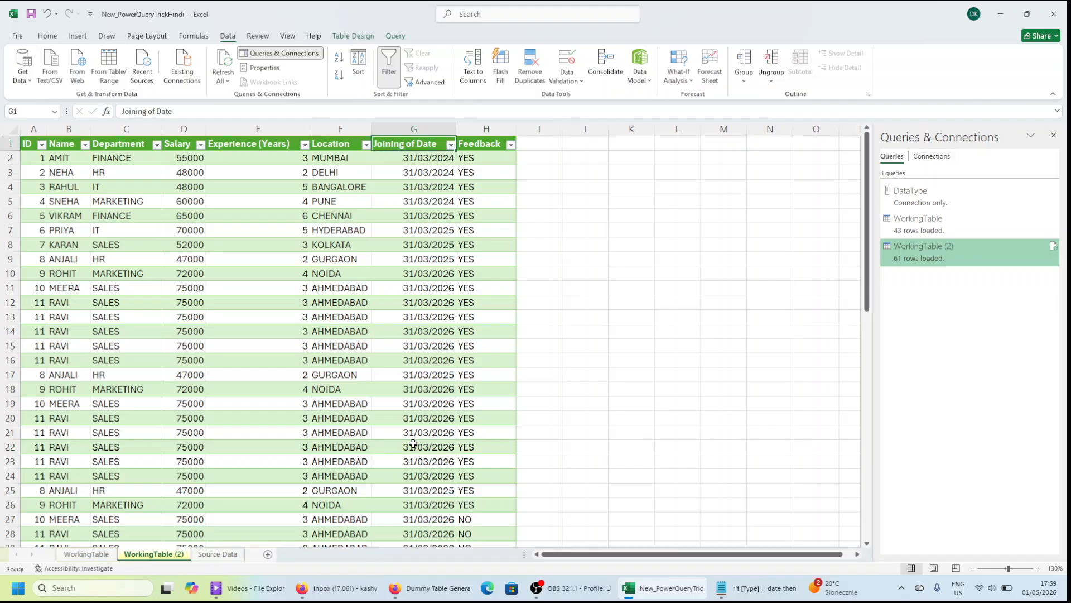
Add a Bonus Received column after Feedback in the Source Data table and widen it to fit its header on one line.
key(ctrl+Page_Down)
click(544, 373)
key(ctrl+Up)
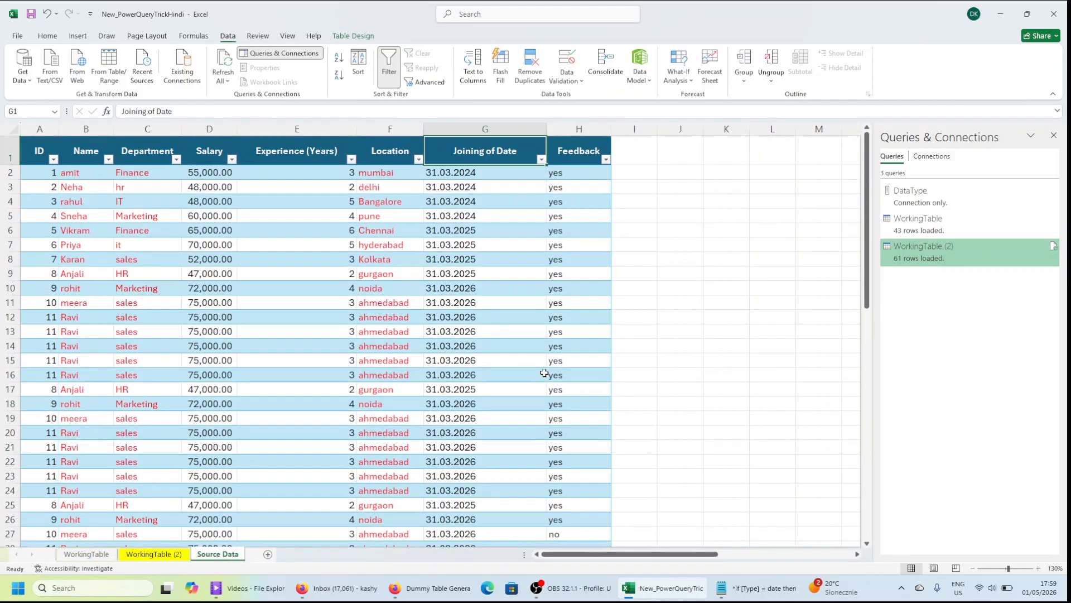
key(Right)
key(Right)
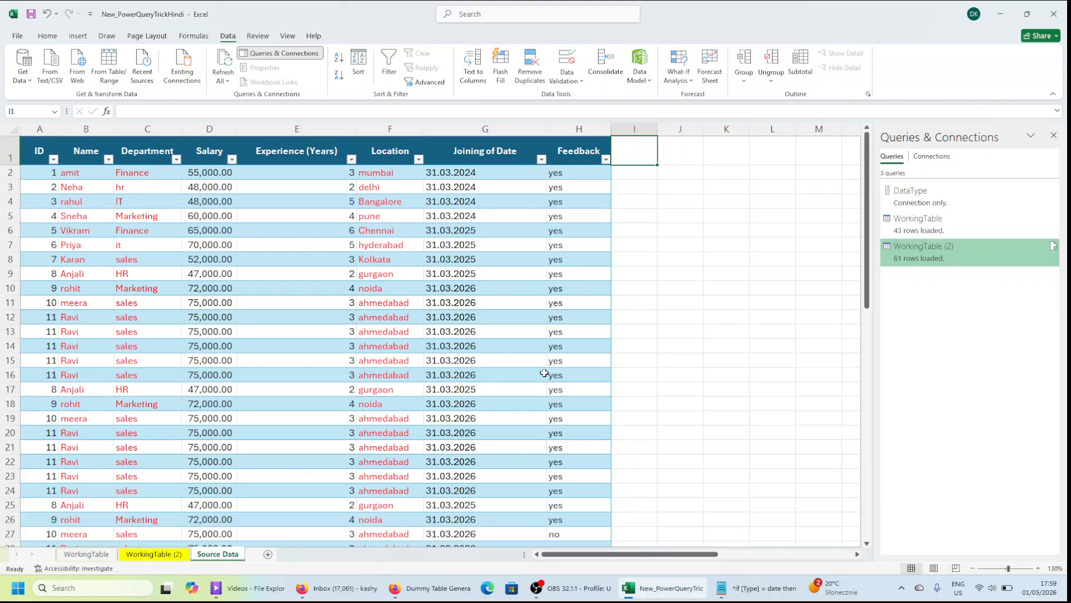
text(Bous)
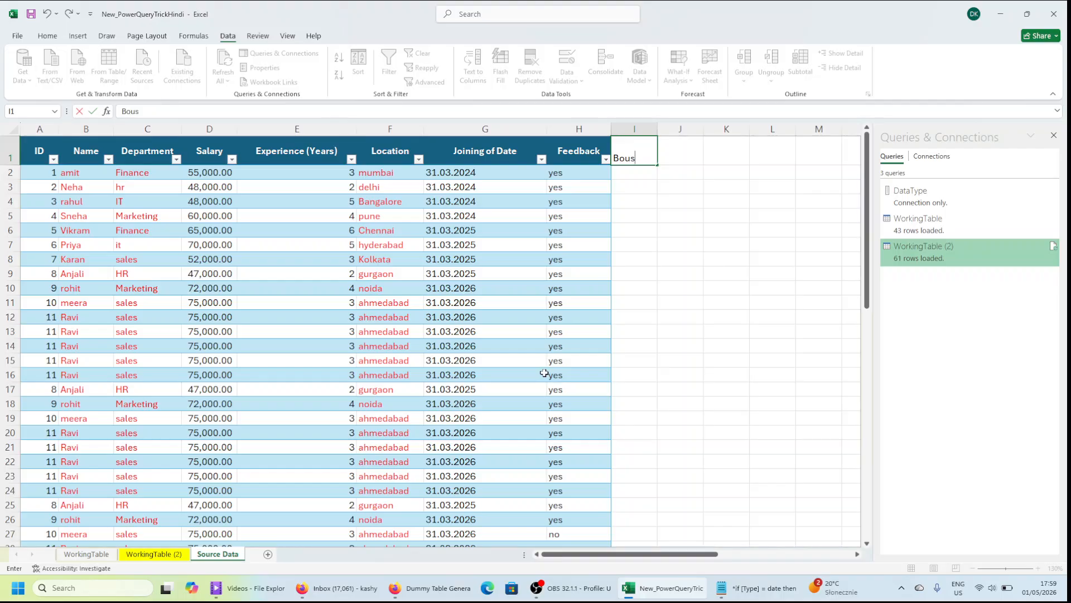
text(nus Received)
key(Return)
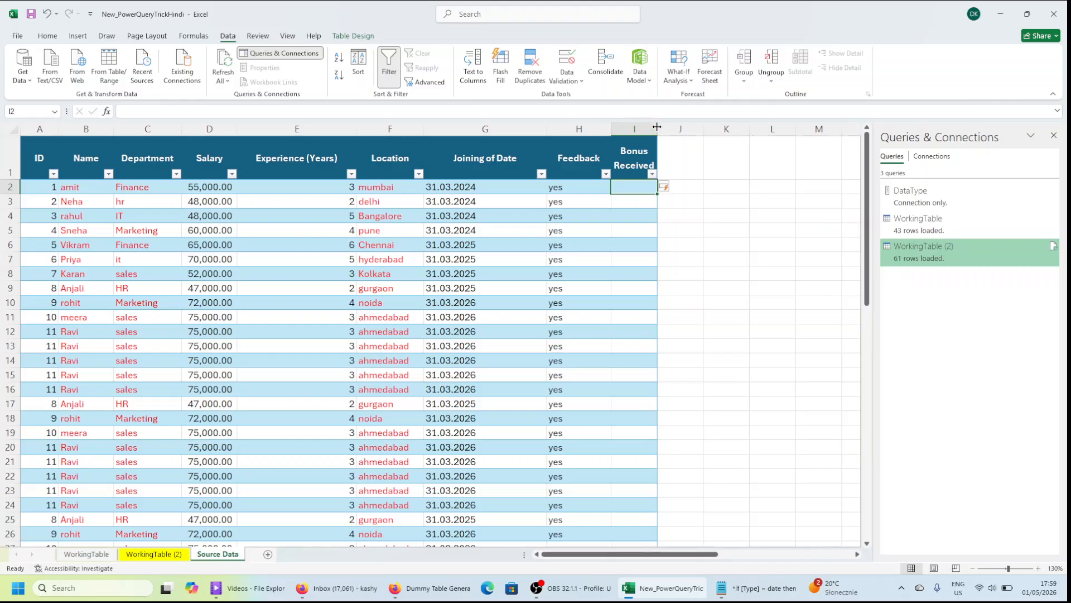
drag(657, 129, 732, 125)
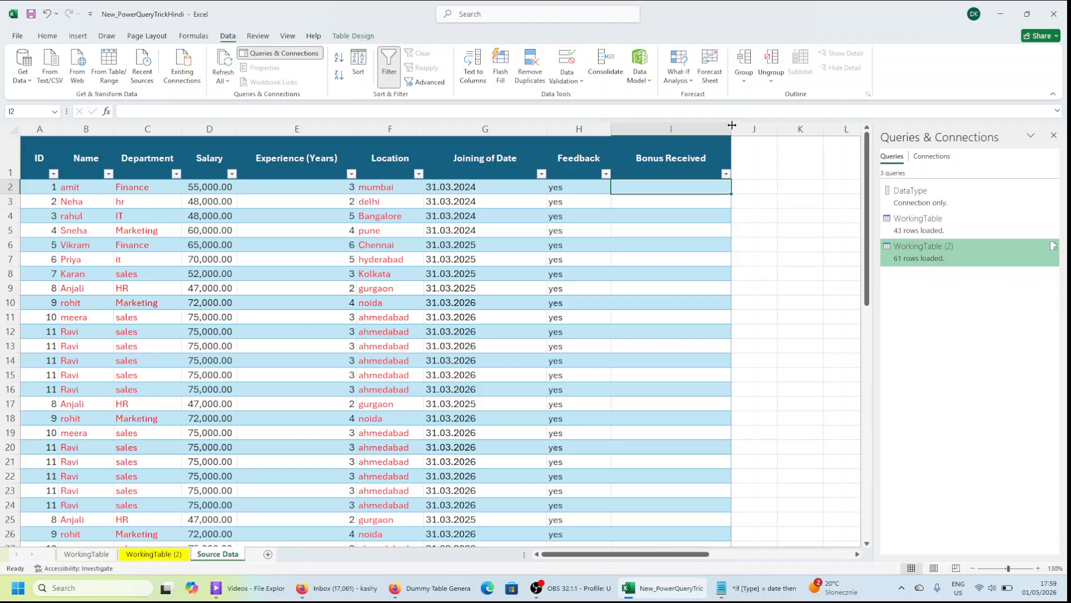
Fill the Bonus Received column with yes from I2 down to I41.
text(yes)
key(ctrl+Return)
key(shift+Down)
key(shift+Down)
key(shift+Down)
key(shift+Down)
key(shift+Down)
key(shift+Down)
key(shift+Down)
key(shift+Down)
key(shift+Down)
key(shift+Down)
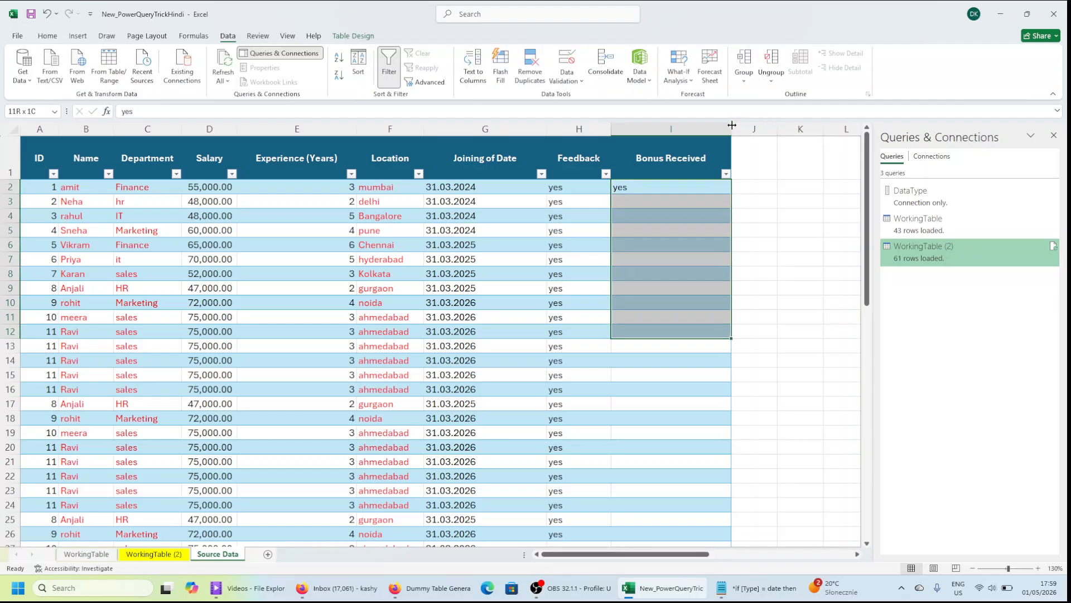
key(shift+Down)
key(shift+Down)
key(shift+Down)
key(shift+Down)
key(shift+Down)
key(shift+Down)
key(shift+Down)
key(shift+Down)
key(shift+Down)
key(shift+Down)
key(shift+Down)
key(shift+Down)
key(shift+Down)
key(shift+Down)
key(shift+Down)
key(shift+Down)
key(shift+Down)
key(shift+Down)
key(shift+Down)
key(shift+Down)
key(ctrl+d)
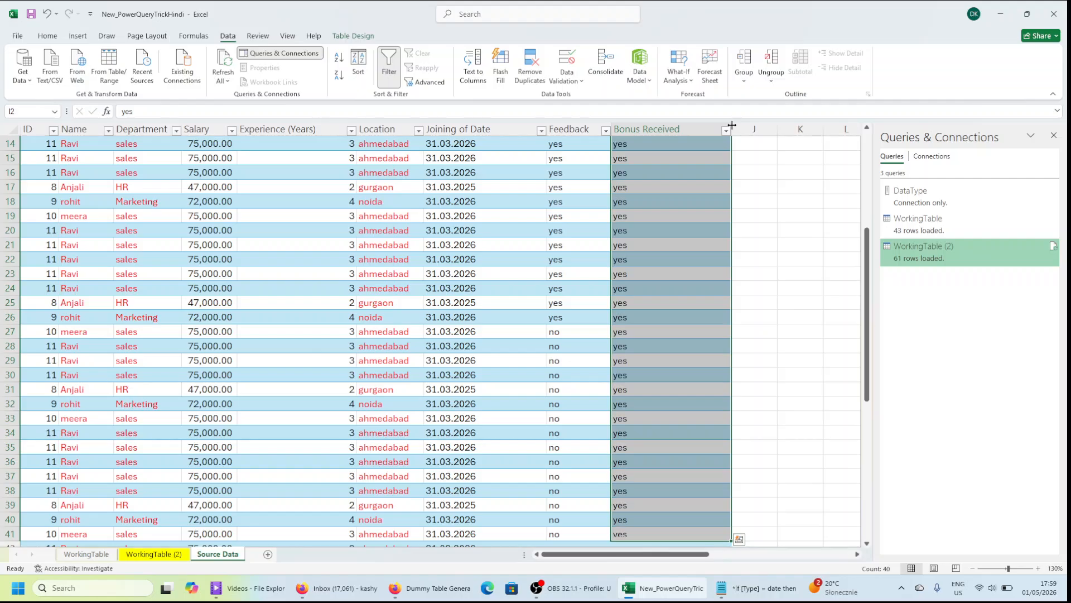
Fill the remaining Bonus Received cells with no, from I42 down to I62.
key(Down)
key(Down)
key(ctrl+Down)
key(Down)
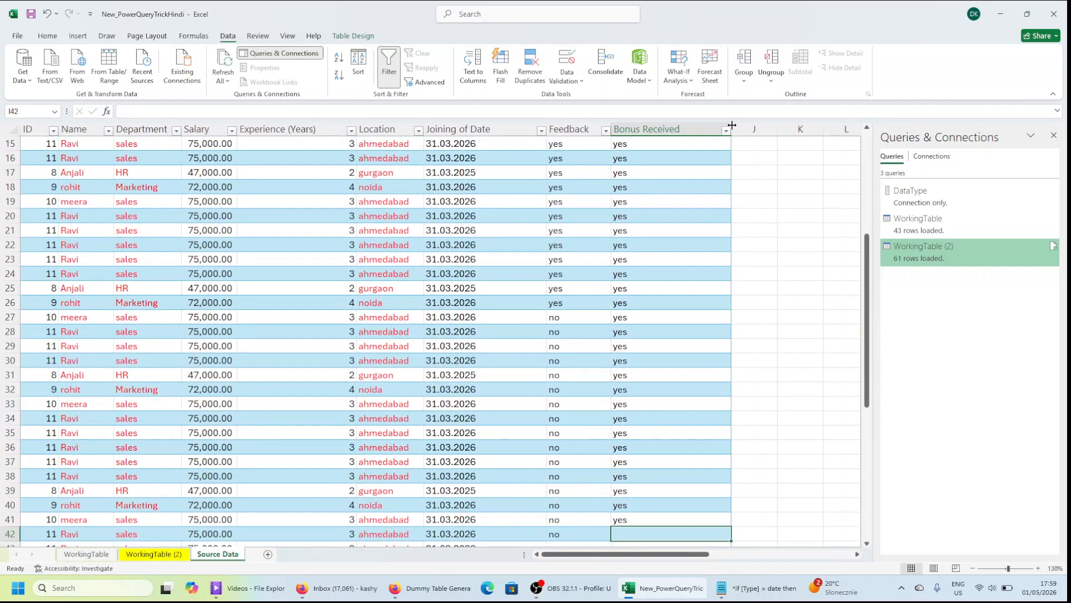
text(no)
key(Return)
key(Return)
key(Right)
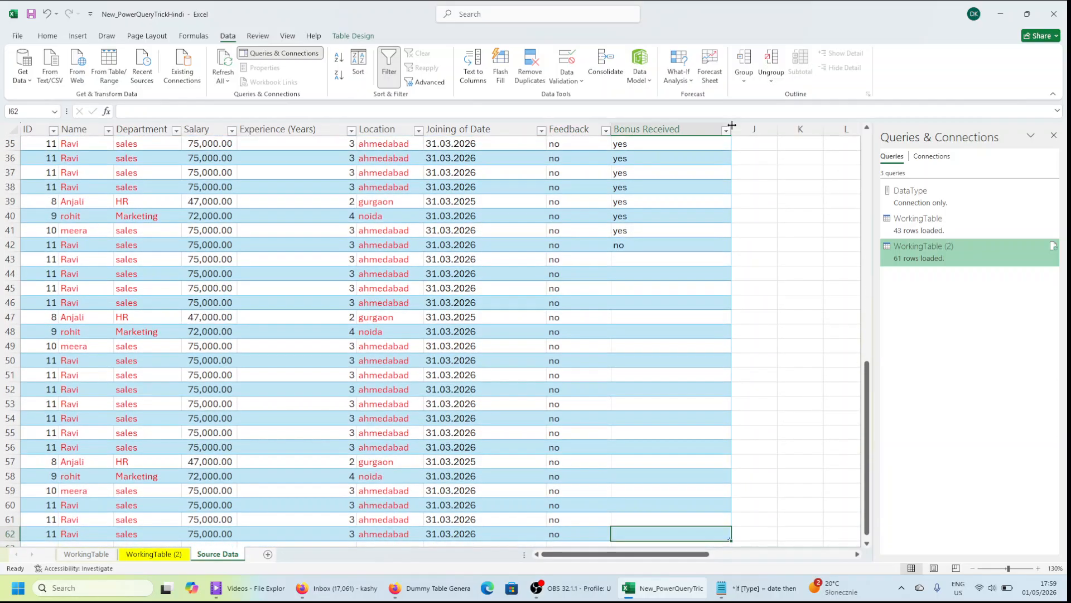
key(ctrl+shift+Up)
key(ctrl+d)
key(Up)
key(ctrl+Up)
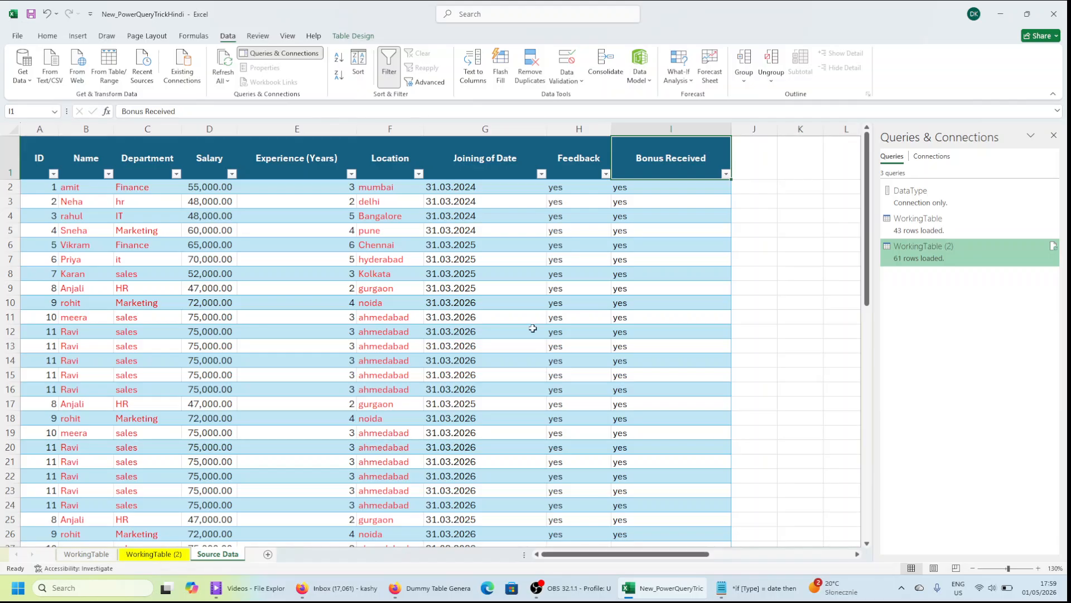
click(640, 239)
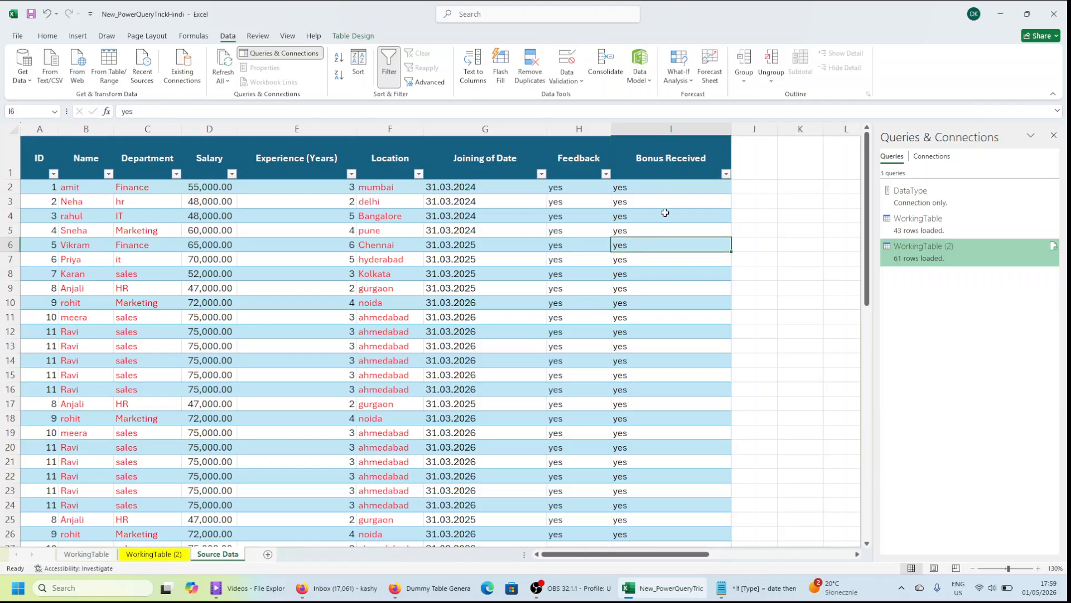
Check the column headers in the WorkingTable (2) output and return to the Source Data sheet.
click(169, 558)
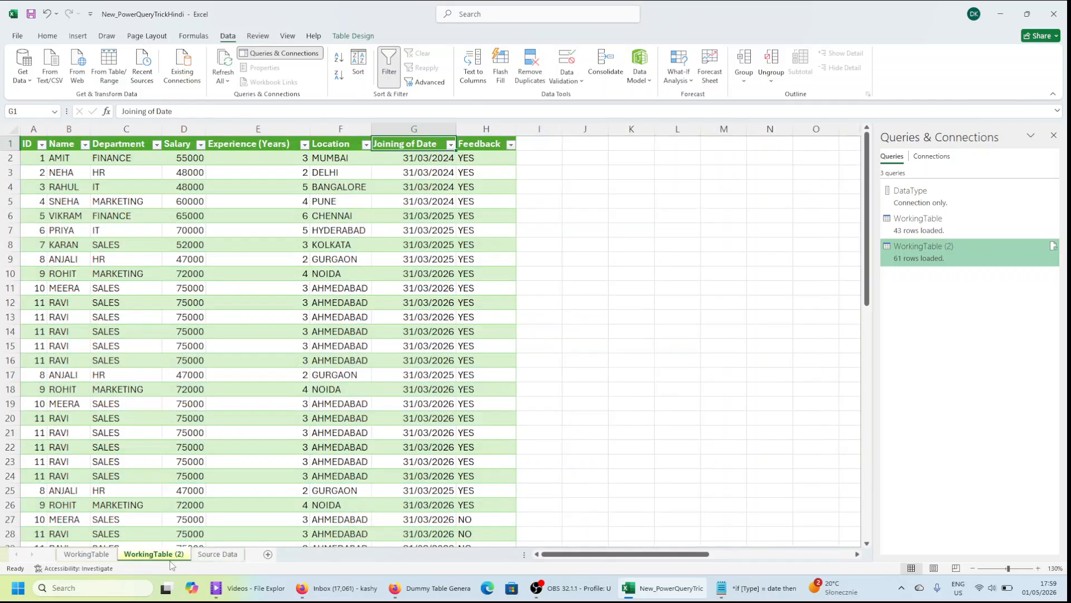
click(393, 237)
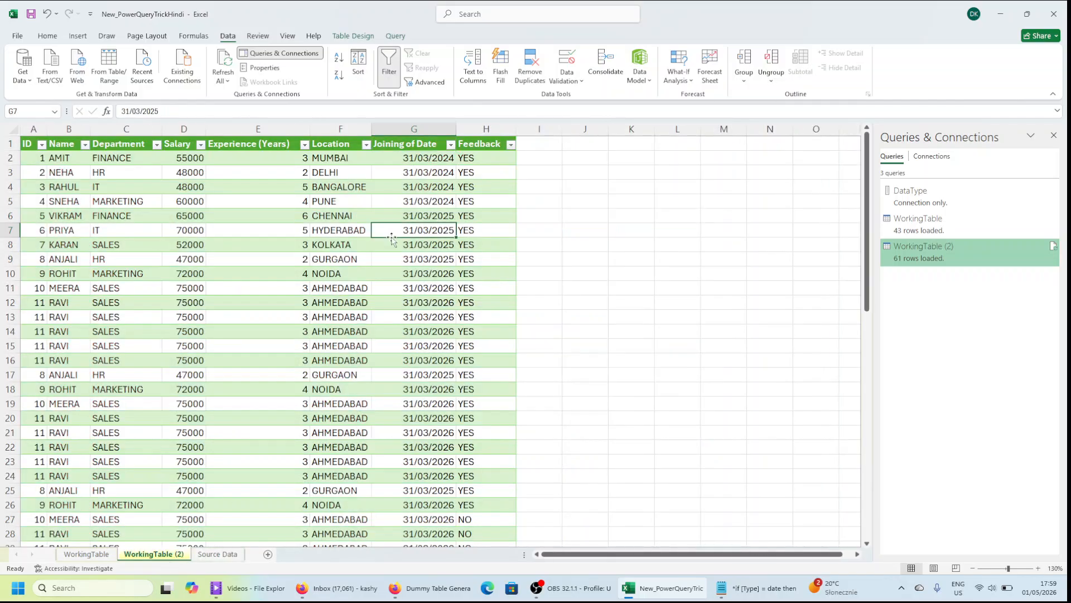
click(354, 296)
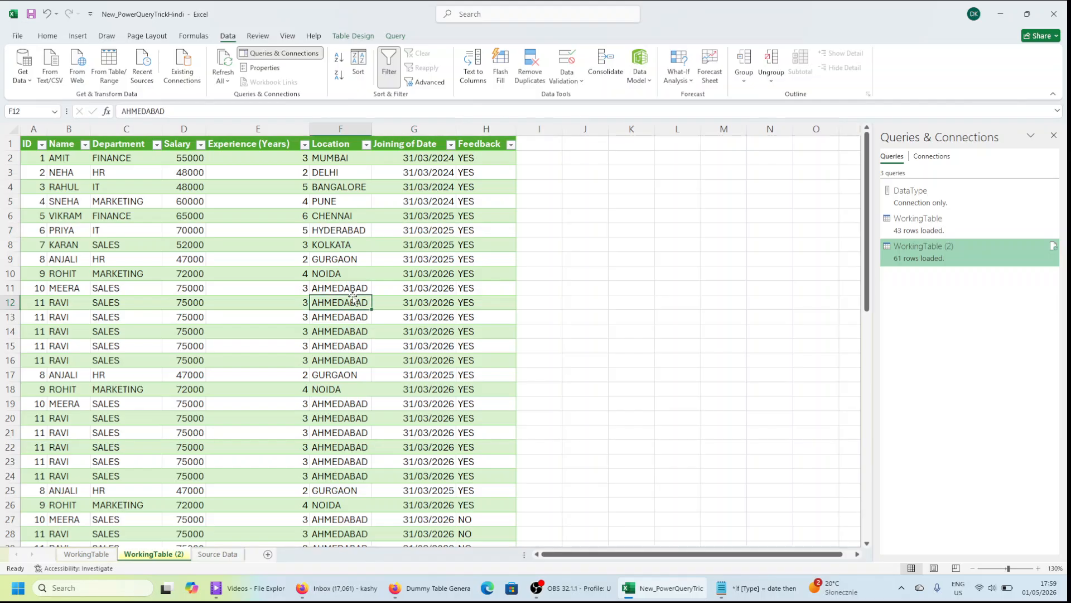
click(229, 554)
click(573, 350)
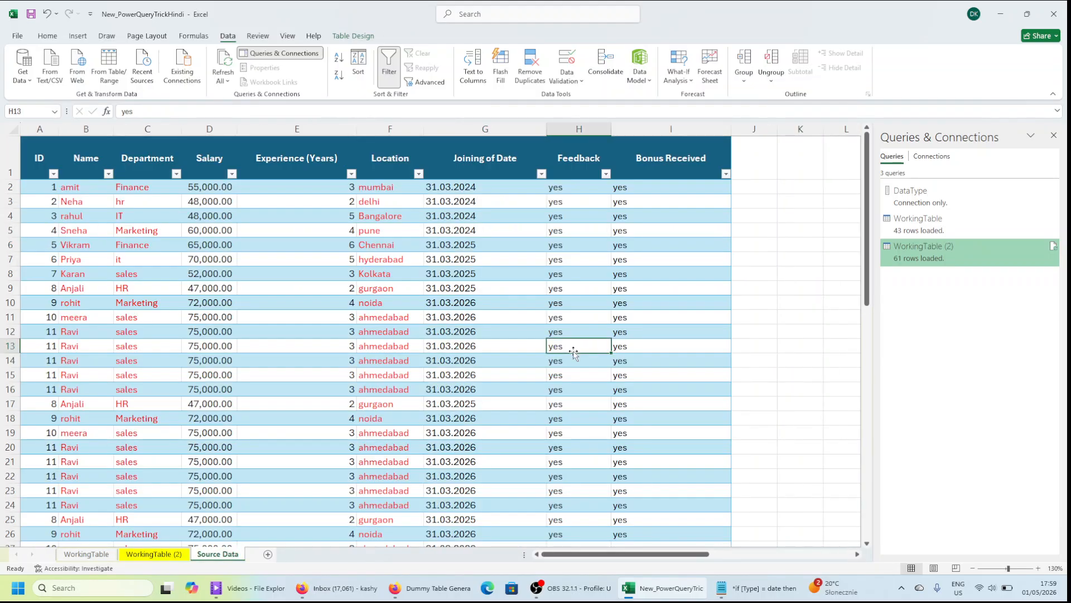
Locate and review the Columns and Type mapping table beyond the employee table on the Source Data sheet.
key(Tab)
key(Right)
key(Right)
key(Right)
key(Right)
key(Right)
key(Right)
key(Right)
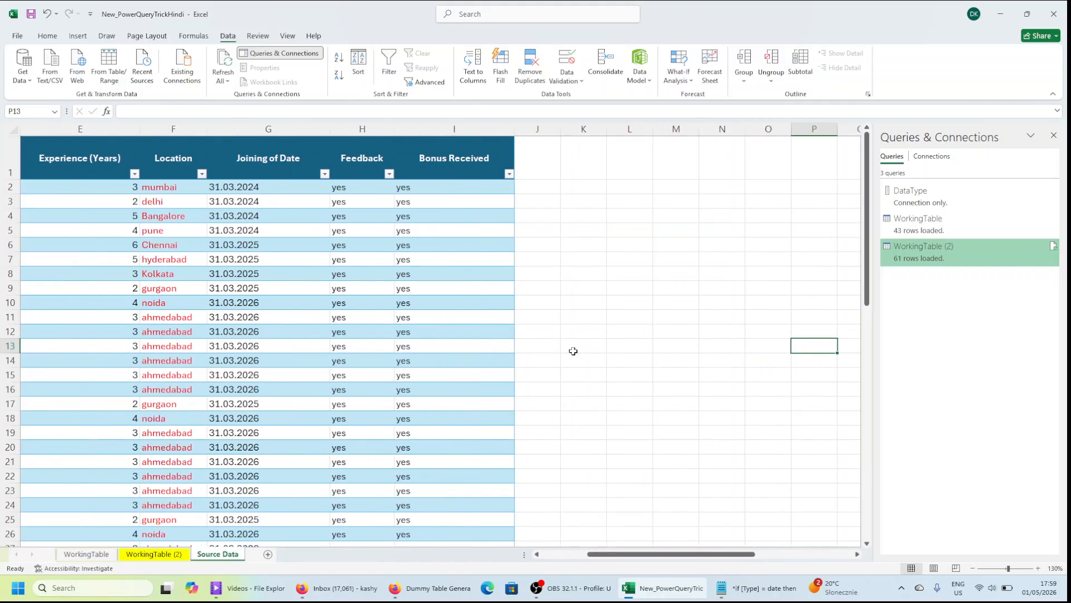
key(Left)
key(Left)
key(Left)
key(Right)
key(Right)
key(Right)
key(Right)
key(Right)
key(Right)
key(Right)
key(Right)
key(Right)
key(Right)
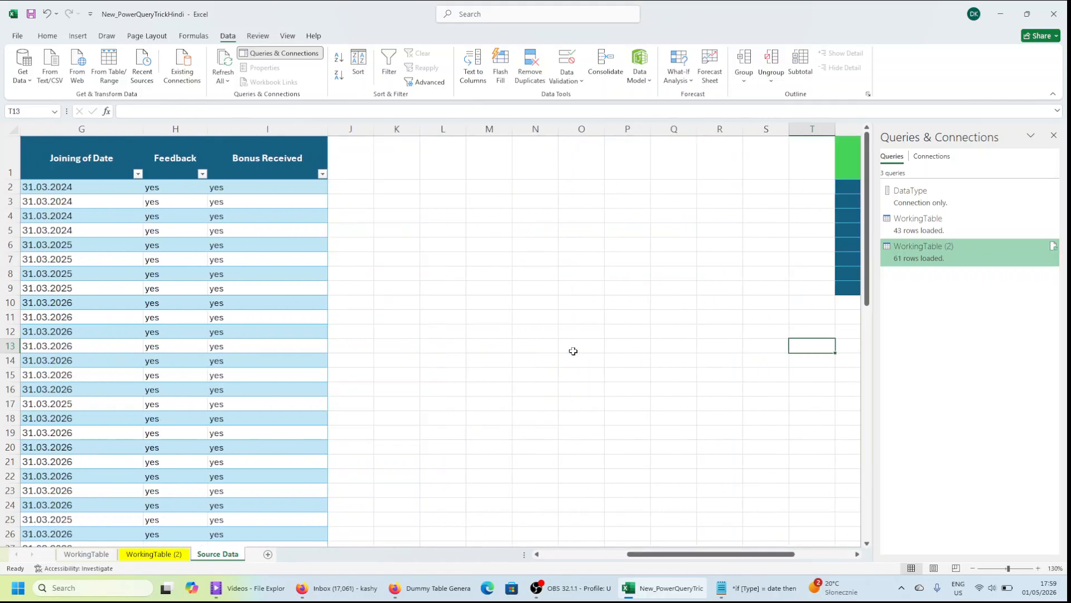
click(407, 405)
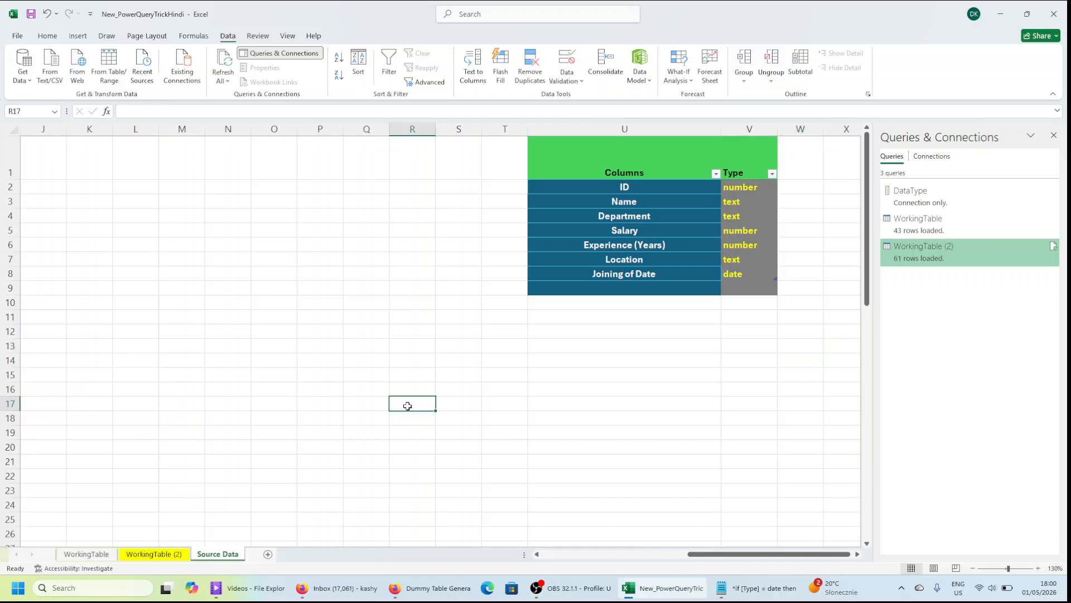
Hide the empty columns K to S between the employee table and the Columns and Type table.
key(Left)
key(Left)
key(Left)
key(Left)
key(Left)
key(Left)
key(Left)
key(ctrl+space)
key(shift+Right)
key(shift+Right)
key(shift+Right)
key(shift+Right)
key(shift+Right)
key(shift+Right)
key(shift+Right)
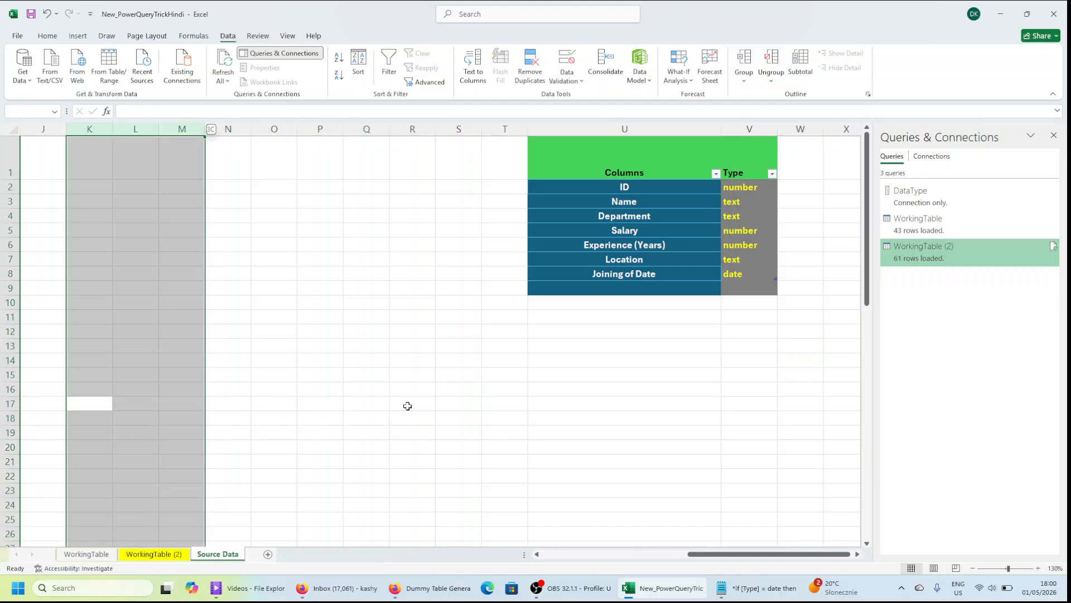
key(shift+Right)
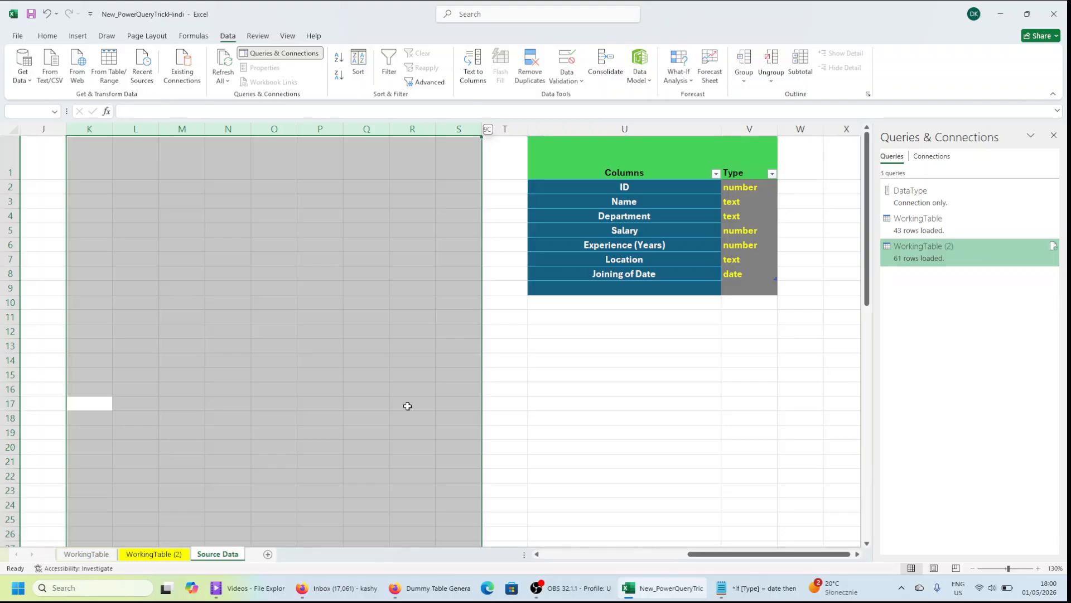
key(ctrl+0)
key(Left)
key(Left)
key(Left)
key(Left)
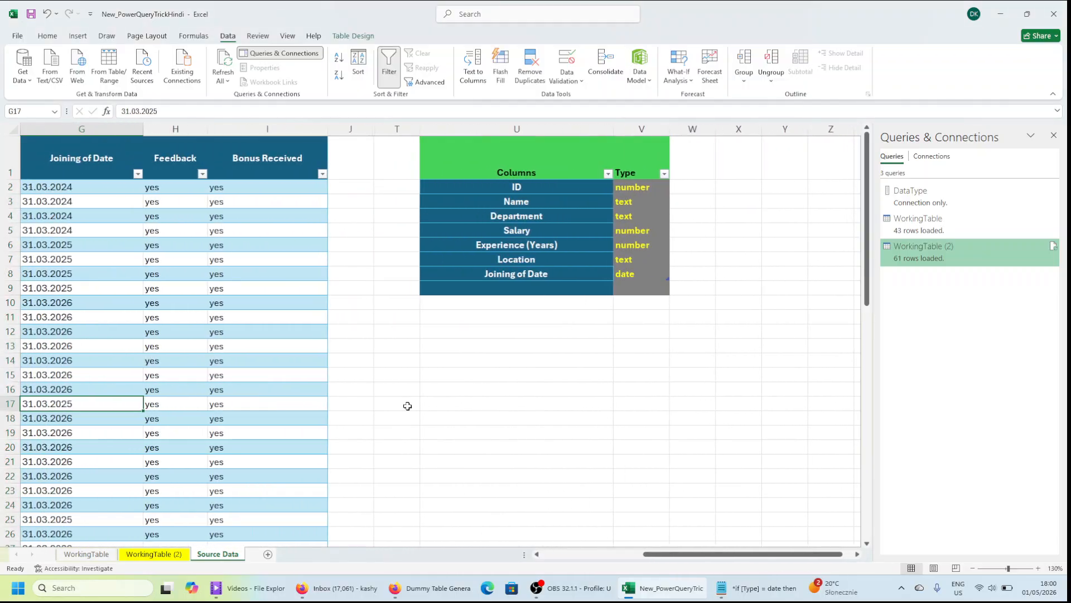
Compare the Feedback and Bonus Received source headers with the entries in the Columns and Type table.
click(576, 255)
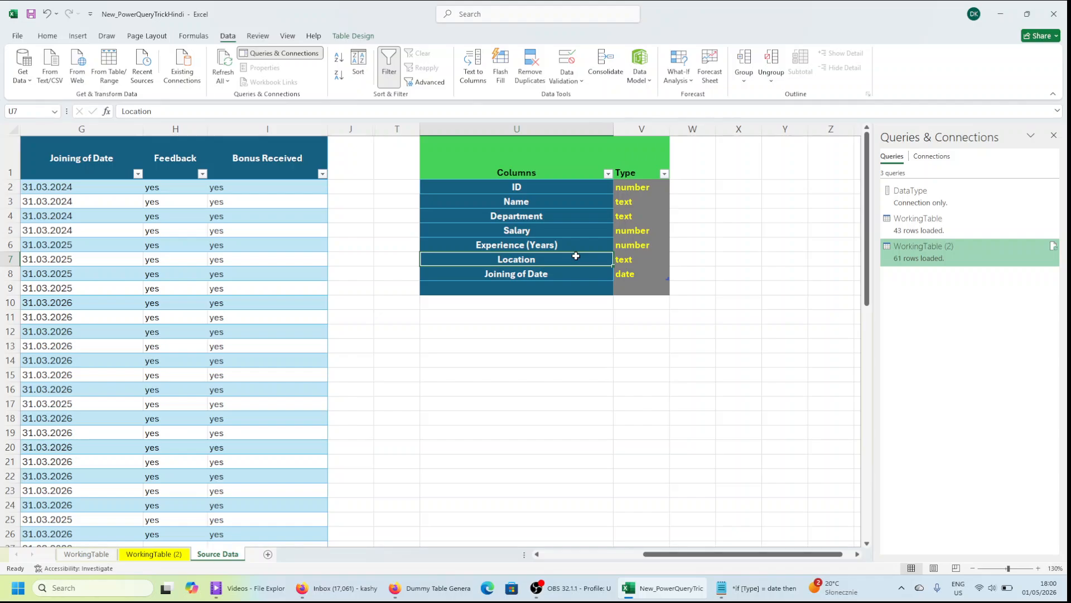
click(294, 166)
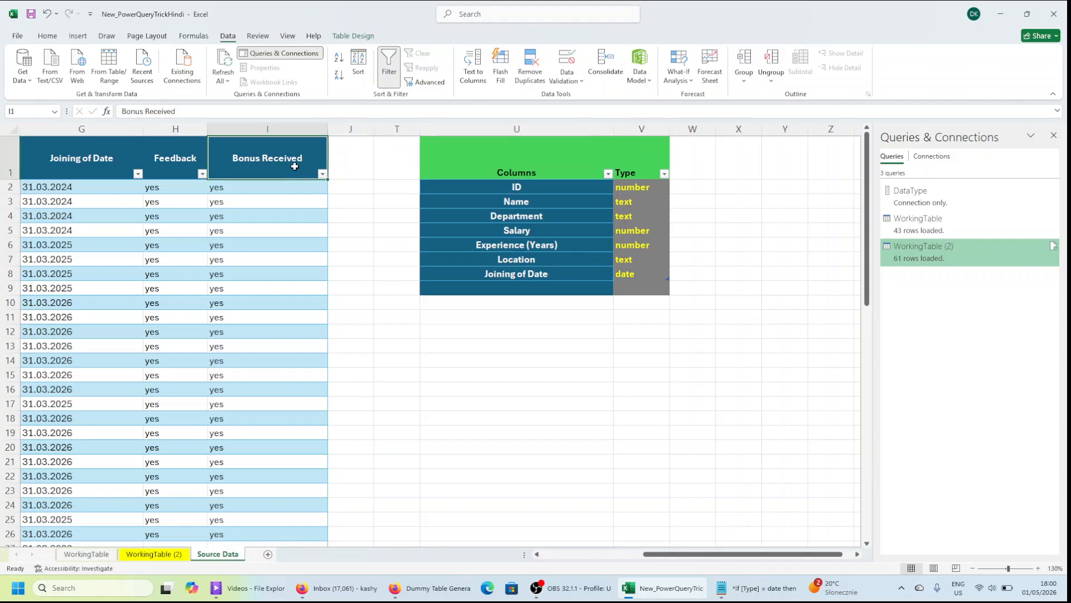
key(ctrl+Home)
ctrl+scroll(295, 166, down, 1)
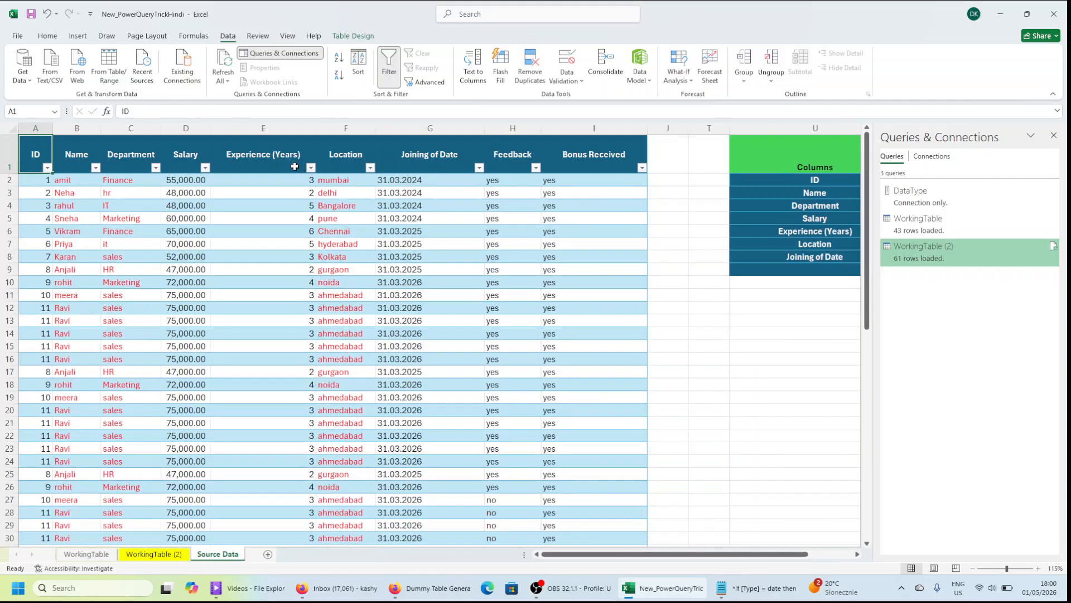
click(744, 233)
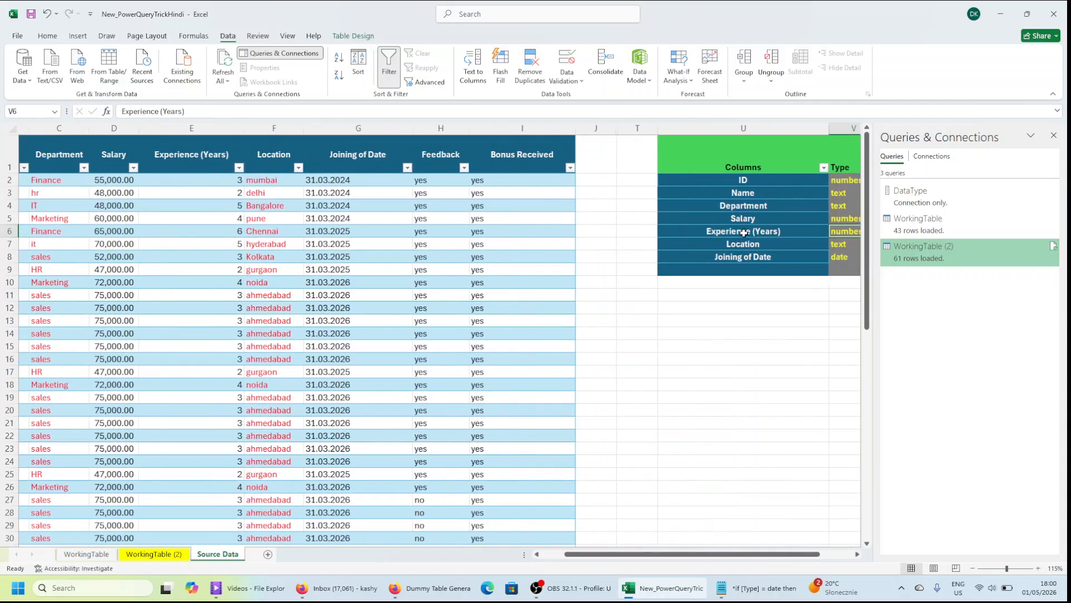
key(Right)
key(Left)
key(Down)
key(Down)
key(Down)
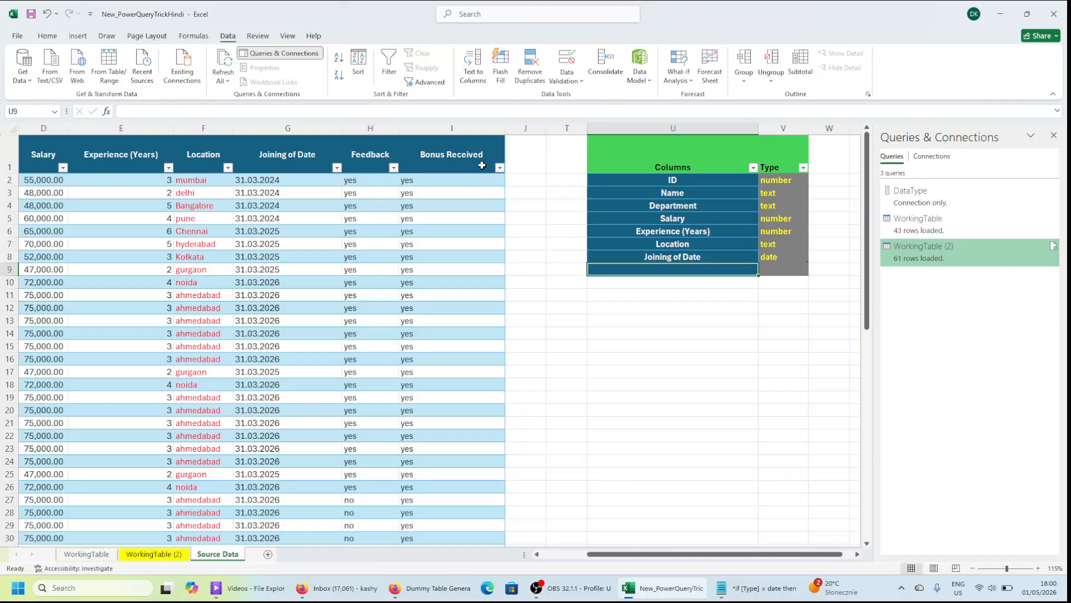
drag(364, 148, 533, 295)
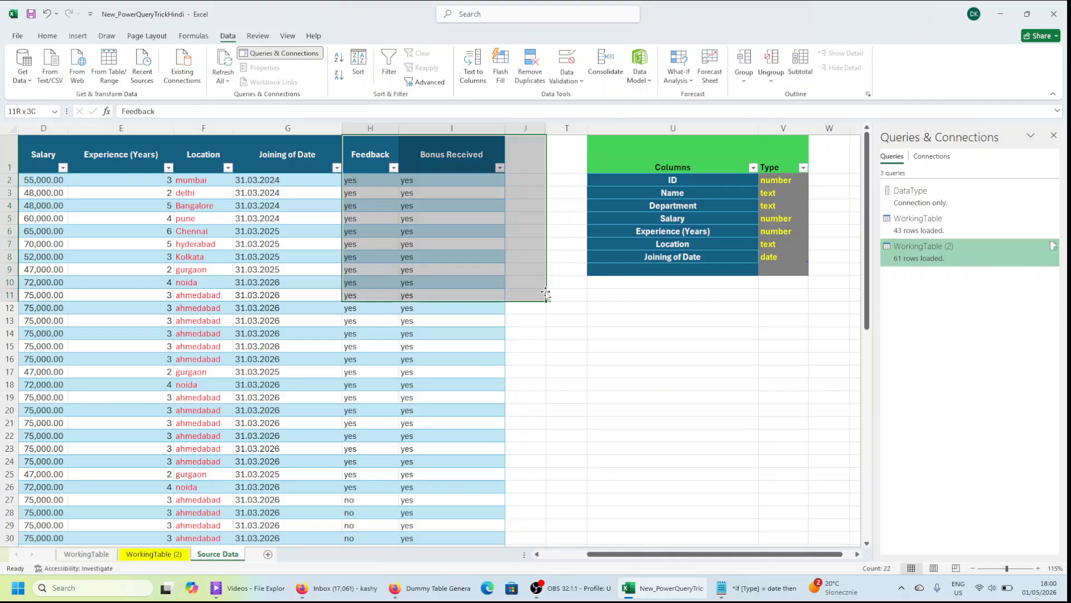
click(630, 316)
Copy the Feedback and Bonus Received headers into U9 and U10 of the Columns list.
click(363, 149)
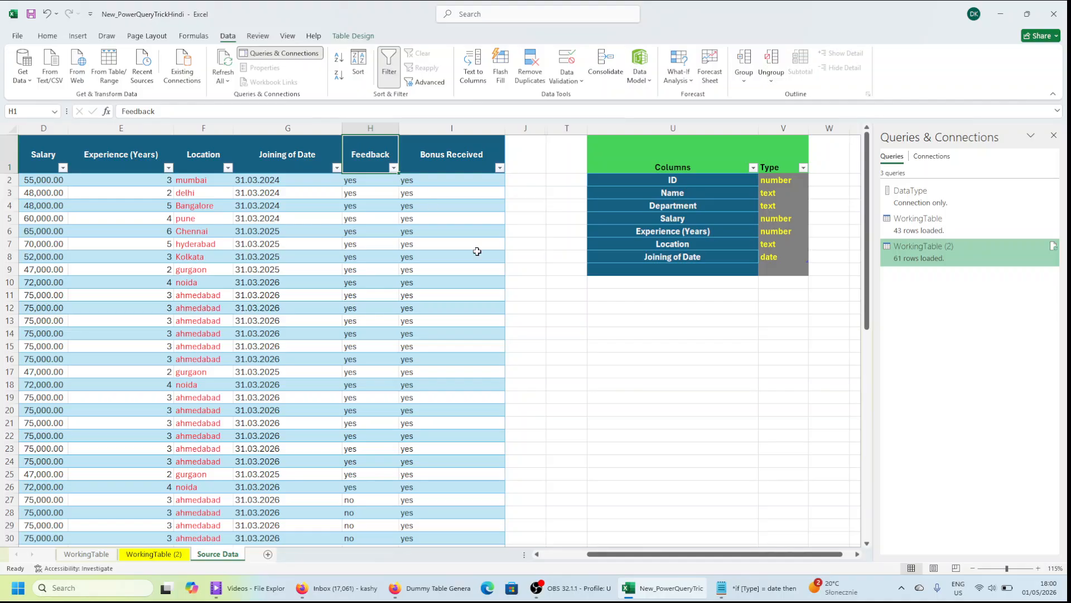
key(ctrl+c)
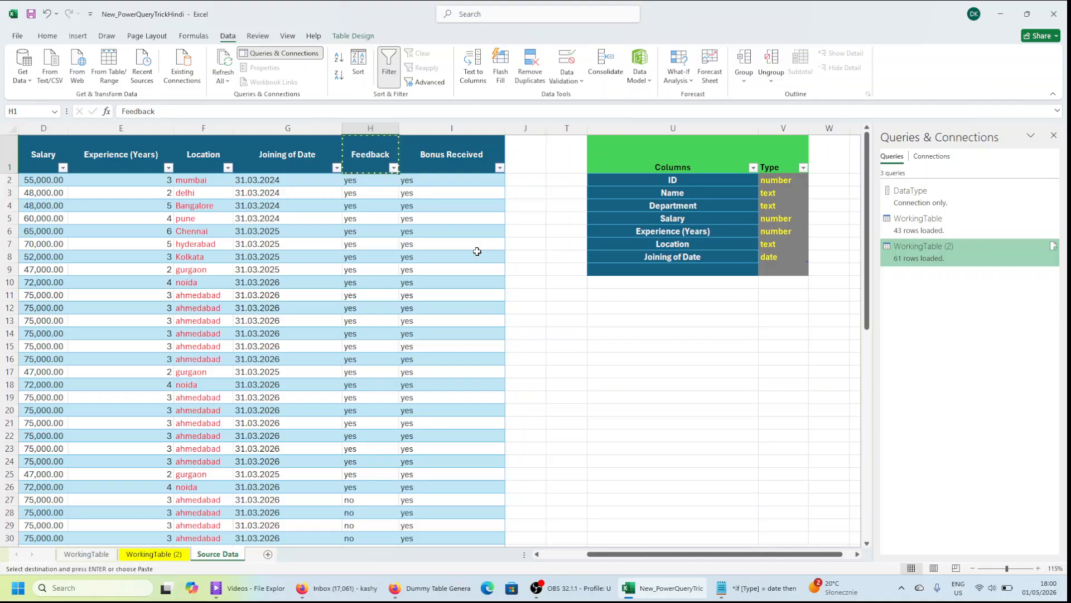
click(678, 270)
key(ctrl+v)
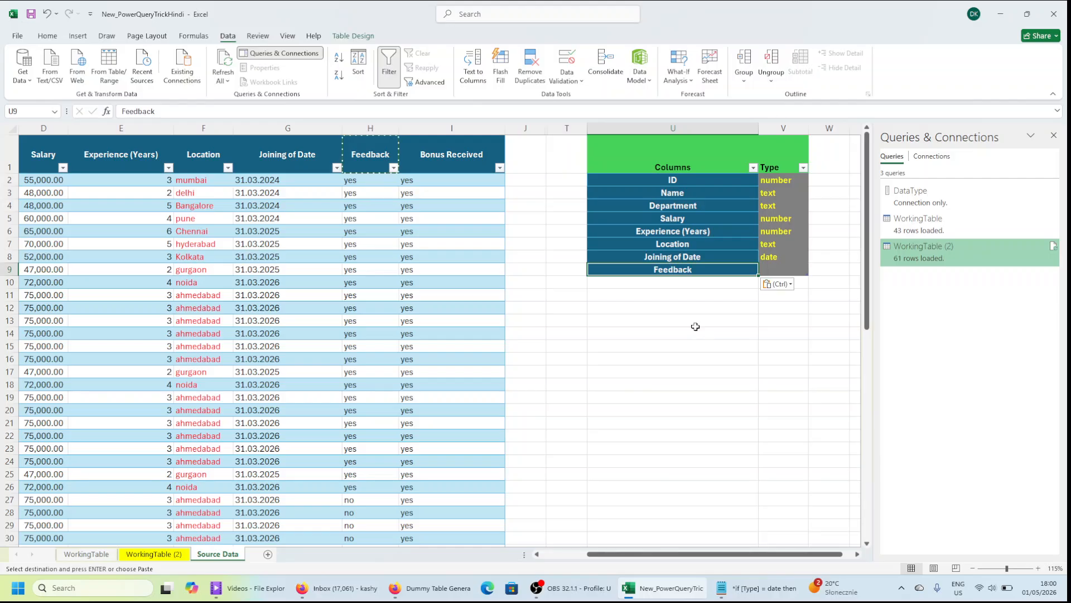
click(459, 153)
key(ctrl+c)
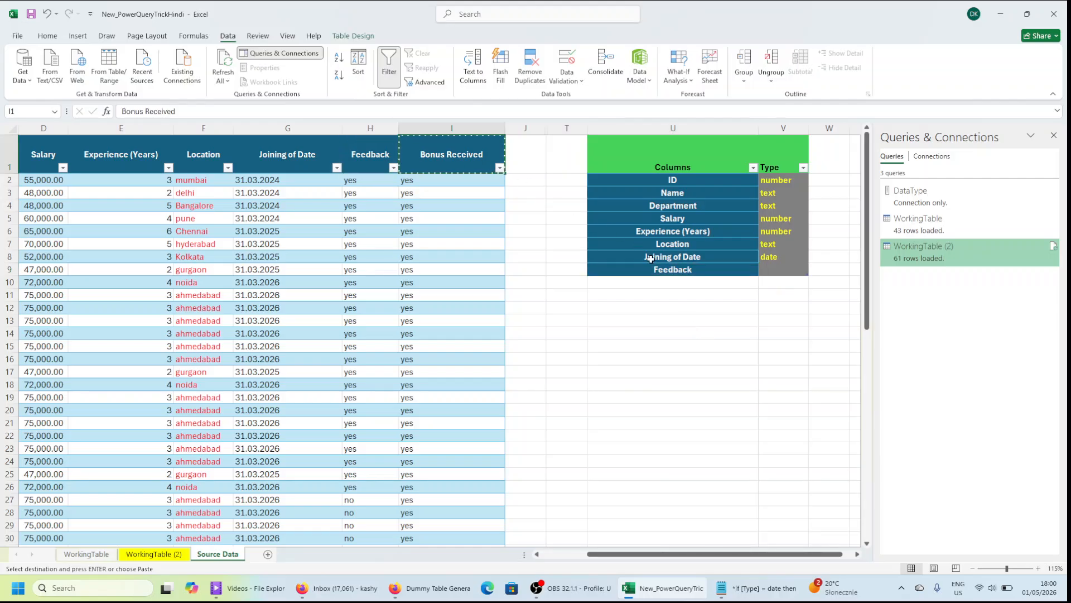
click(653, 282)
key(ctrl+v)
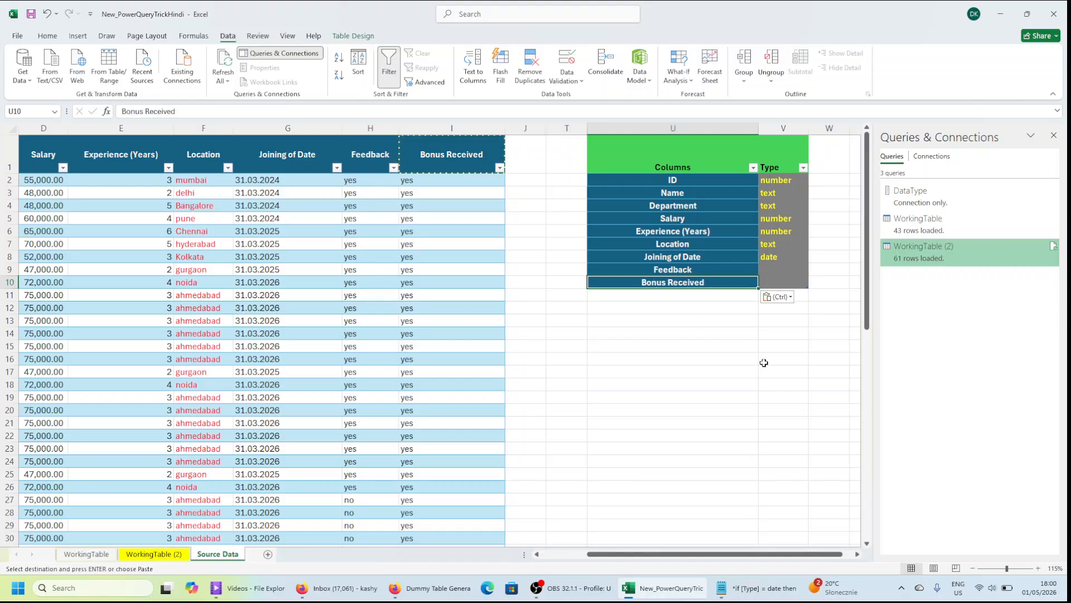
Set the Type of both Feedback and Bonus Received to text in V9 and V10.
key(Up)
key(Right)
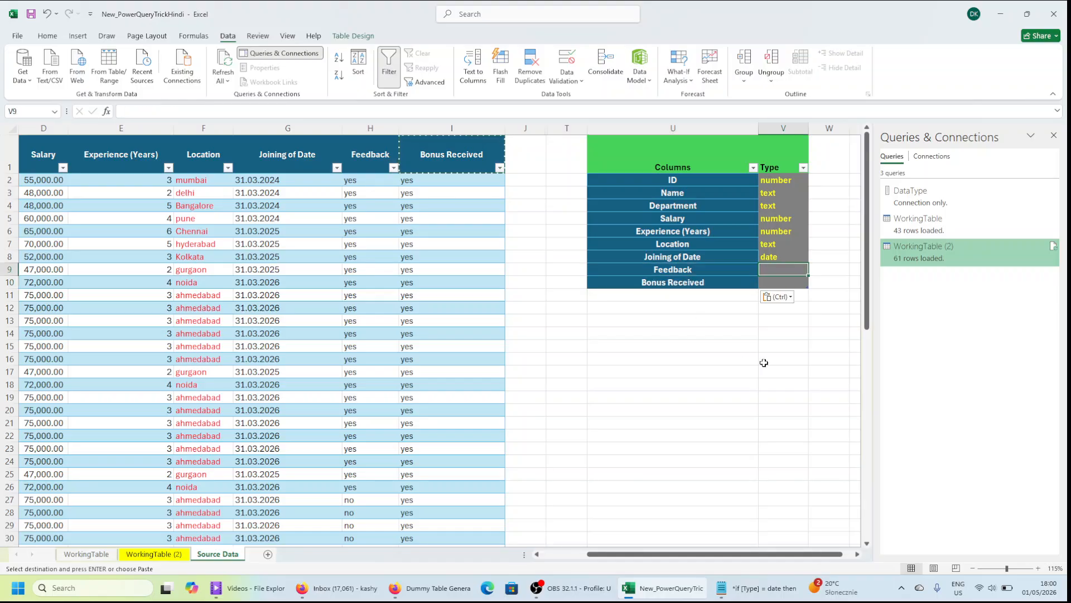
key(Escape)
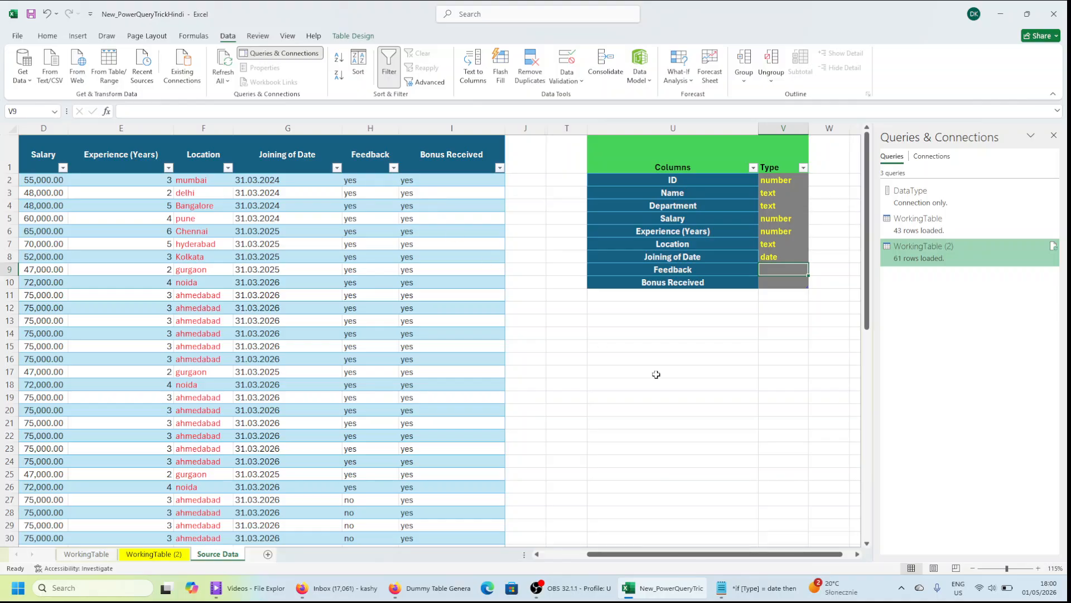
text(text)
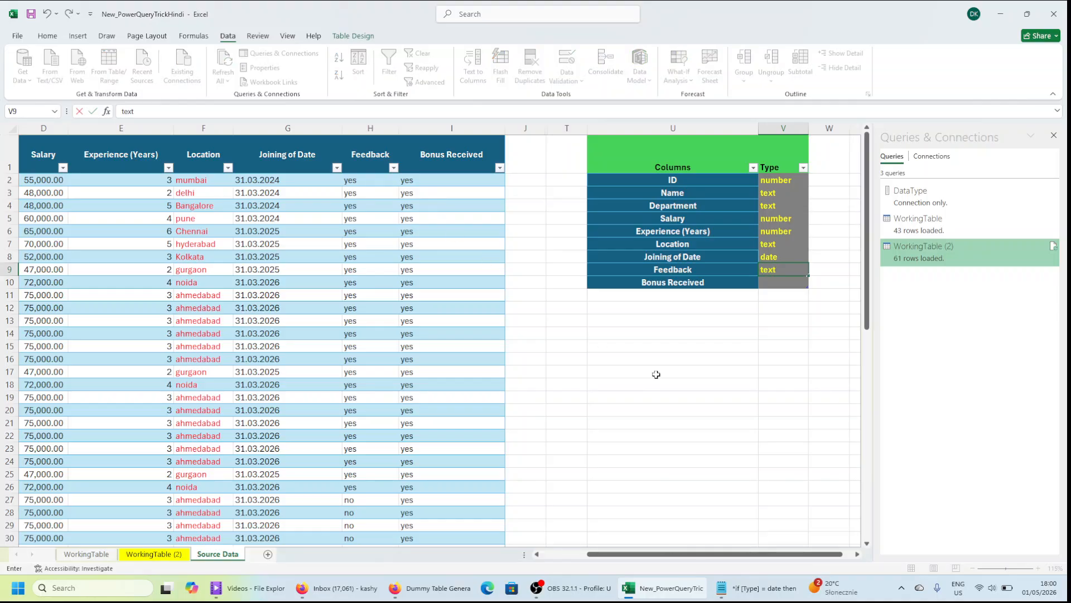
key(Return)
text(text)
key(Return)
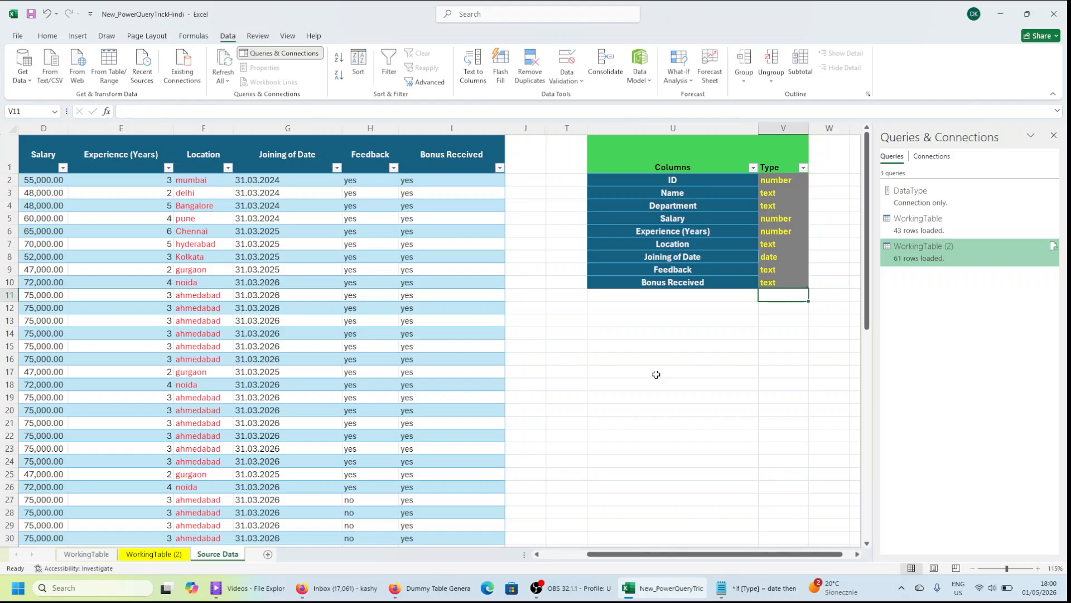
key(Up)
key(Up)
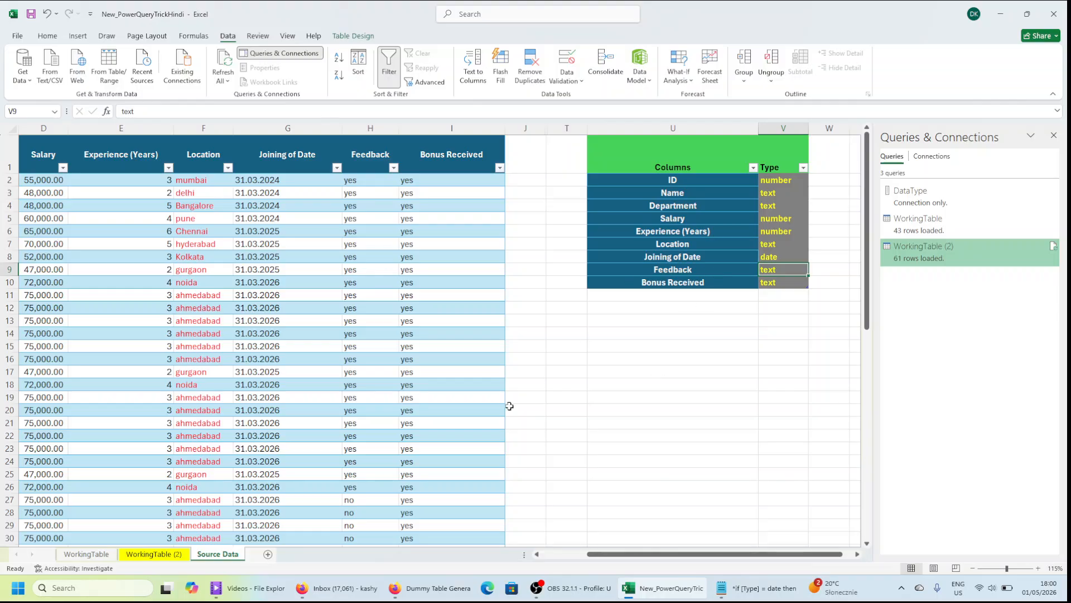
Check the Feedback and Bonus Received mapping entries against their source headers and refresh the WorkingTable (2) table.
click(471, 171)
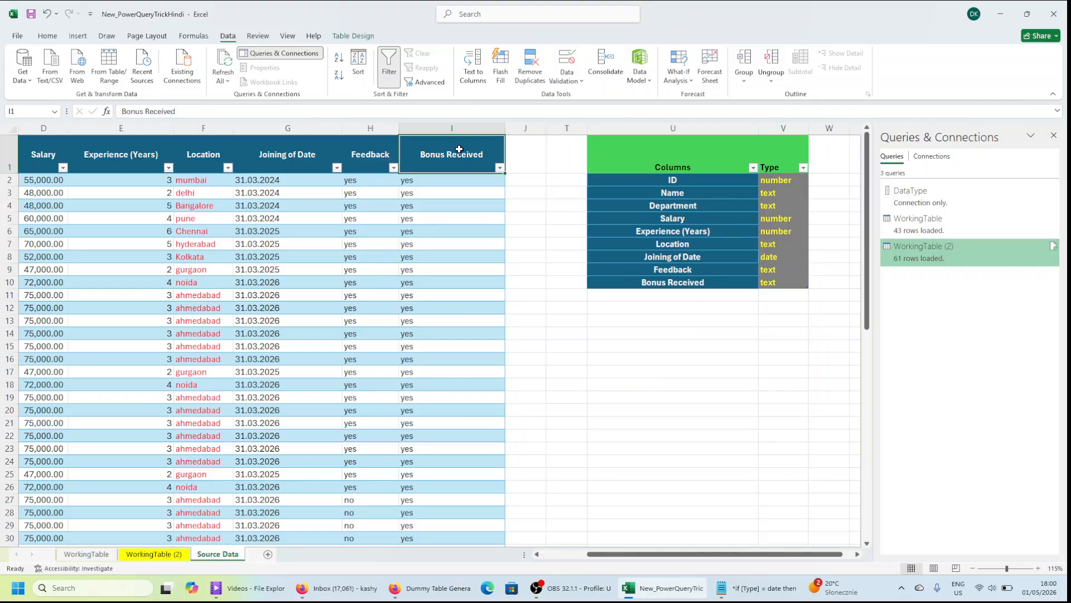
click(724, 277)
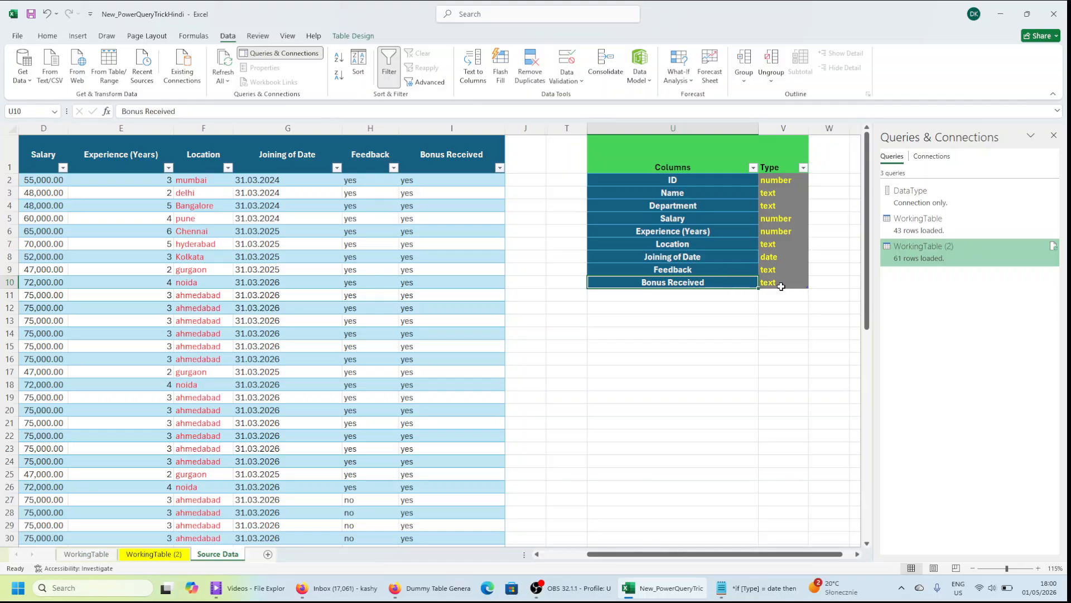
click(732, 268)
click(389, 157)
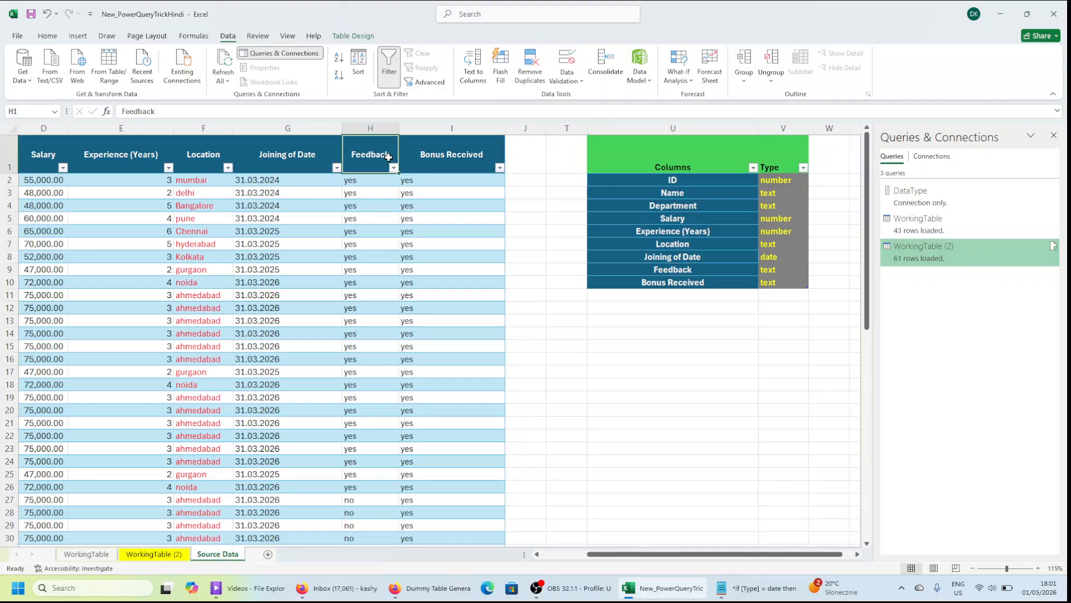
click(154, 553)
right_click(279, 230)
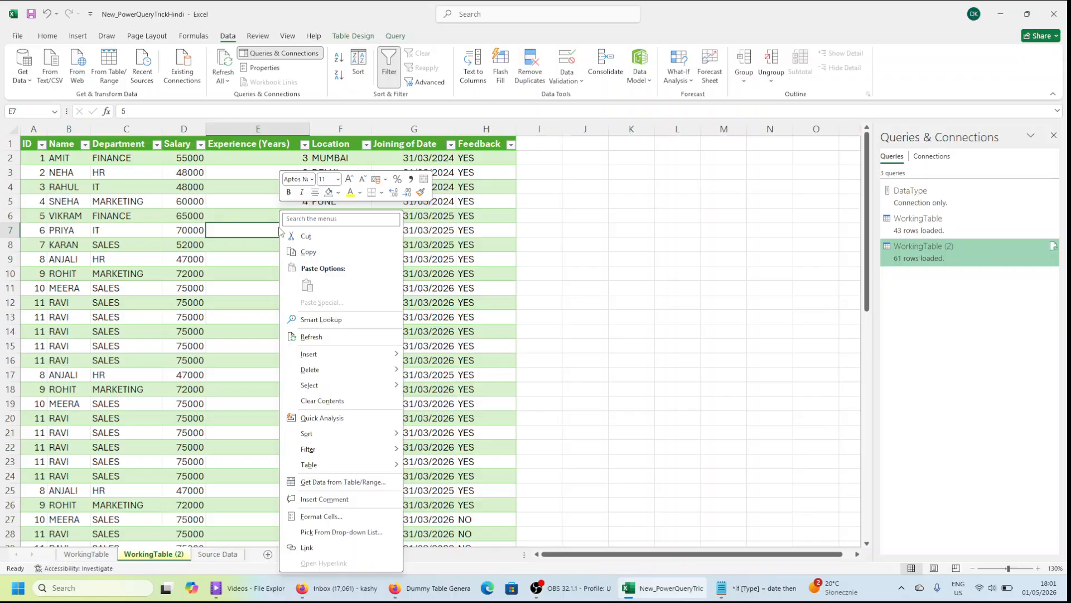
click(293, 337)
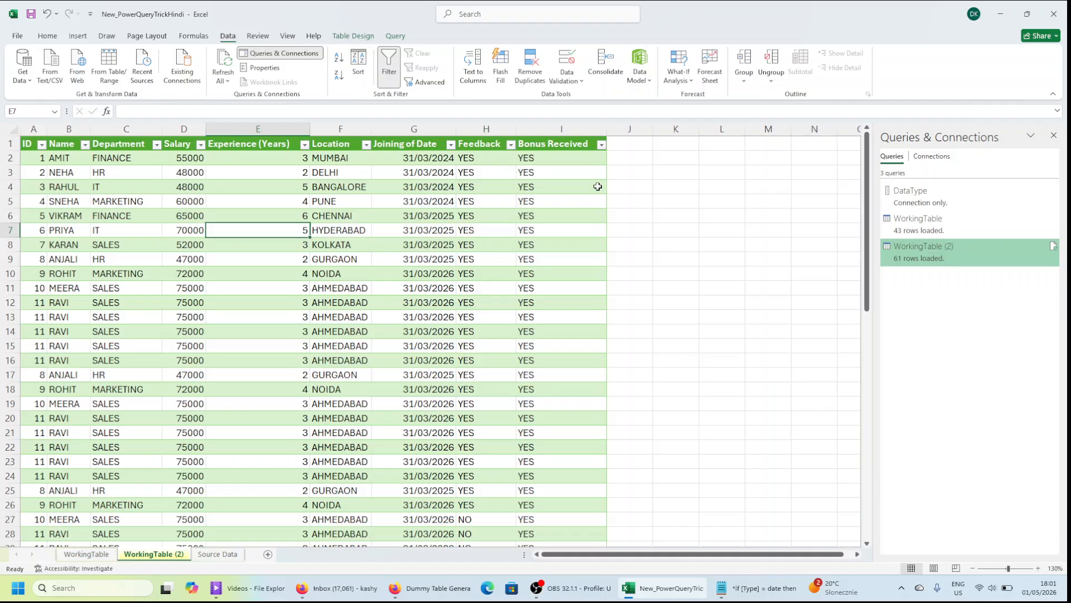
Examine the Bonus Received column in the refreshed WorkingTable (2) table down to its last row.
click(551, 149)
click(549, 158)
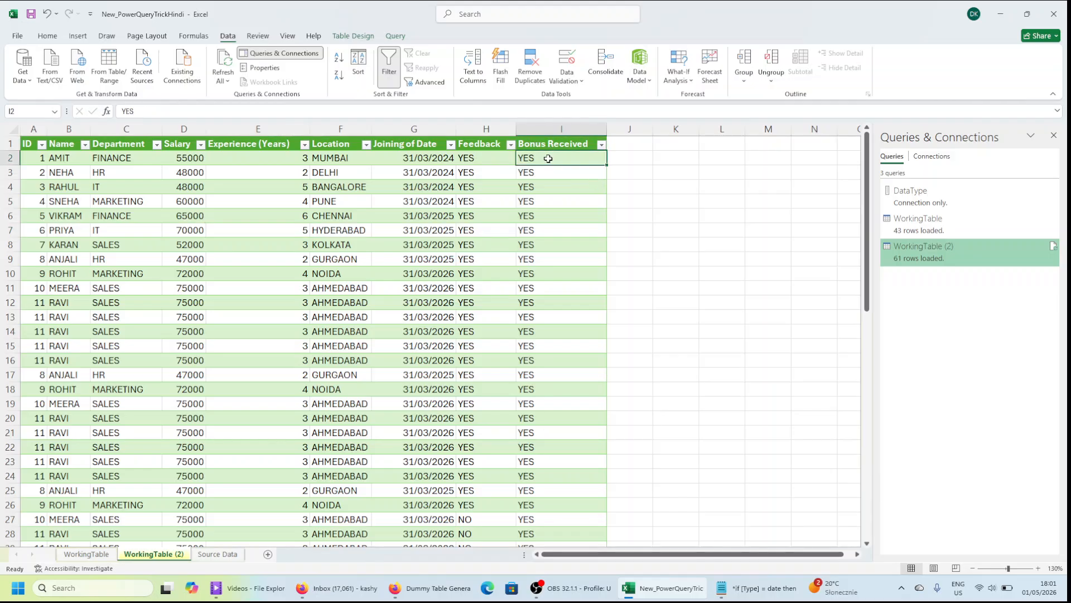
click(557, 363)
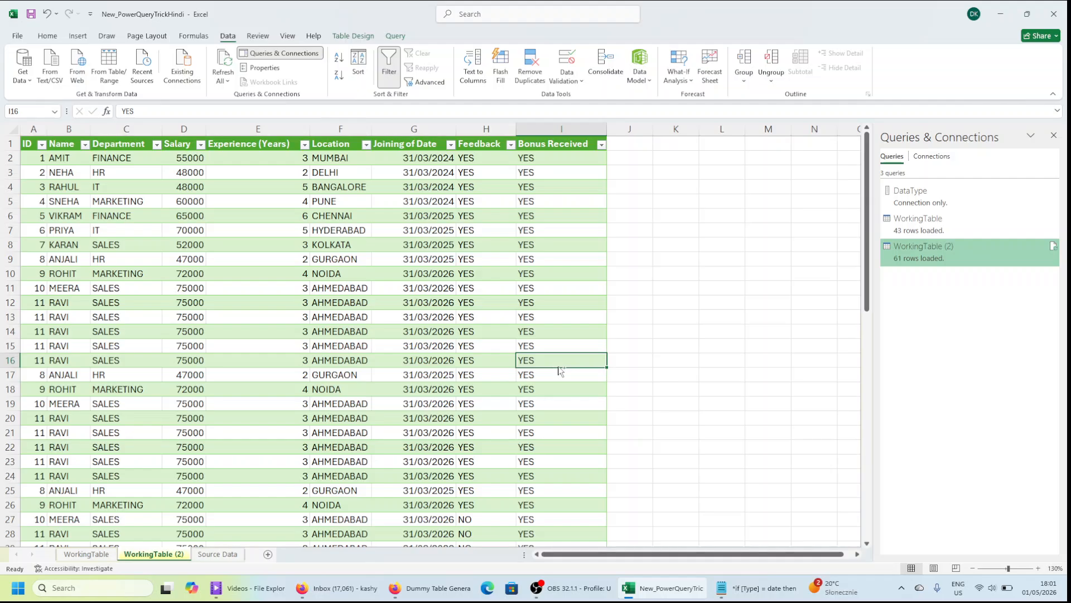
key(ctrl+Down)
key(ctrl+Up)
Delete the Feedback and Bonus Received columns from the employee table on the Source Data sheet.
key(ctrl+Page_Down)
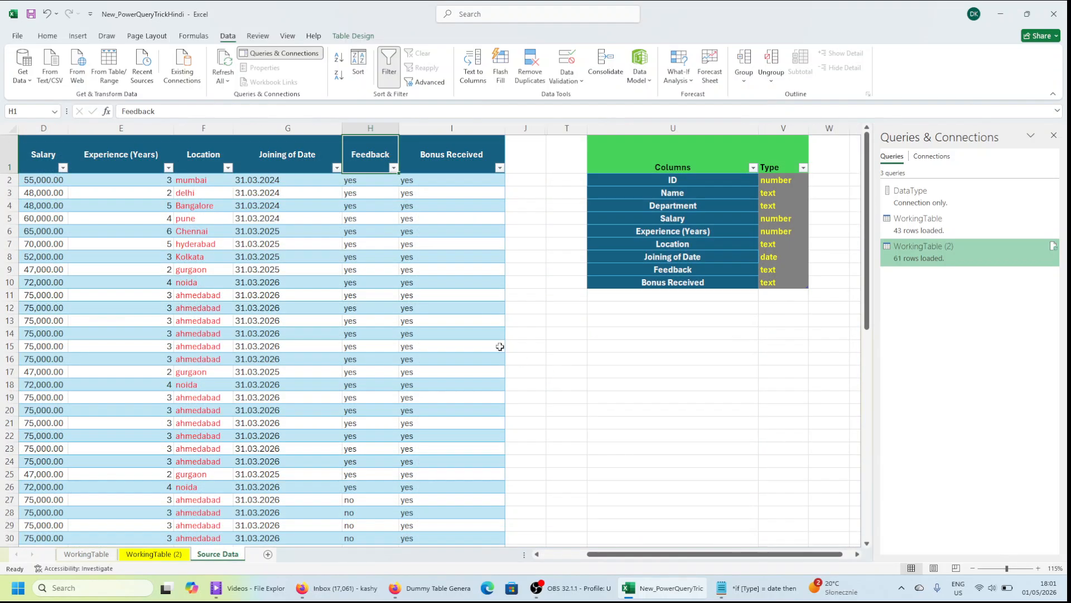
key(Left)
key(Left)
key(Right)
key(Right)
key(ctrl+shift+Down)
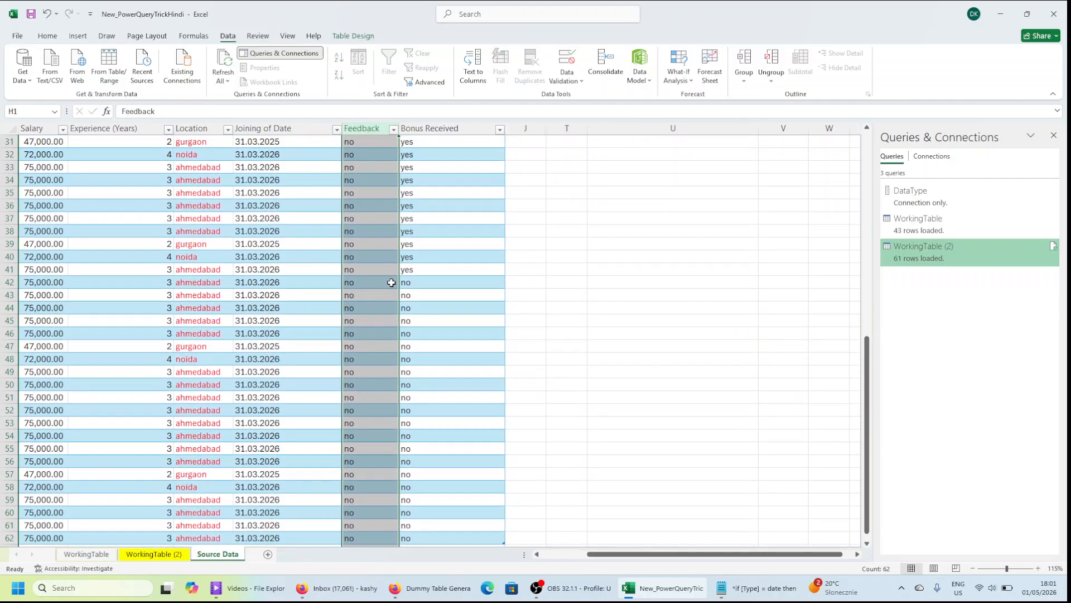
key(ctrl+minus)
key(ctrl+minus)
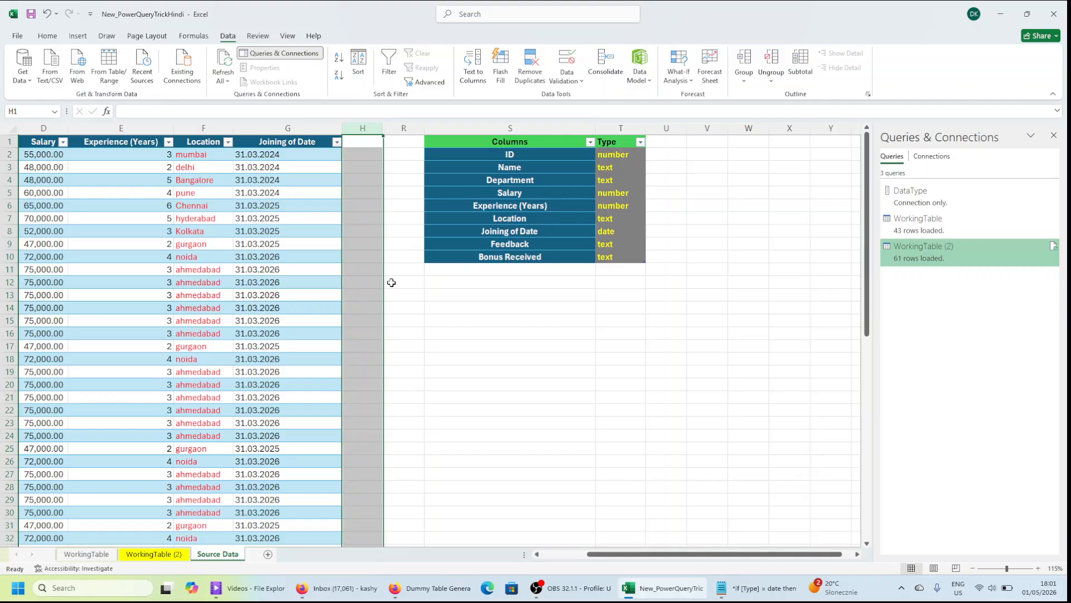
Clear the Feedback and Bonus Received entries and their types from the Columns/Type mapping table.
click(514, 266)
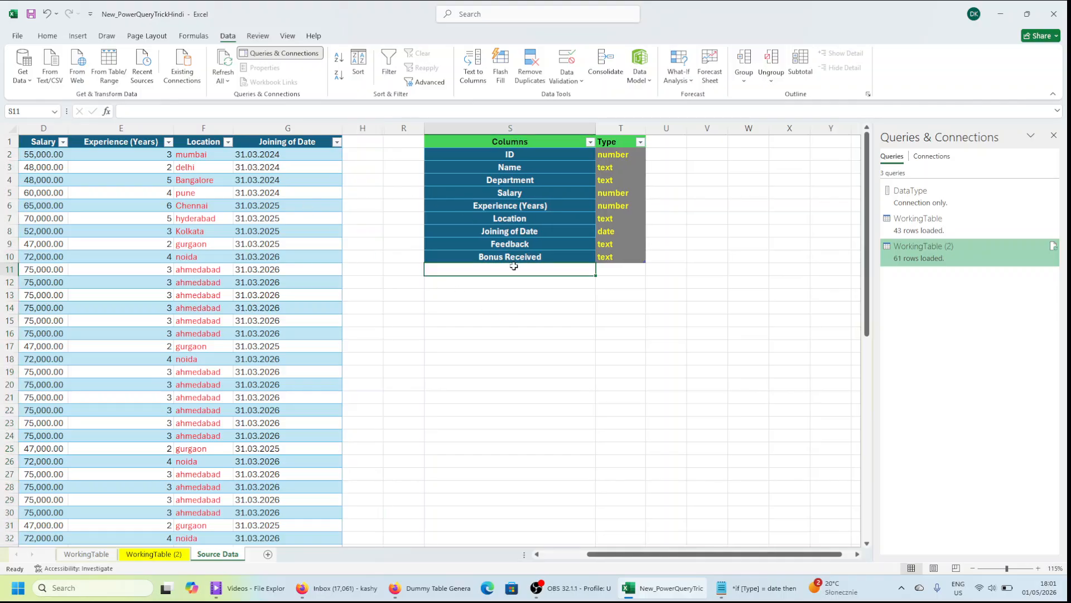
key(Up)
key(Up)
key(shift+Right)
key(shift+Down)
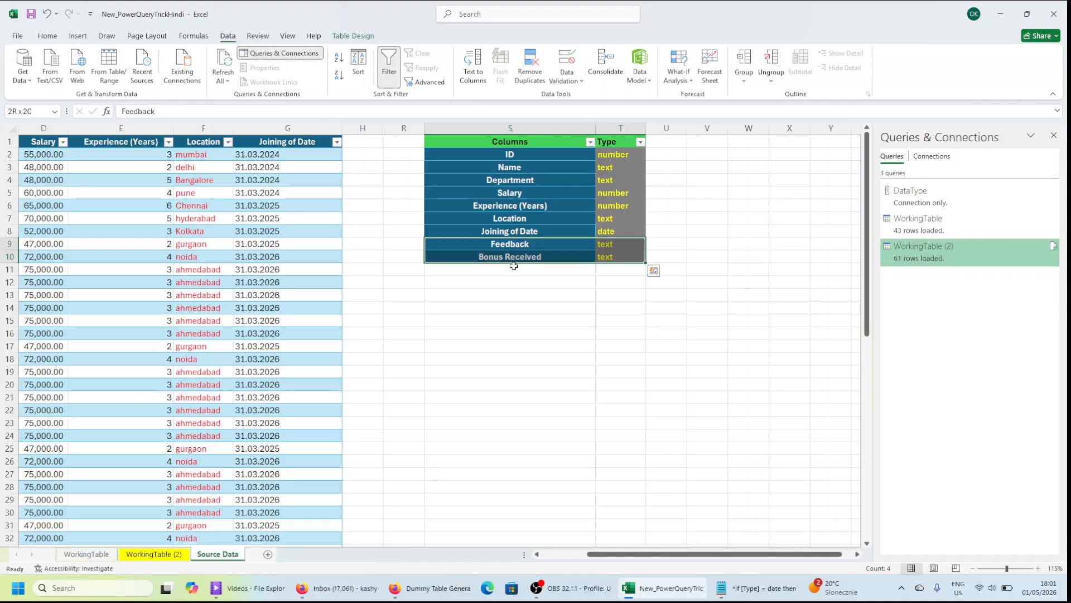
key(Delete)
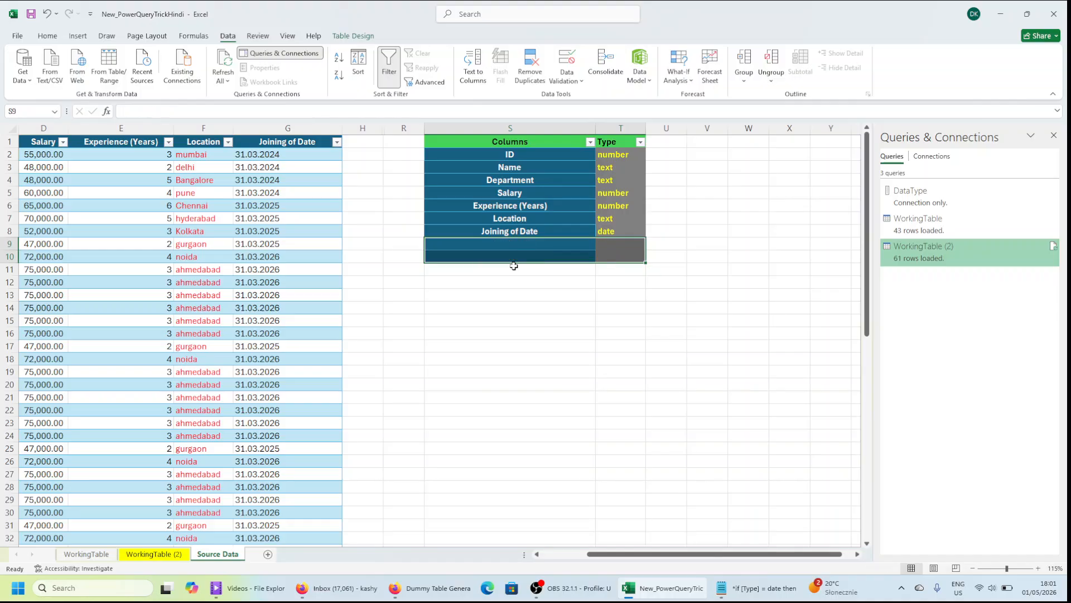
Shrink the Columns/Type mapping table's range so that it ends at the Joining of Date row.
click(586, 319)
drag(628, 256, 644, 260)
click(599, 330)
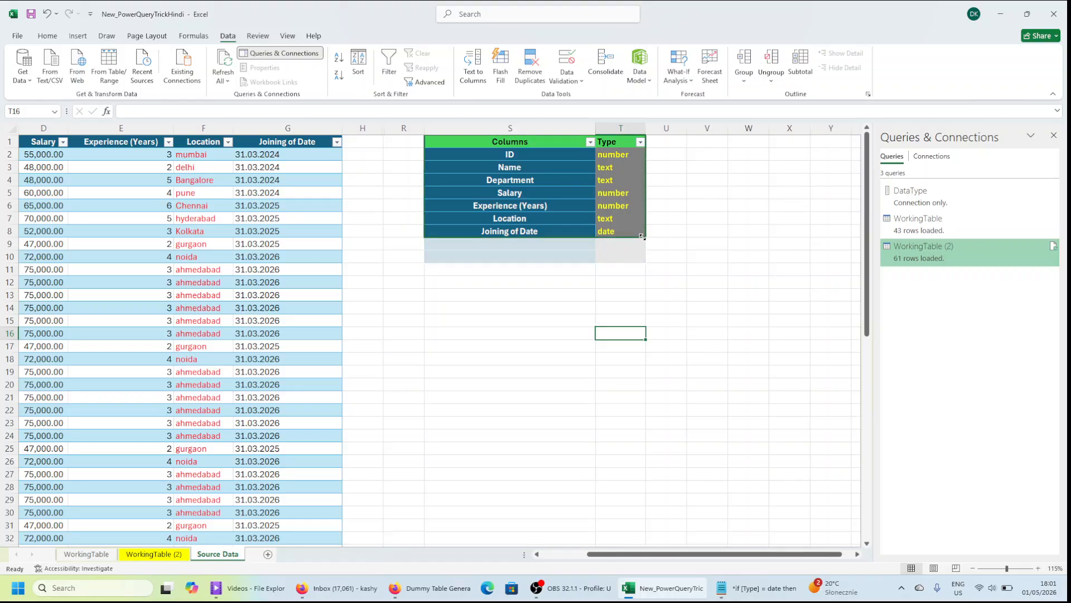
click(545, 349)
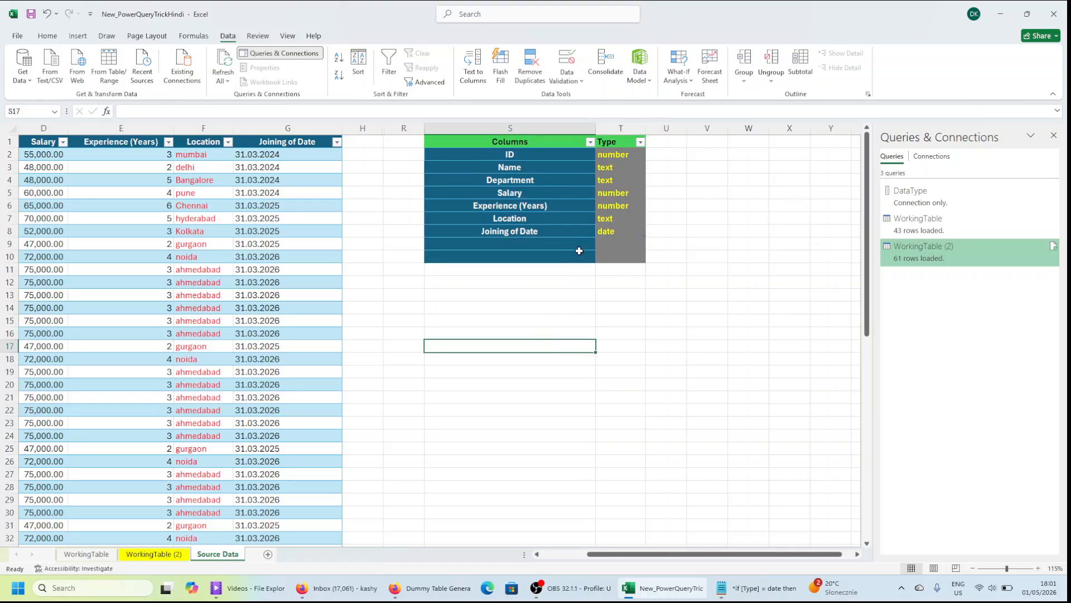
click(578, 257)
Refresh the WorkingTable (2) table and check its Joining of Date column down to the last row.
click(172, 555)
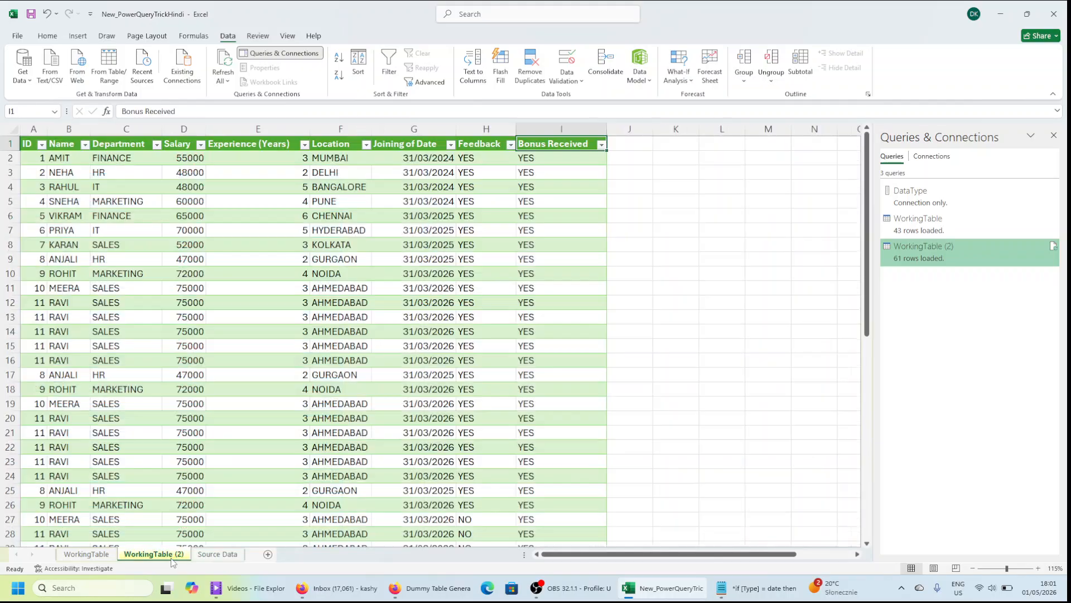
right_click(195, 216)
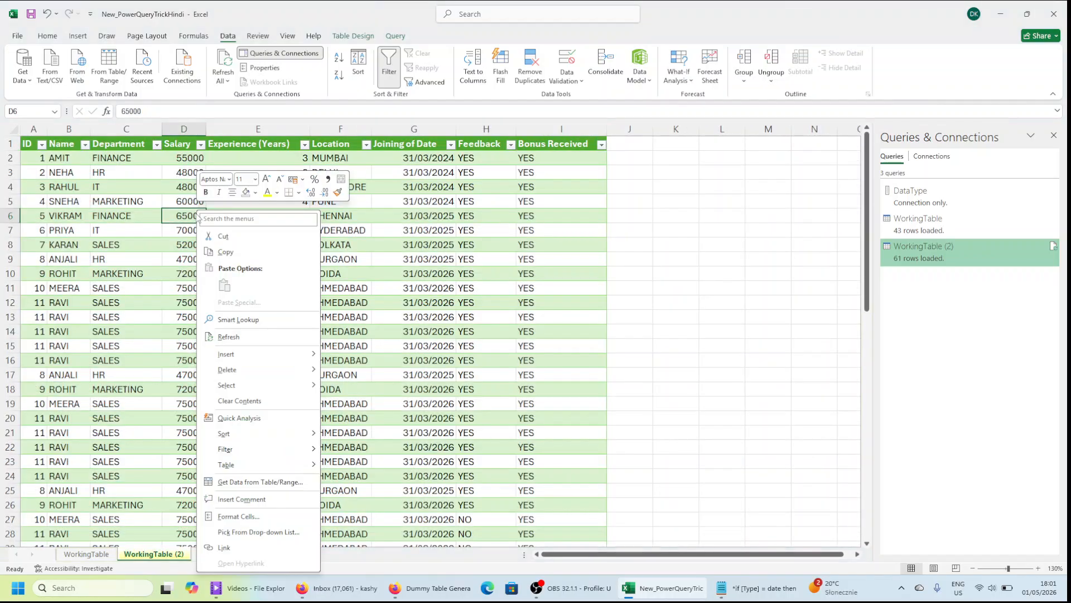
click(220, 340)
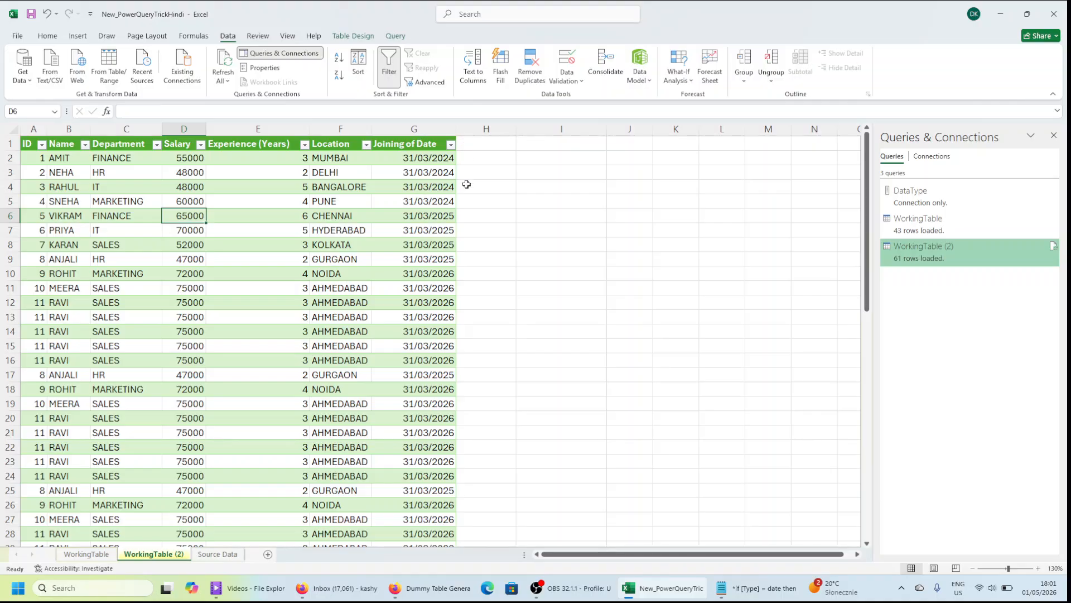
click(486, 154)
key(Left)
key(Up)
key(ctrl+Down)
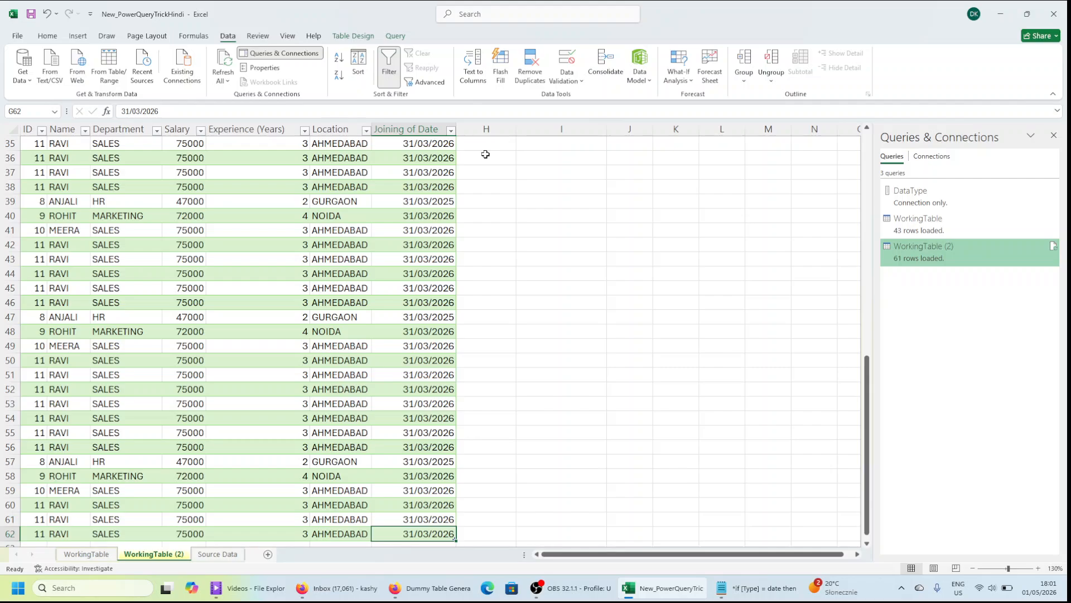
key(ctrl+Up)
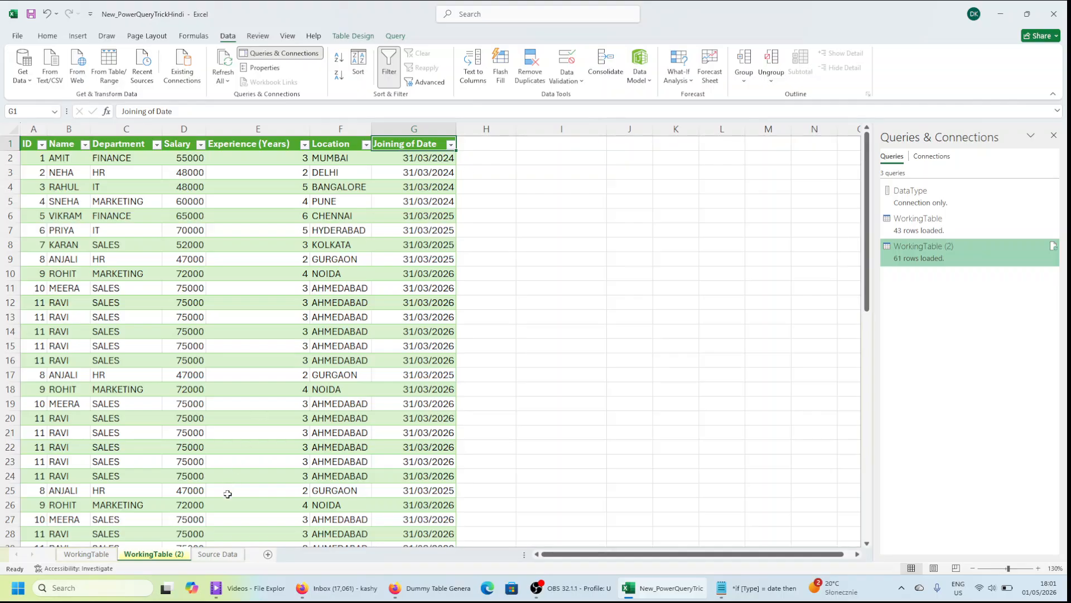
Review the Columns mapping list on the Source Data sheet up to its header, and return to the start of the employee table.
click(222, 555)
click(522, 343)
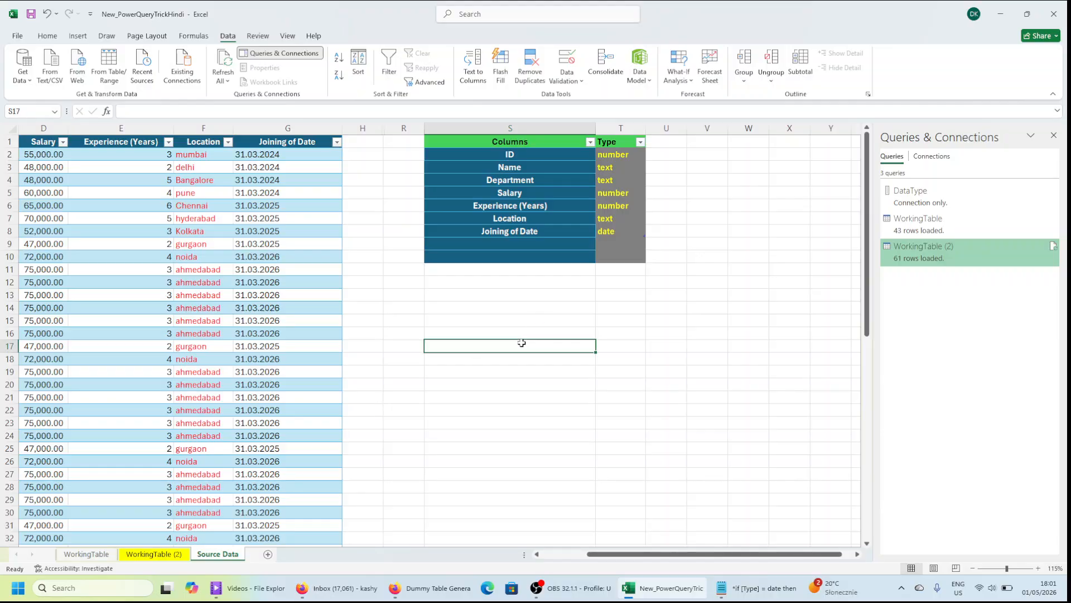
key(Up)
key(Up)
key(Up)
key(Up)
key(Up)
key(Up)
key(Up)
key(Up)
key(Up)
key(Up)
key(Up)
key(Up)
key(Up)
key(Up)
key(Up)
key(Up)
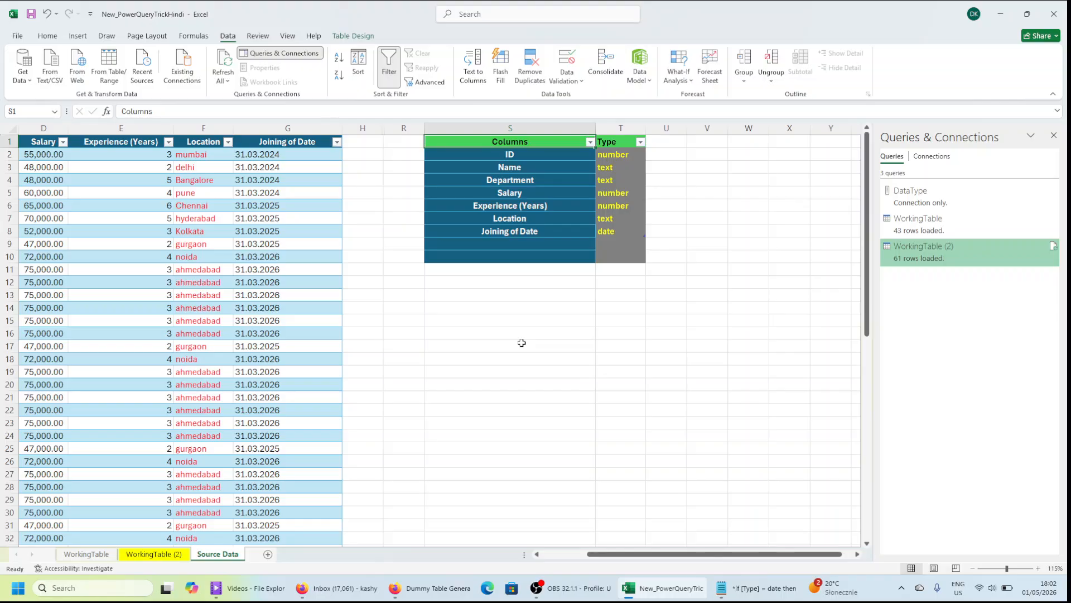
key(ctrl+Home)
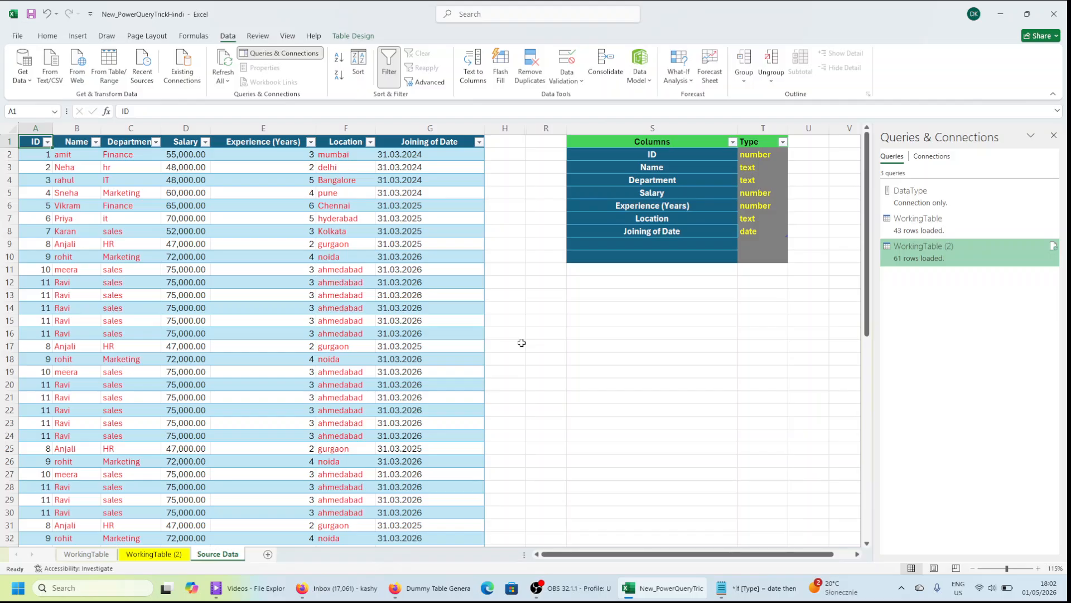
click(245, 349)
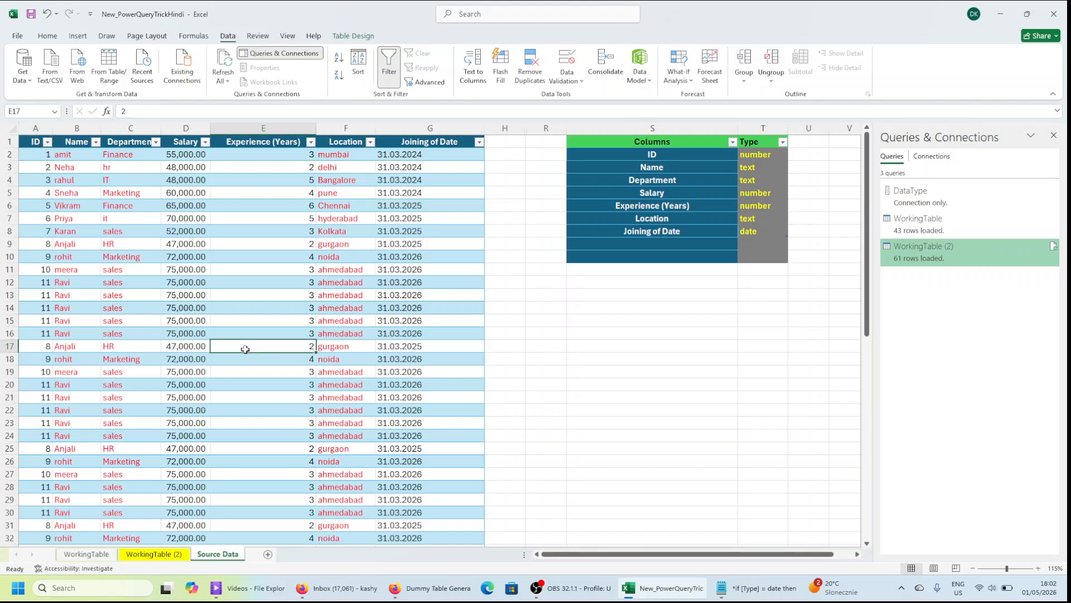
key(Right)
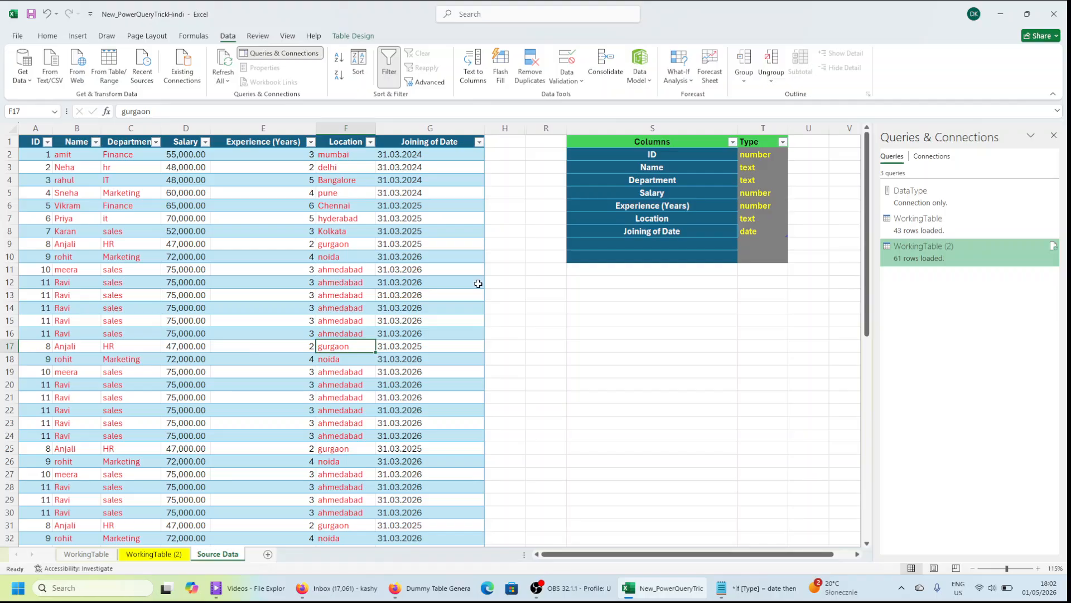
click(686, 242)
click(467, 338)
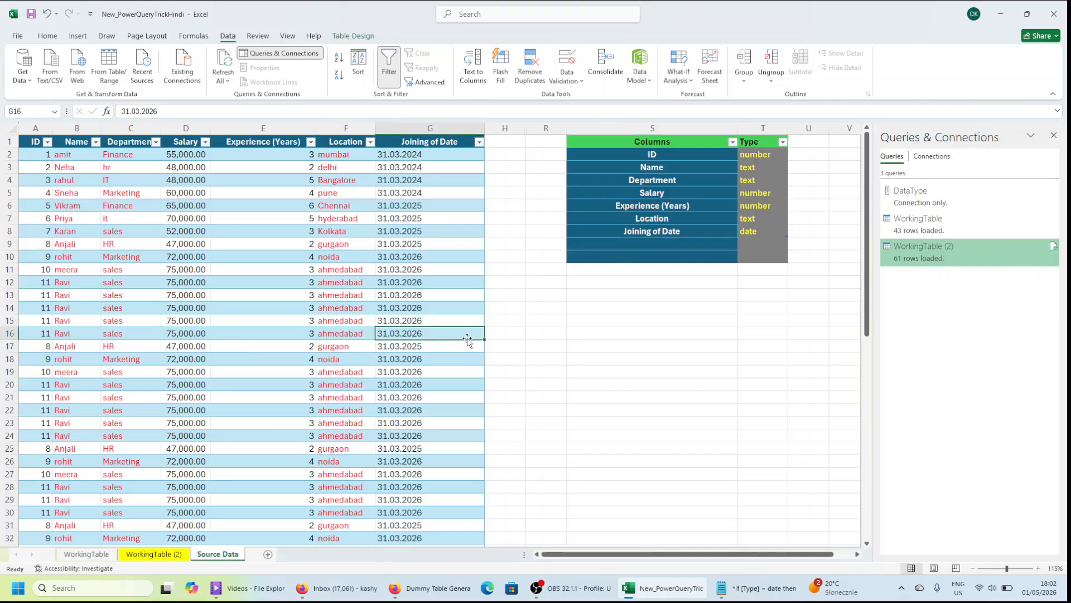
click(408, 435)
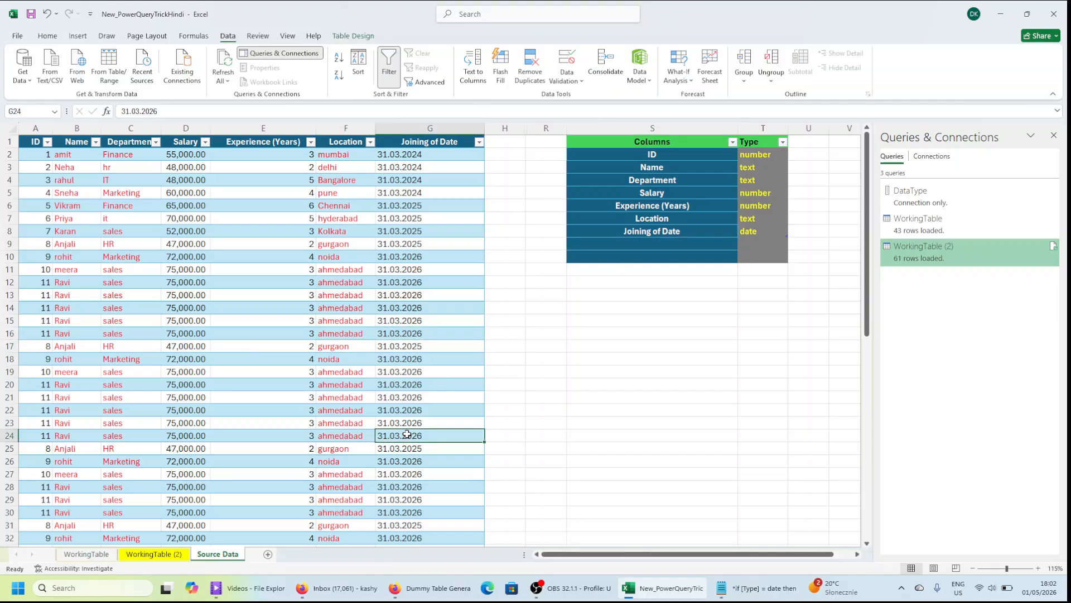
click(418, 359)
click(422, 307)
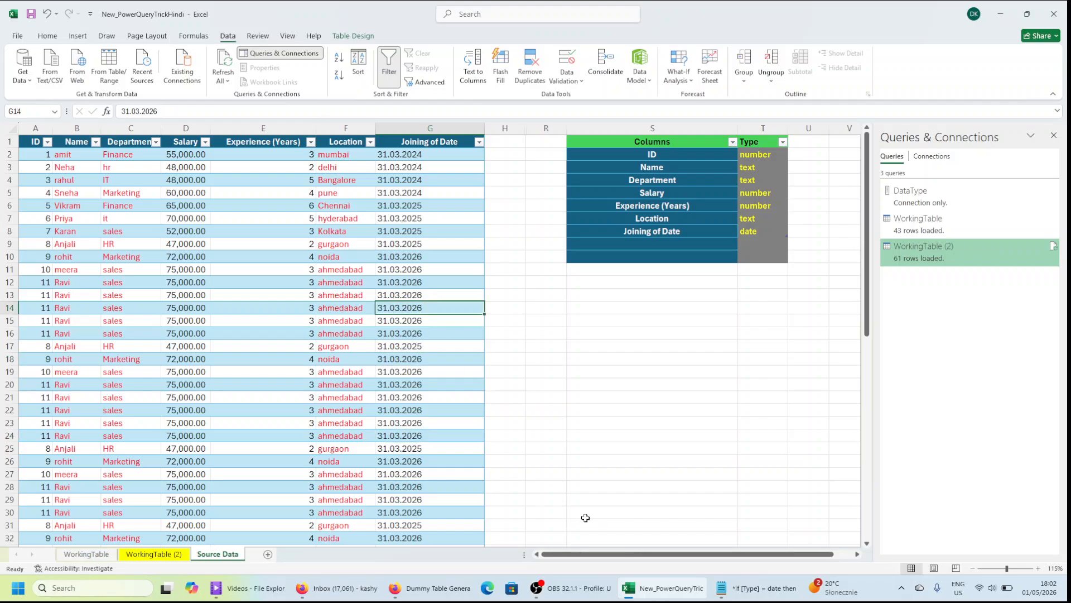